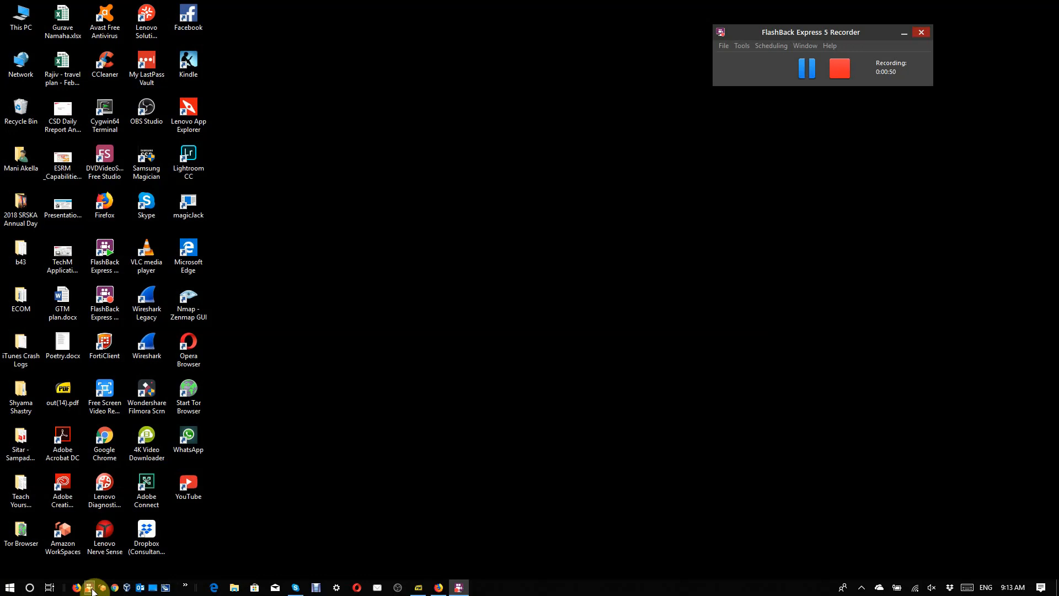
Step: Go to virtualbox.org in Firefox and open the download page for VirtualBox 6.0
click(79, 586)
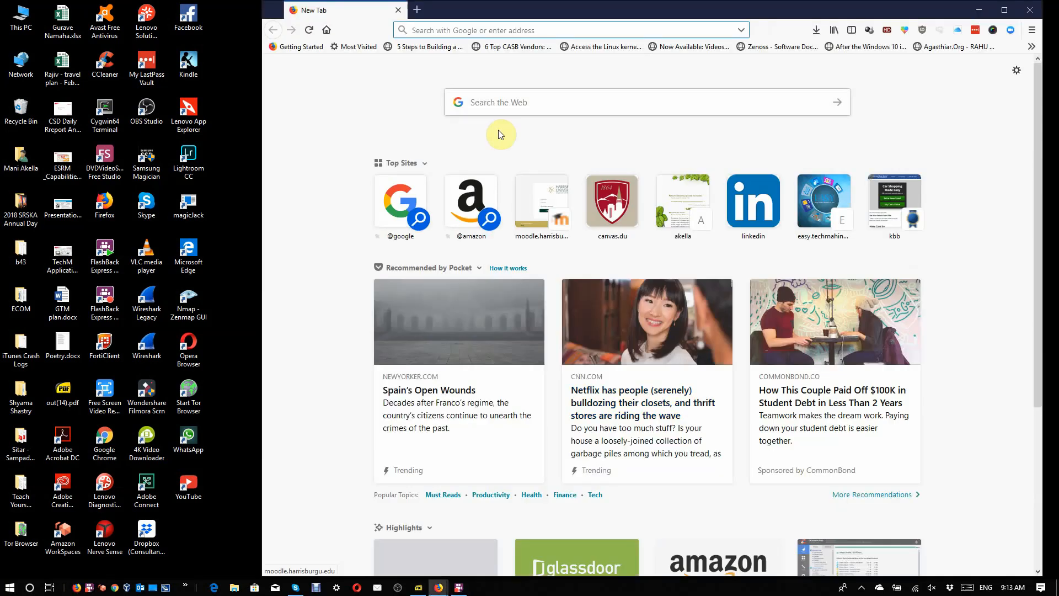
click(501, 37)
text(vir)
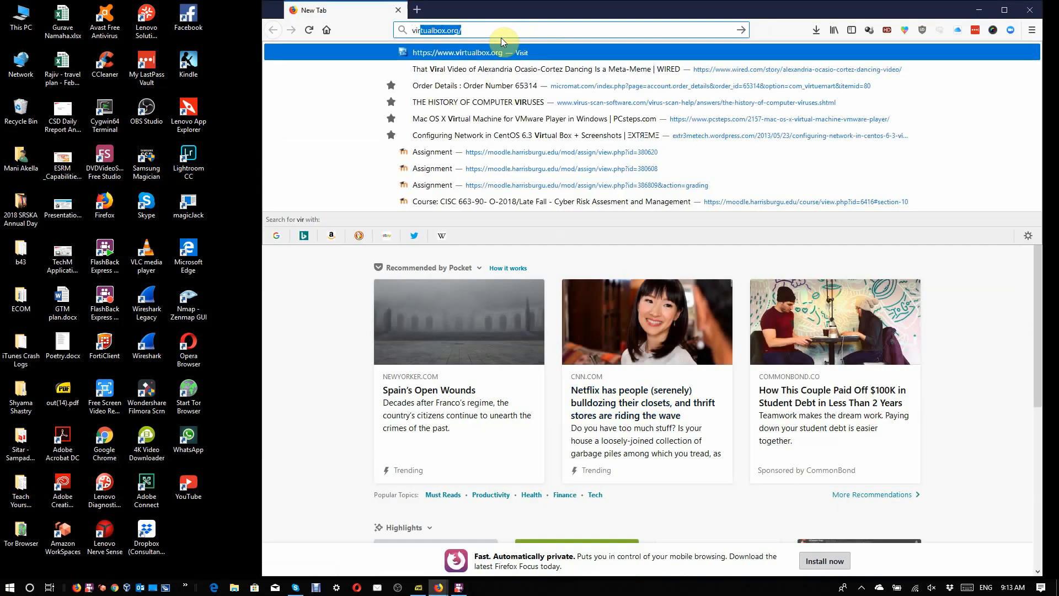
text(tualbox)
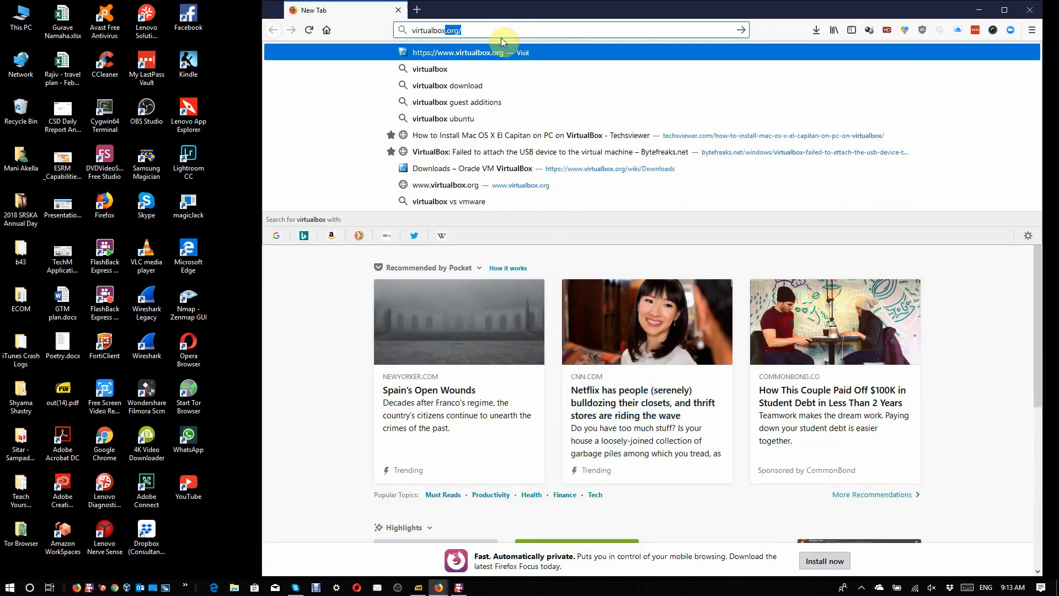
key(Return)
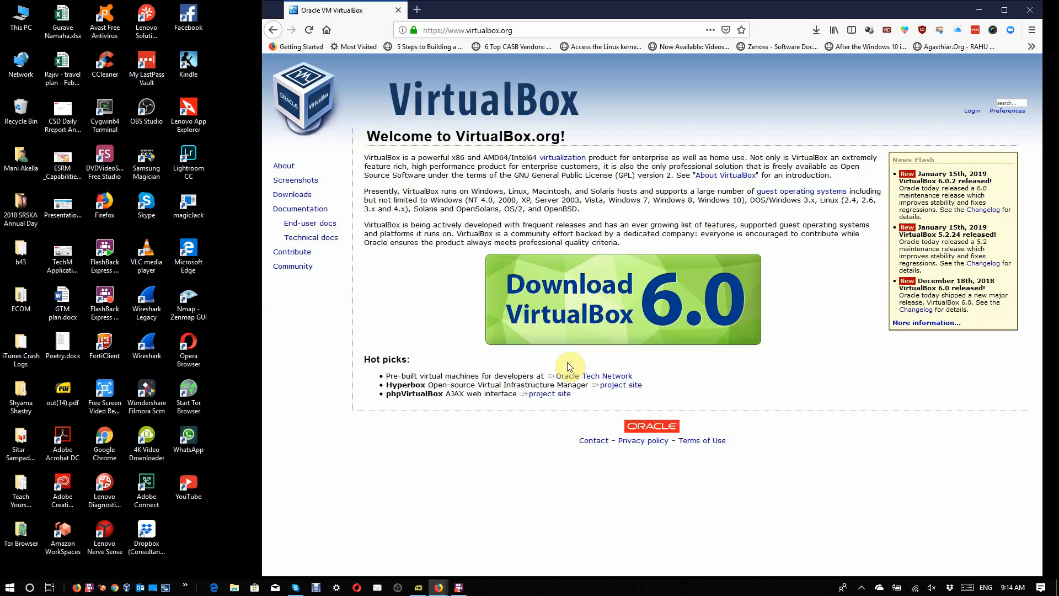
click(584, 321)
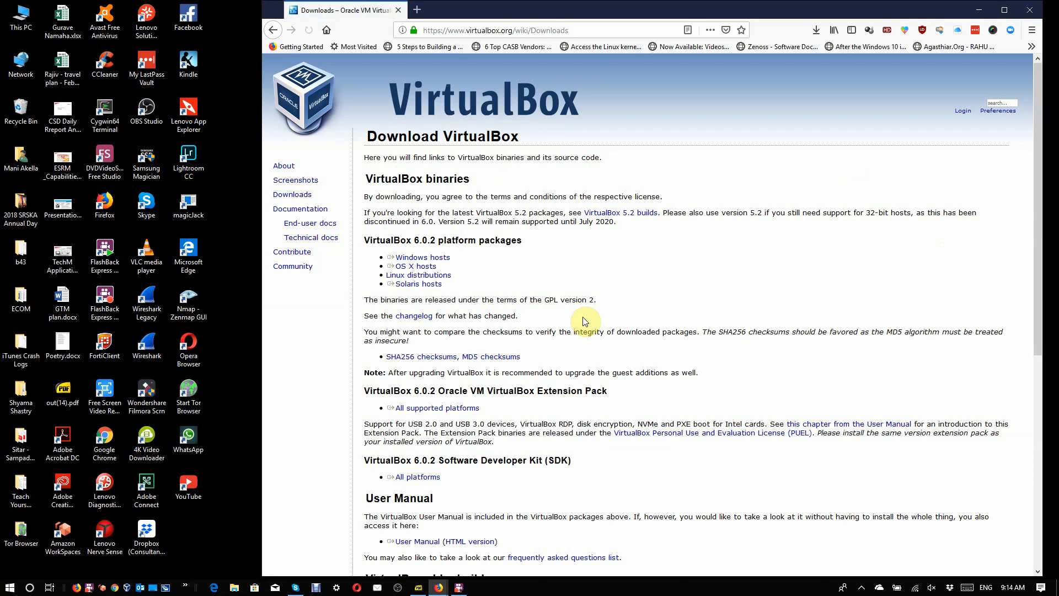
Step: Download the VirtualBox 6.0.2 platform package for Windows hosts and save the installer file
click(428, 258)
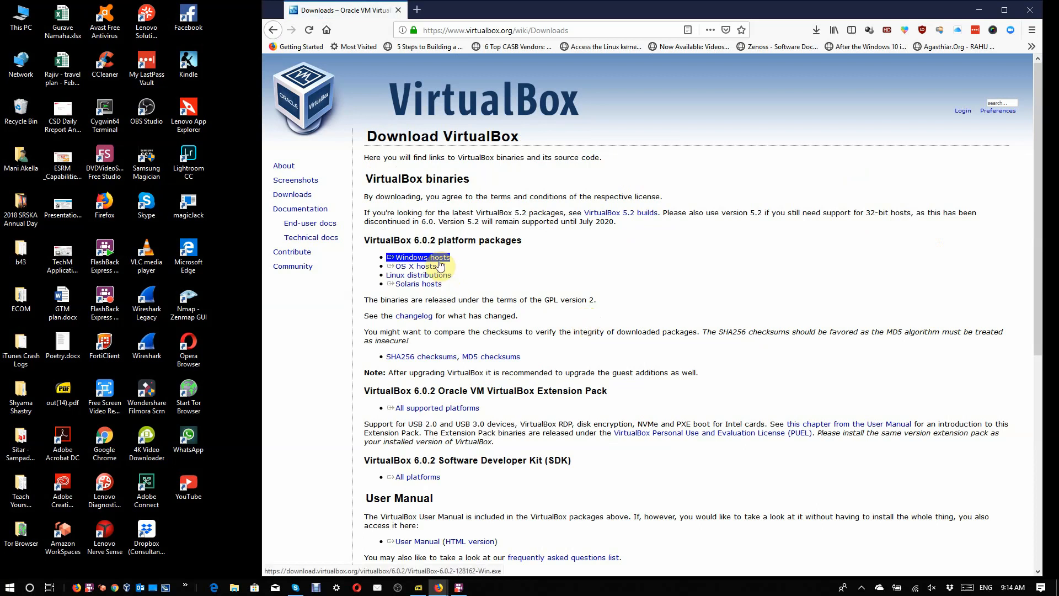
click(426, 260)
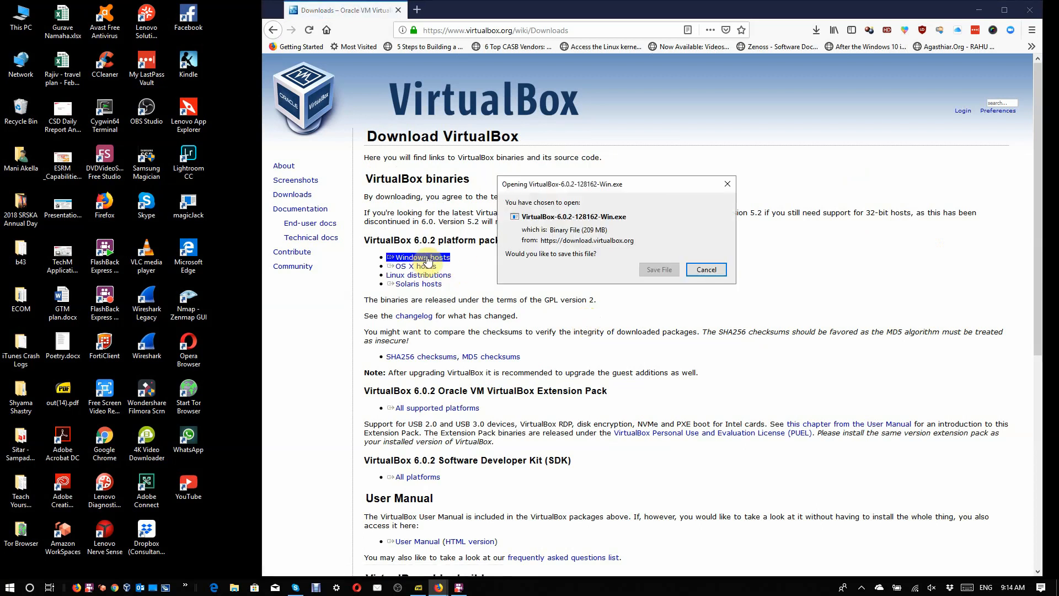
click(447, 275)
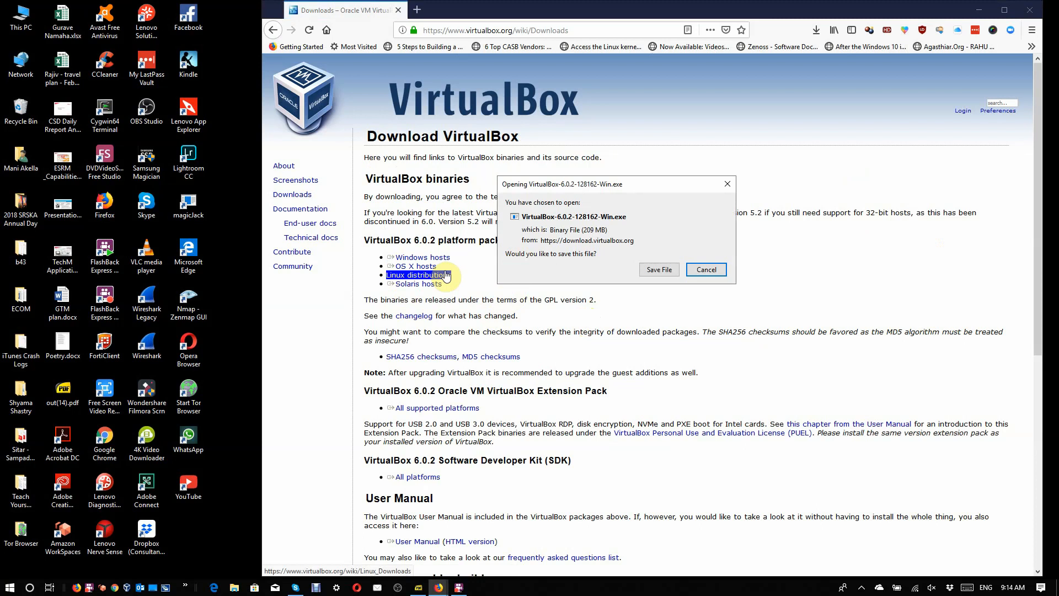
click(660, 270)
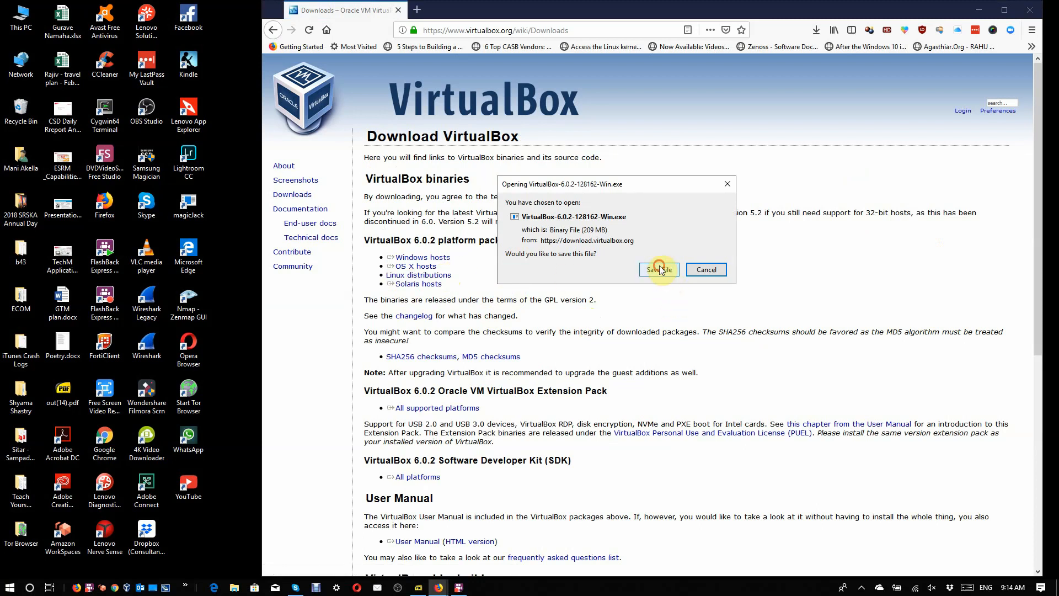
Step: Launch the downloaded VirtualBox-6.0.2-128162-Win.exe installer and minimize the browser window
click(814, 31)
click(814, 32)
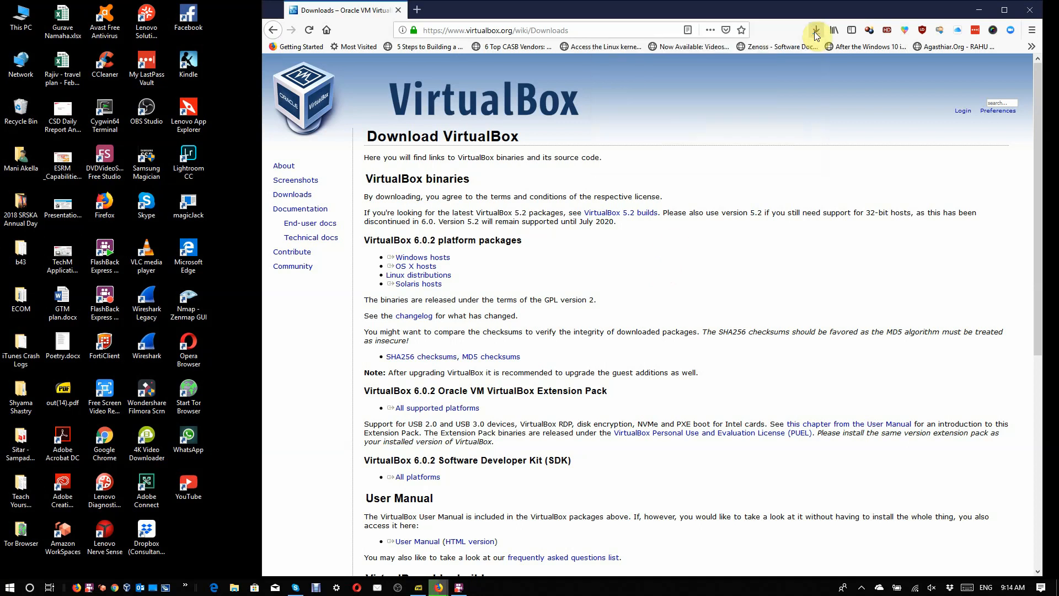
click(816, 33)
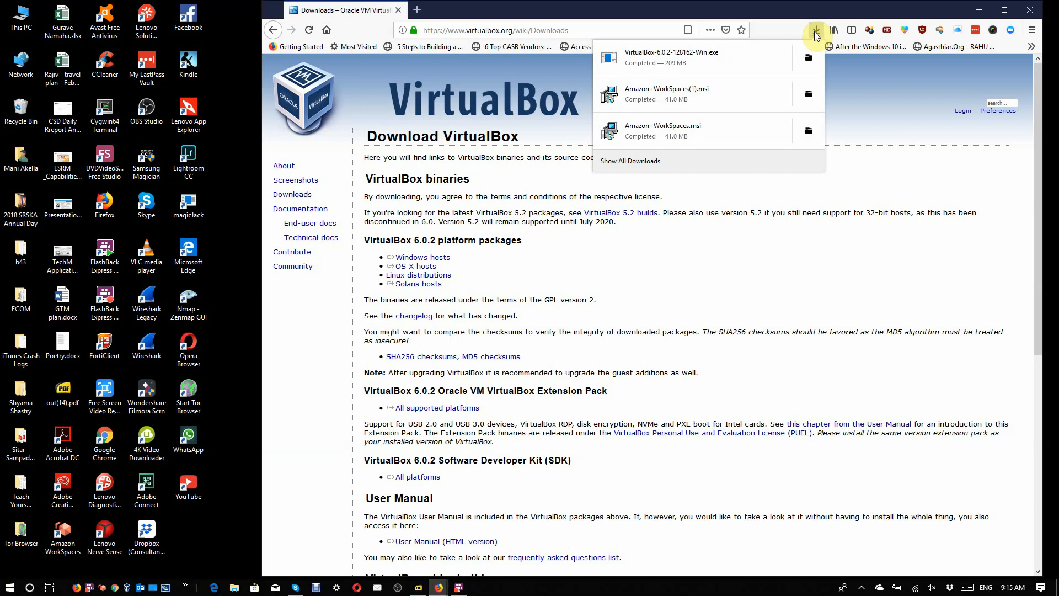
click(728, 57)
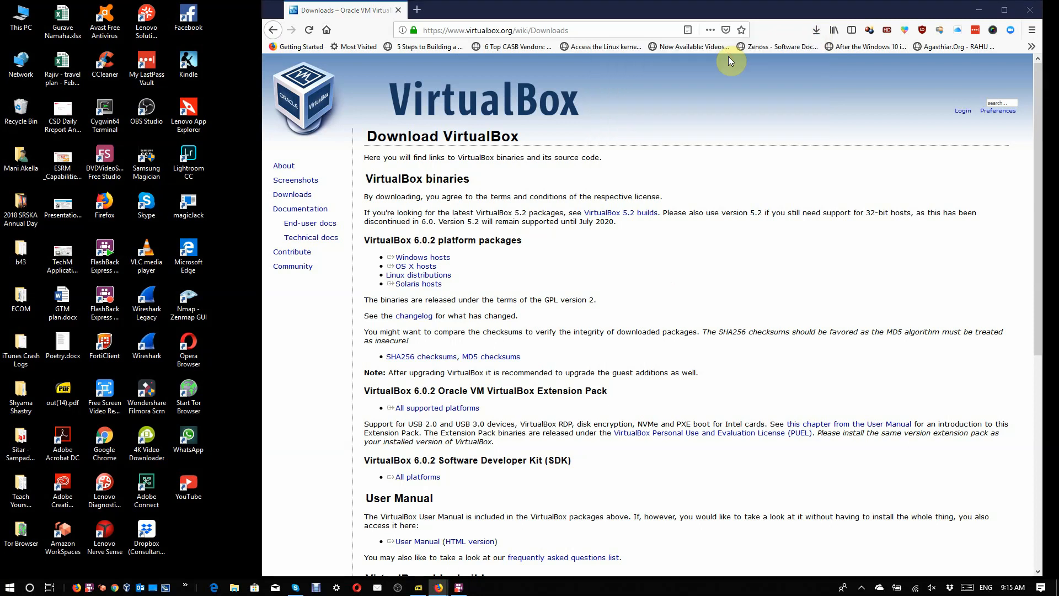
click(986, 16)
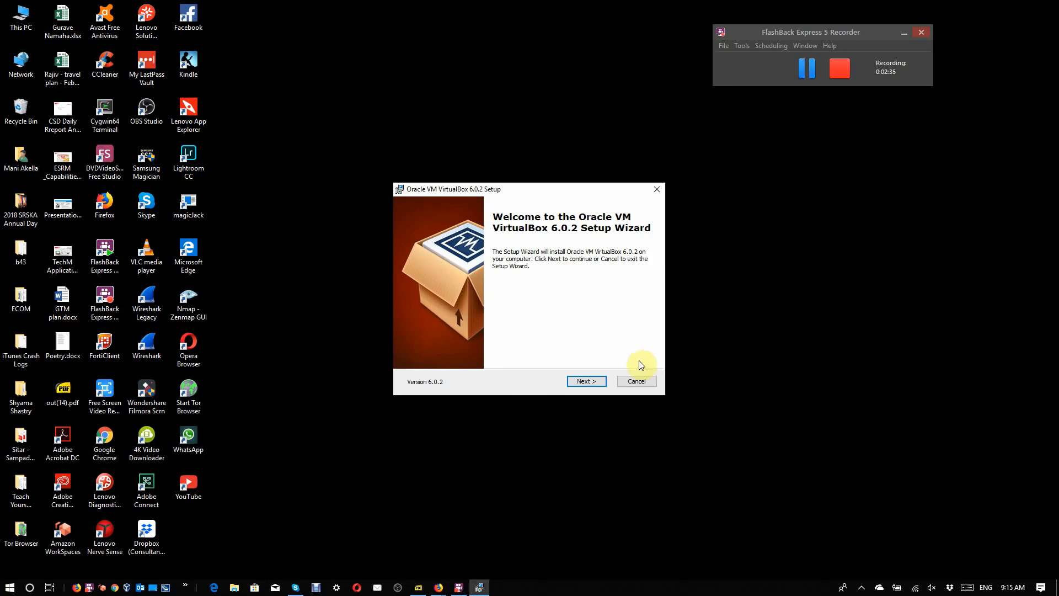
Step: Install VirtualBox 6.0.2 with the default features, location and shortcuts, accepting the network reset and starting the program on finish
click(585, 382)
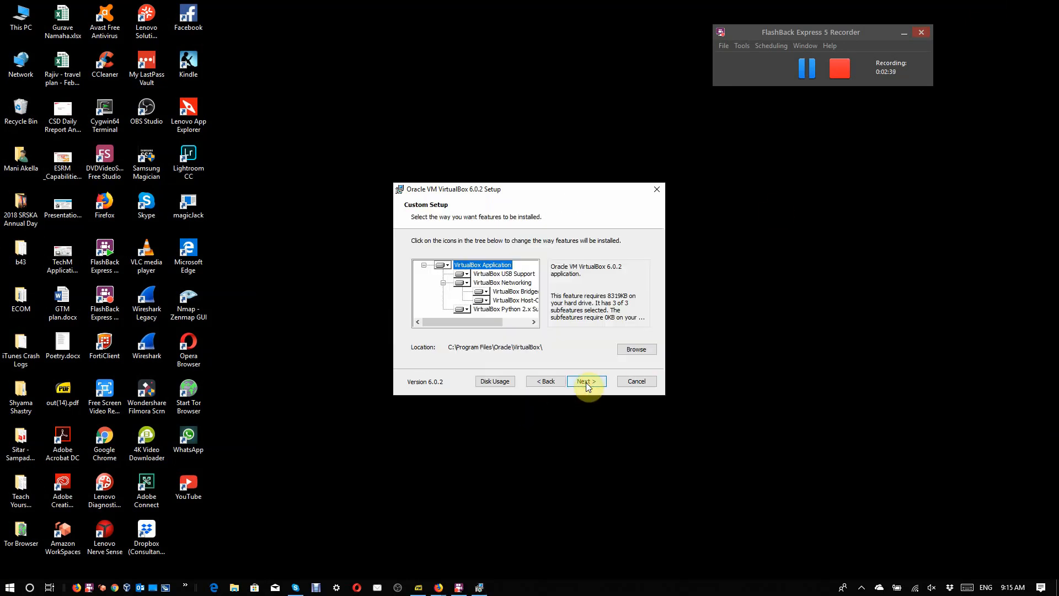
click(585, 382)
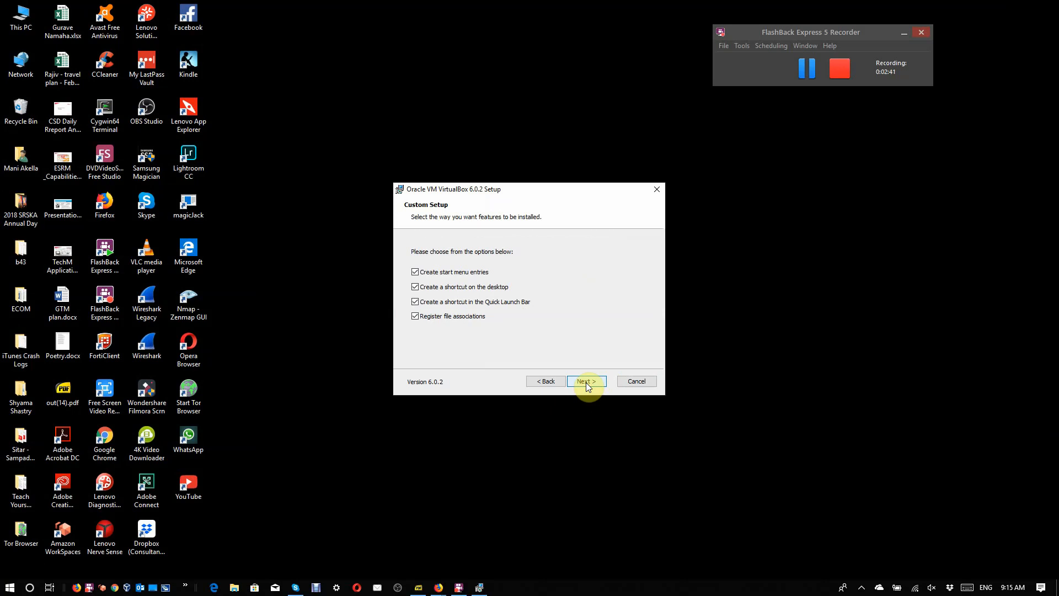
click(586, 382)
click(587, 382)
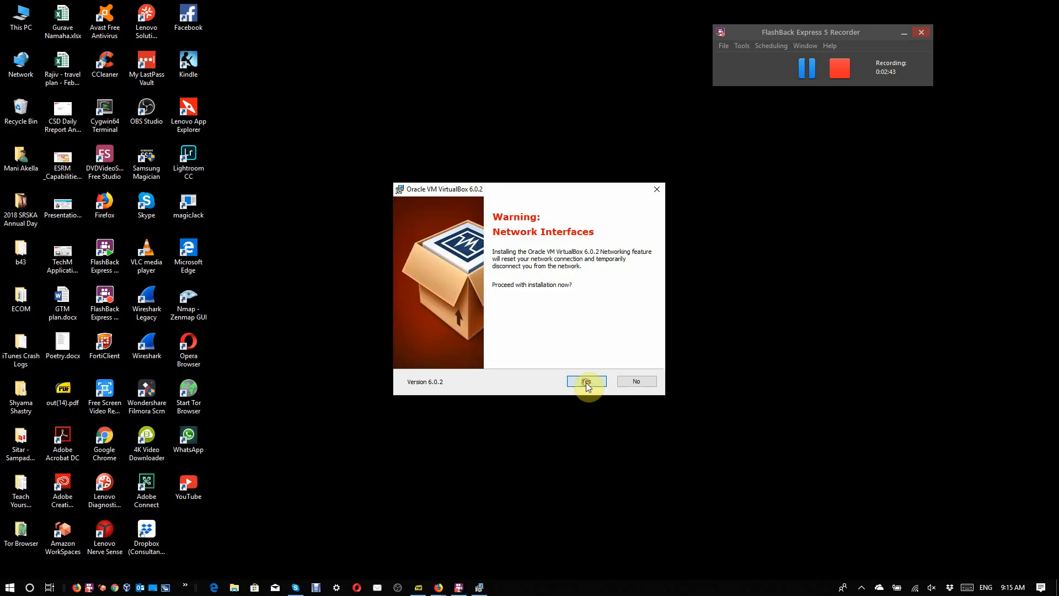
click(586, 381)
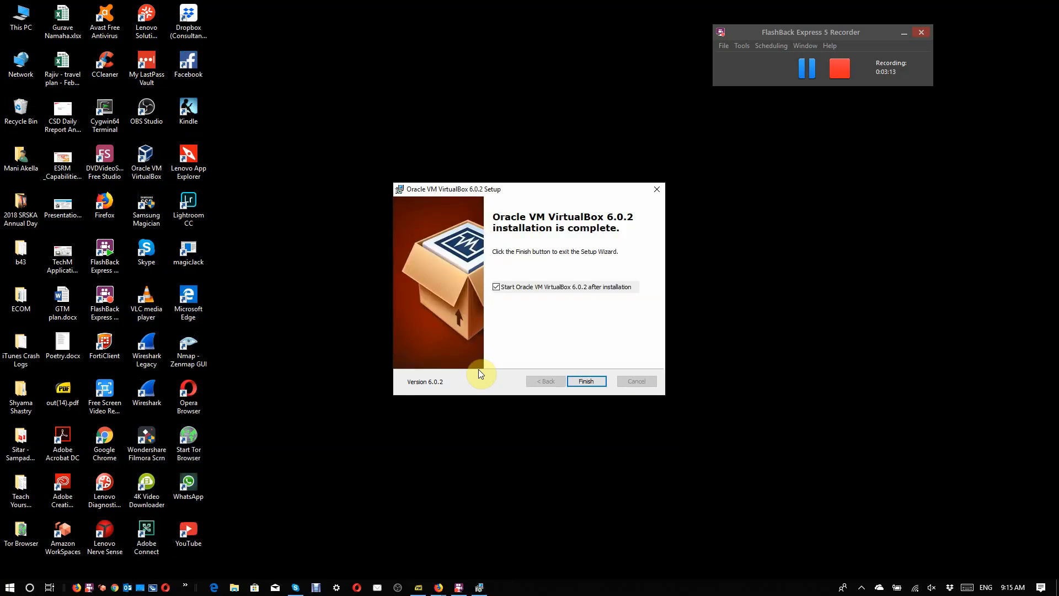
click(588, 381)
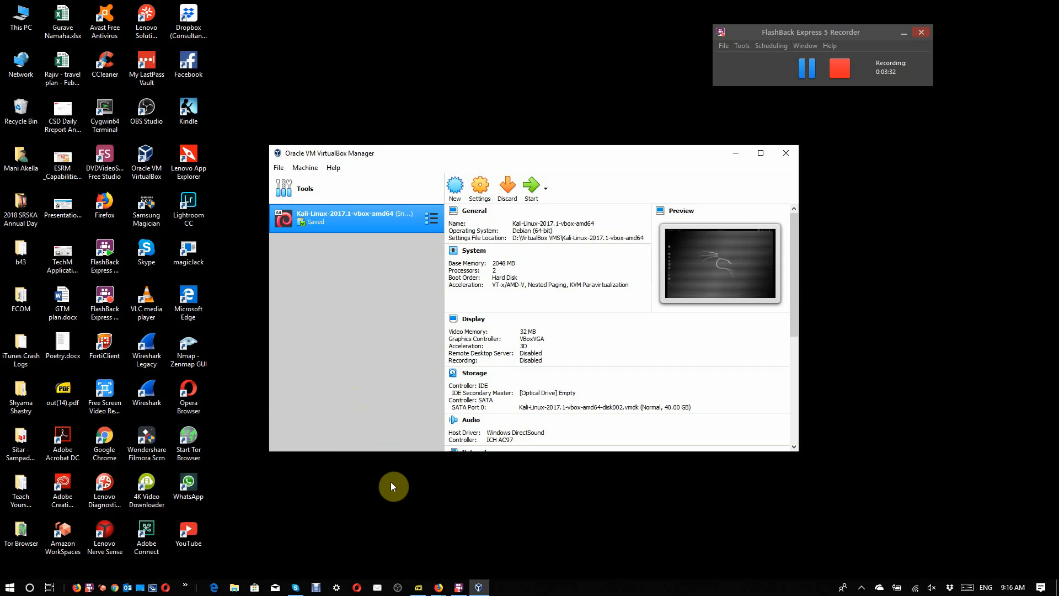
Step: Switch back to Firefox, download the VirtualBox 6.0.2 Extension Pack for all supported platforms and open it with VirtualBox Manager
click(439, 588)
click(505, 543)
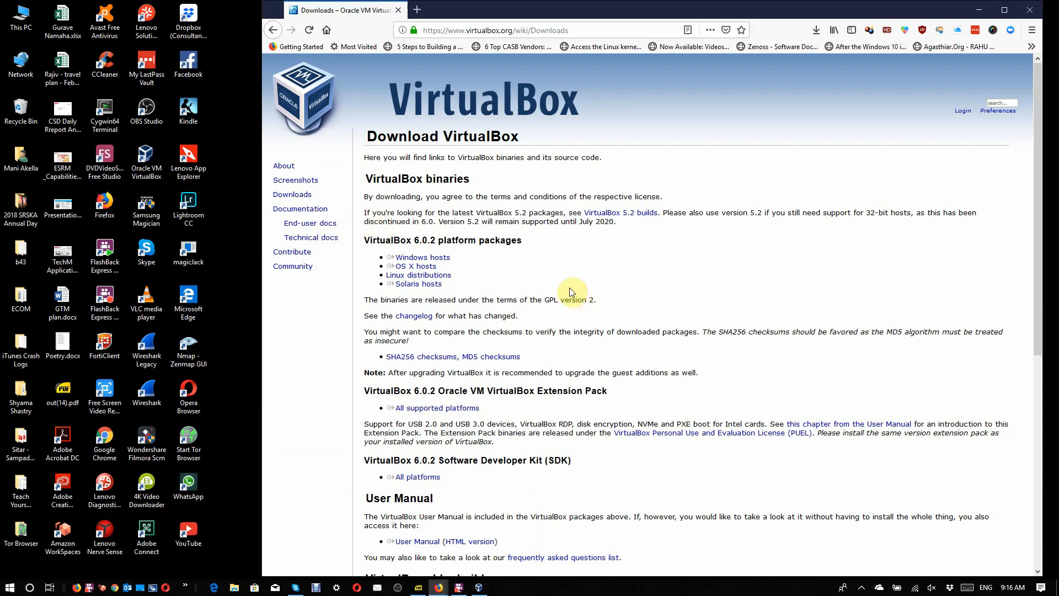
scroll(574, 289, down, 1)
triple_click(447, 377)
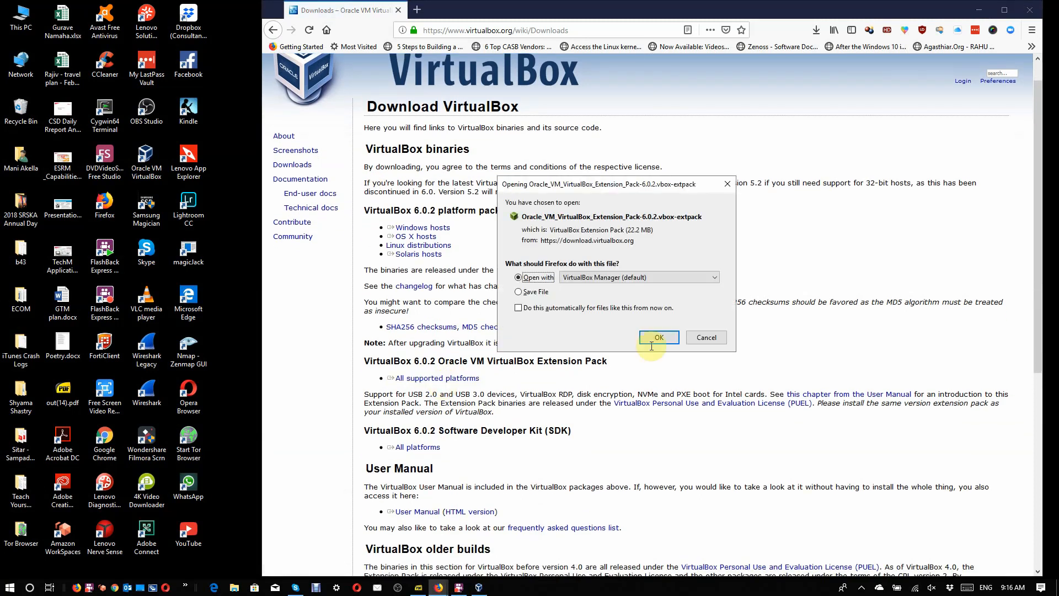
click(663, 339)
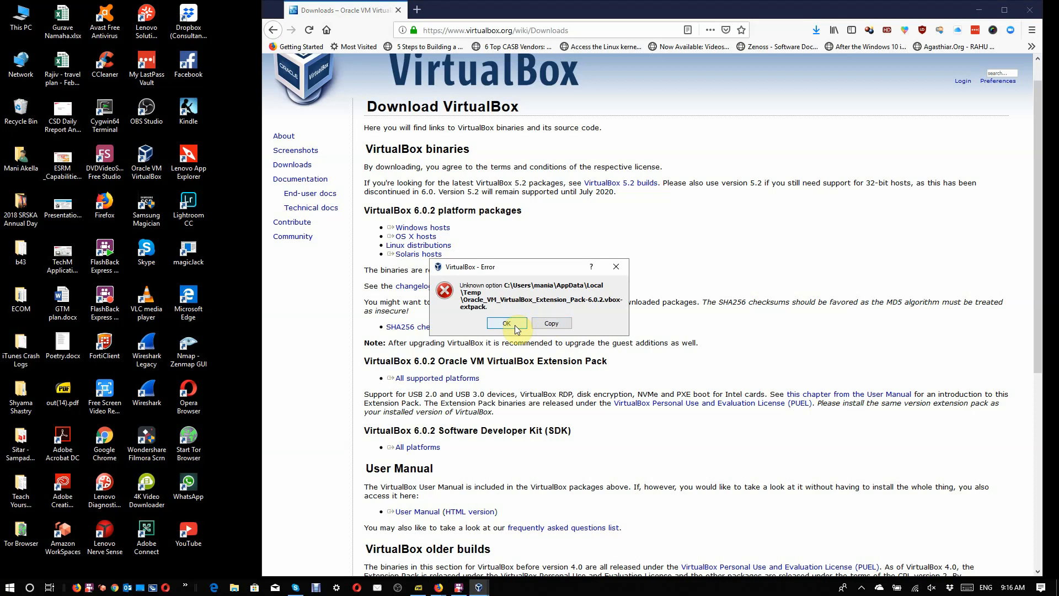
click(516, 326)
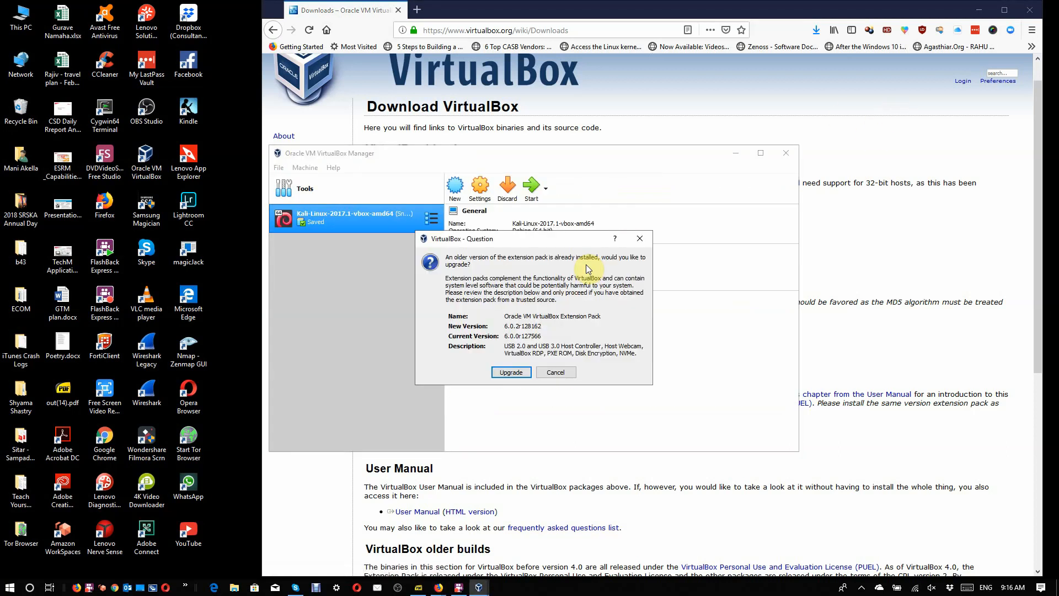
Step: Upgrade the Oracle VM VirtualBox Extension Pack, agree to its license and return to the browser
click(506, 374)
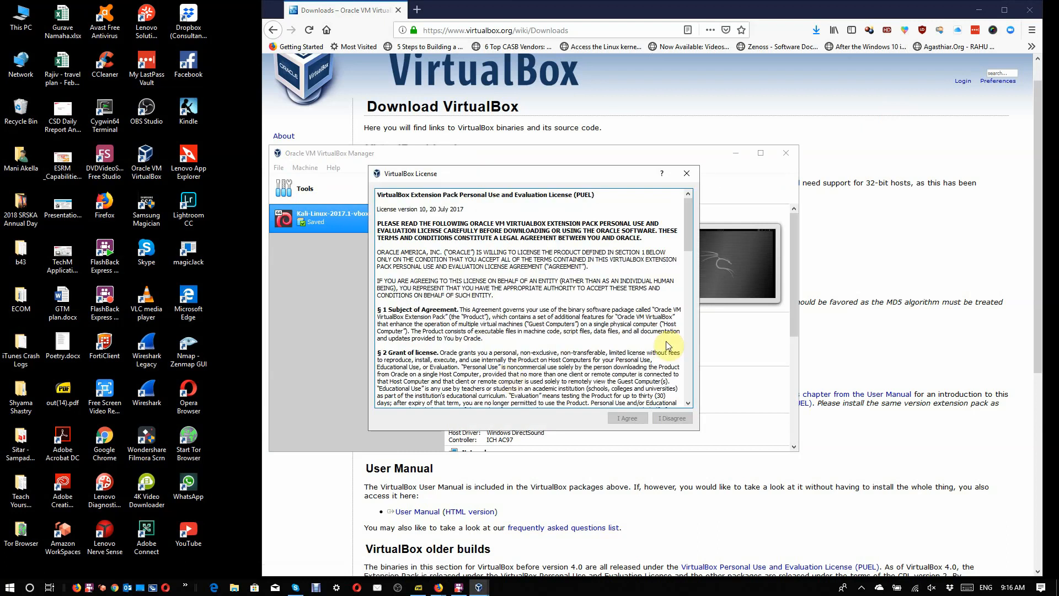
scroll(672, 348, down, 15)
click(634, 423)
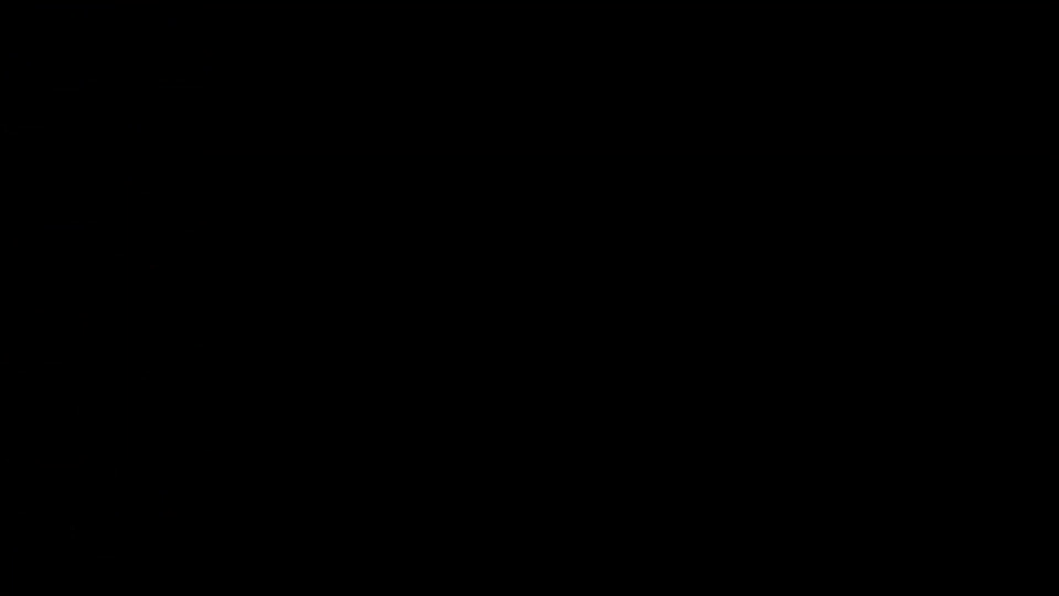
click(443, 374)
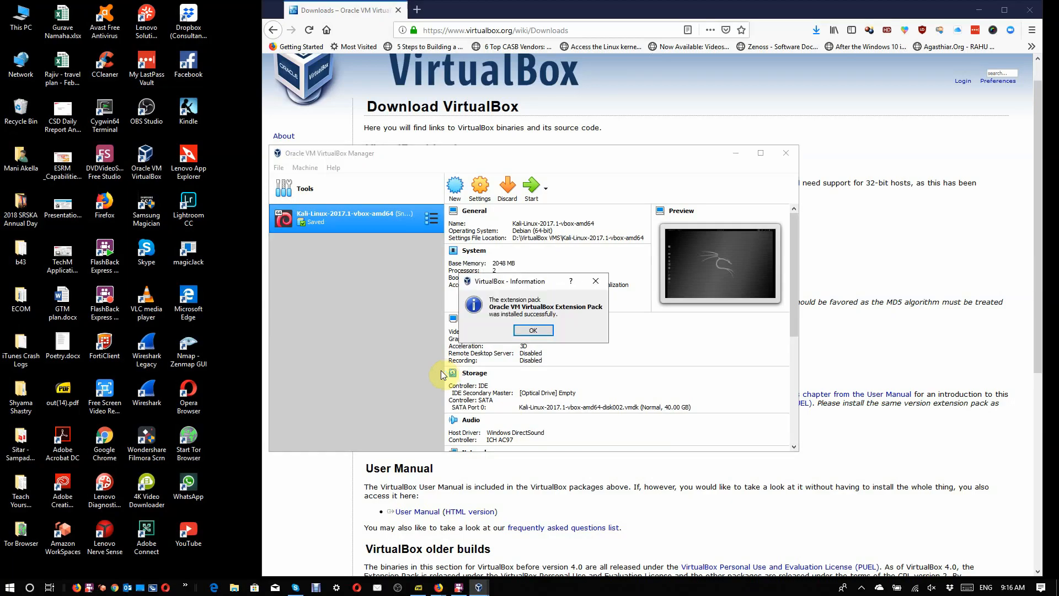
click(518, 333)
click(853, 341)
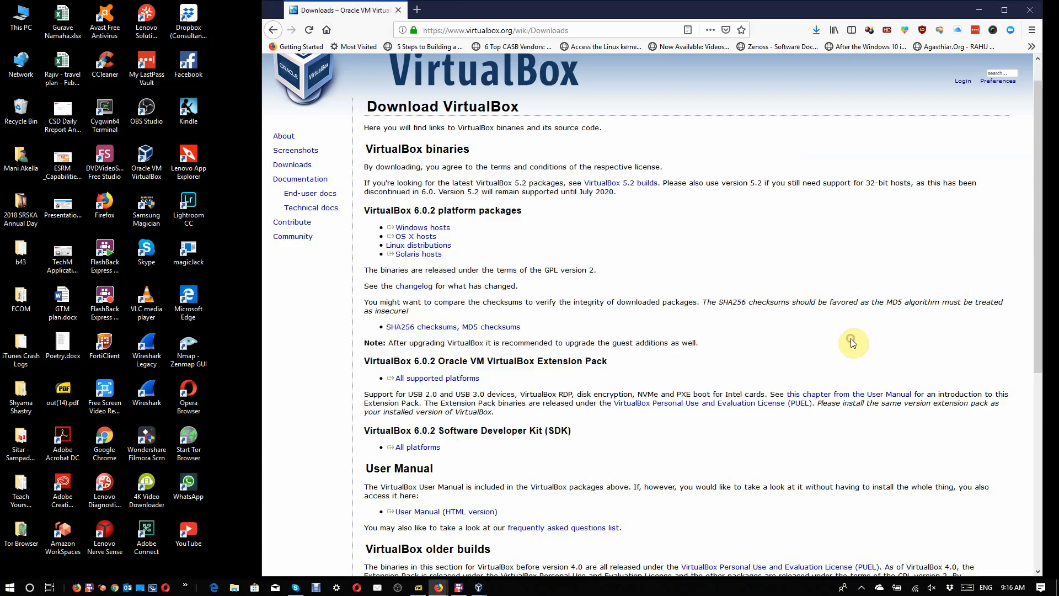
Step: Open the VirtualBox VMS folder on drive D in File Explorer, view the stored virtual machine files and close the window
key(super+e)
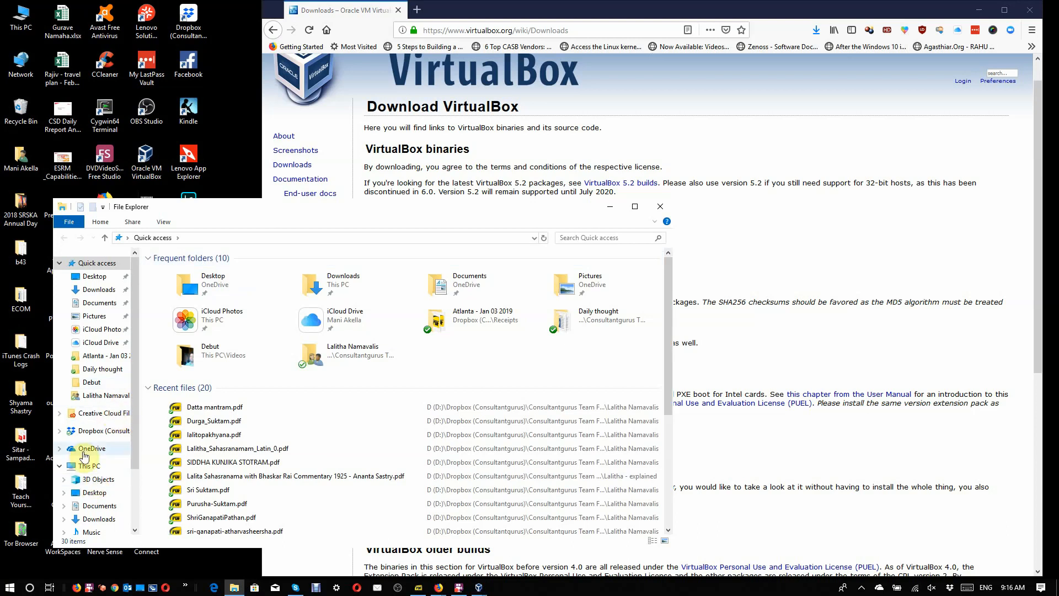
click(90, 465)
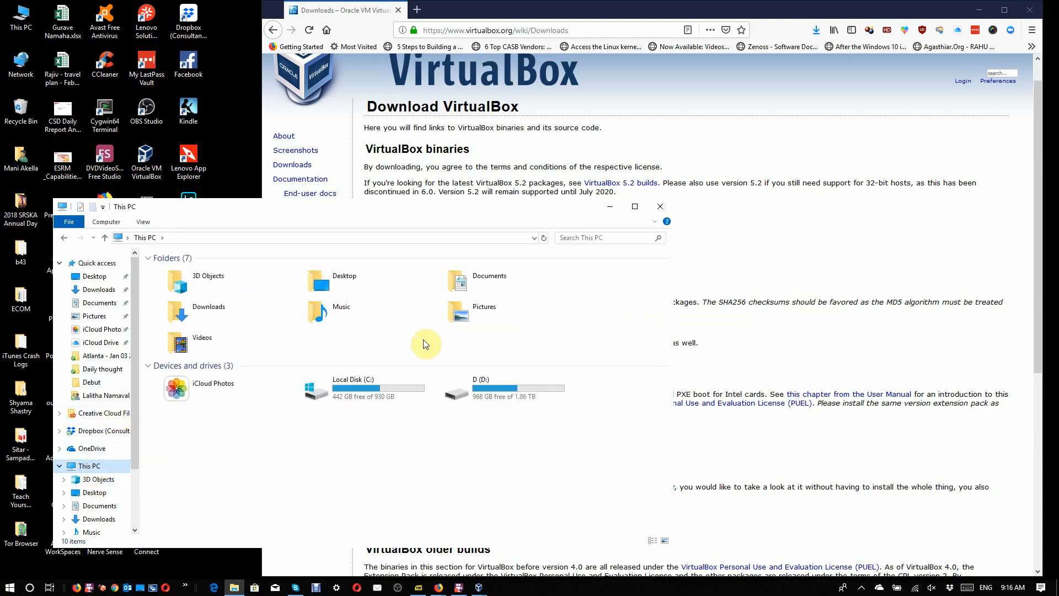
double_click(497, 396)
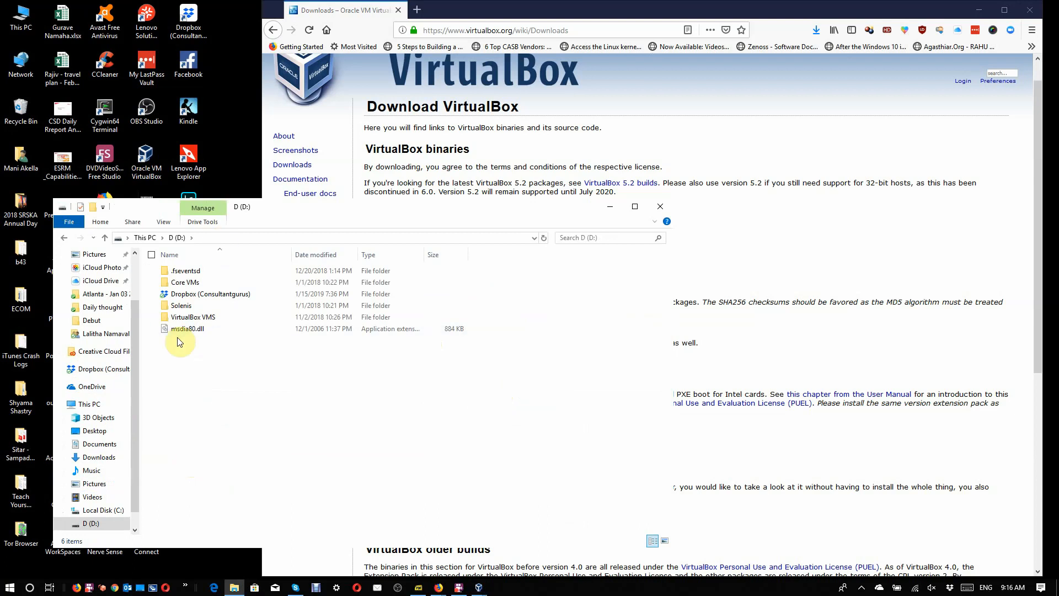
double_click(190, 318)
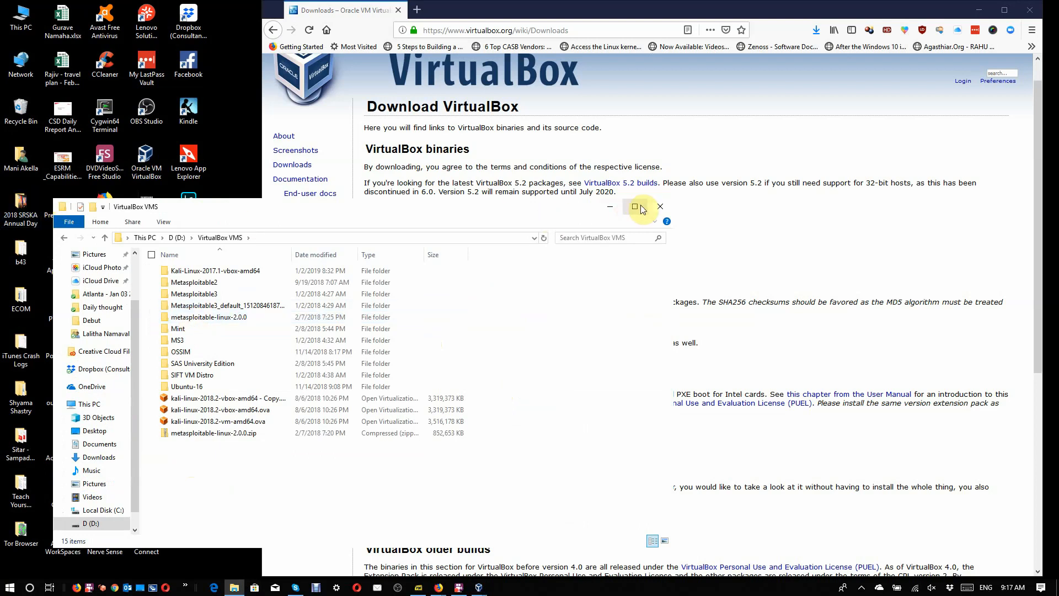
click(659, 208)
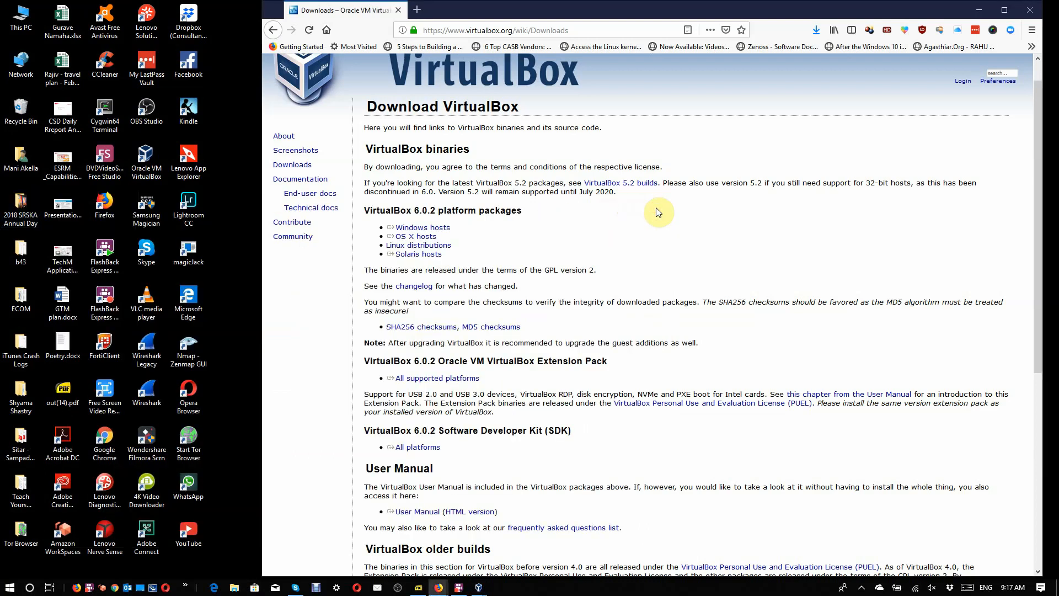
Step: Search the web for "ubuntu download" and download Ubuntu 18.04.1 LTS from the Ubuntu Desktop download page
click(491, 31)
text(ubuntu)
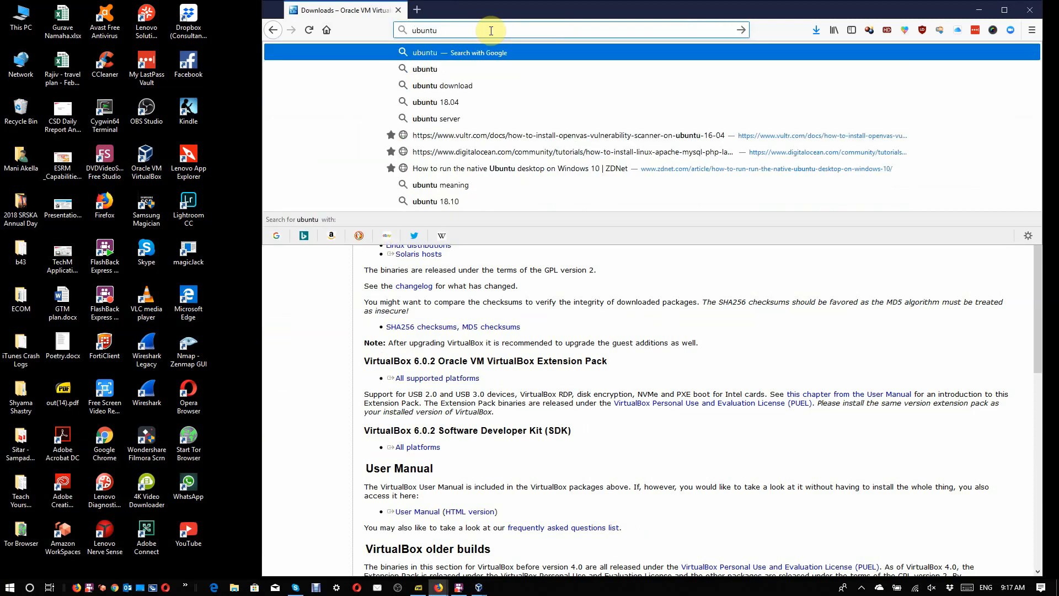
key(Down)
key(Down)
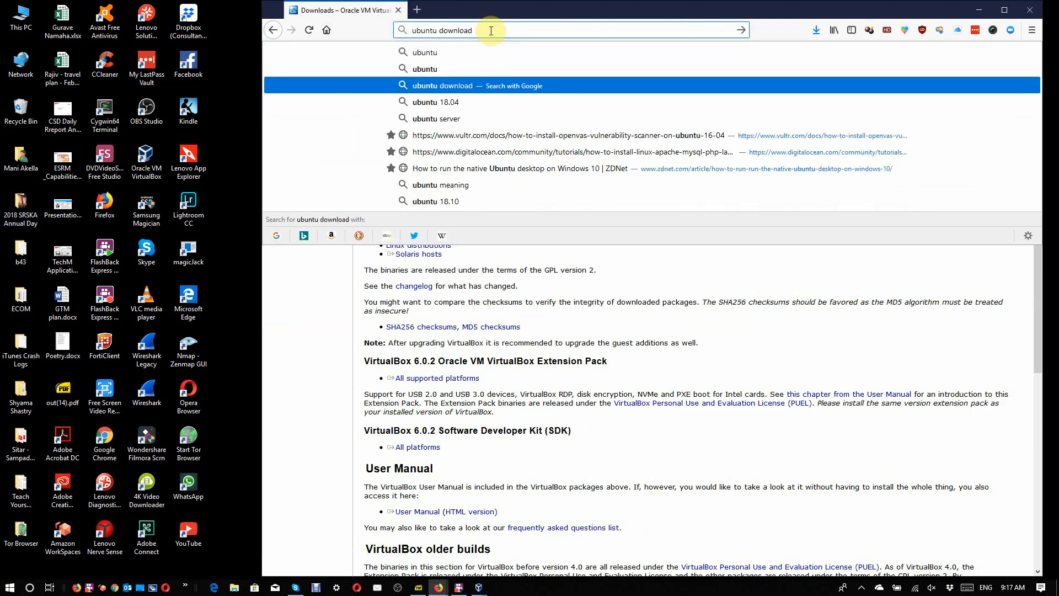
key(Return)
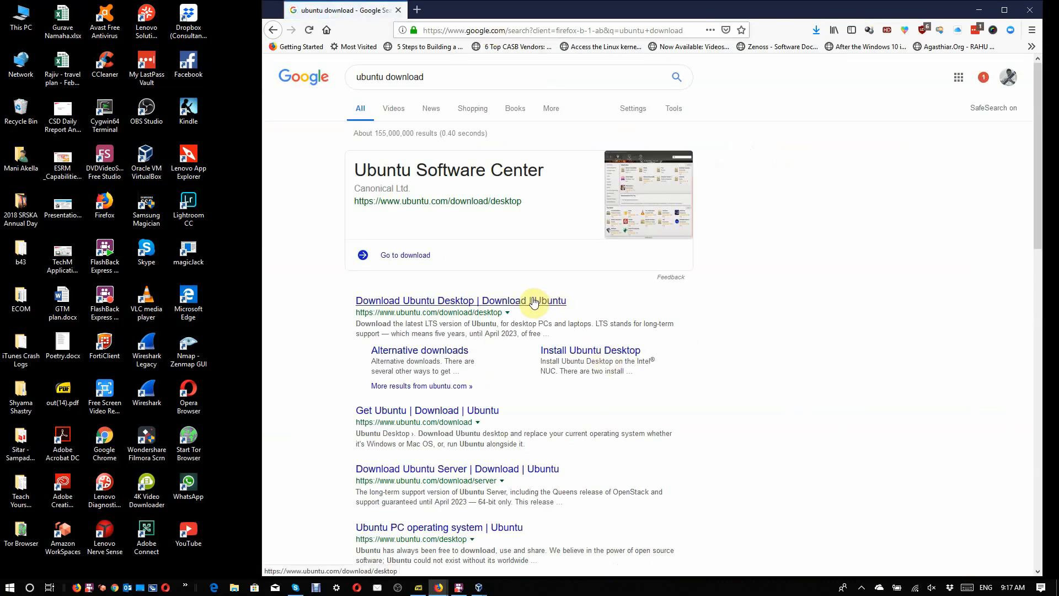
click(534, 300)
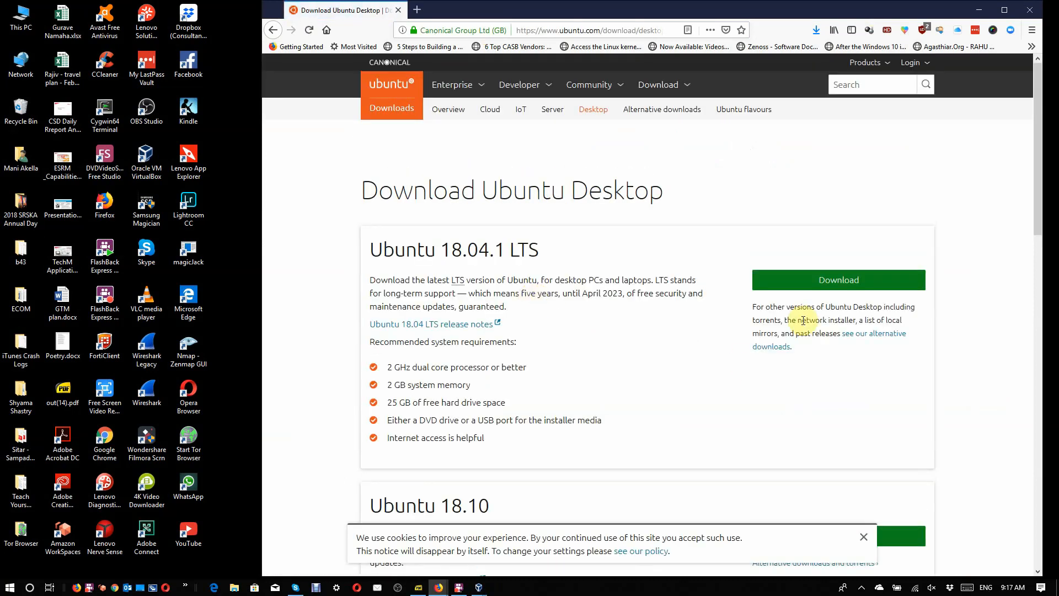
click(838, 283)
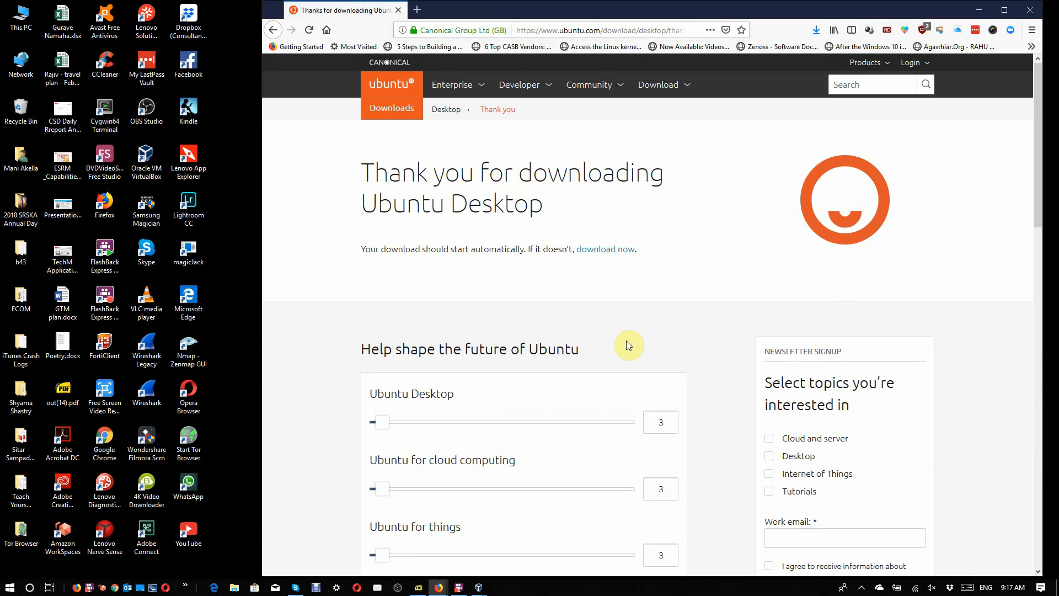
Step: Set all five Ubuntu contribution amounts to 0, from Ubuntu Desktop through Tip to Canonical
scroll(626, 340, down, 3)
scroll(626, 339, down, 2)
click(379, 144)
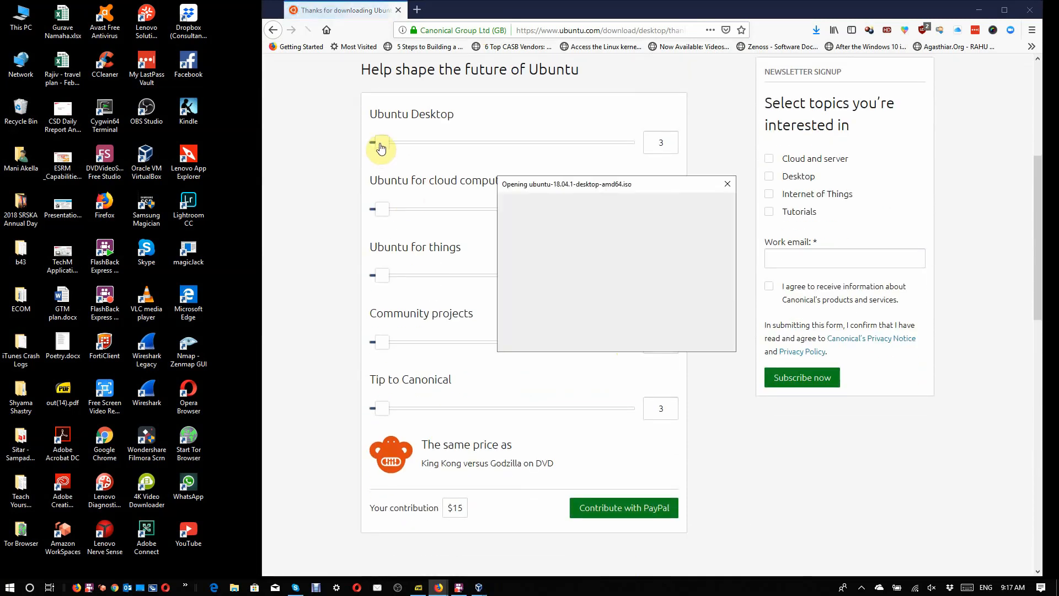
drag(380, 146, 366, 146)
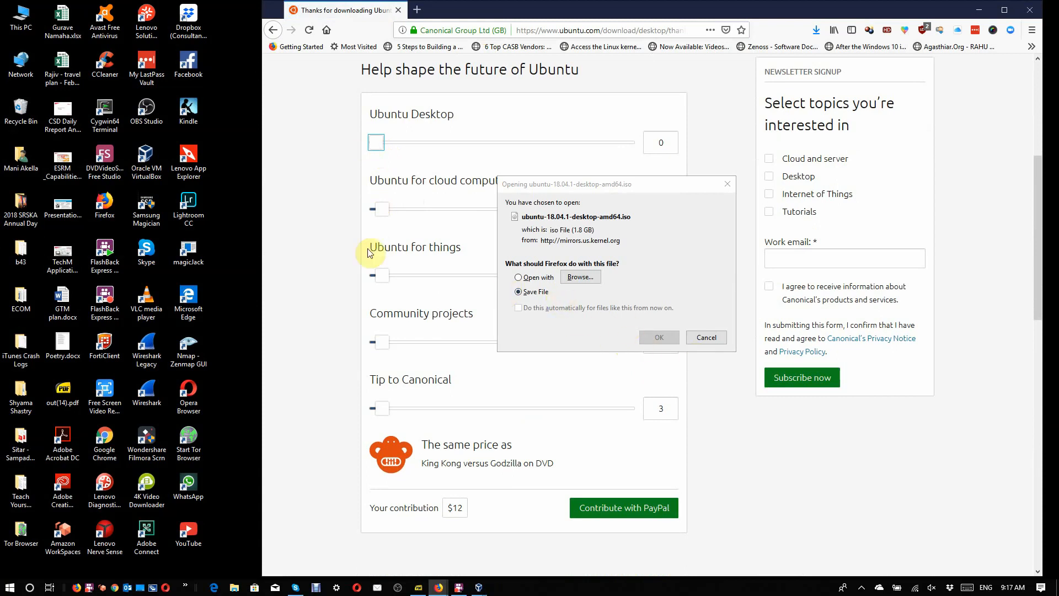
drag(383, 213, 371, 210)
drag(381, 279, 366, 276)
click(386, 344)
right_click(365, 344)
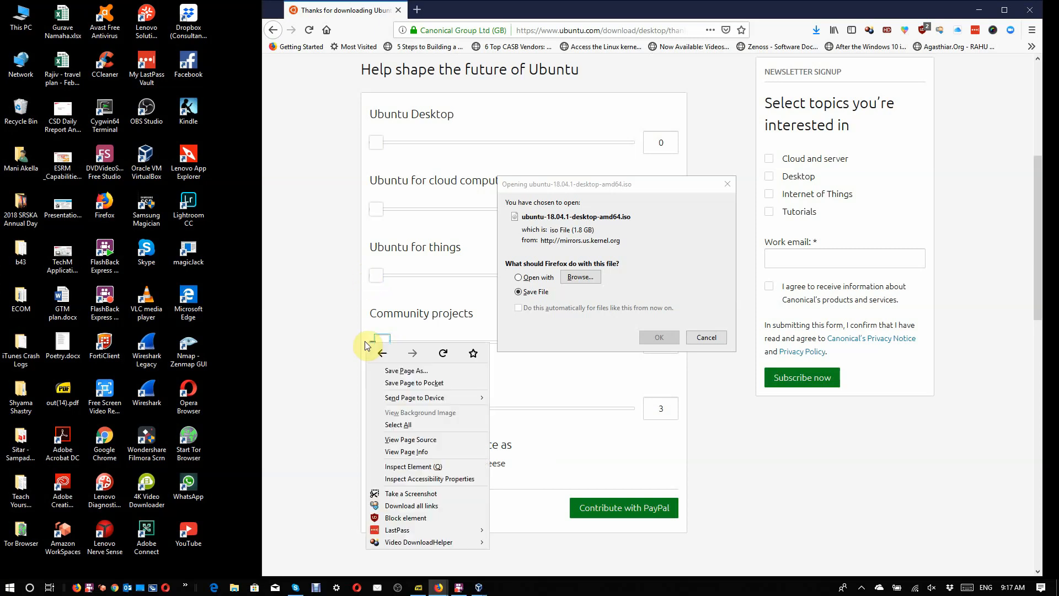
click(381, 344)
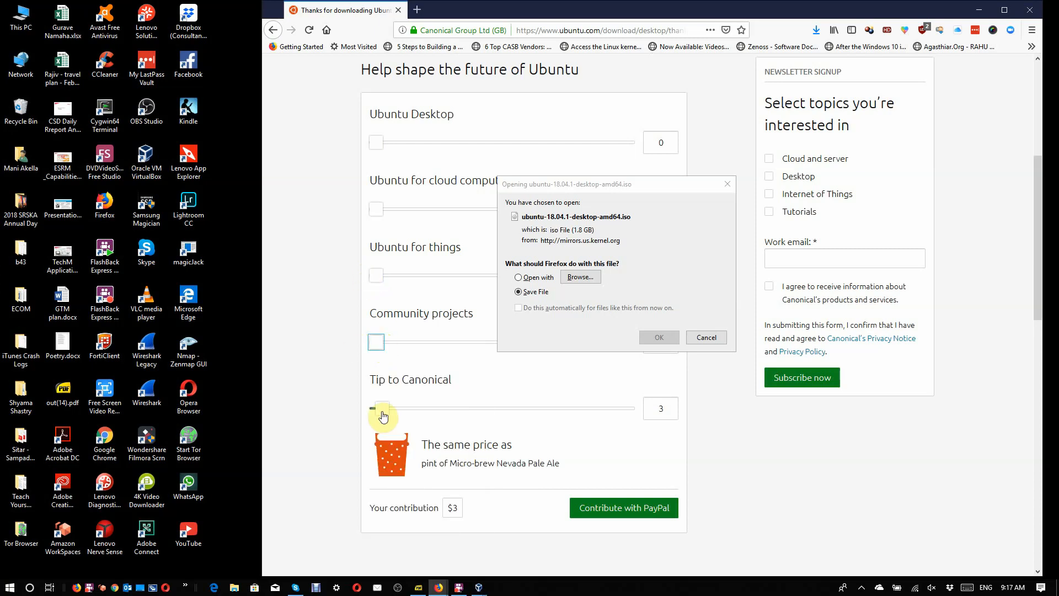
drag(384, 415, 359, 416)
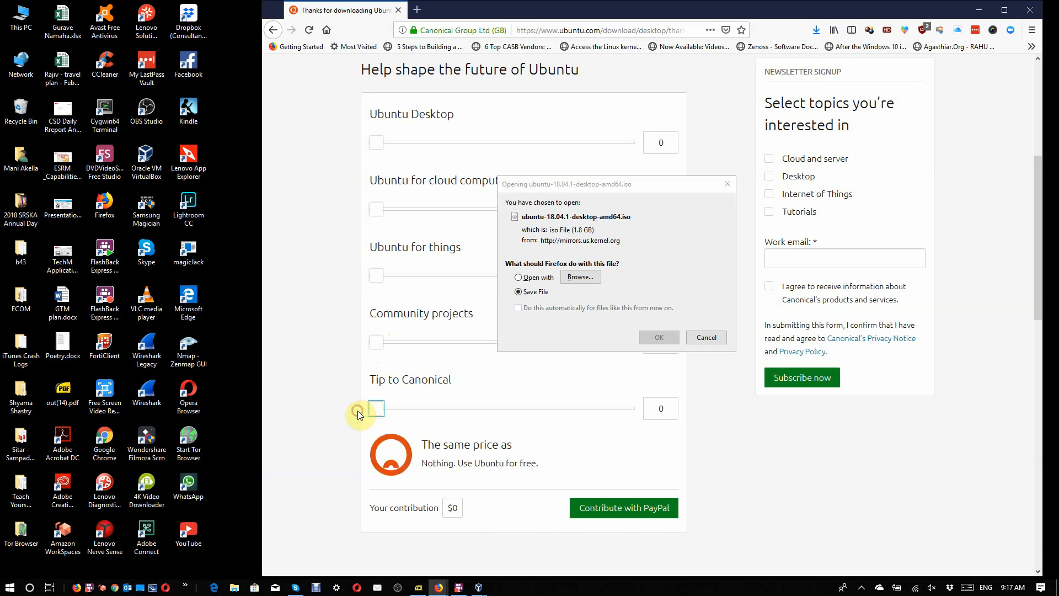
Step: Save the ubuntu-18.04.1-desktop-amd64.iso file and check its download progress
click(702, 270)
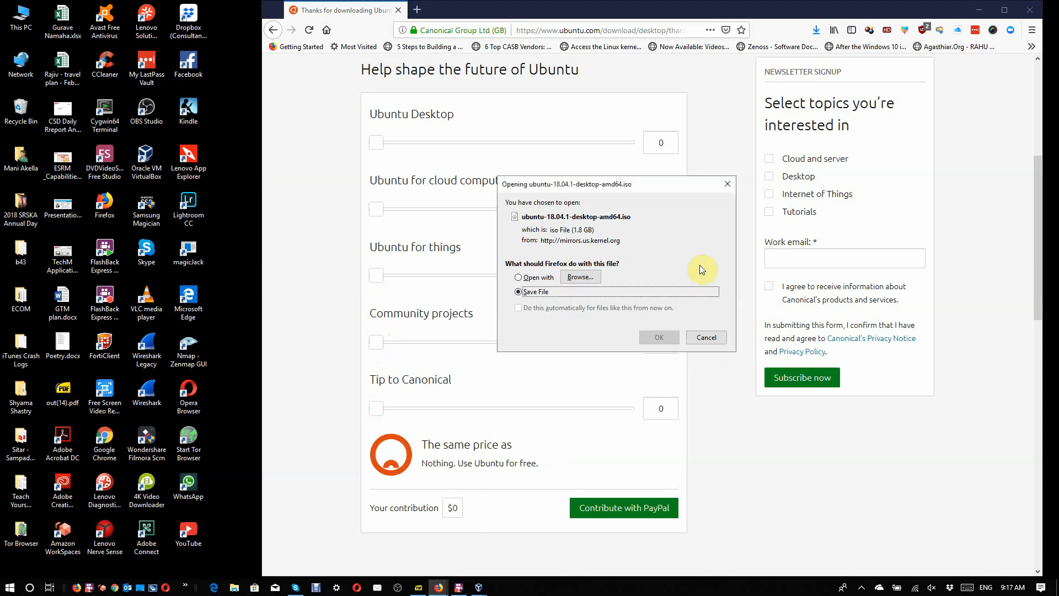
click(659, 337)
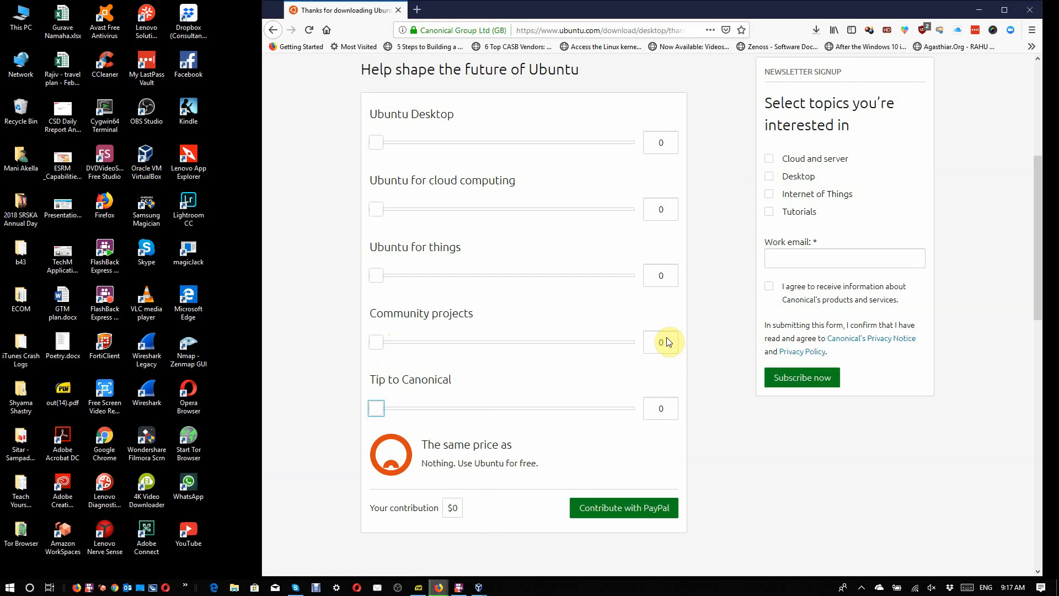
click(816, 32)
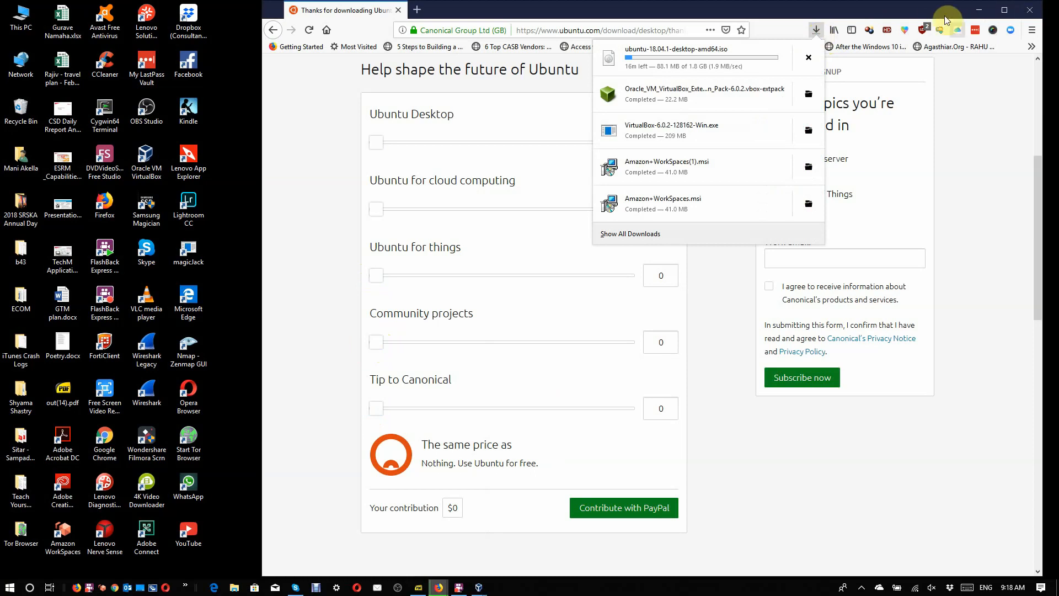
drag(932, 16, 808, 103)
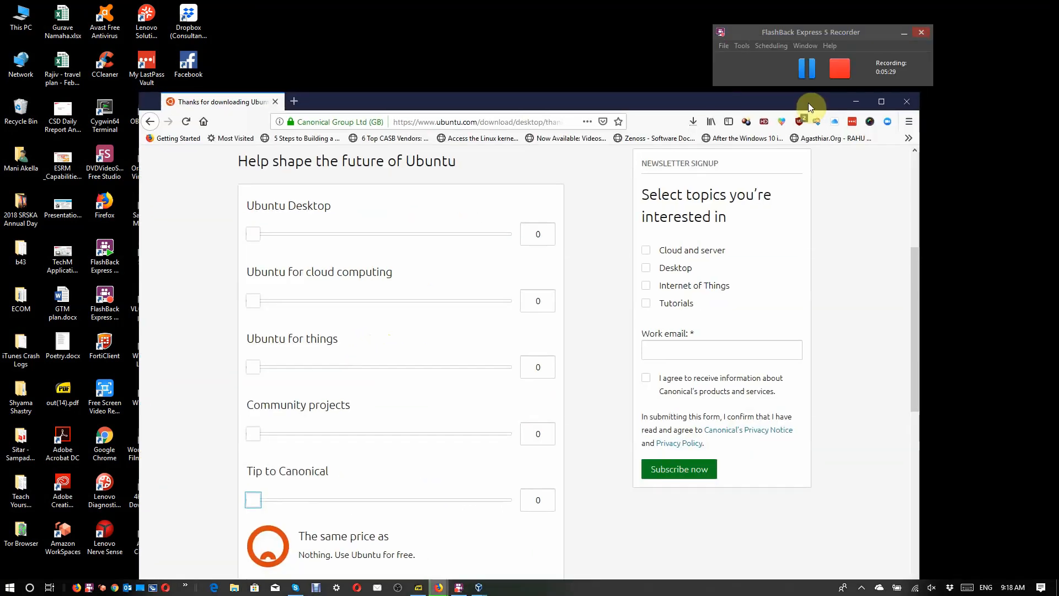
click(809, 71)
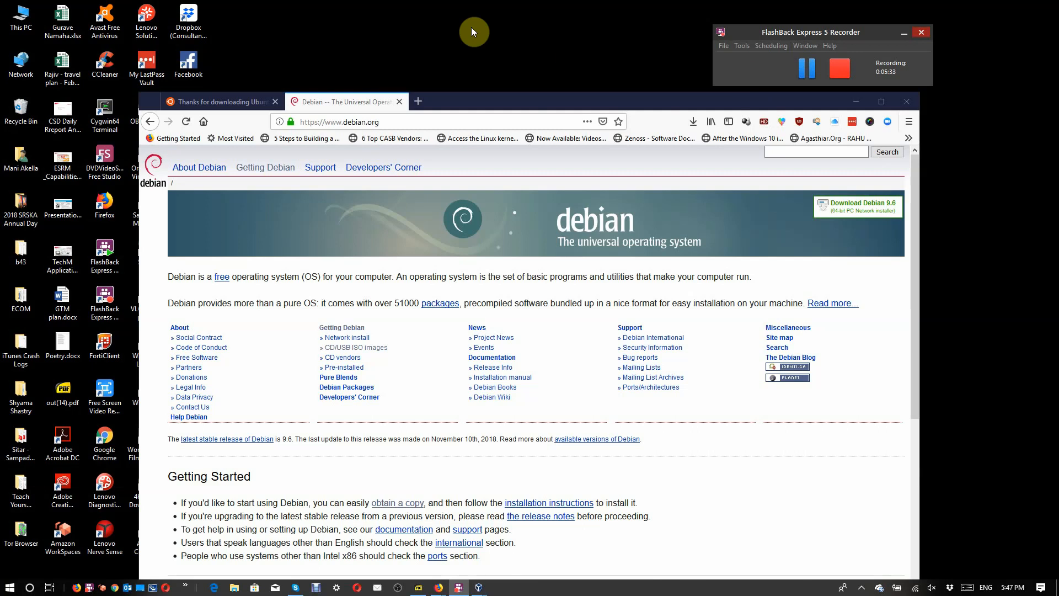
Step: Open the Debian site's installation image page and review the options for installing Debian via the Internet
click(230, 101)
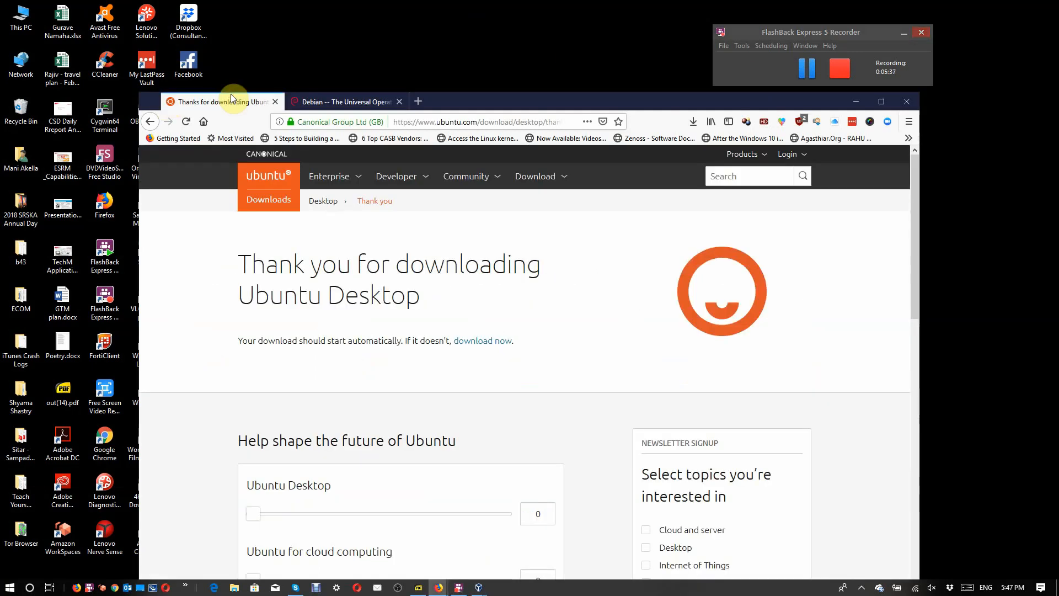
click(341, 103)
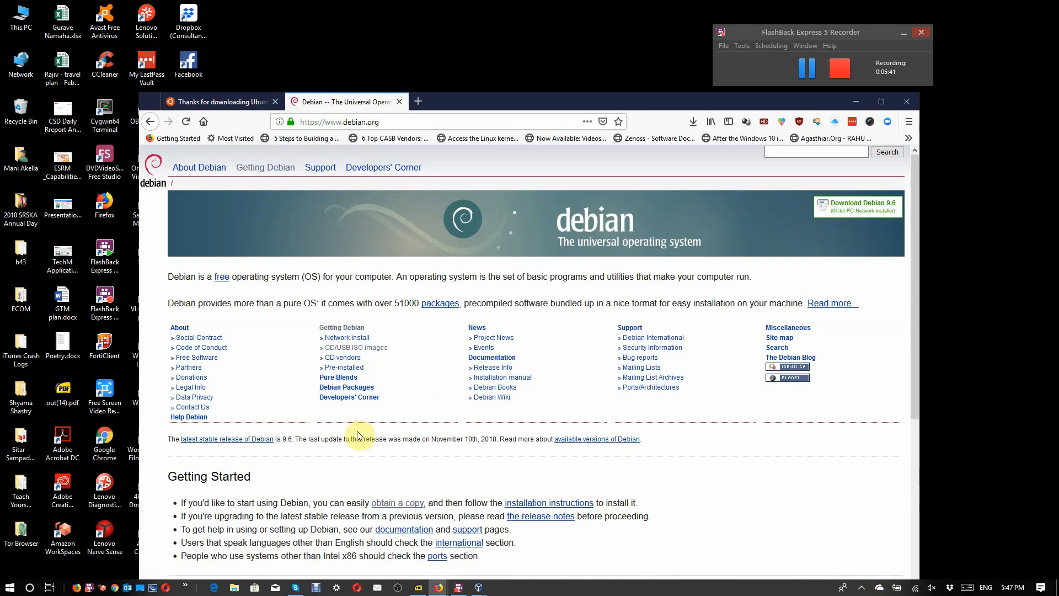
click(416, 504)
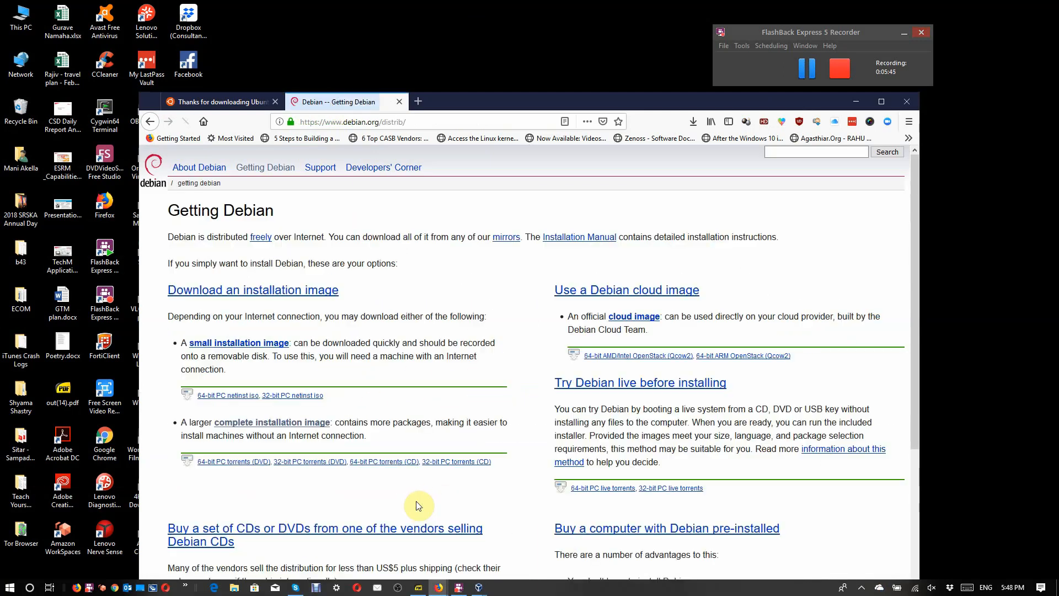
click(277, 291)
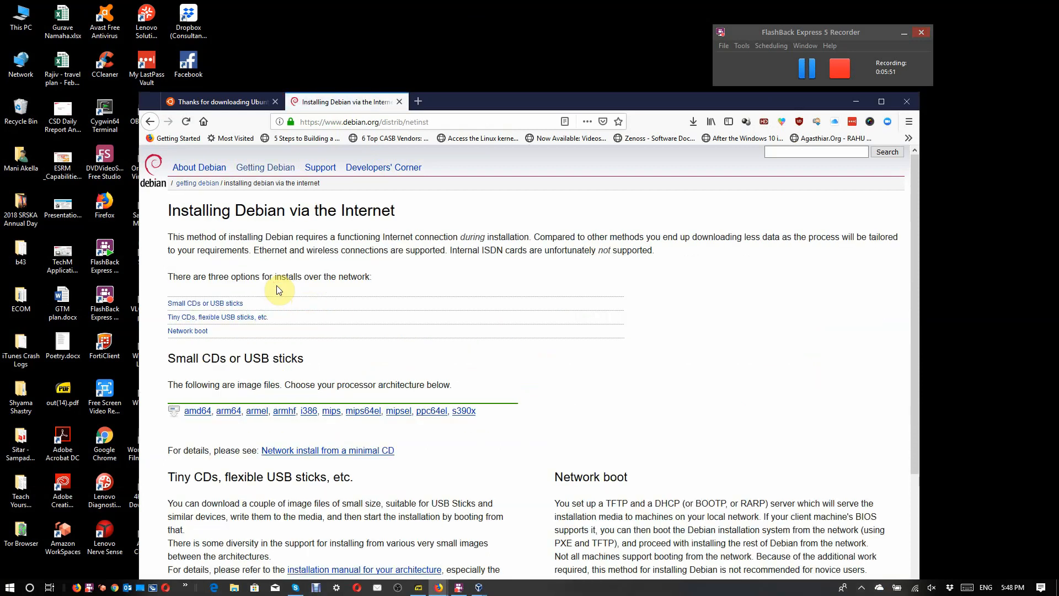
scroll(278, 287, down, 5)
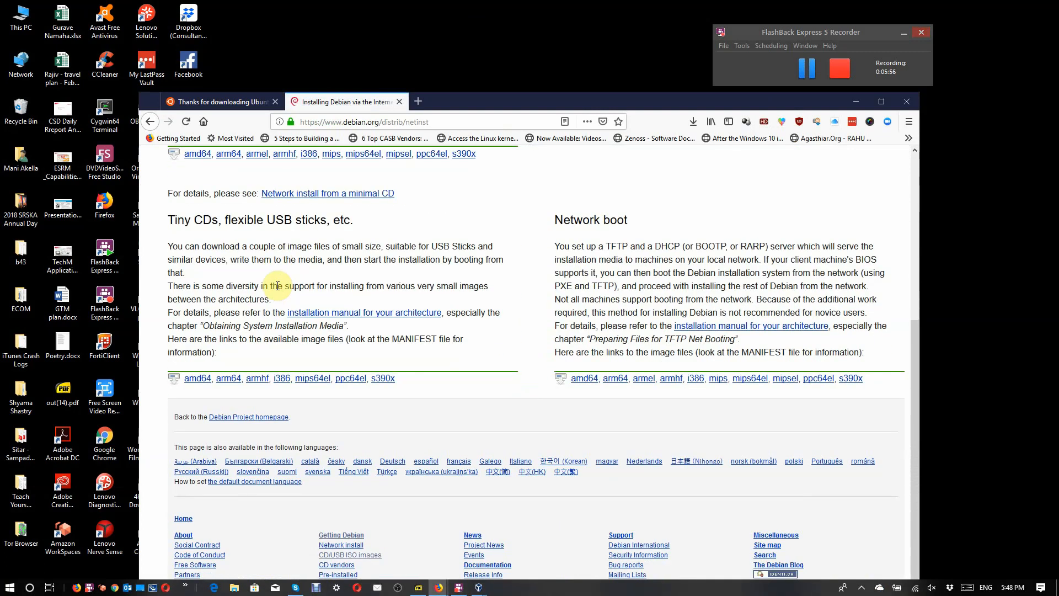
scroll(278, 286, down, 1)
scroll(278, 286, up, 5)
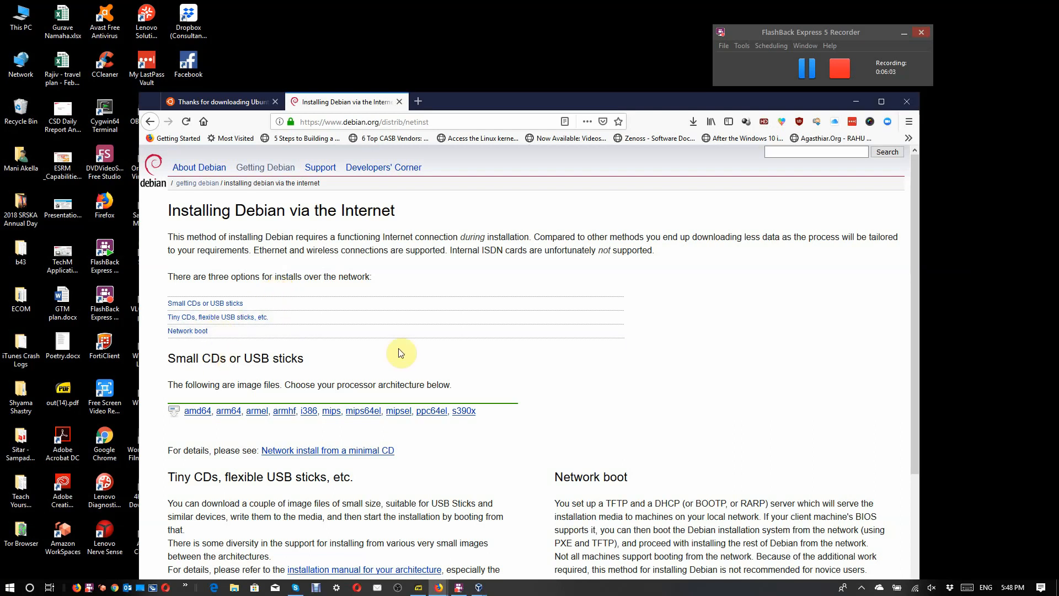
Step: Return to the Getting Debian page and review the available ways to obtain Debian
click(271, 168)
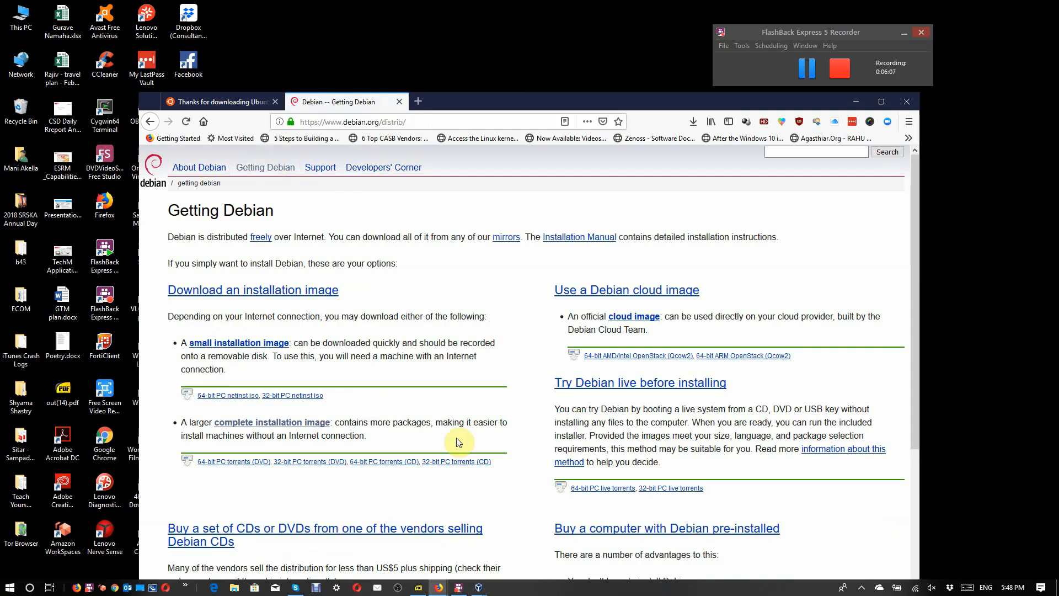
scroll(456, 441, down, 2)
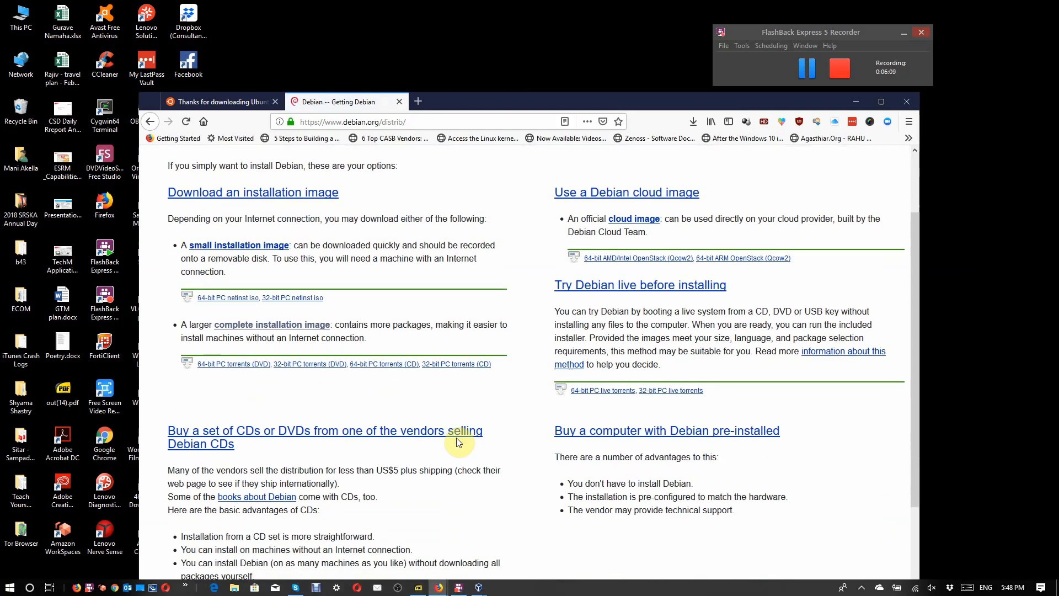
scroll(456, 441, down, 2)
scroll(456, 437, up, 2)
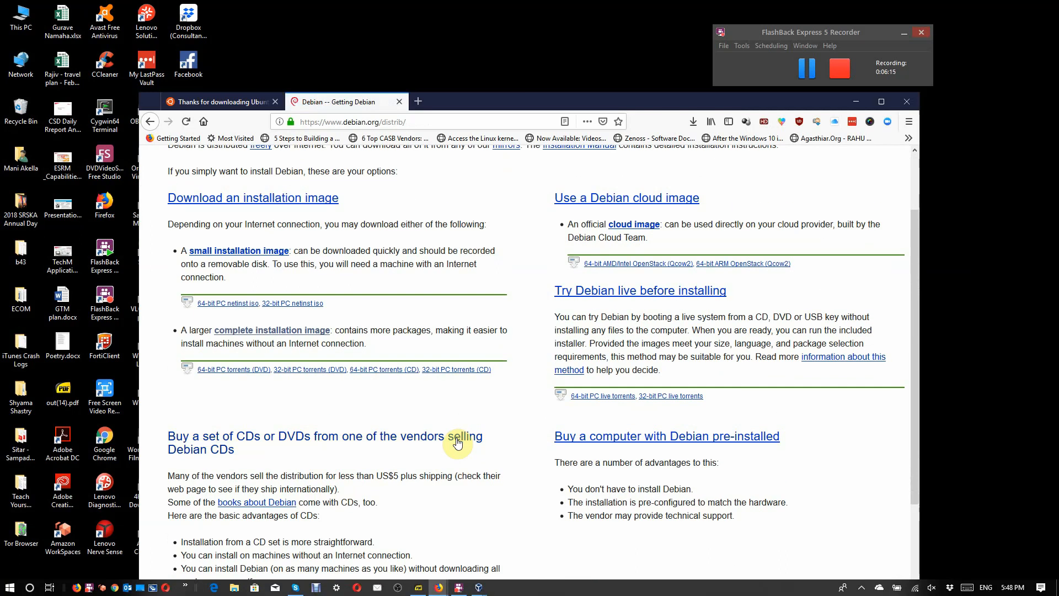
scroll(457, 441, up, 2)
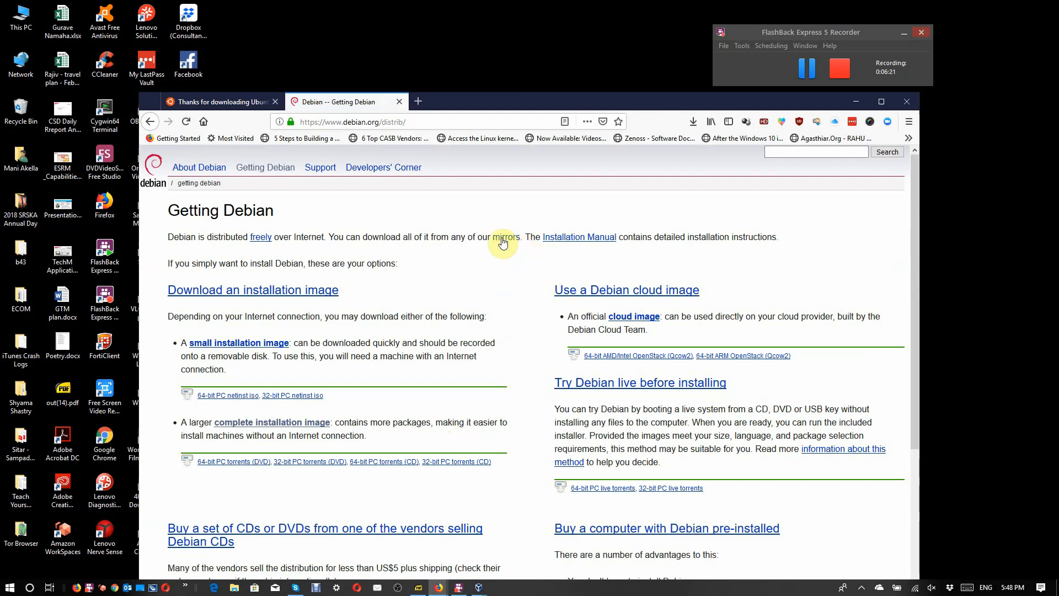
Step: Go through the Debian mirrors information to the HTTP CD/DVD downloads and open the stable release's amd64 DVD image directory
click(502, 238)
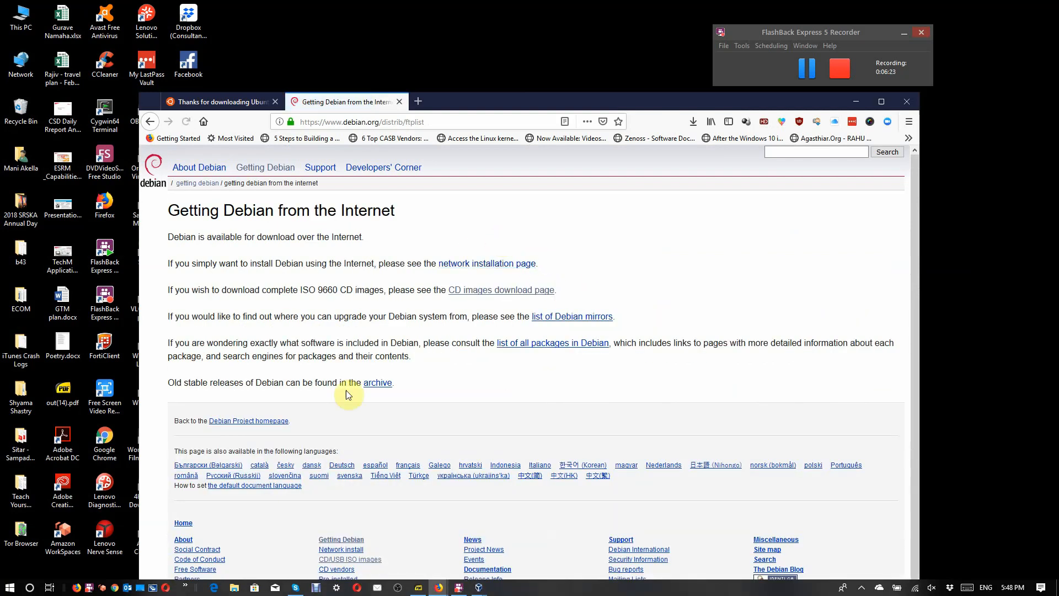
click(506, 291)
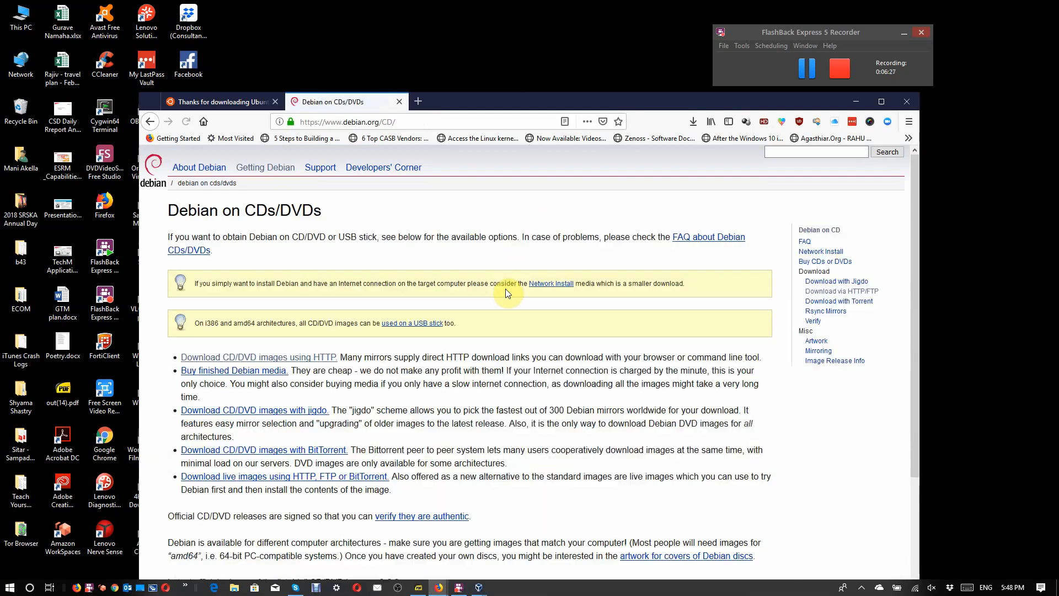
click(300, 359)
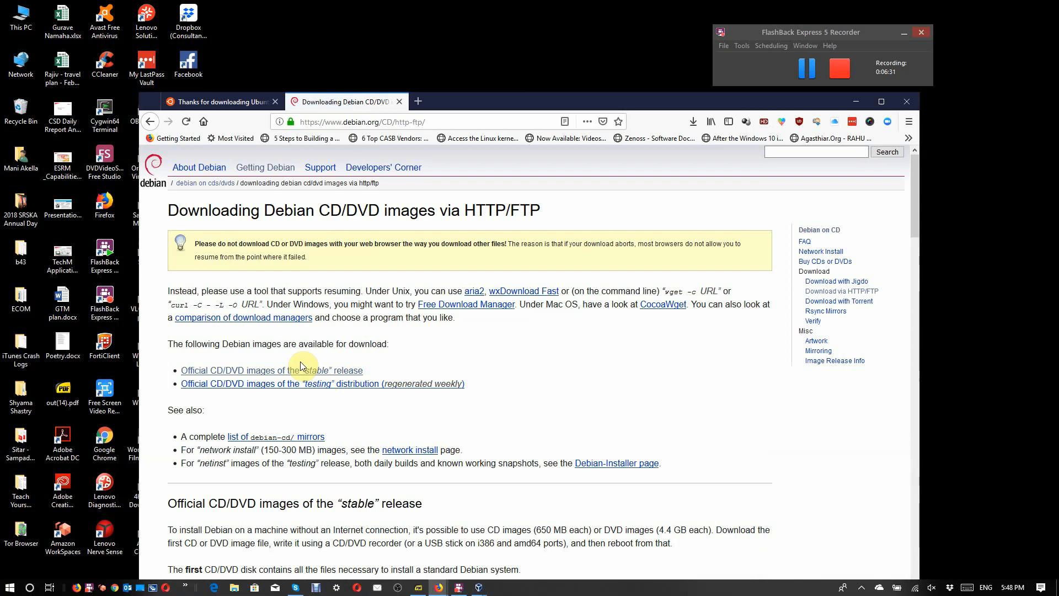
click(301, 370)
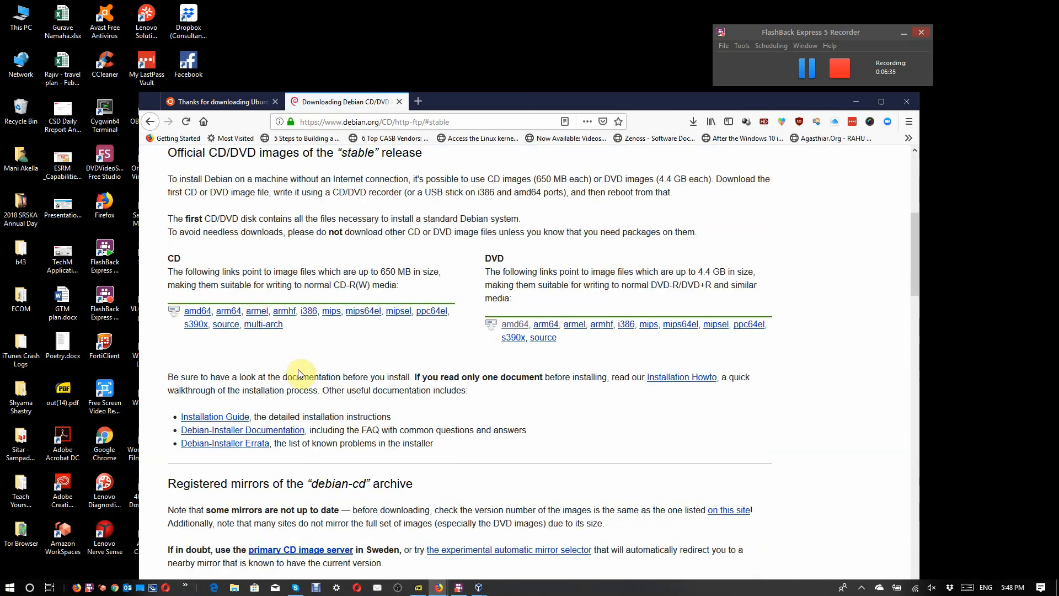
click(510, 328)
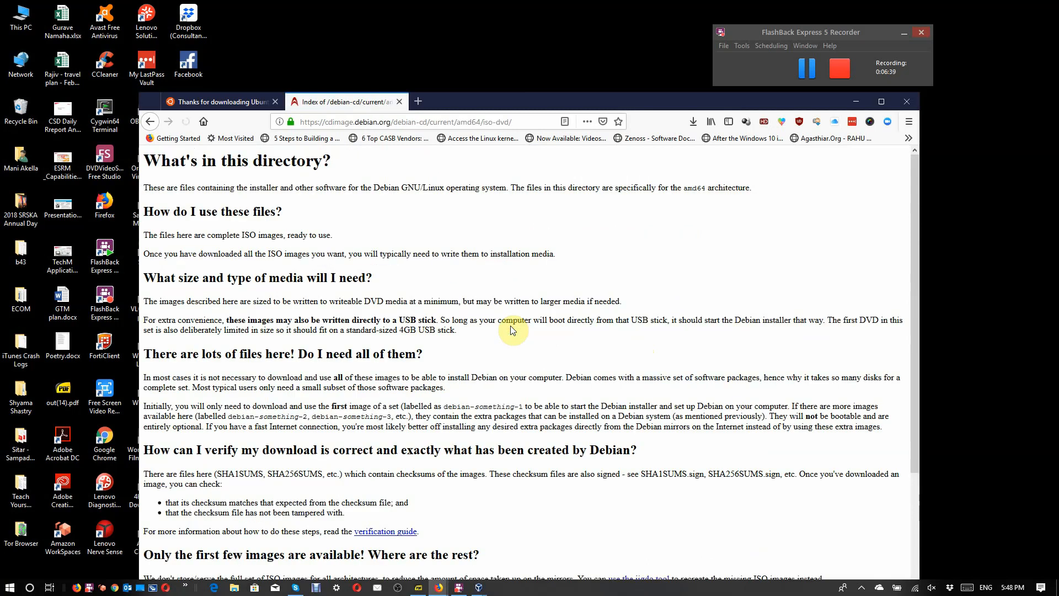
Step: Maximize the browser window and examine the amd64 DVD directory's instructions and its list of ISO files
scroll(510, 330, down, 1)
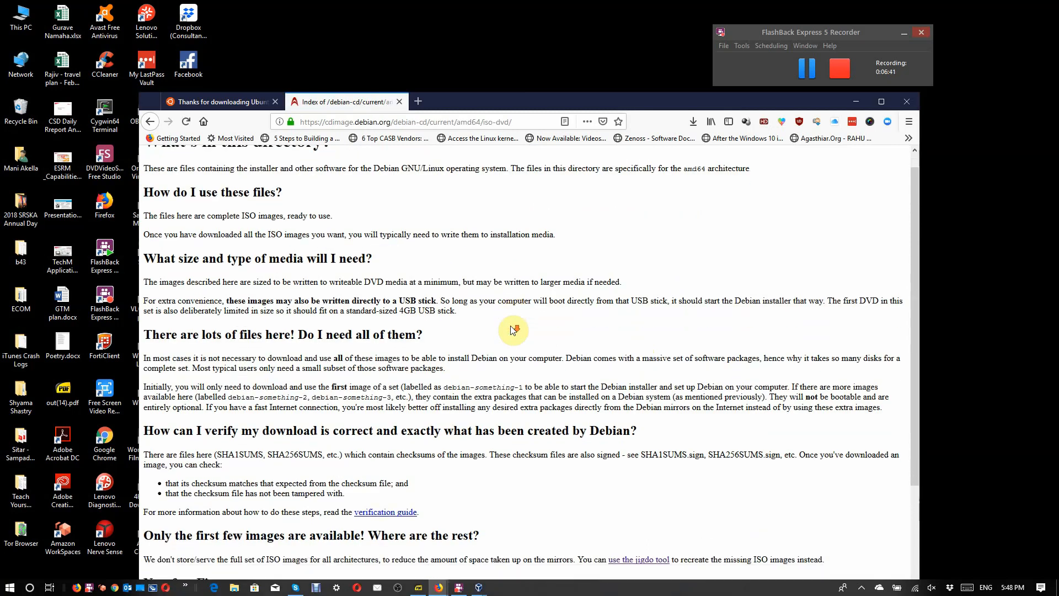
drag(511, 330, 518, 258)
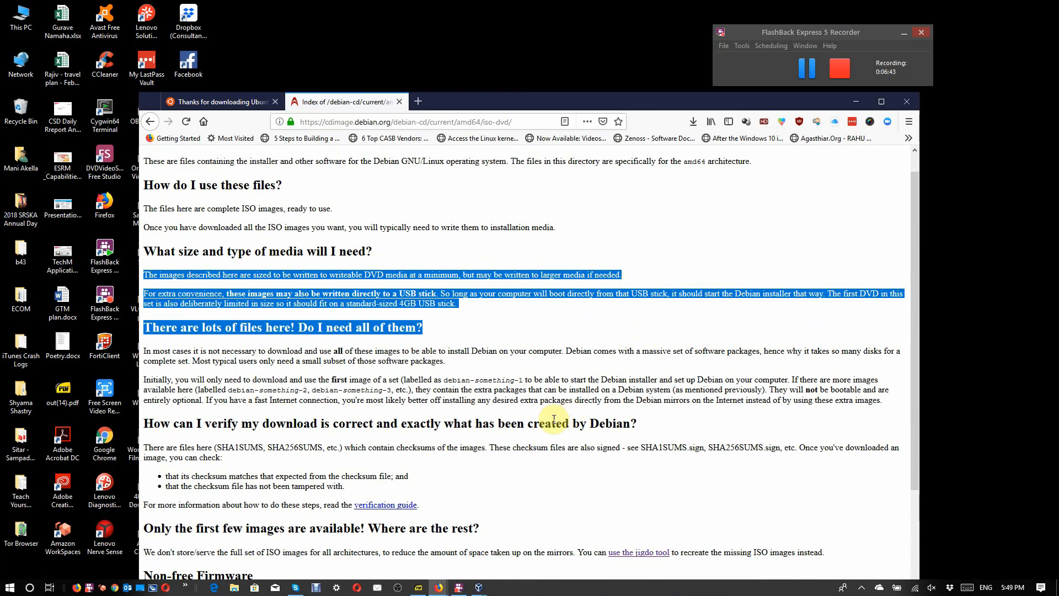
click(515, 480)
scroll(516, 483, down, 2)
scroll(518, 484, down, 6)
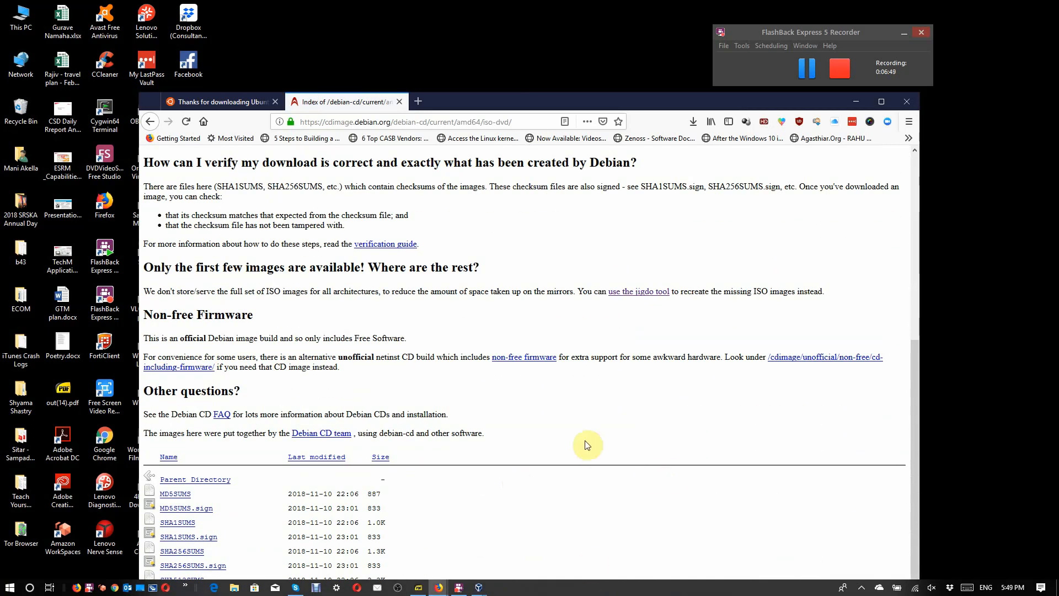
scroll(587, 444, up, 2)
scroll(587, 445, down, 2)
scroll(586, 444, up, 5)
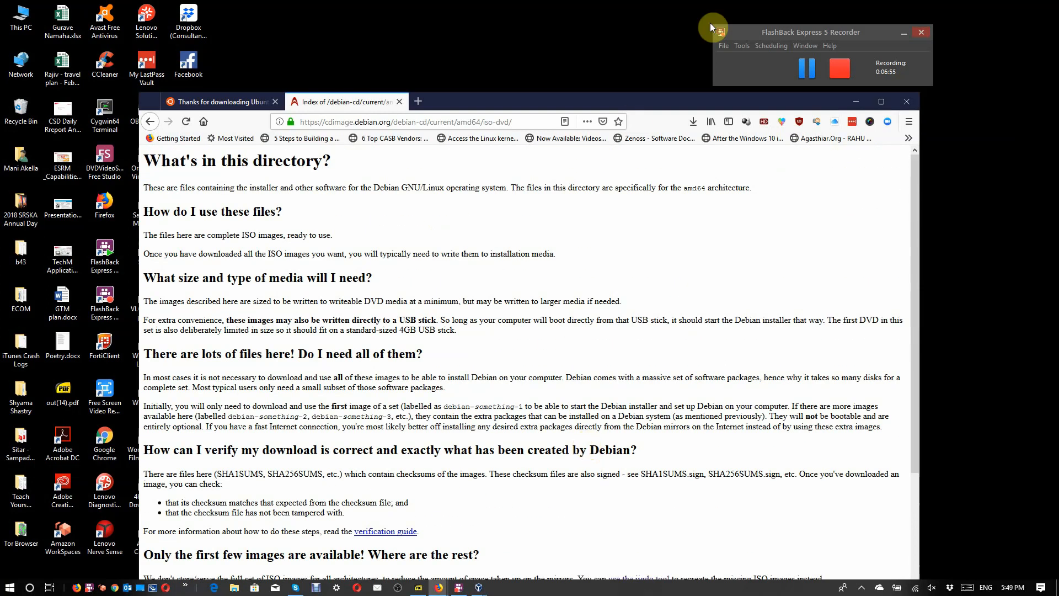
drag(596, 104, 574, 10)
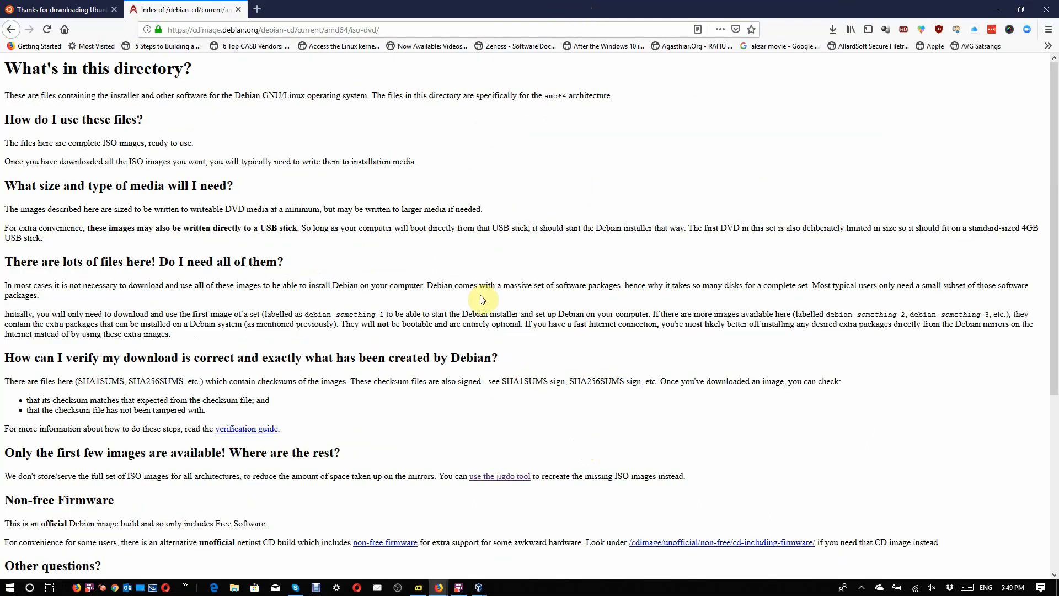
scroll(483, 298, down, 5)
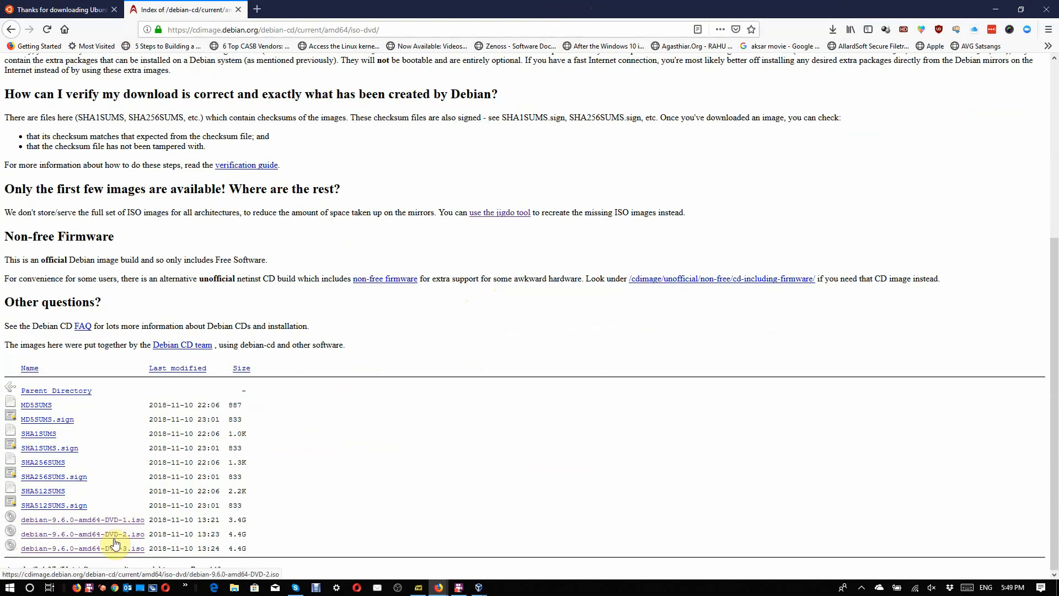
Step: Switch to Oracle VM VirtualBox Manager and proceed past the security certificate alert
click(993, 10)
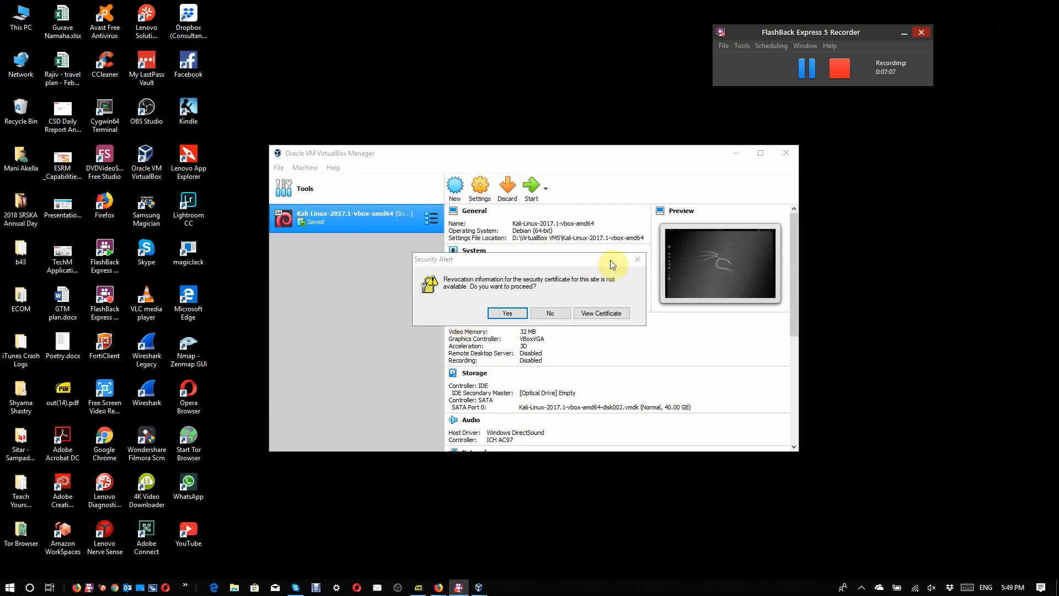
click(514, 313)
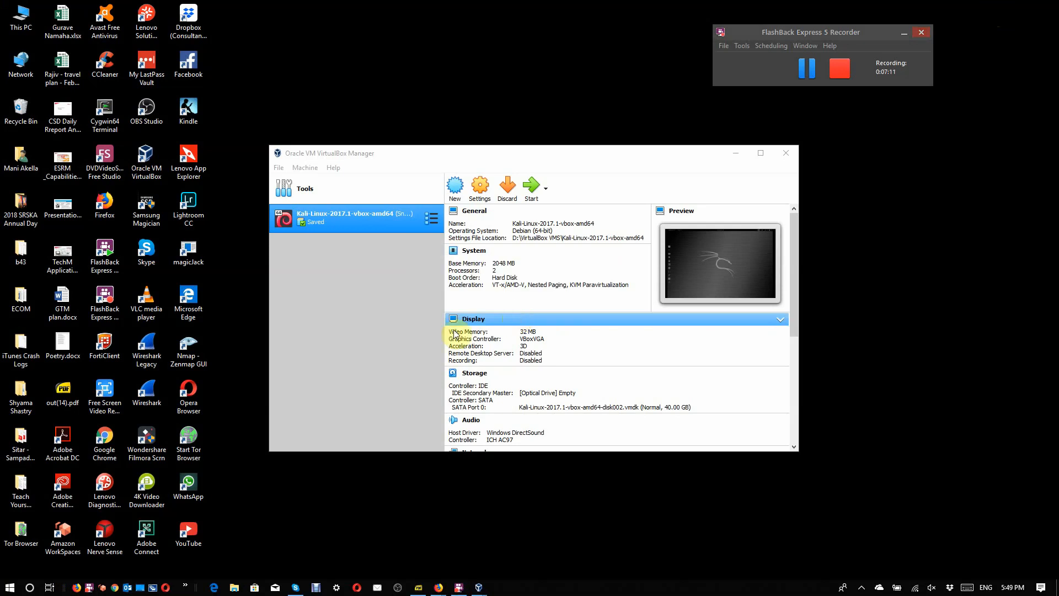
click(327, 303)
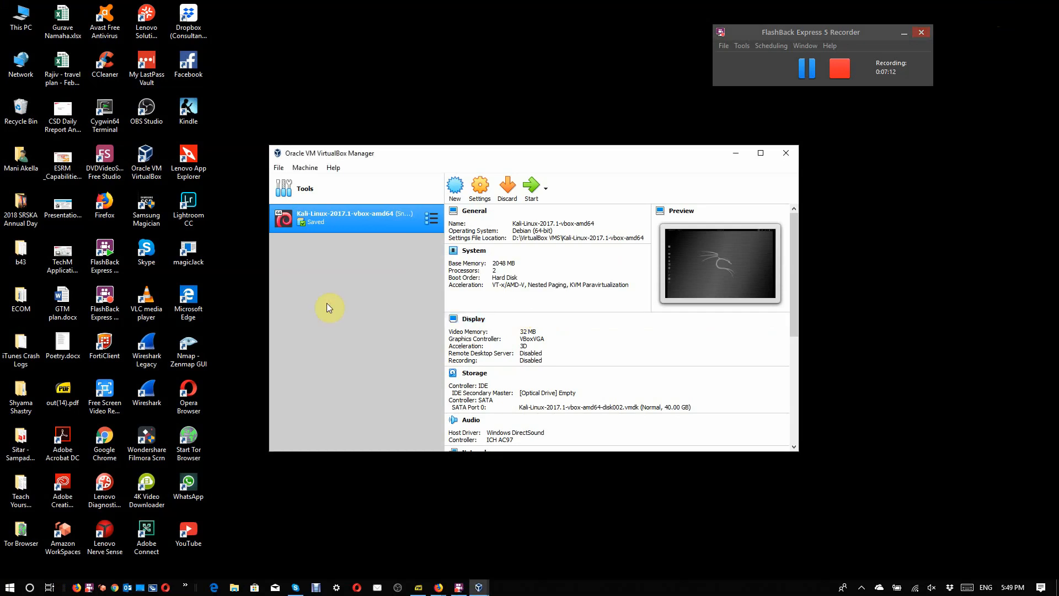
Step: Start creating a new virtual machine and set its machine folder to D:\VirtualBox VMS
click(453, 189)
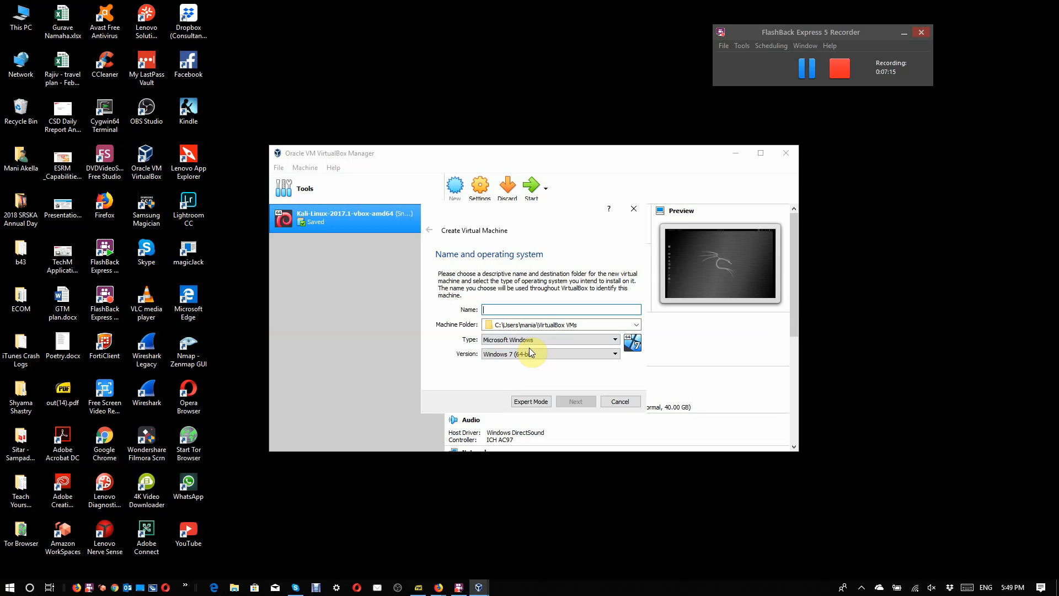
click(636, 324)
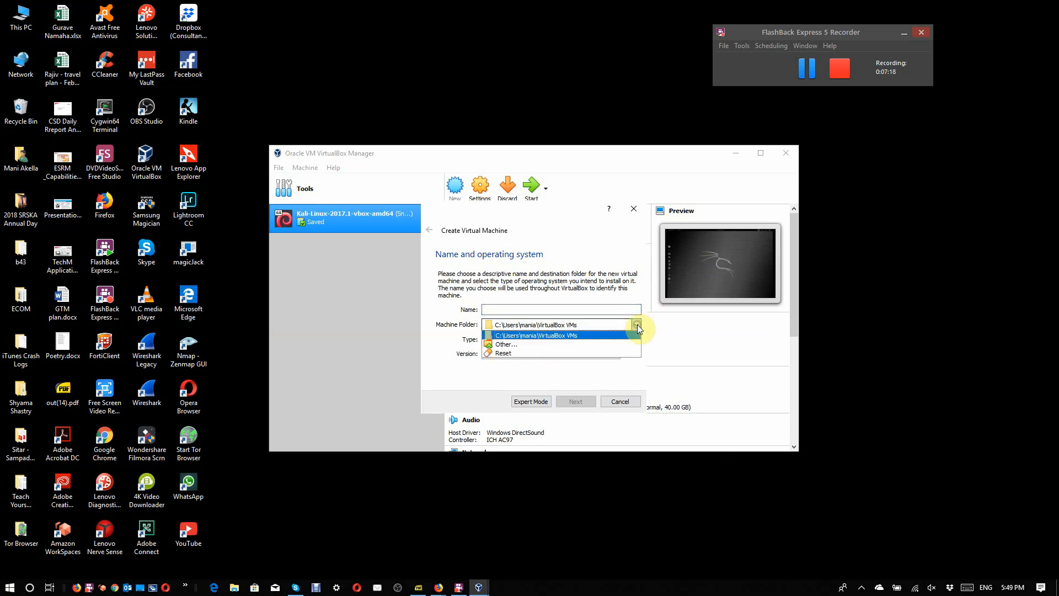
click(587, 343)
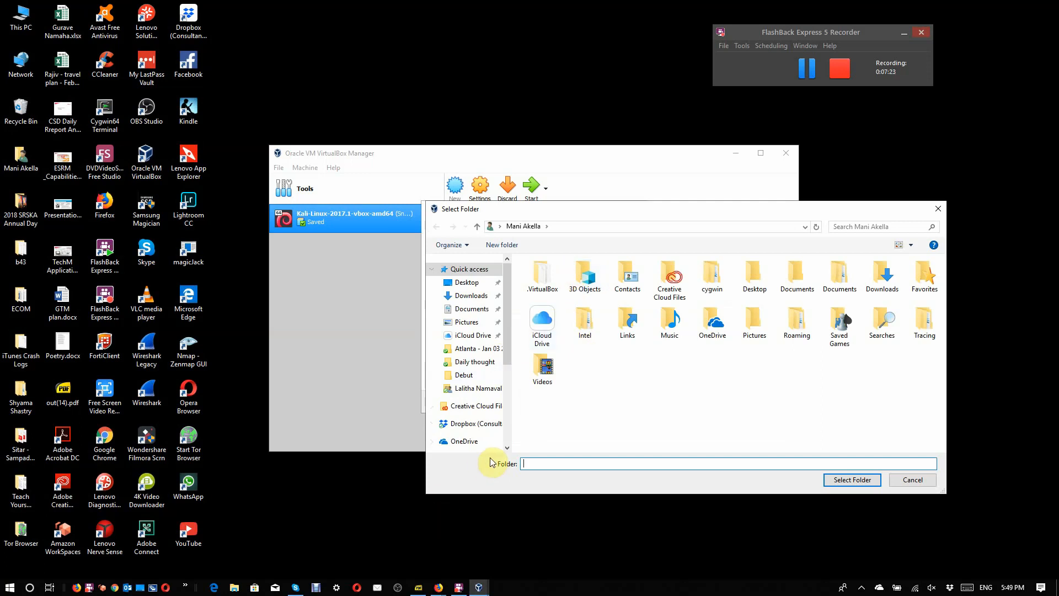
click(506, 447)
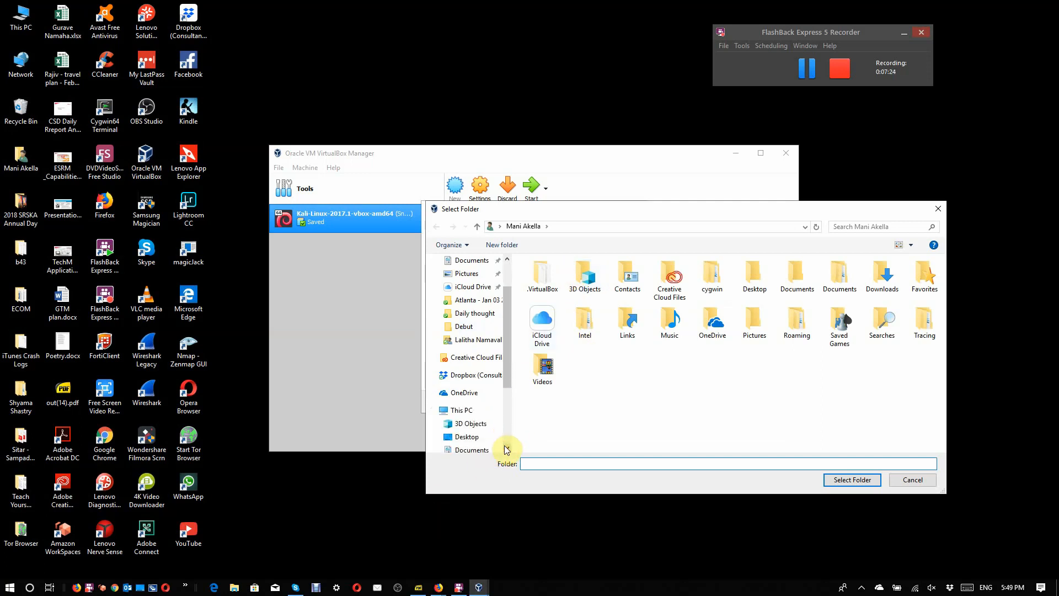
click(461, 410)
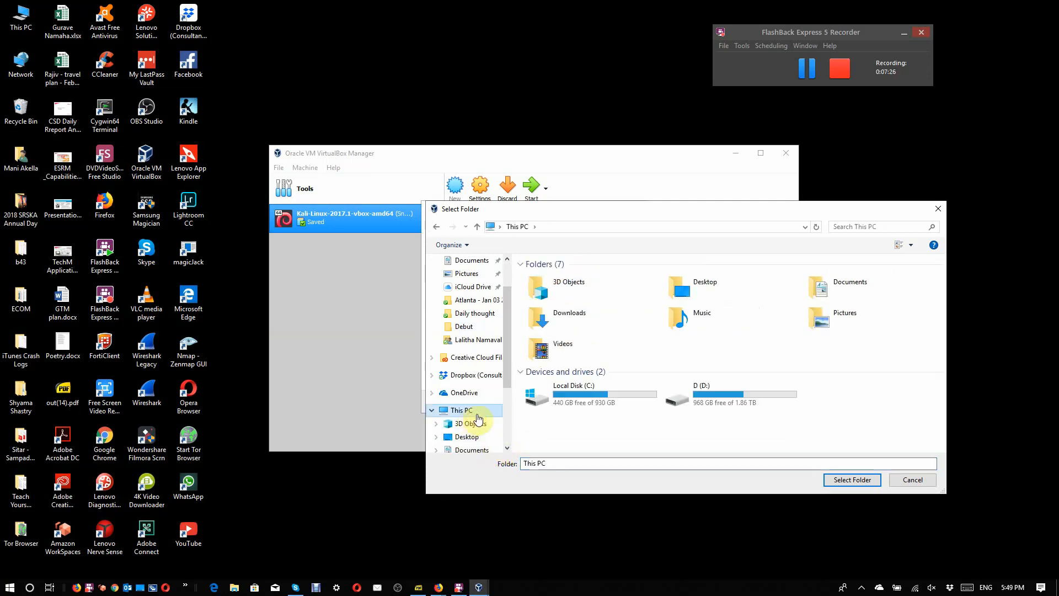
click(724, 390)
double_click(723, 391)
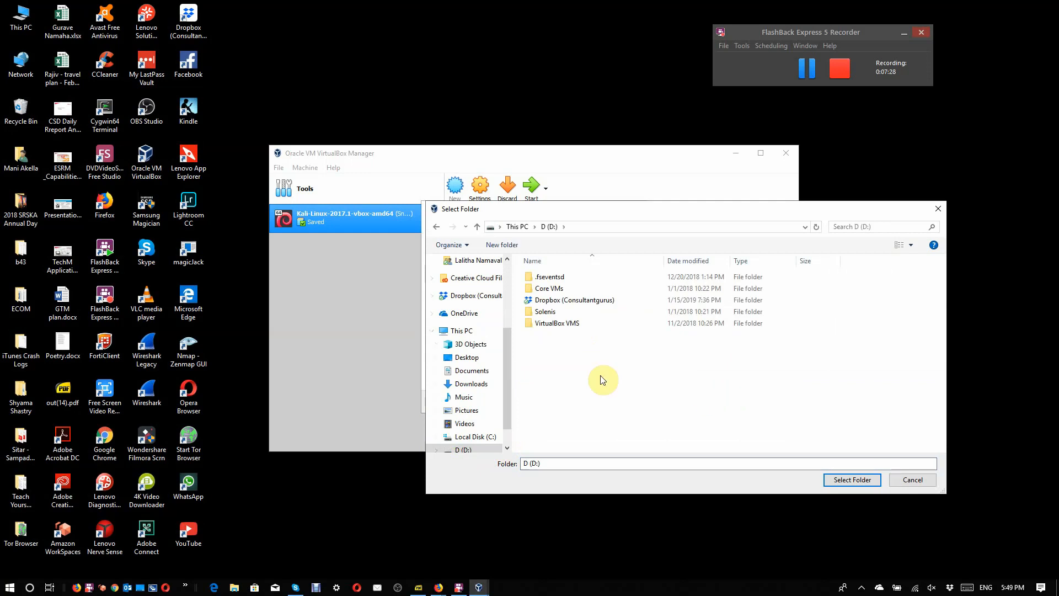
double_click(559, 323)
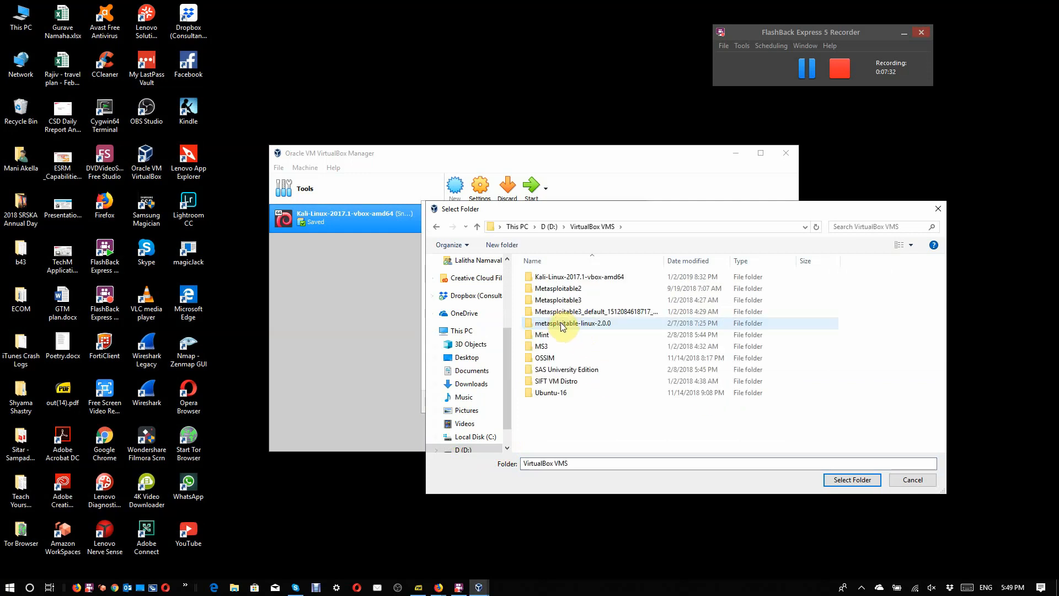
click(846, 479)
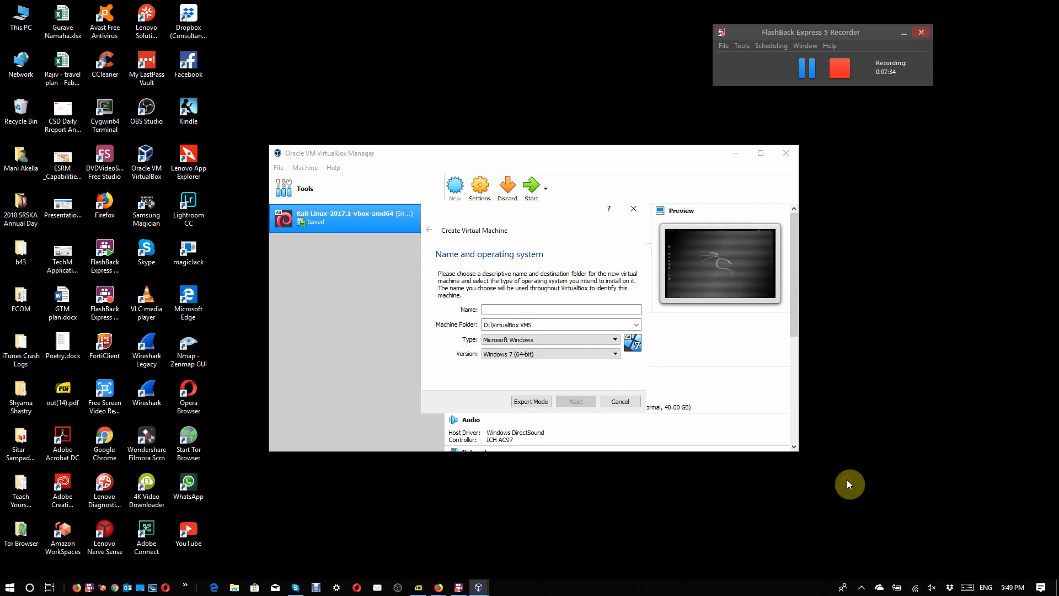
Step: Name the new virtual machine Ubuntu18 and continue to the memory size settings
click(548, 308)
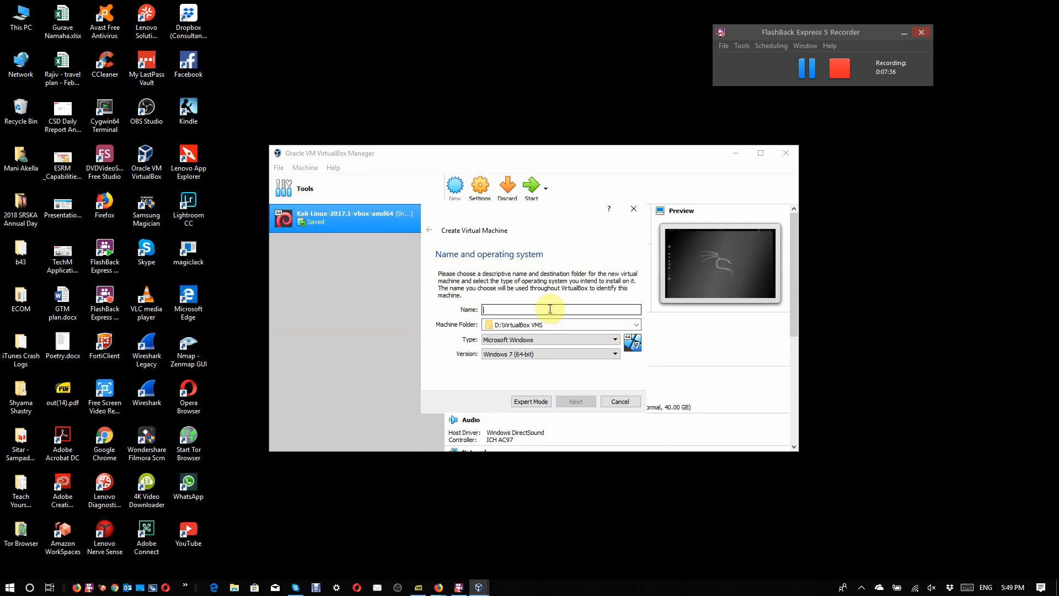
text(?)
text(buntu)
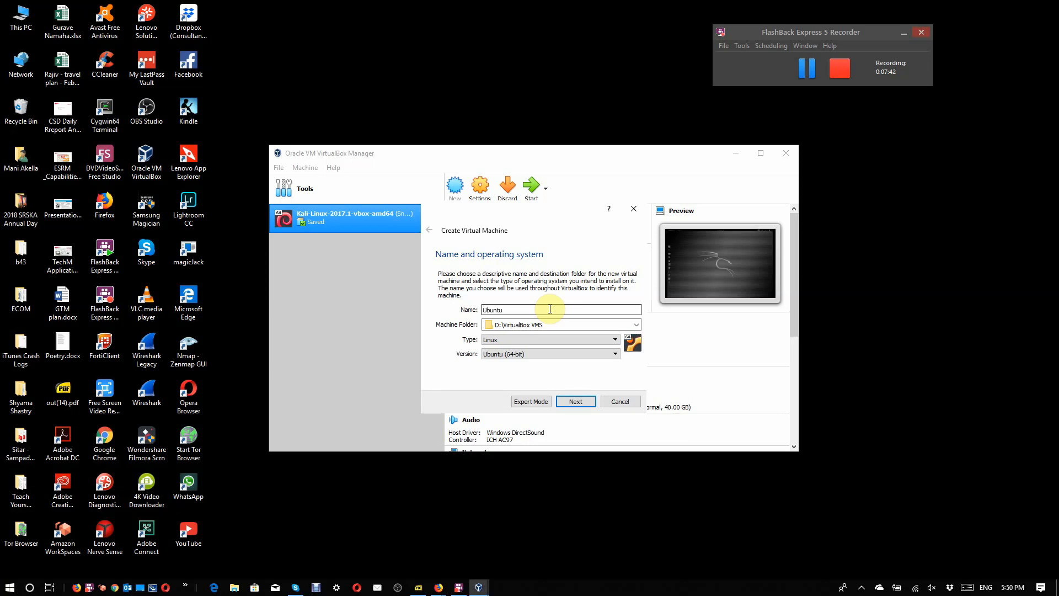
text(18)
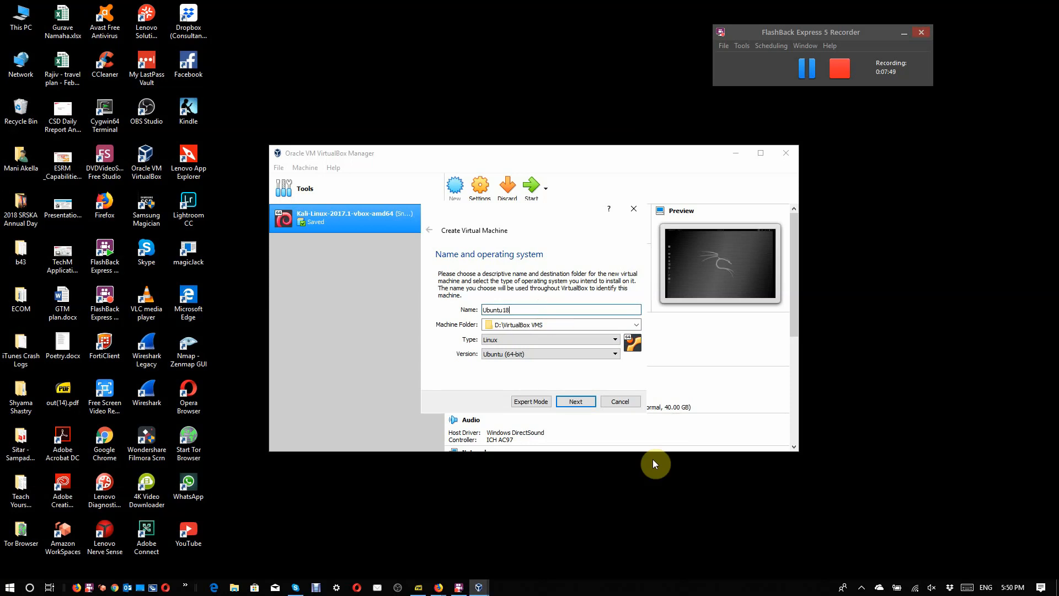
click(569, 407)
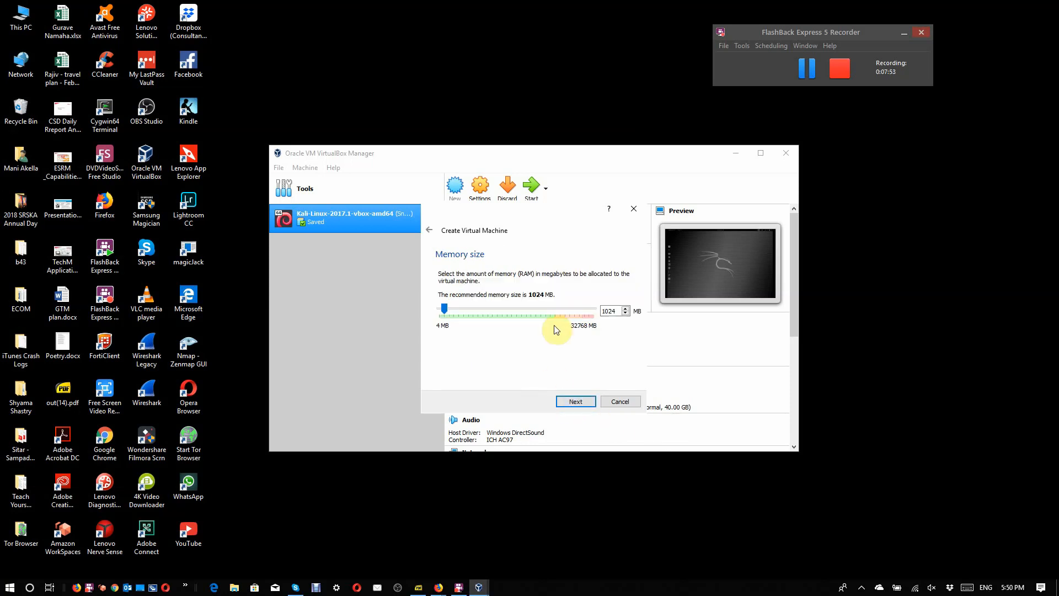
Step: Set the virtual machine's memory size to 4096 MB and snooze the calendar reminder for 5 minutes
click(481, 310)
click(480, 309)
click(480, 309)
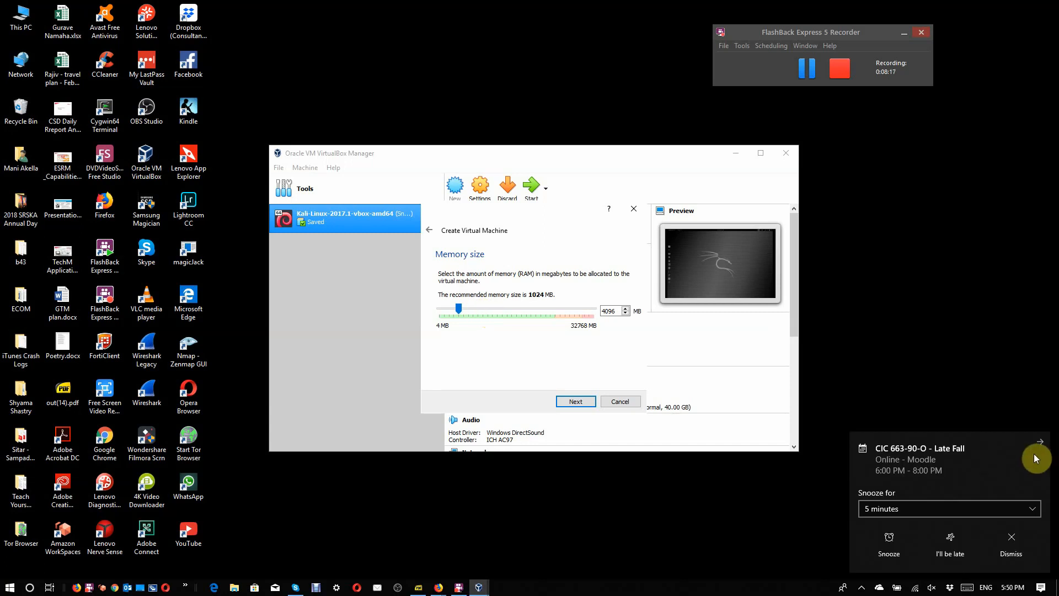
click(898, 544)
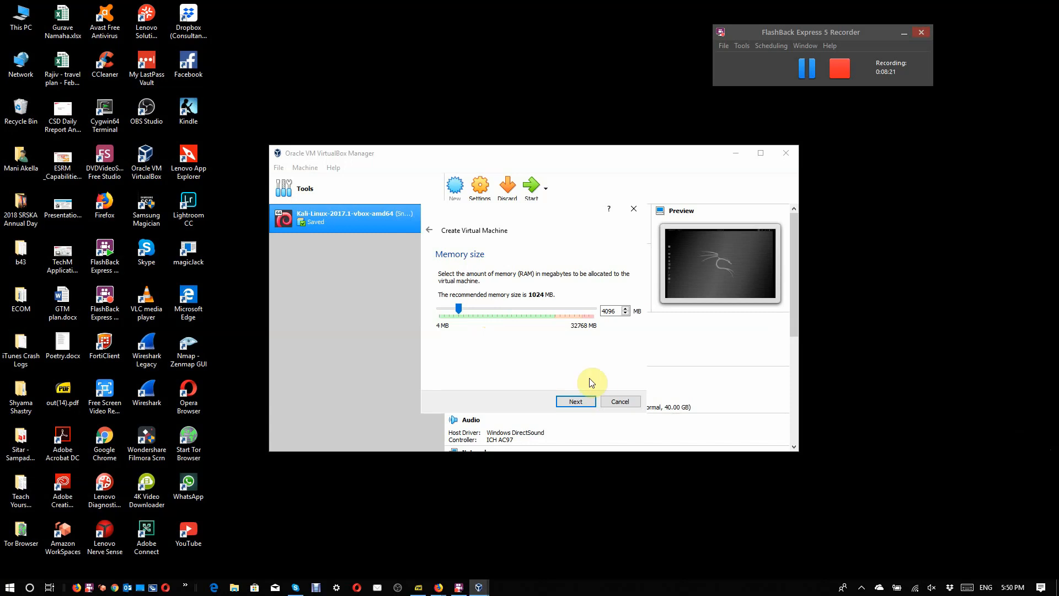
click(573, 402)
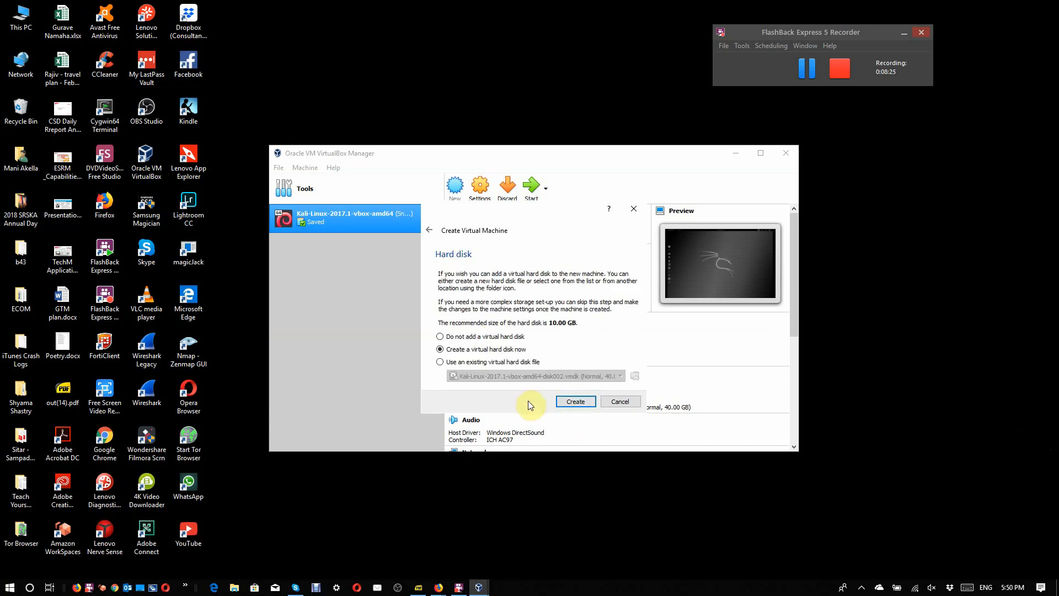
Step: Create a dynamically allocated VDI virtual hard disk of about 100.70 GB for the Ubuntu18 machine
click(575, 402)
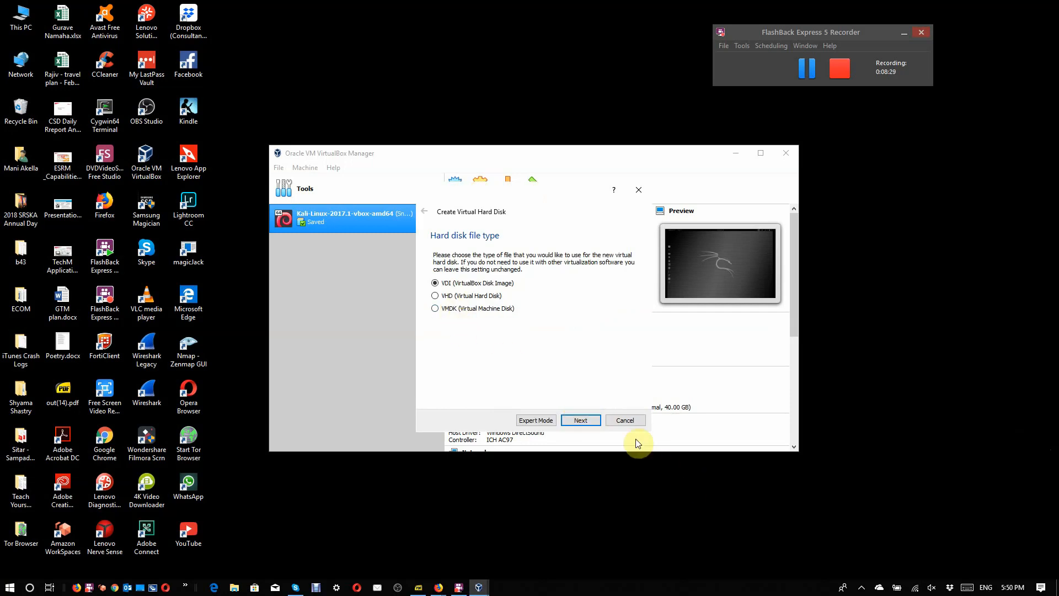
click(574, 420)
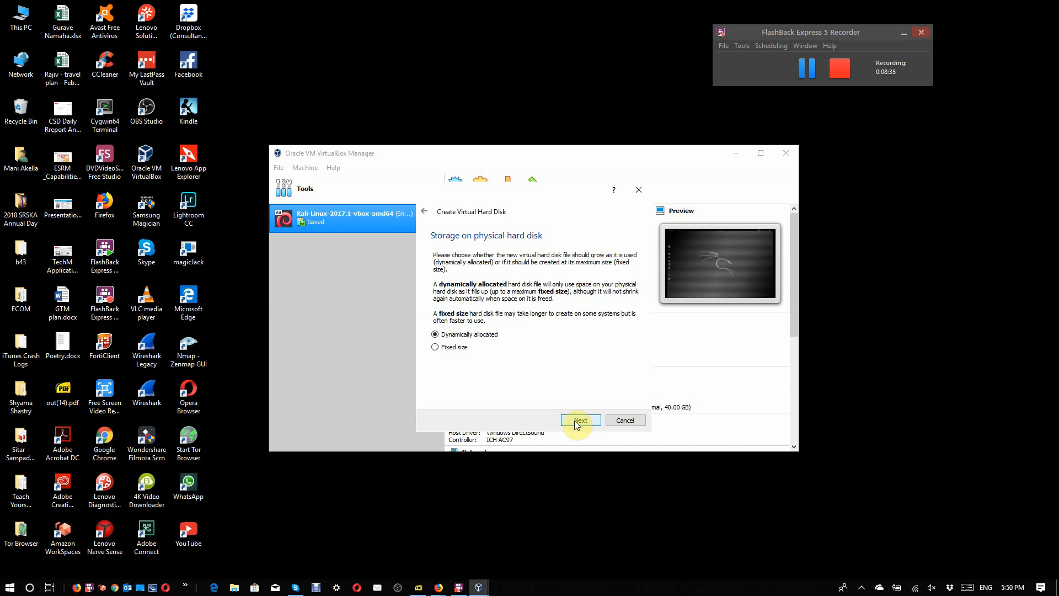
click(574, 420)
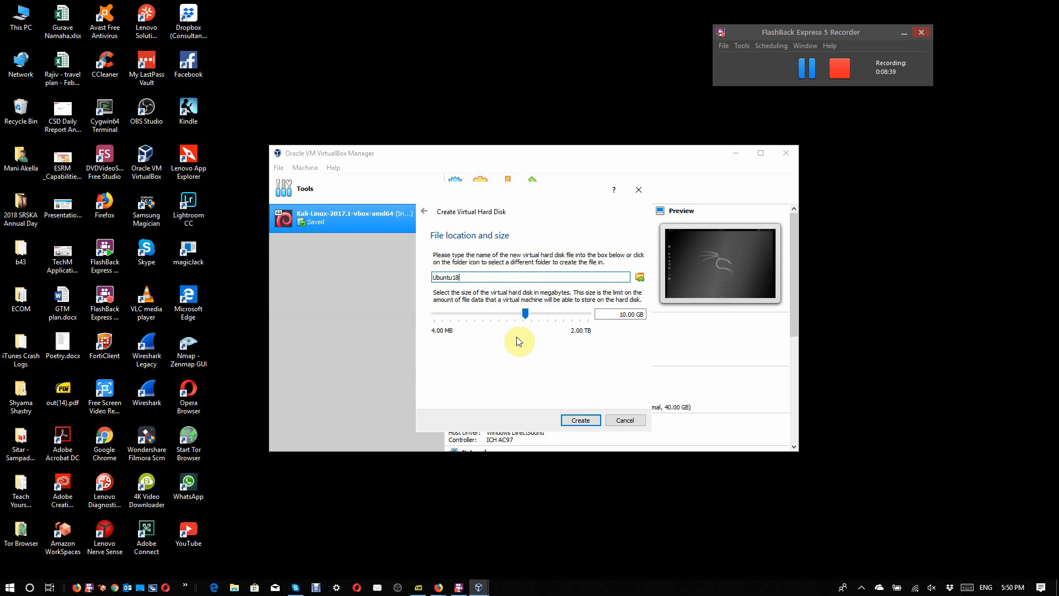
drag(526, 311, 552, 313)
click(577, 420)
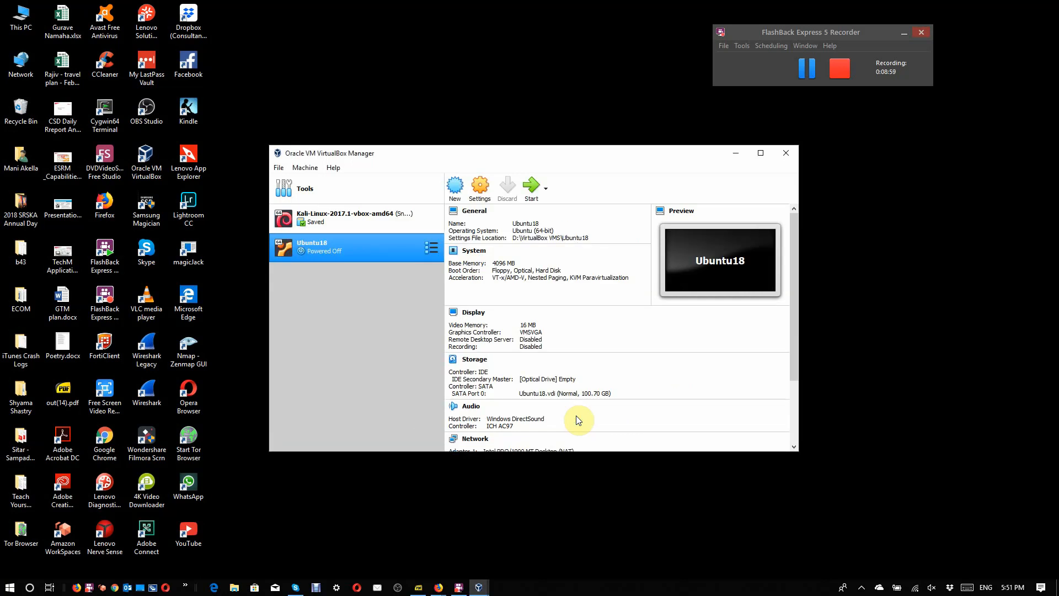
Step: Set Shared Clipboard and Drag'n'Drop to Bidirectional for Ubuntu18, and check its description and disk encryption options
click(483, 190)
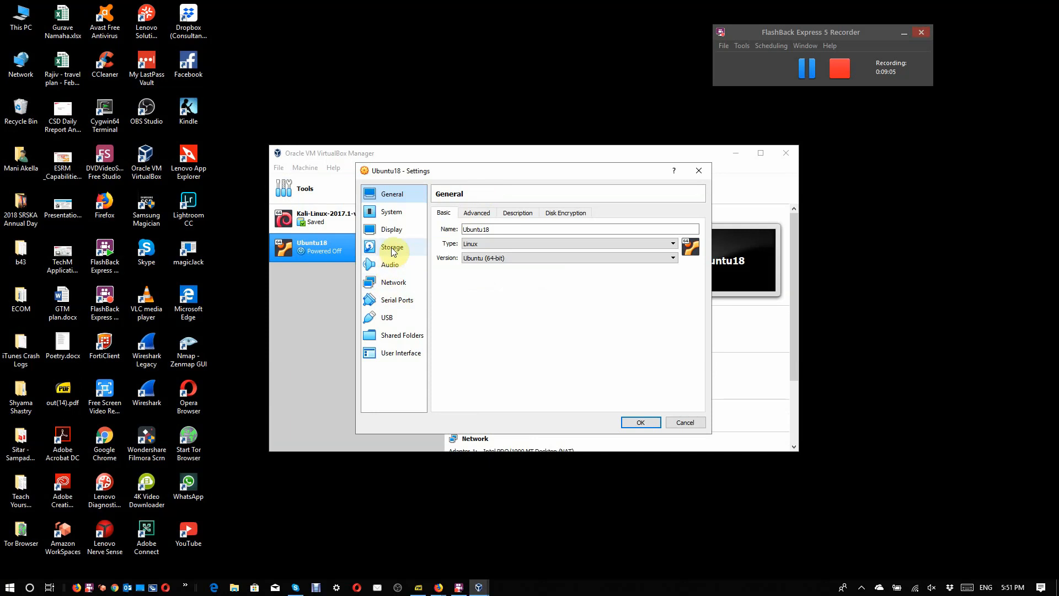
click(476, 214)
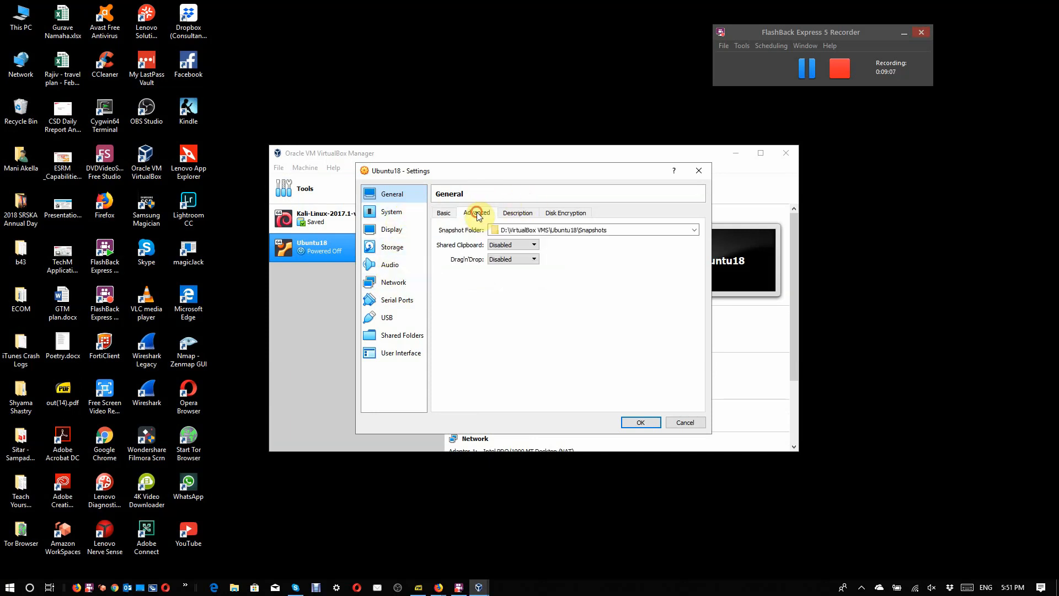
click(533, 245)
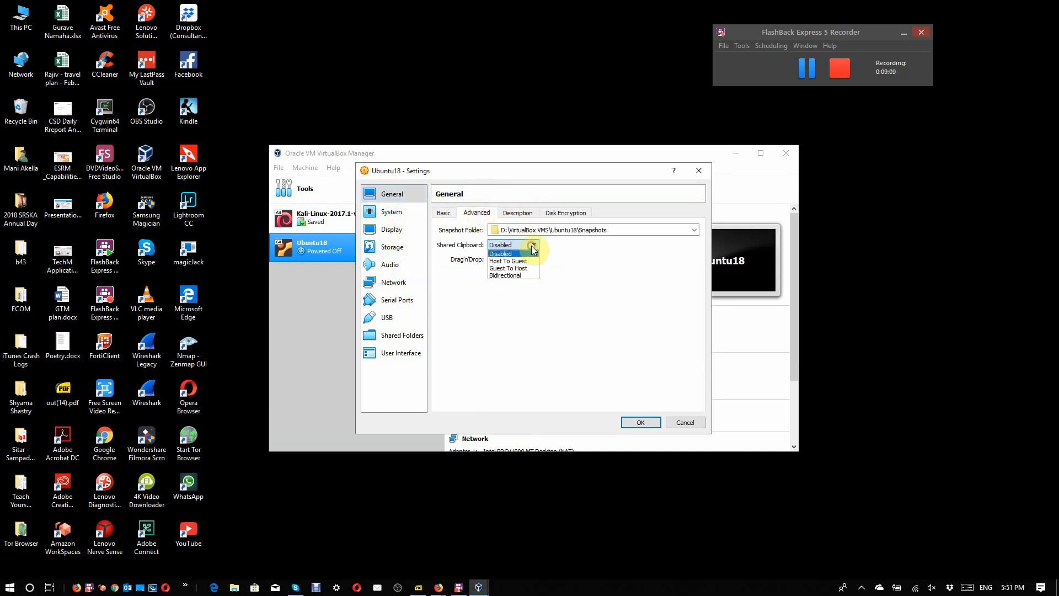
click(520, 274)
click(527, 260)
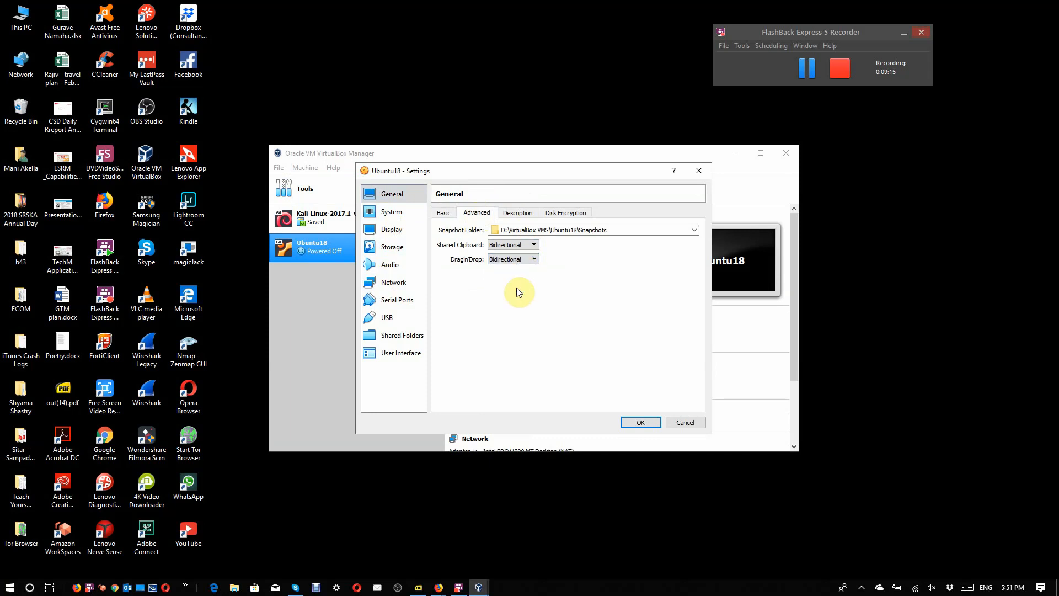
click(525, 217)
click(554, 216)
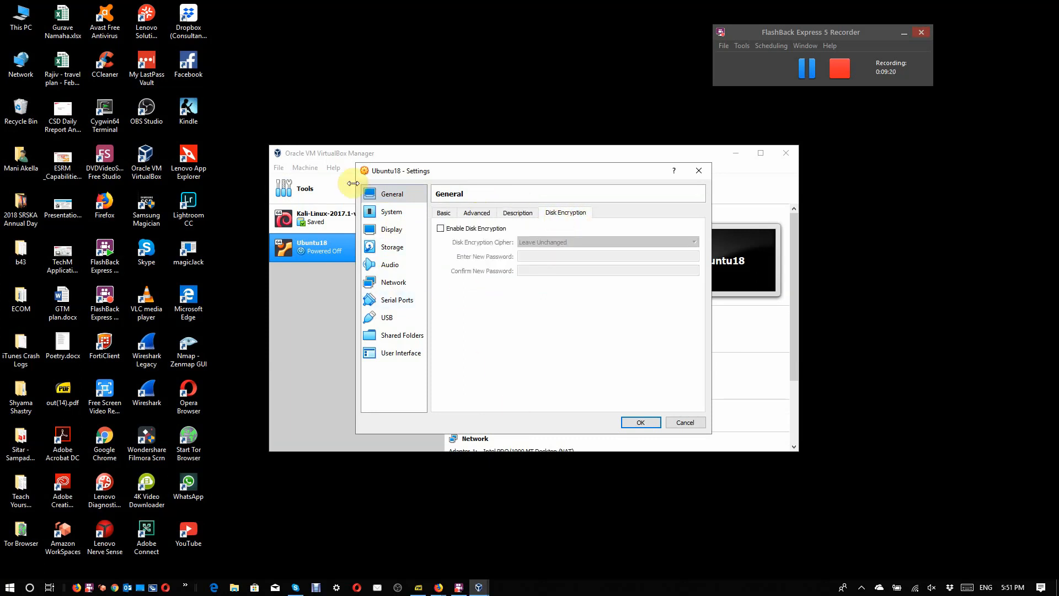
Step: Enable PAE/NX for the Ubuntu18 processor and check the acceleration options
click(396, 218)
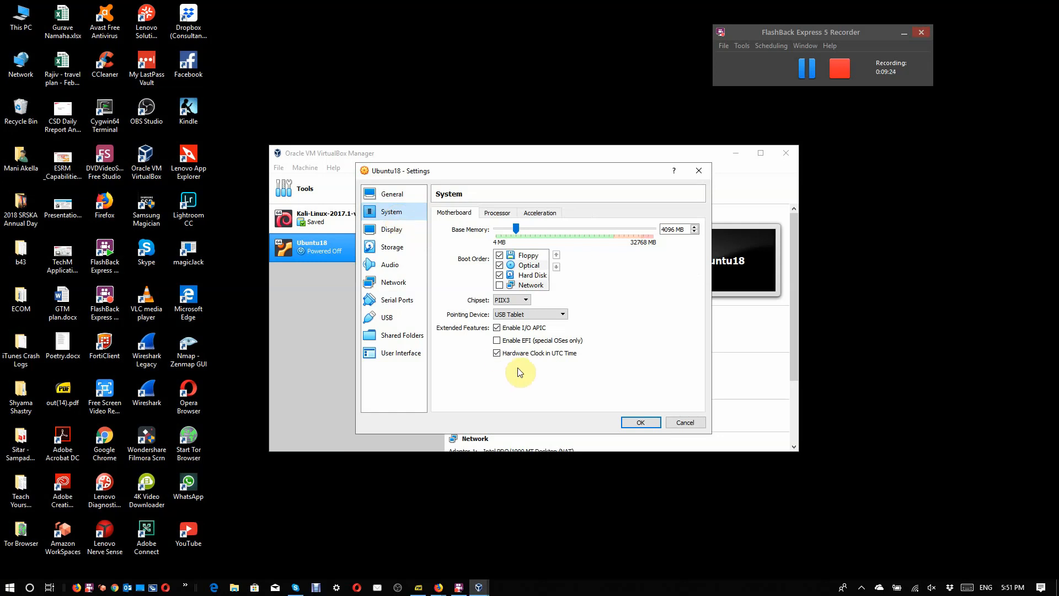
click(496, 214)
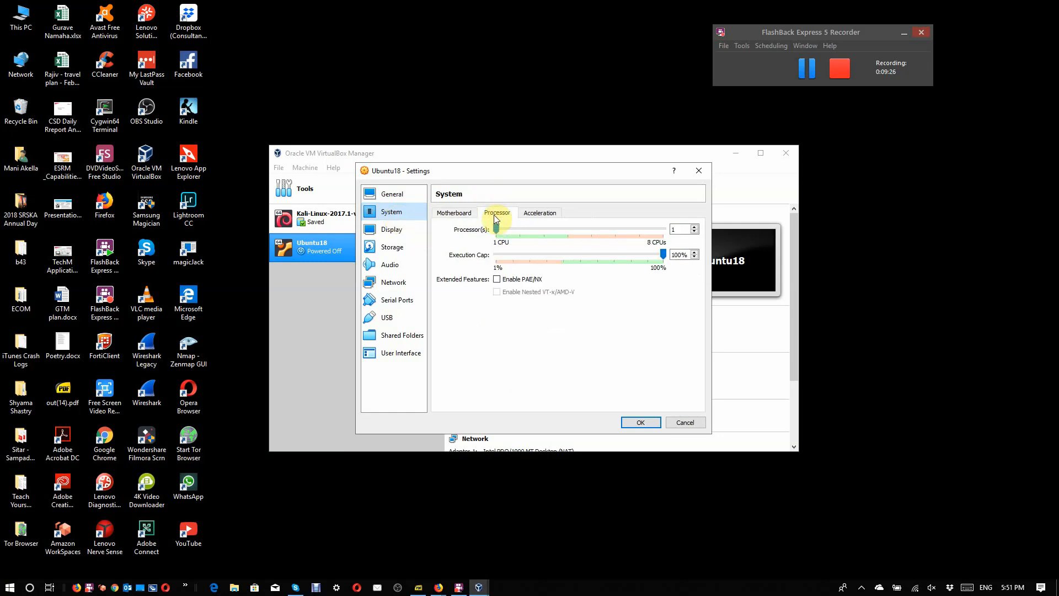
click(510, 284)
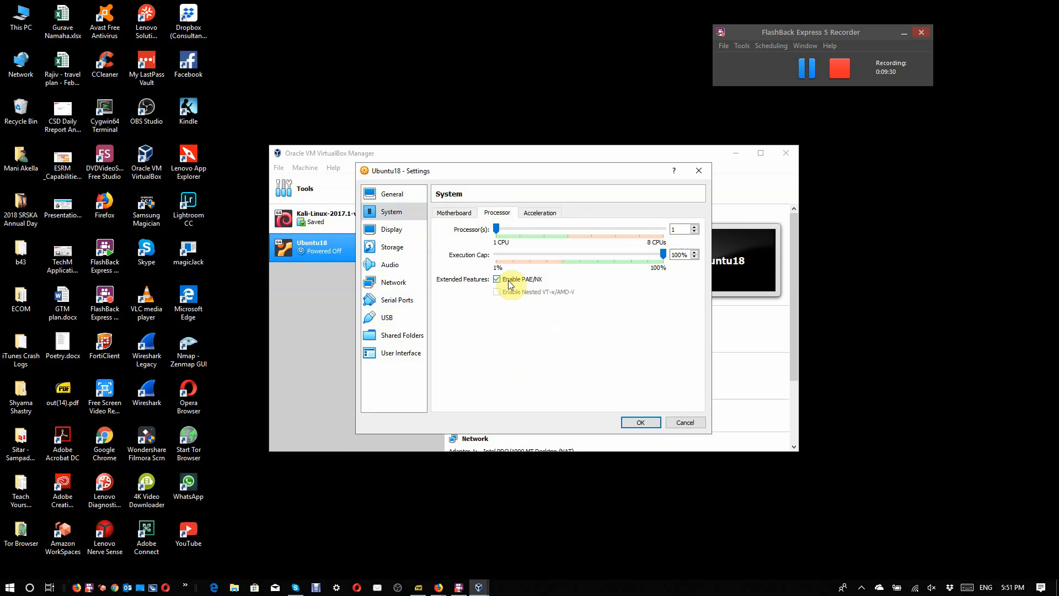
click(541, 214)
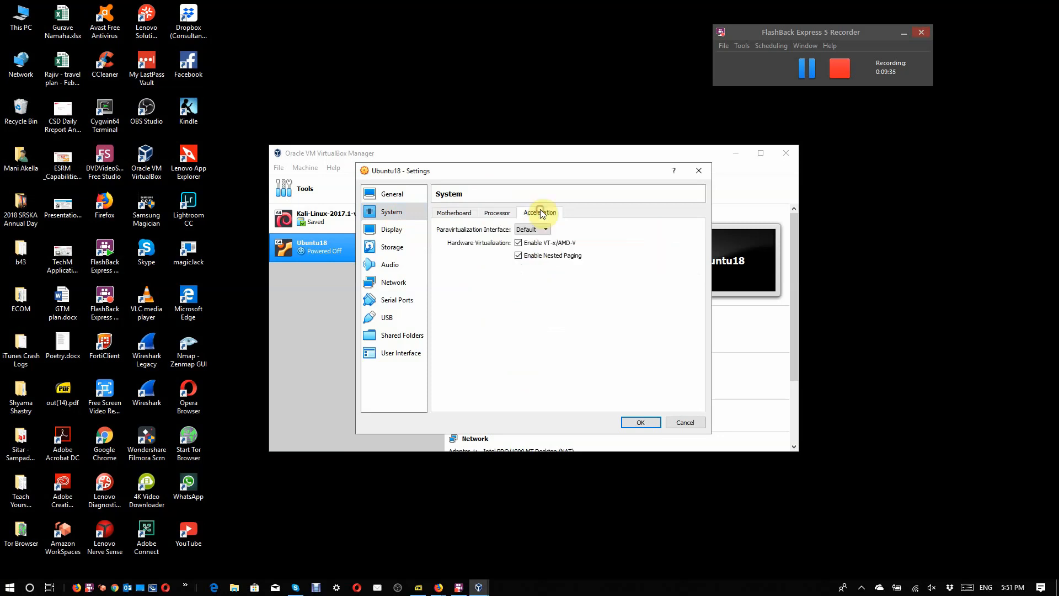
Step: Set the Ubuntu18 video memory to 128 MB and enable 3D acceleration
click(396, 229)
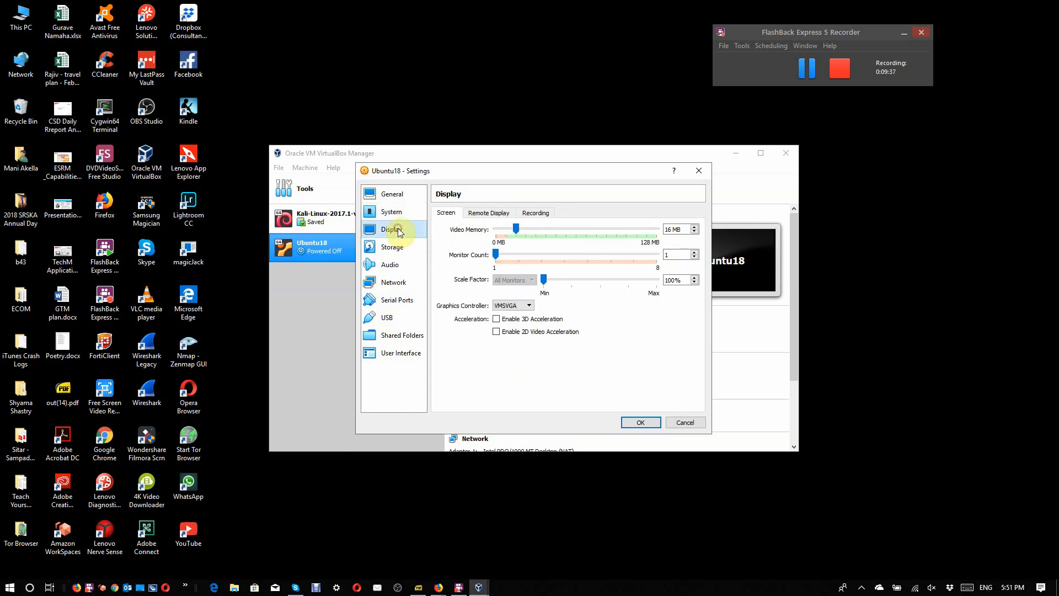
click(654, 227)
click(653, 227)
click(653, 227)
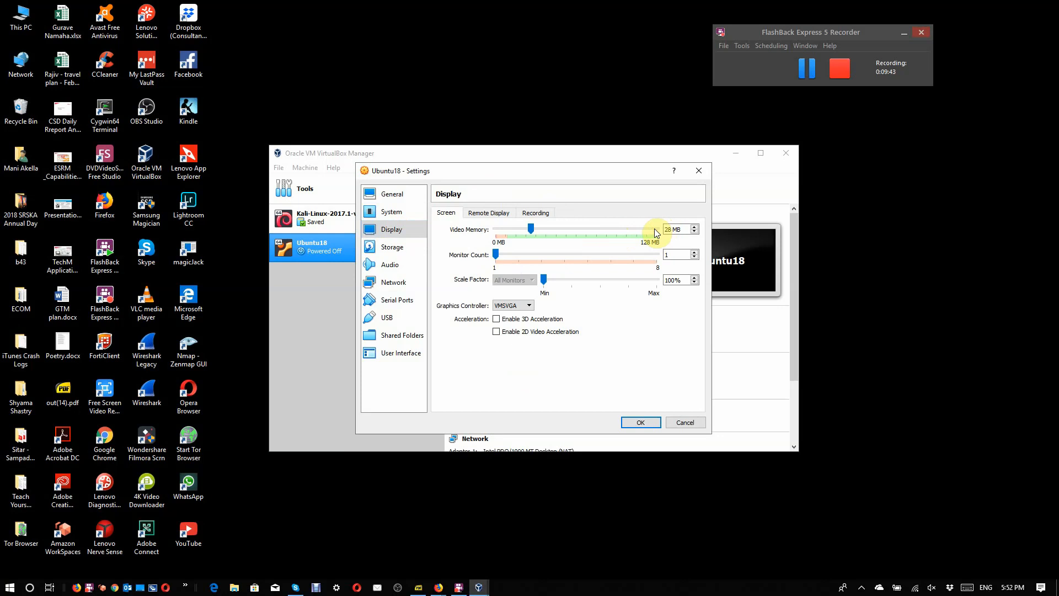
drag(654, 228, 659, 230)
click(518, 322)
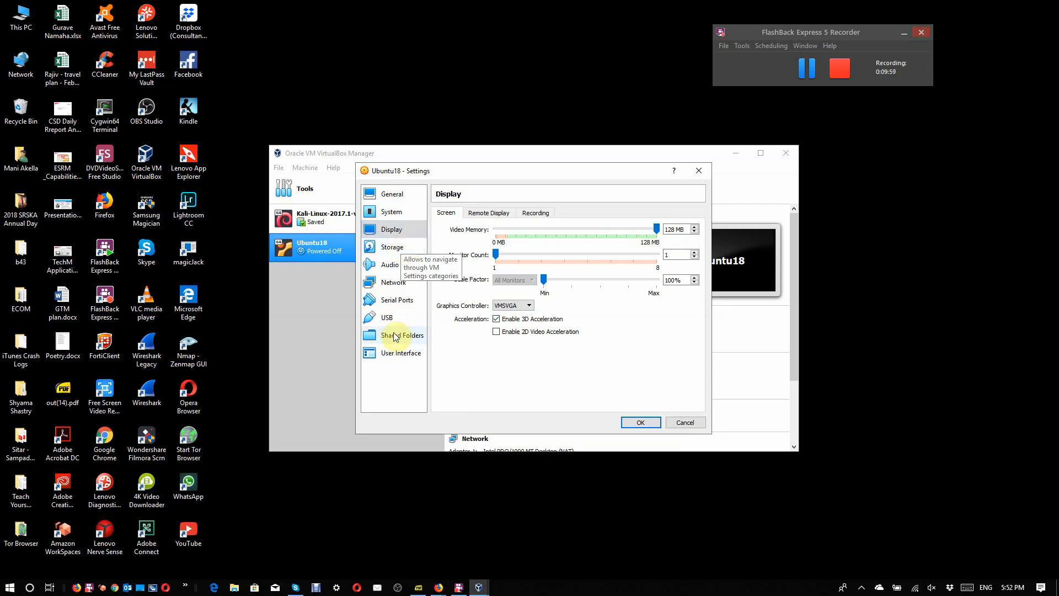
Step: Check the Ubuntu18 user interface and shared folder settings, and select the USB 3.0 (xHCI) controller
click(393, 355)
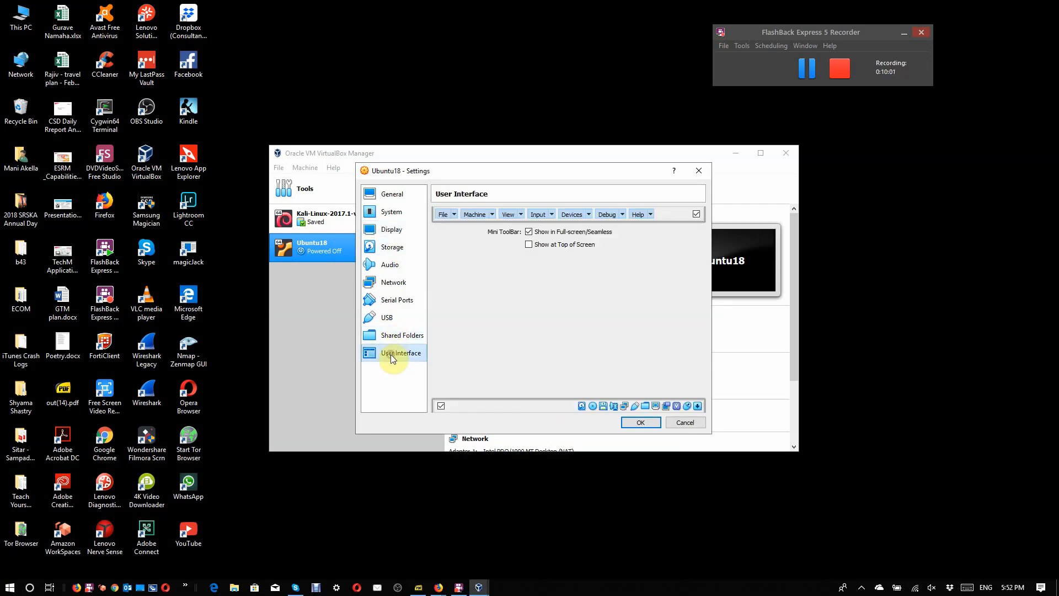
click(393, 335)
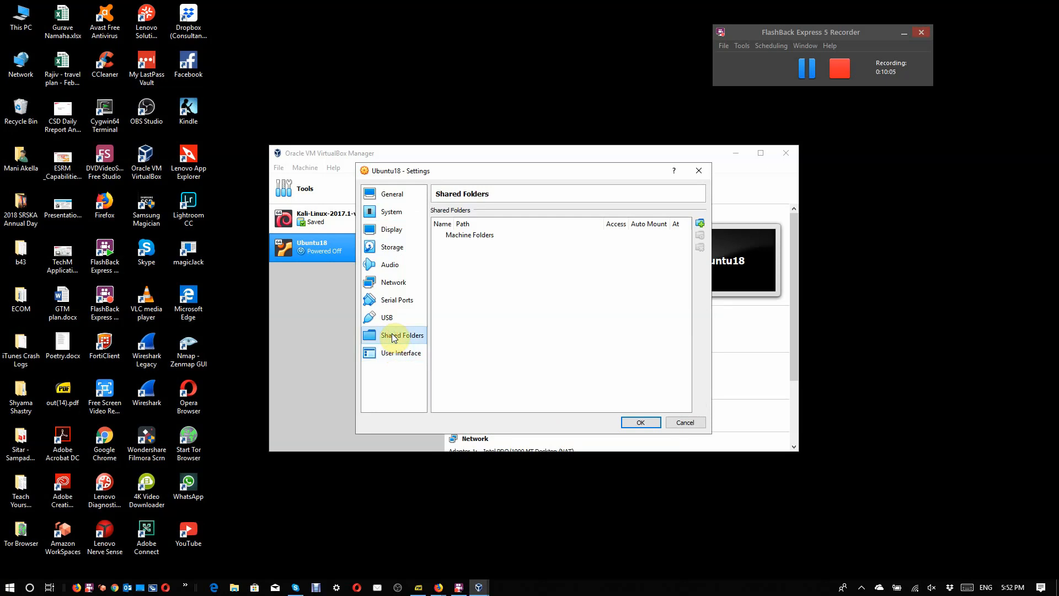
click(393, 324)
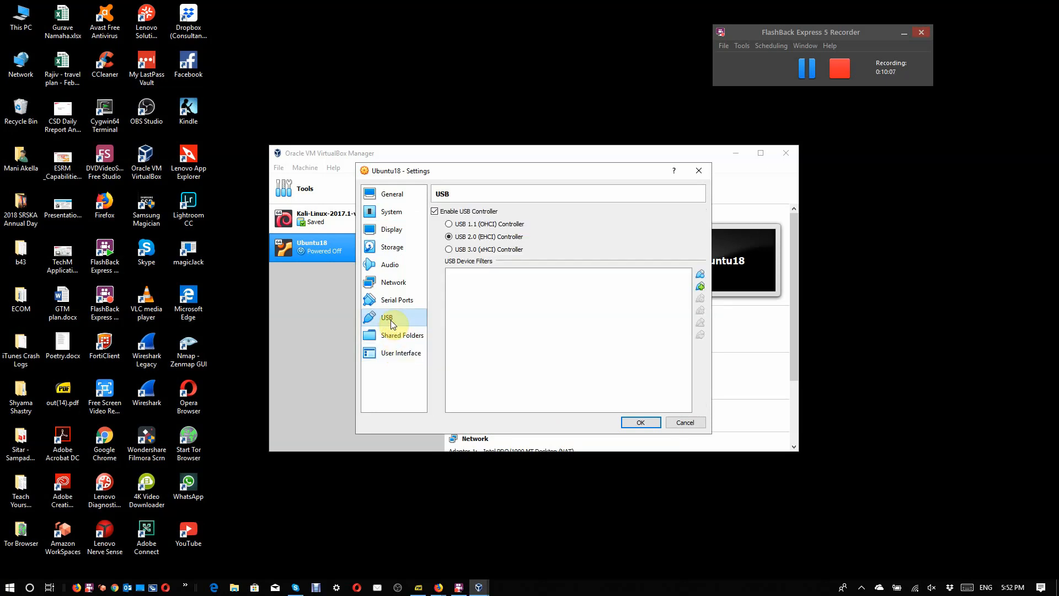
click(484, 253)
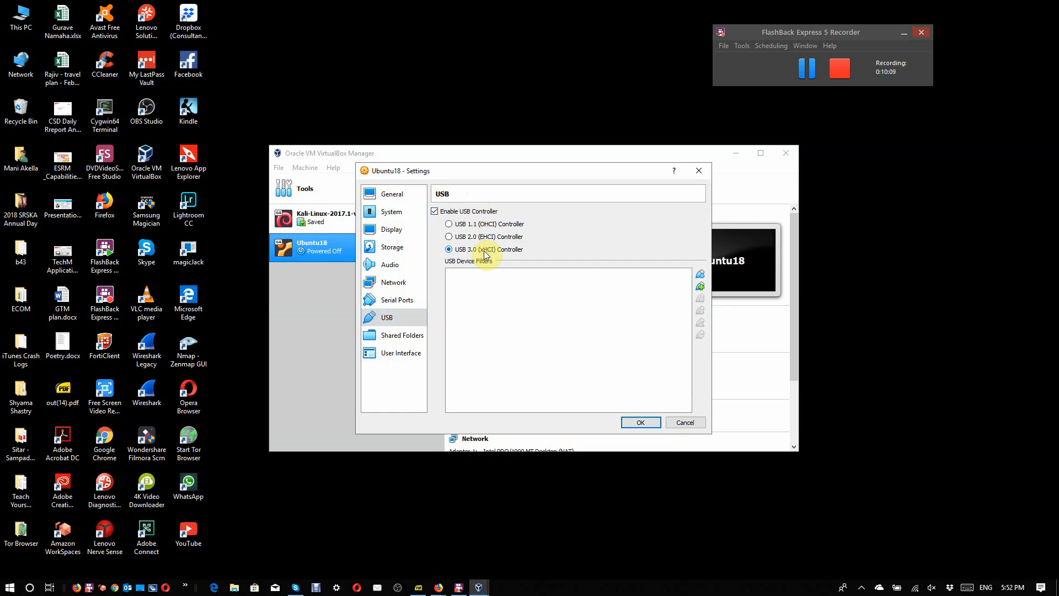
Step: Check the Ubuntu18 serial port settings and the attachment options of network Adapter 1
click(403, 299)
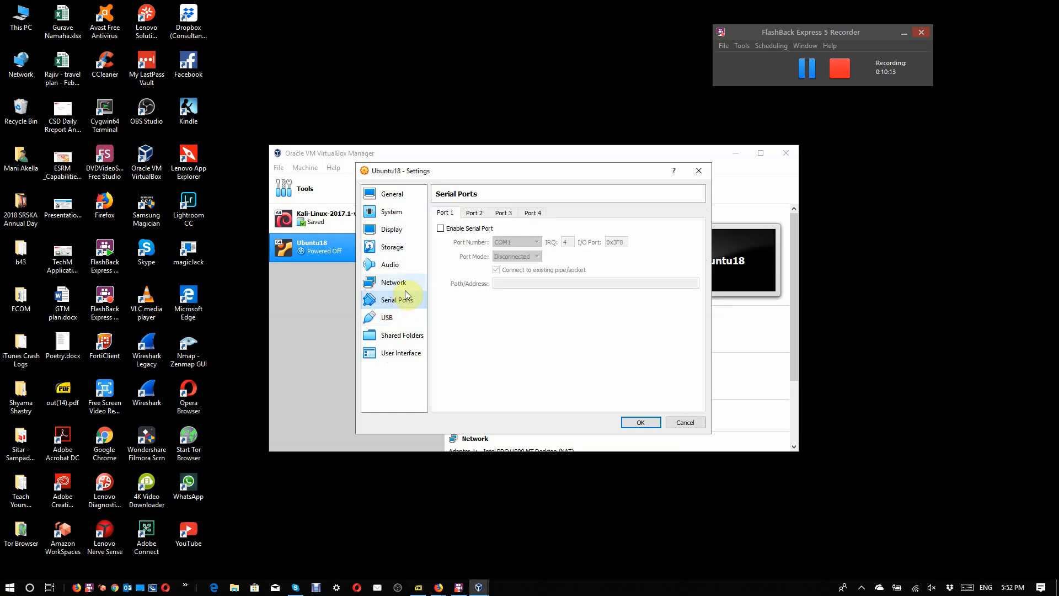
click(405, 288)
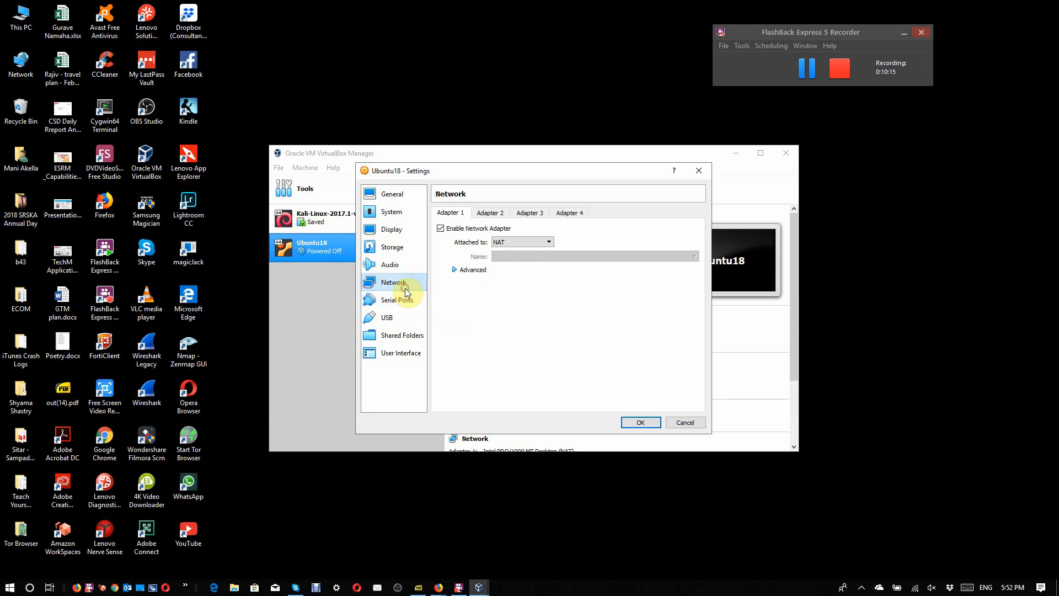
click(550, 241)
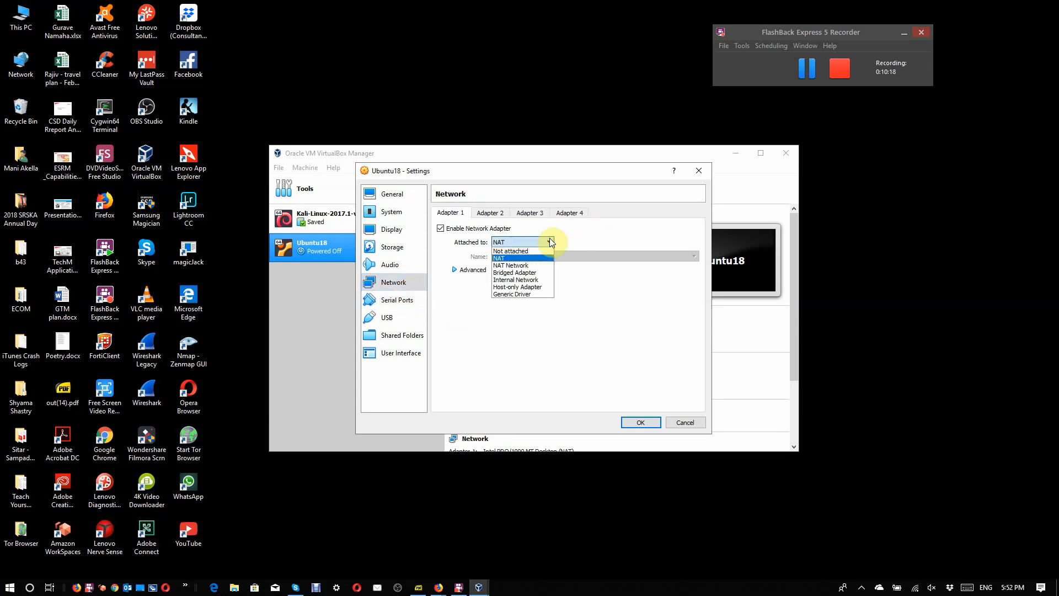
click(550, 242)
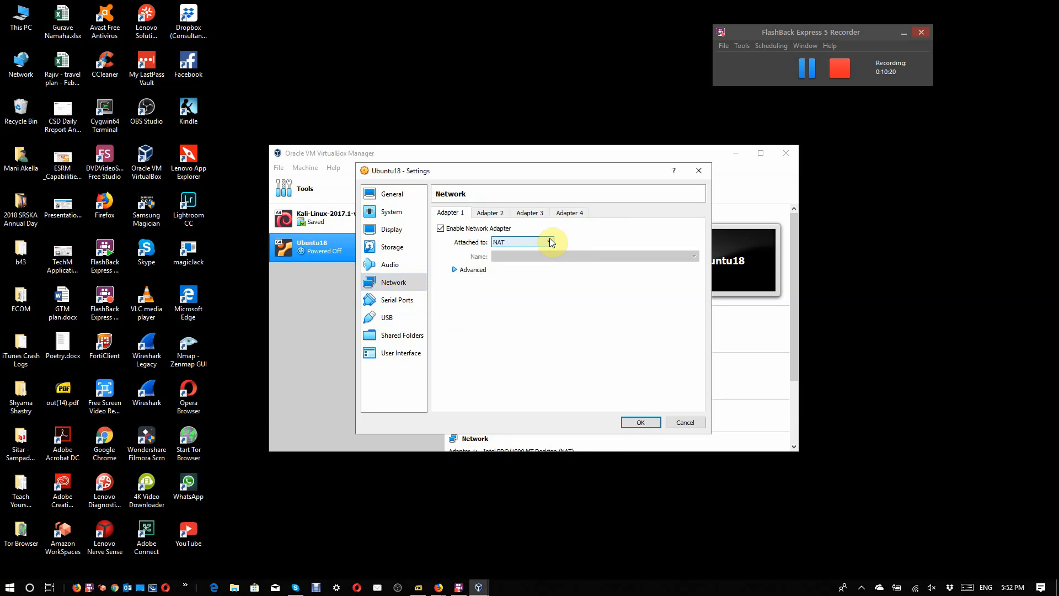
Step: Try to attach Adapter 1 to a NAT Network, check the available network names, and set the attachment back to NAT
click(549, 242)
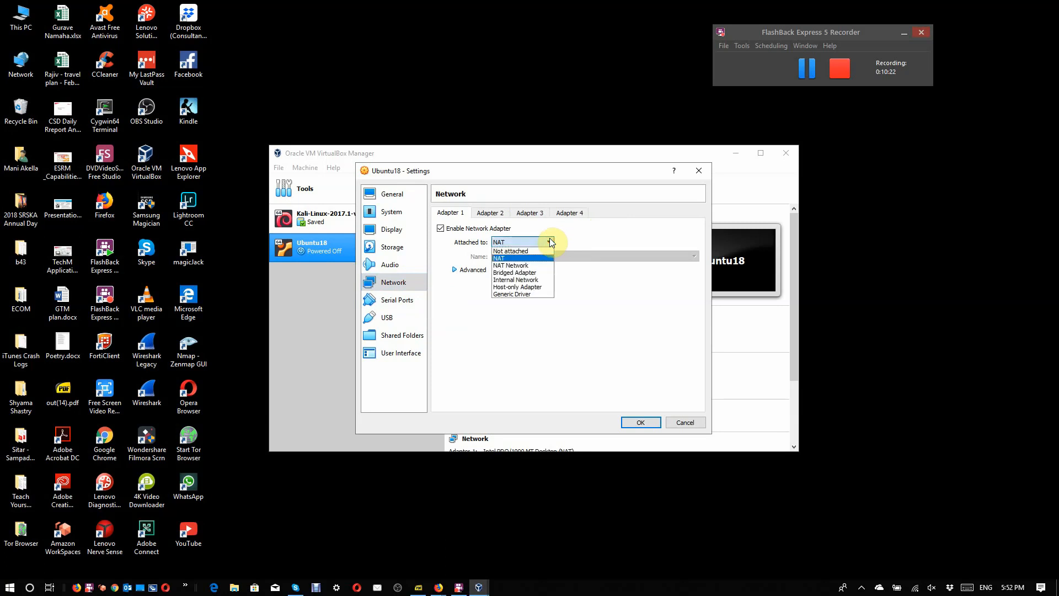
click(539, 267)
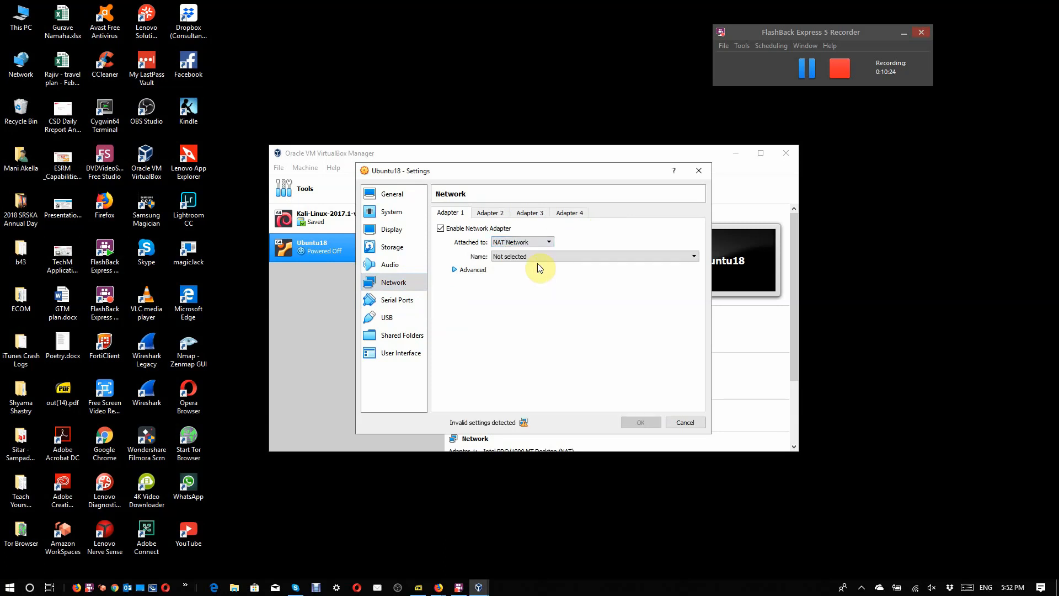
click(552, 256)
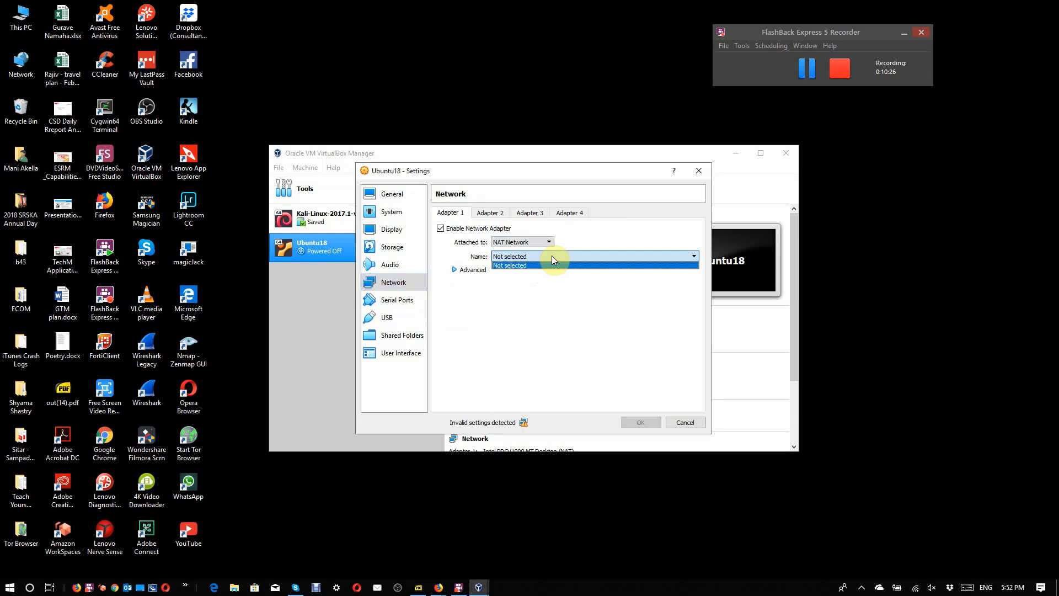
click(552, 256)
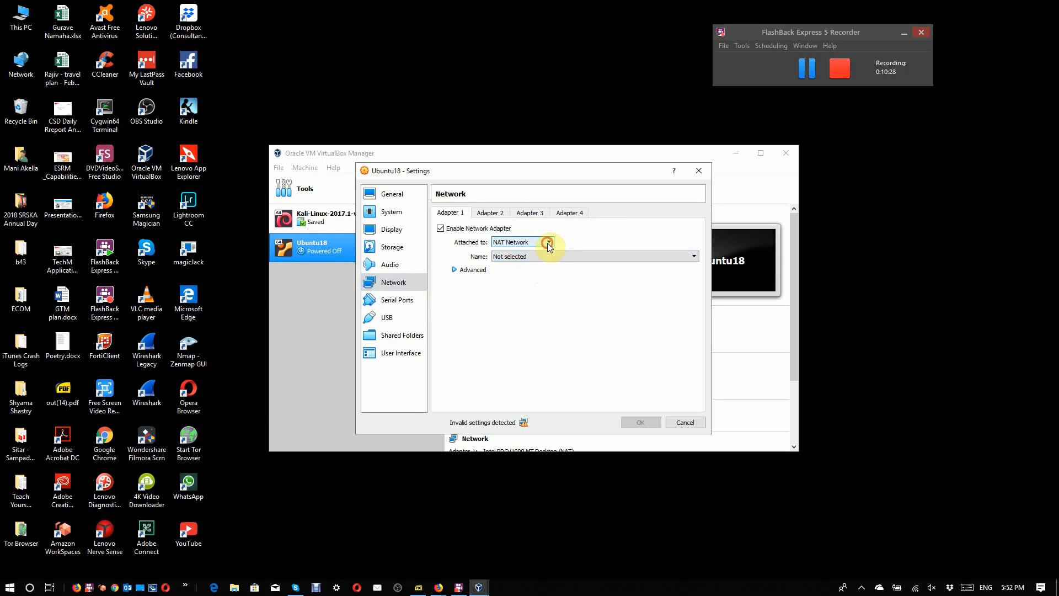
click(547, 242)
click(528, 258)
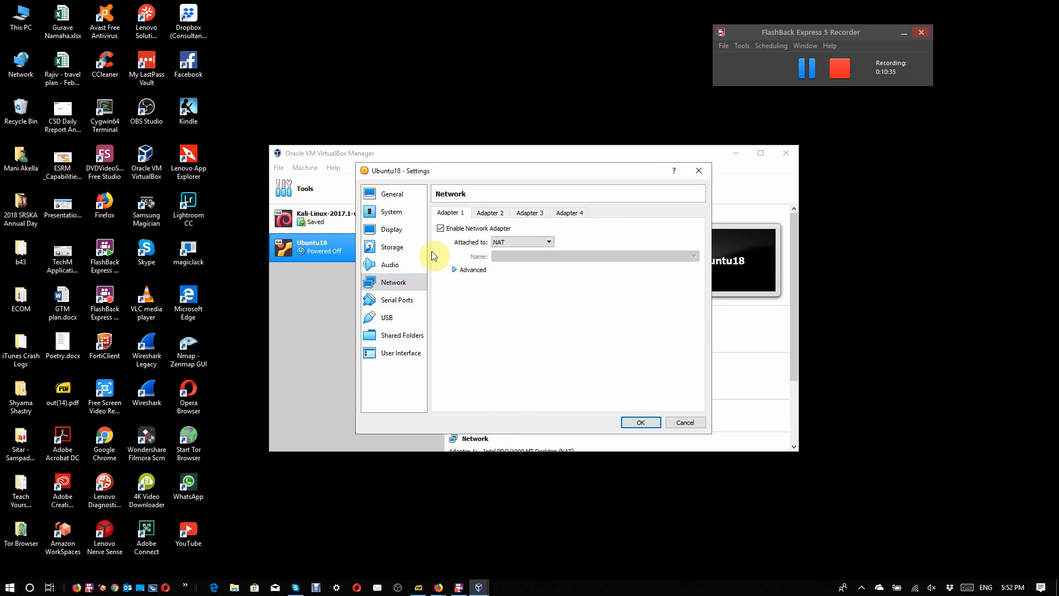
Step: Check the audio settings, load ubuntu-18.04.1-desktop-amd64.iso from Downloads into the empty IDE optical drive, and save the Ubuntu18 settings
click(394, 267)
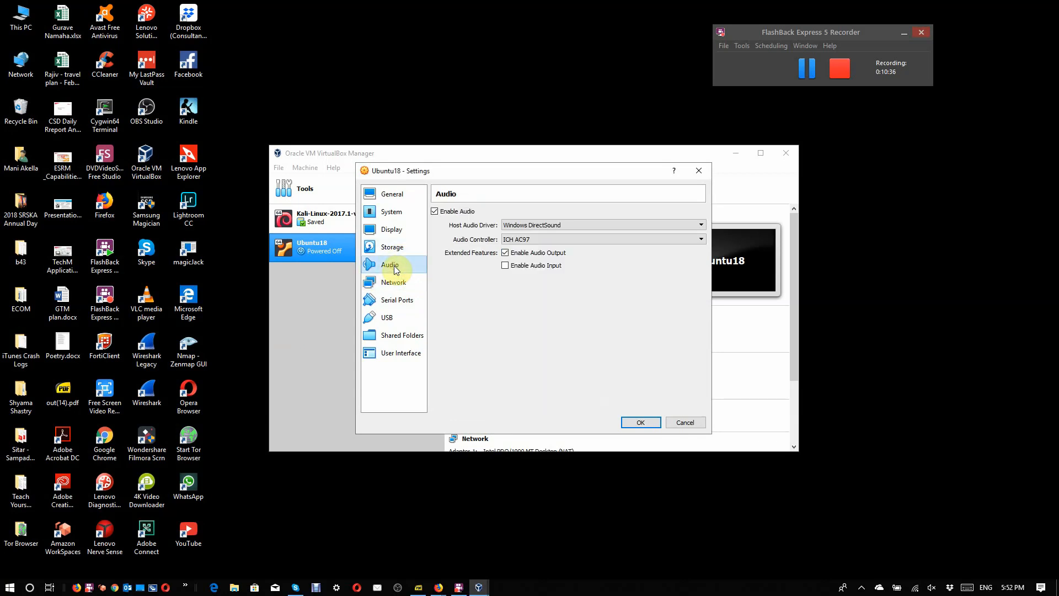
click(392, 247)
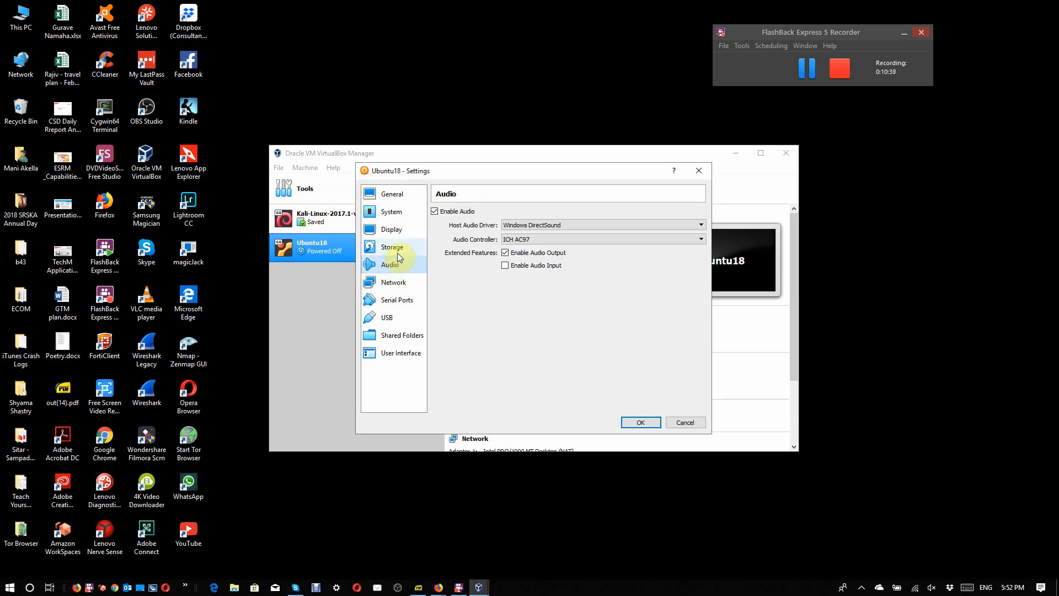
click(489, 243)
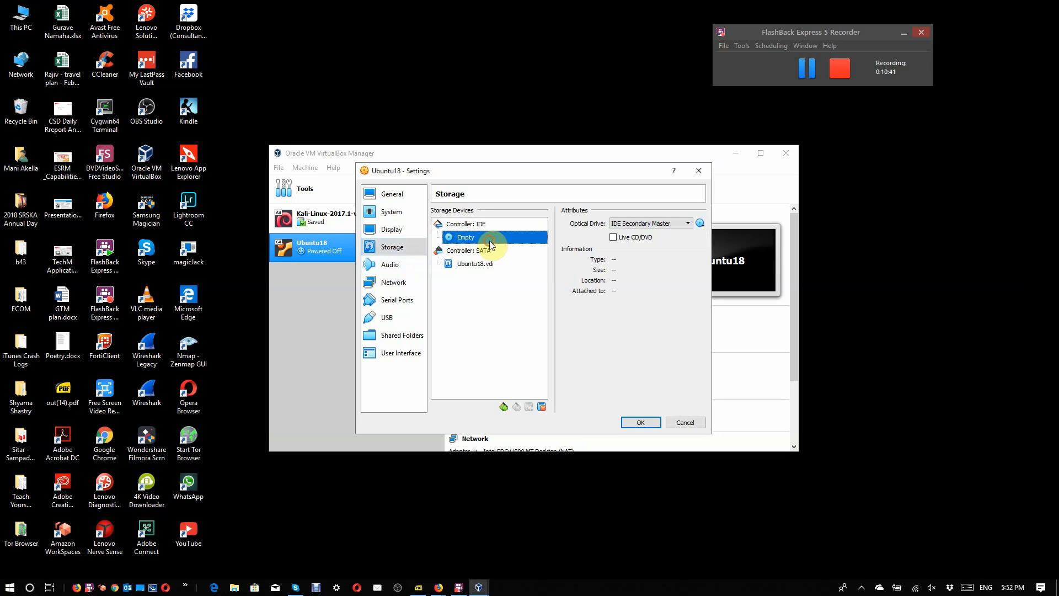
click(700, 224)
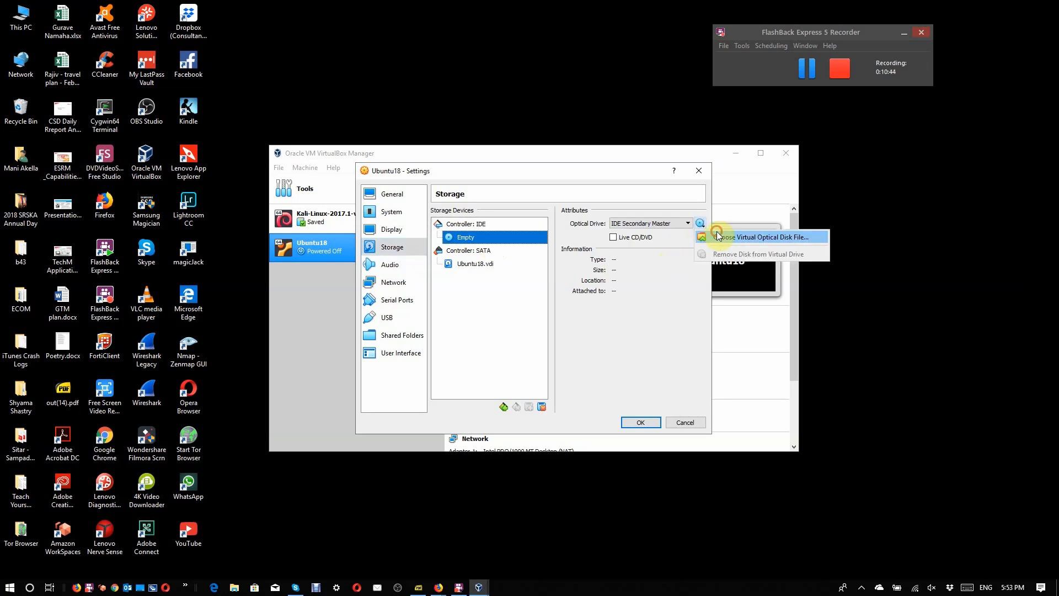
click(715, 235)
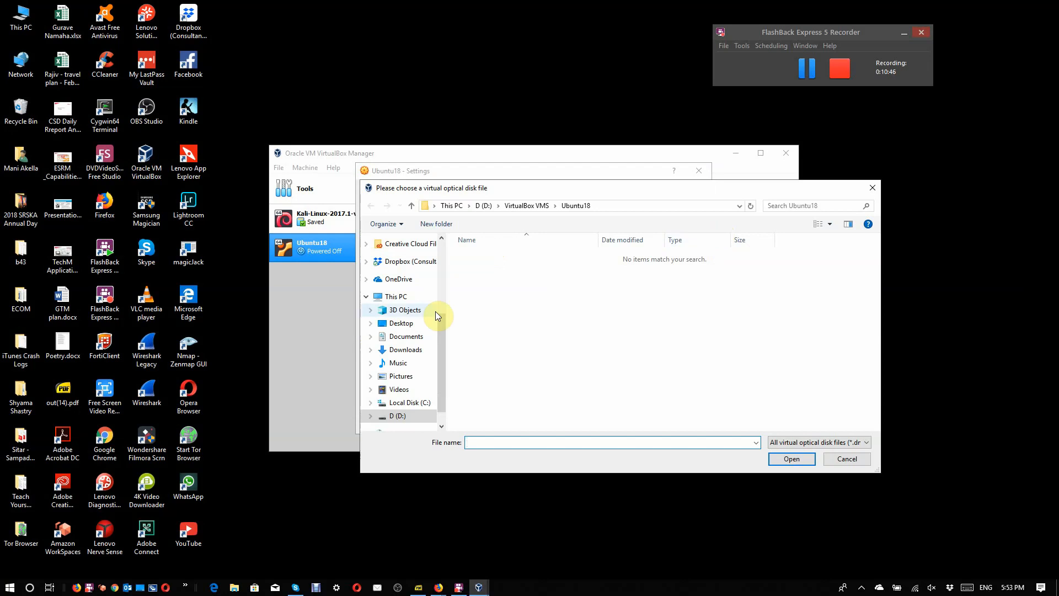
scroll(440, 273, up, 3)
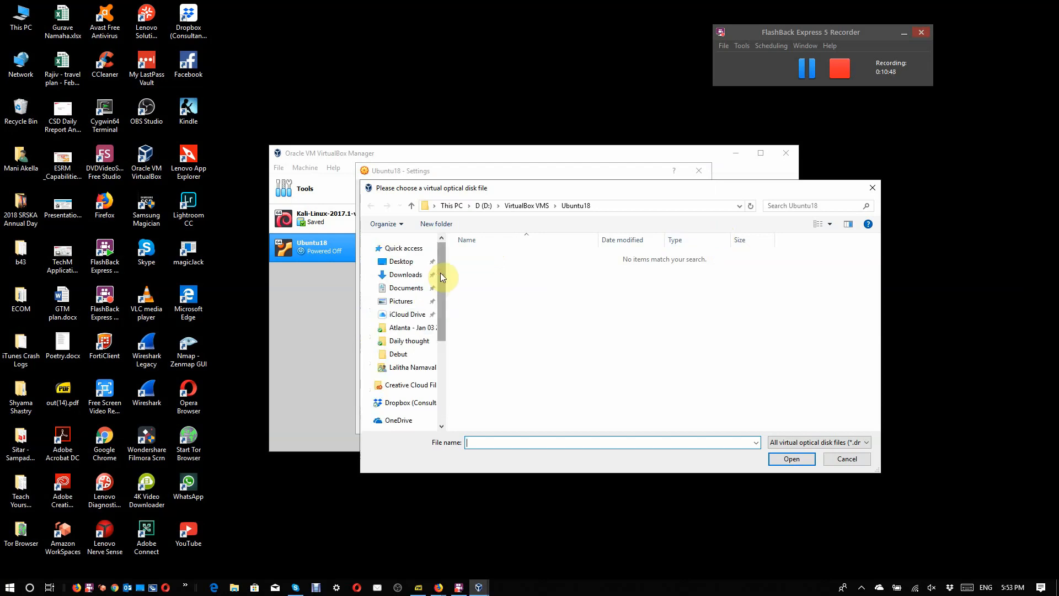
click(416, 277)
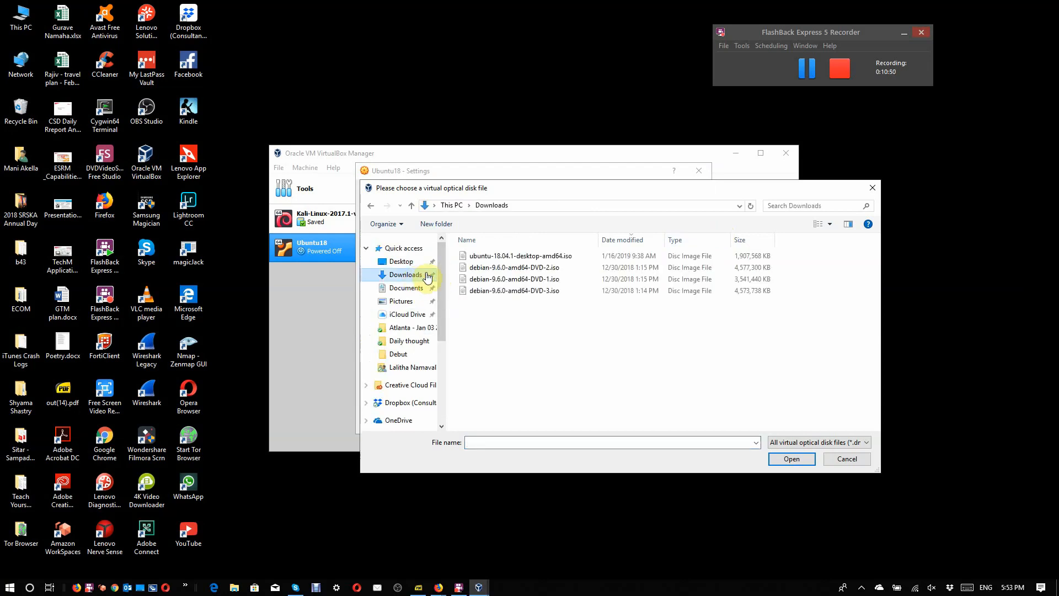
click(516, 256)
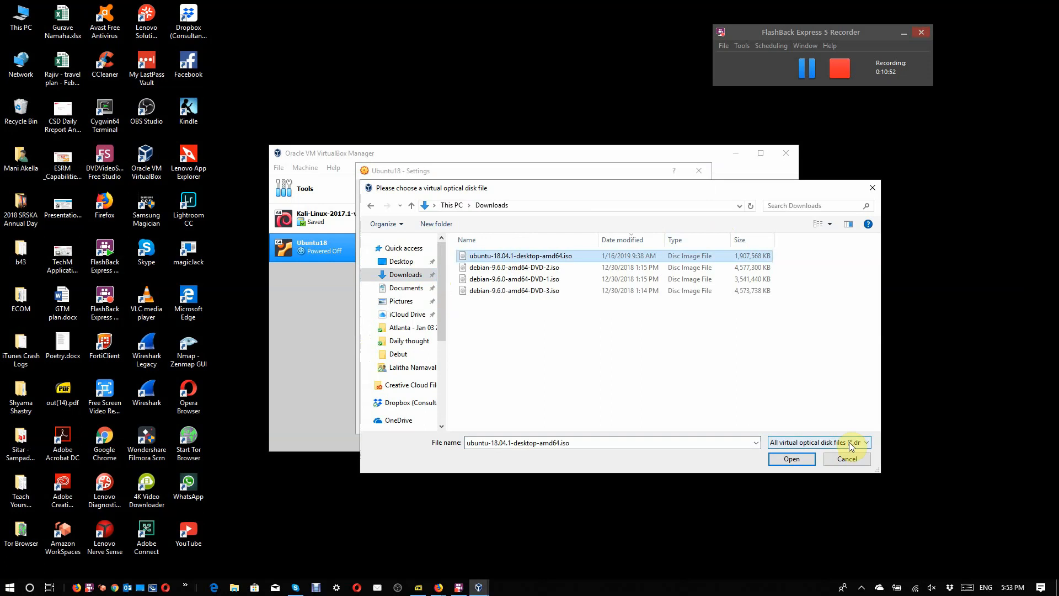
click(791, 460)
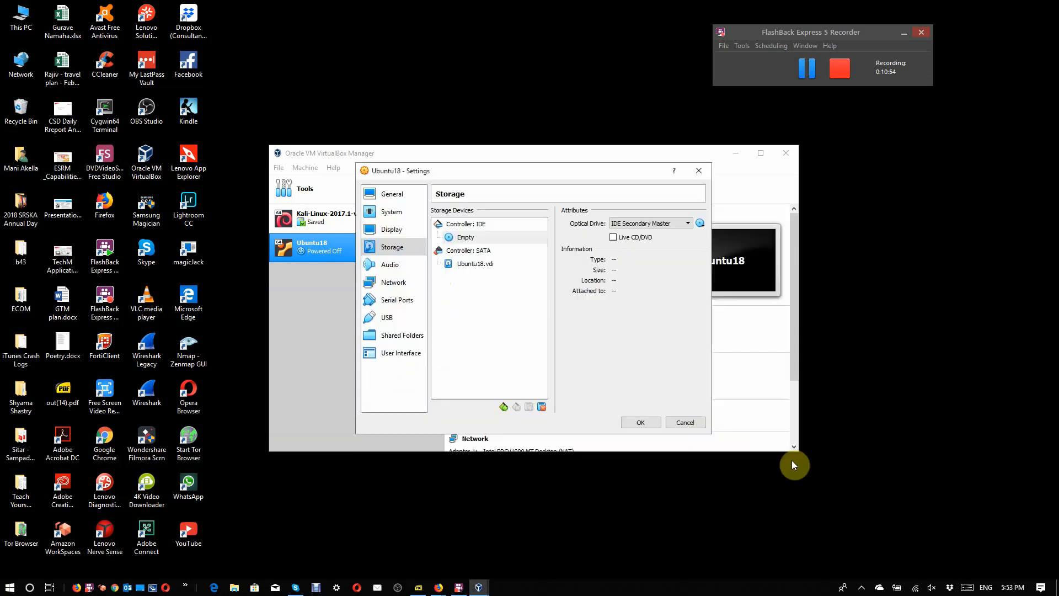
click(648, 425)
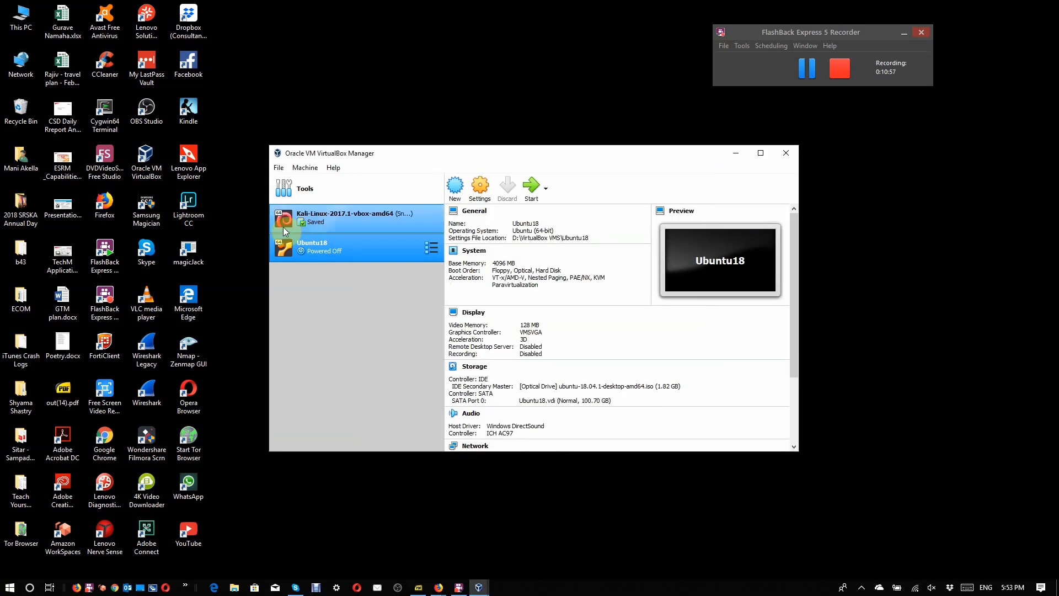
Step: Create an additional host-only network adapter in the Host Network Manager and close the manager
click(279, 168)
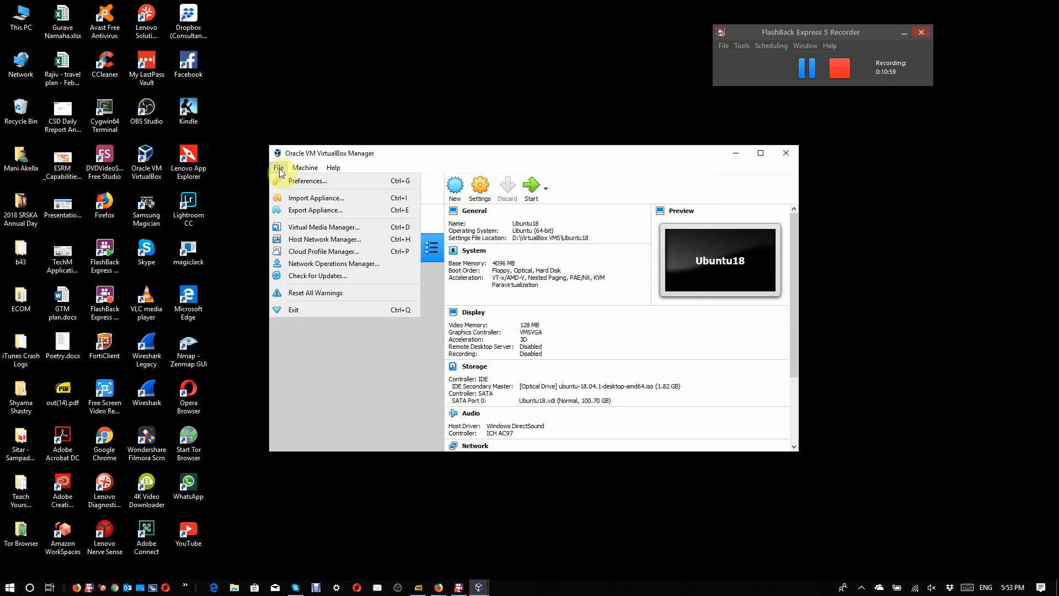
click(301, 245)
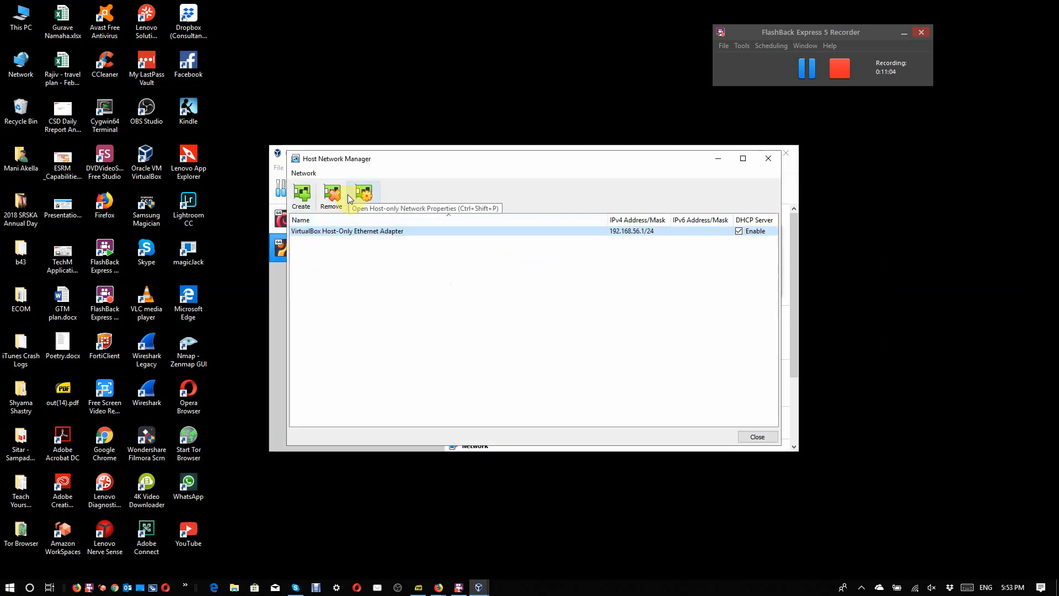
click(302, 196)
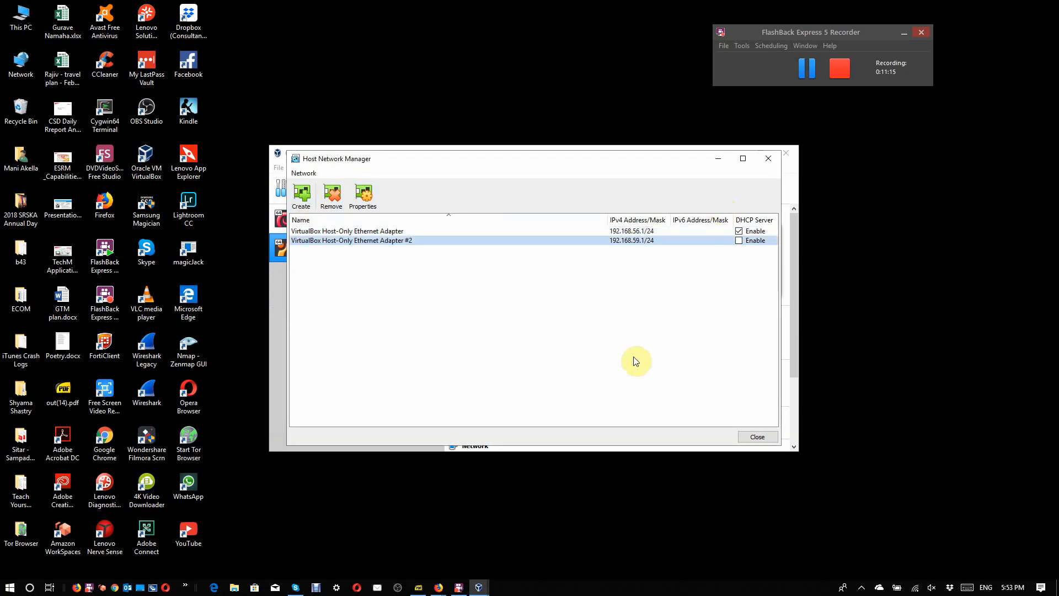
click(770, 160)
Step: Check the Network Operations Manager for active network operations and close it
click(278, 168)
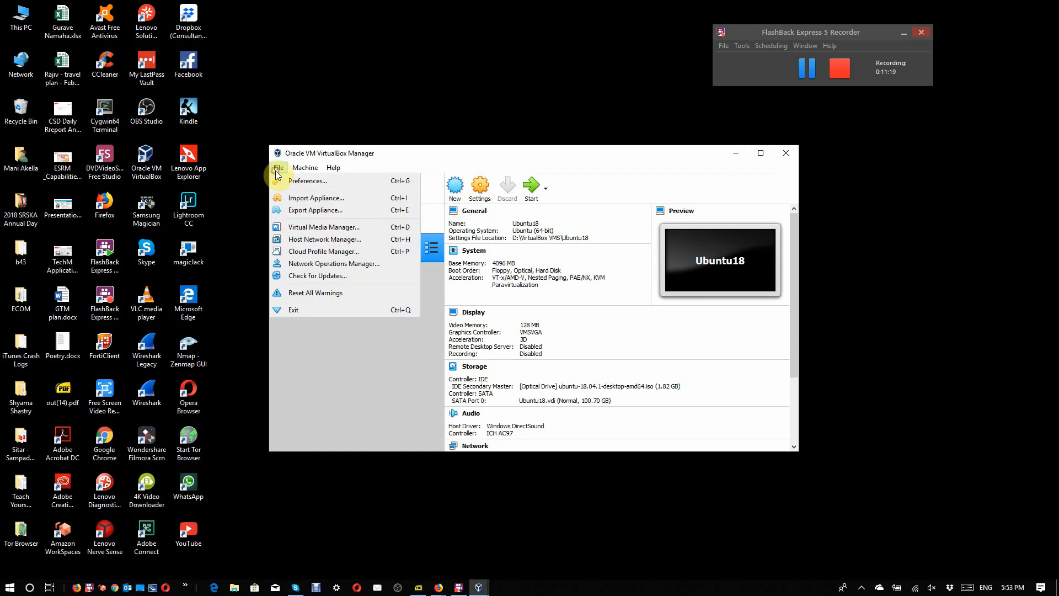
click(292, 266)
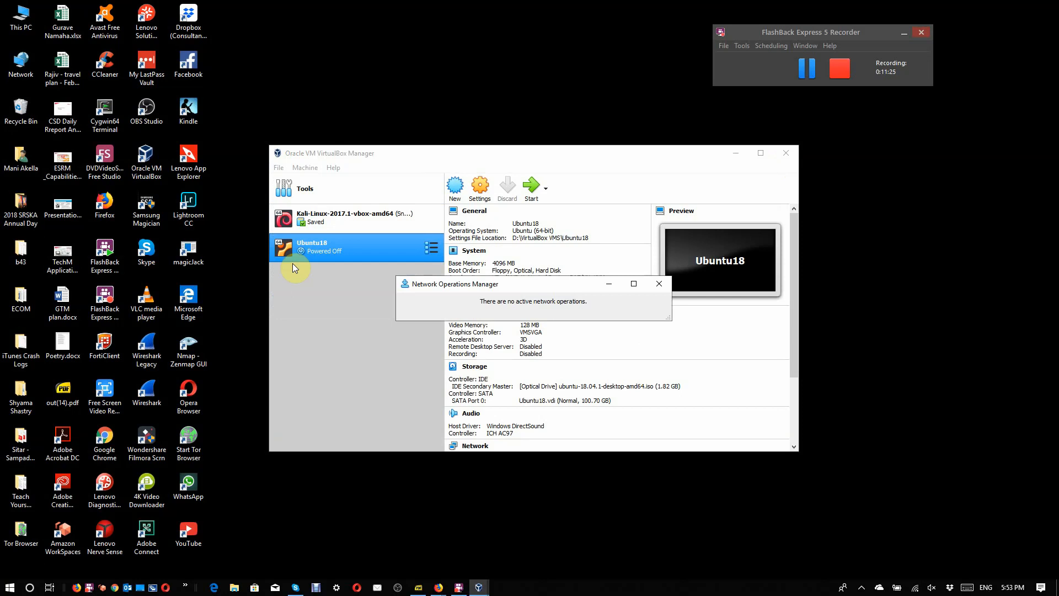
click(660, 283)
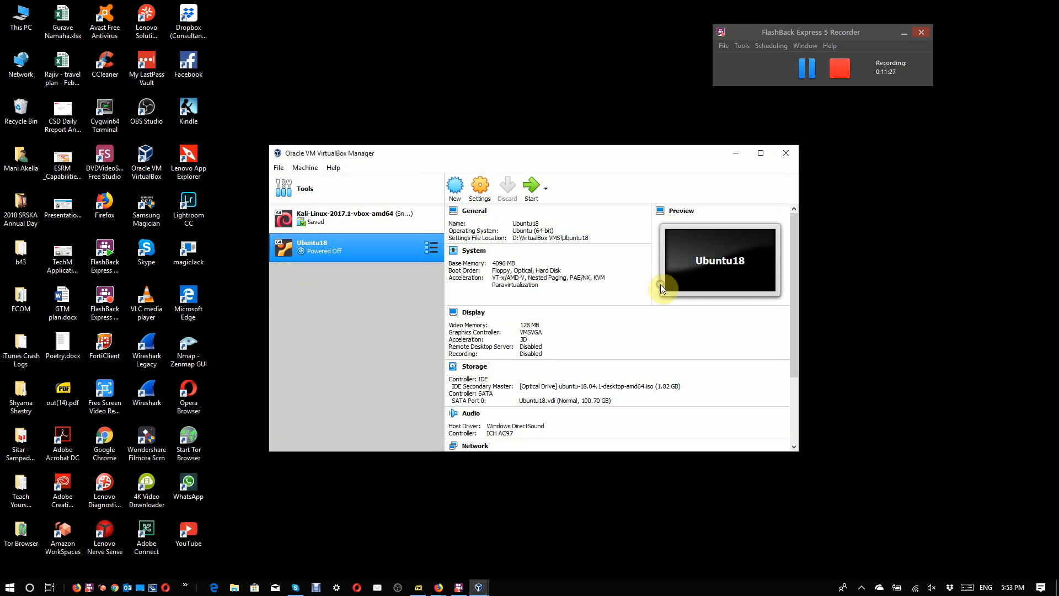
Step: Add a new NAT network in the global network preferences
click(278, 167)
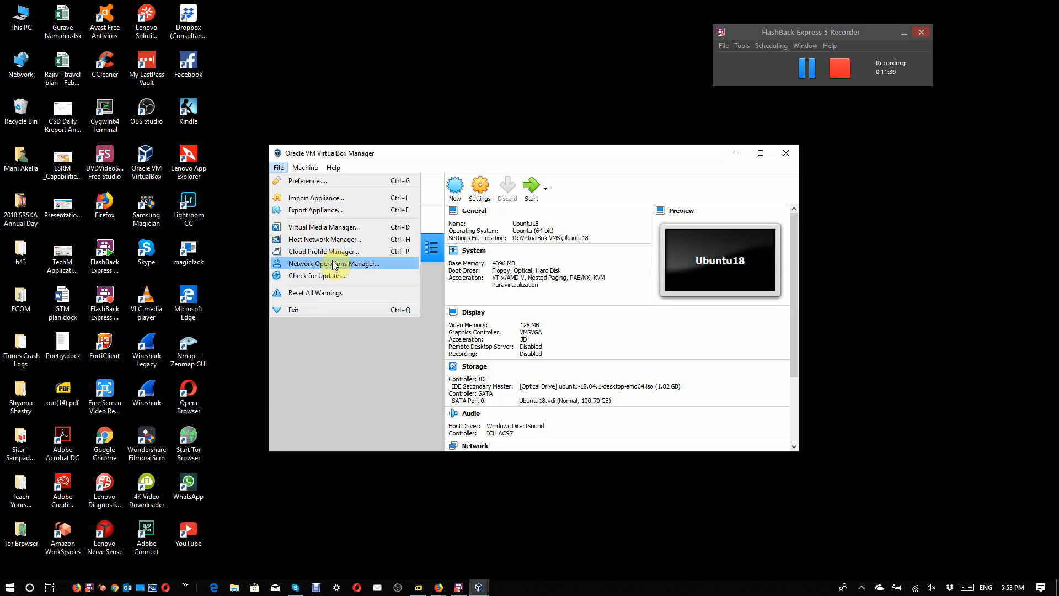
click(291, 182)
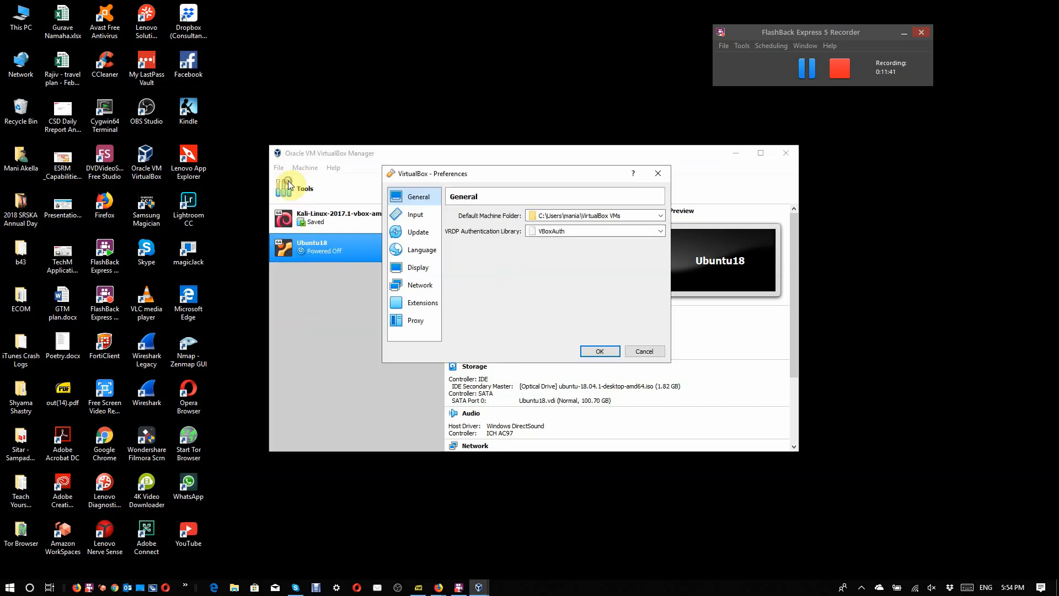
click(406, 291)
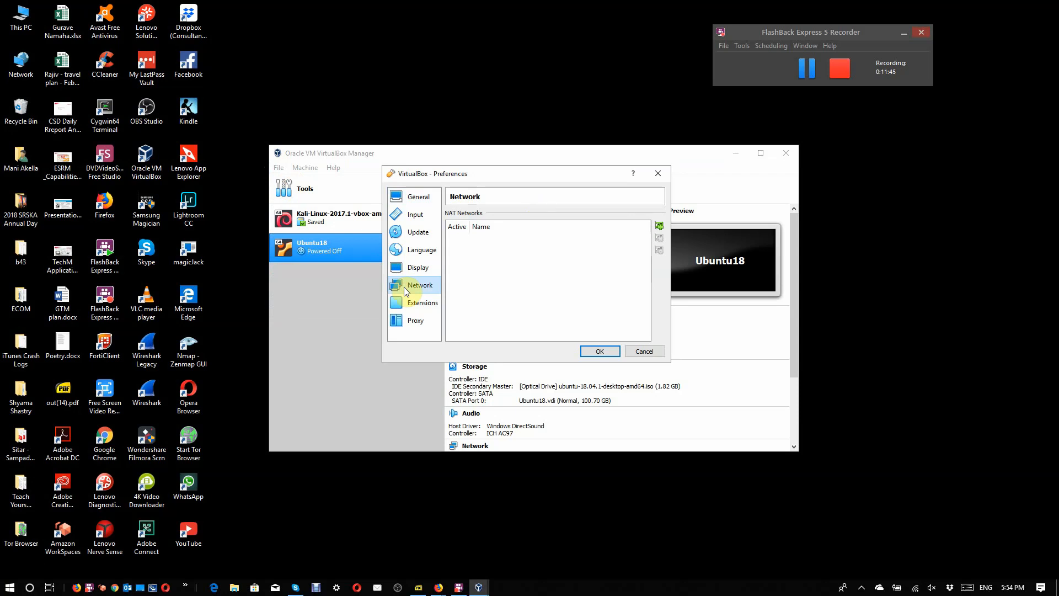
click(660, 226)
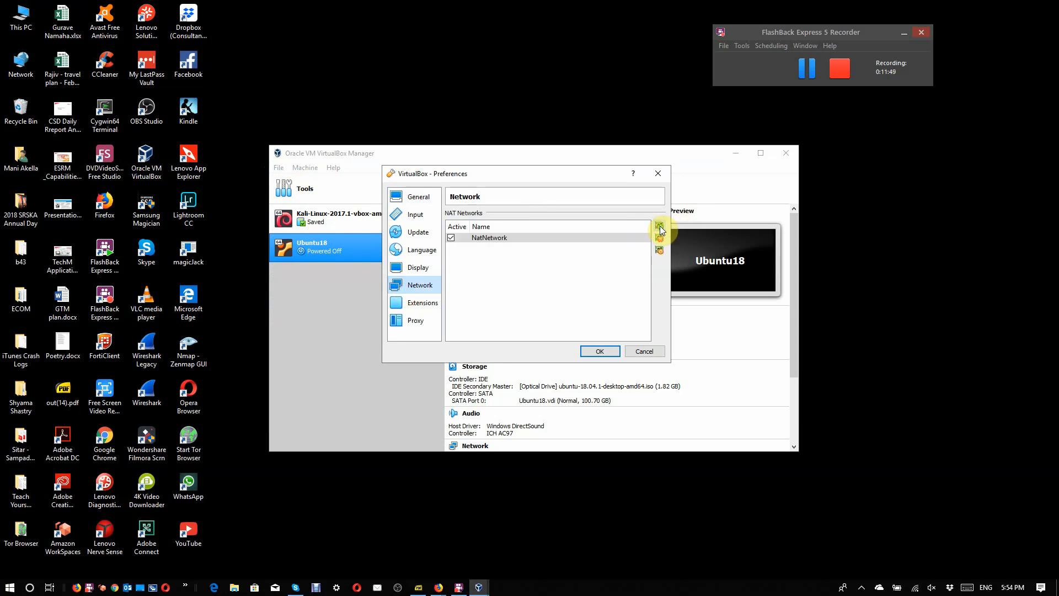
Step: Set the new NAT network's CIDR to 10.0.3.0/24, enable IPv6 support and default IPv6 route advertising, and save the preferences
click(494, 237)
double_click(494, 238)
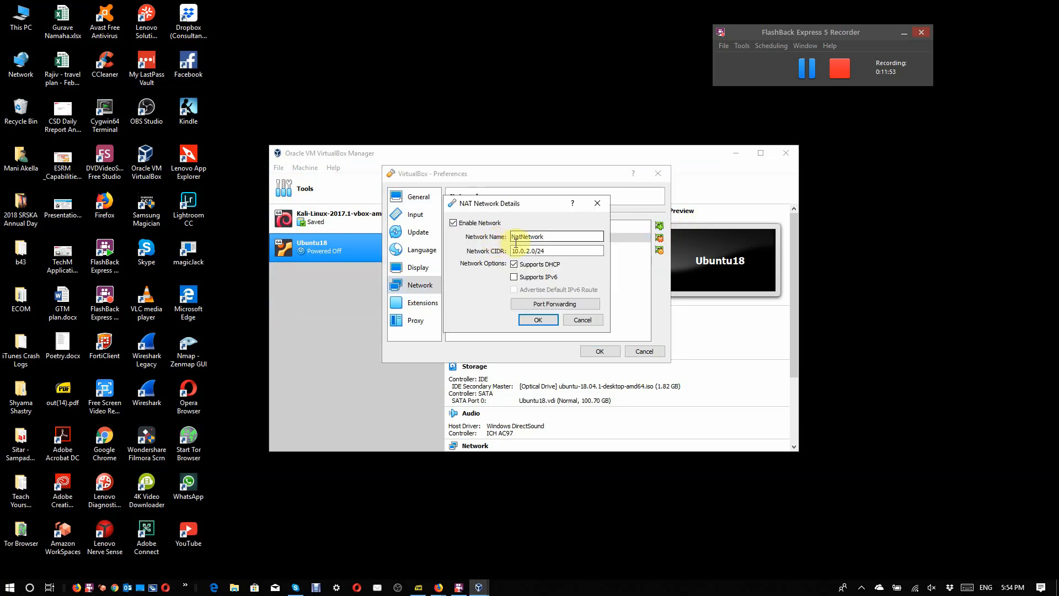
click(530, 251)
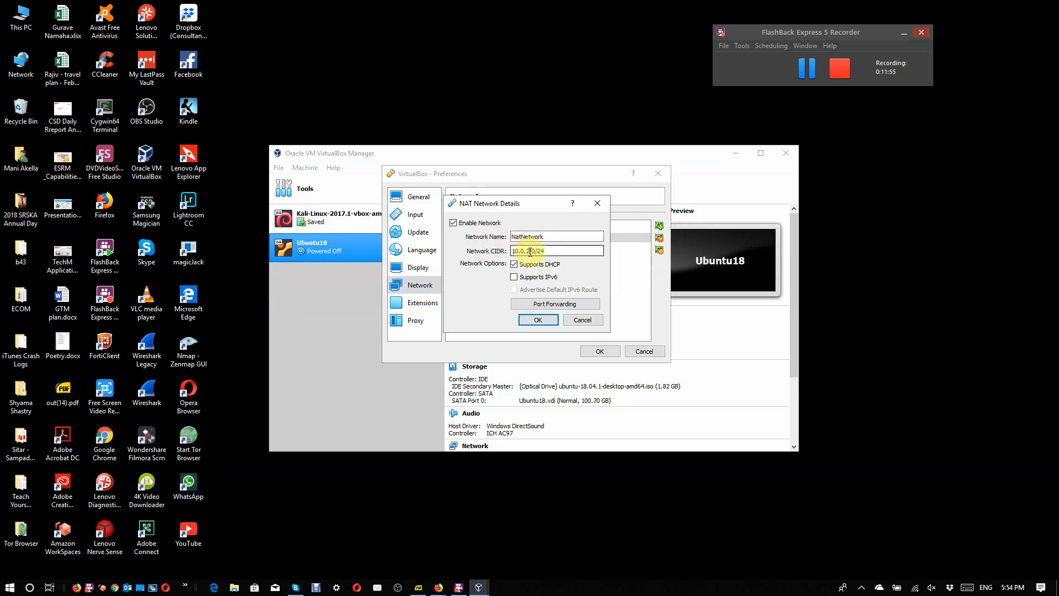
key(BackSpace)
text(3)
click(532, 280)
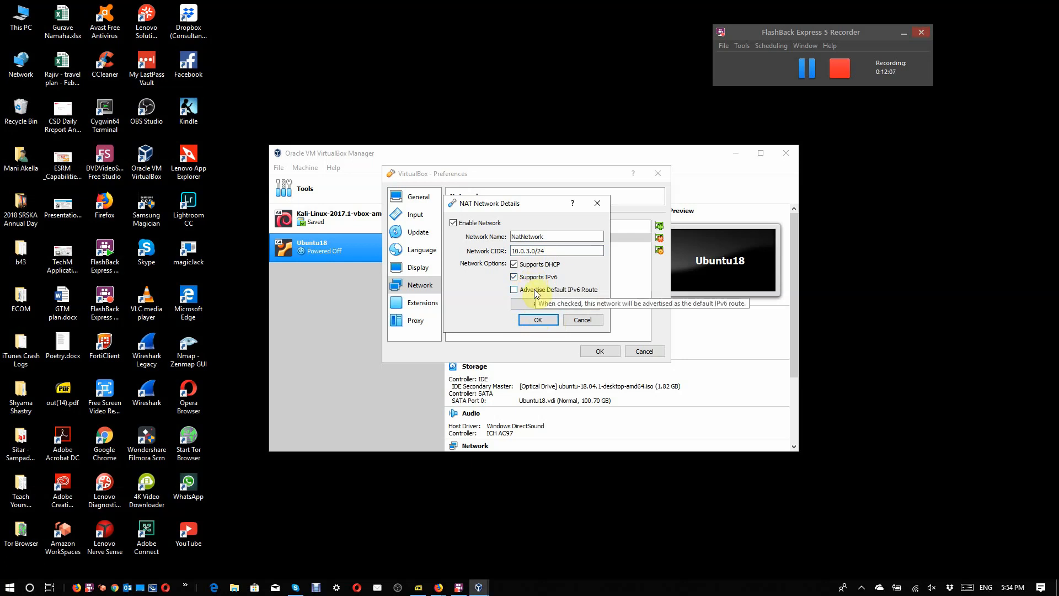
click(535, 292)
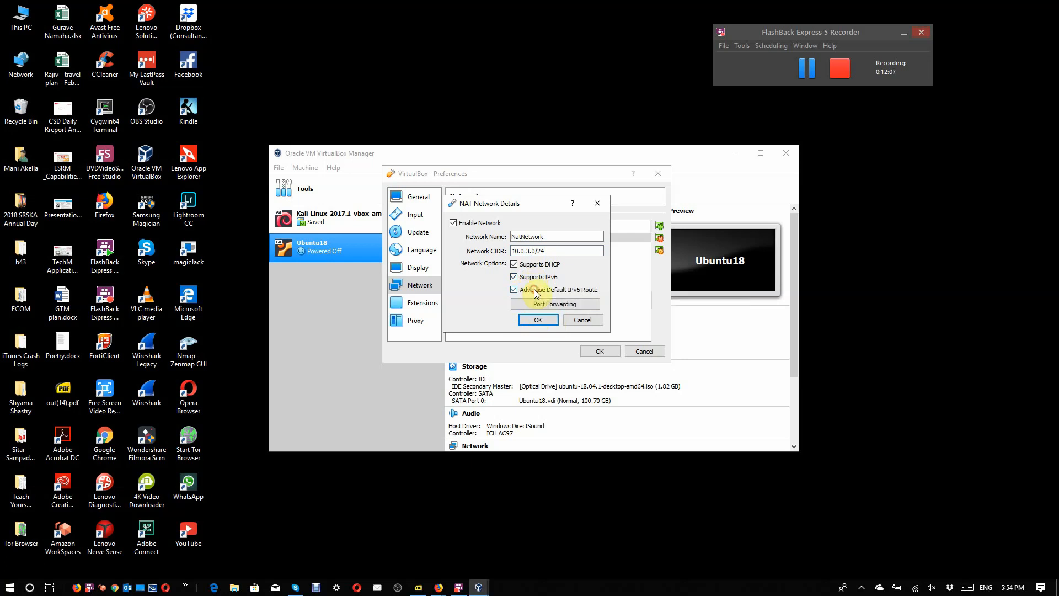
click(538, 320)
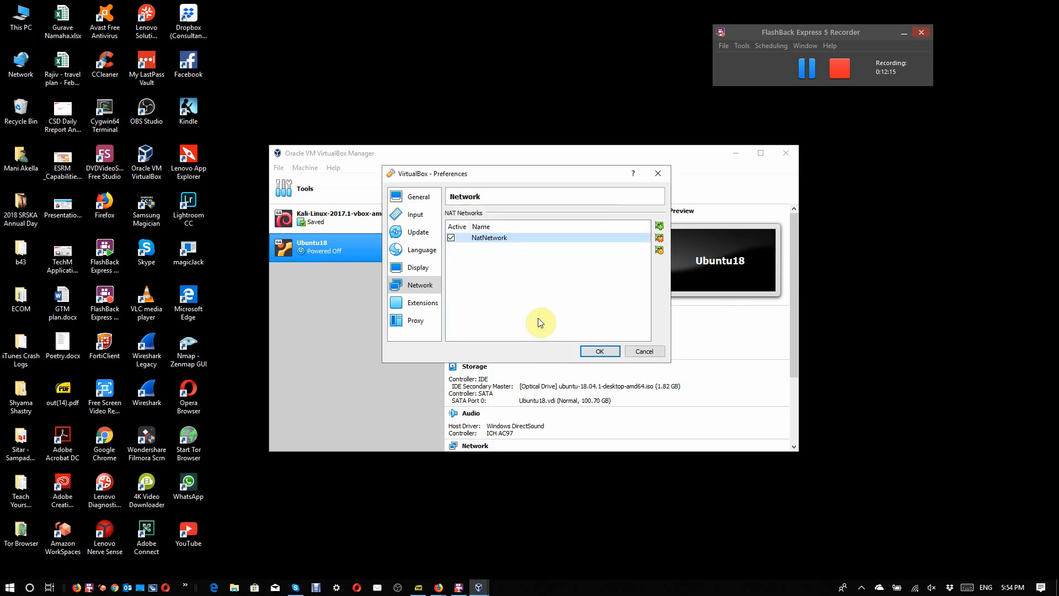
click(600, 351)
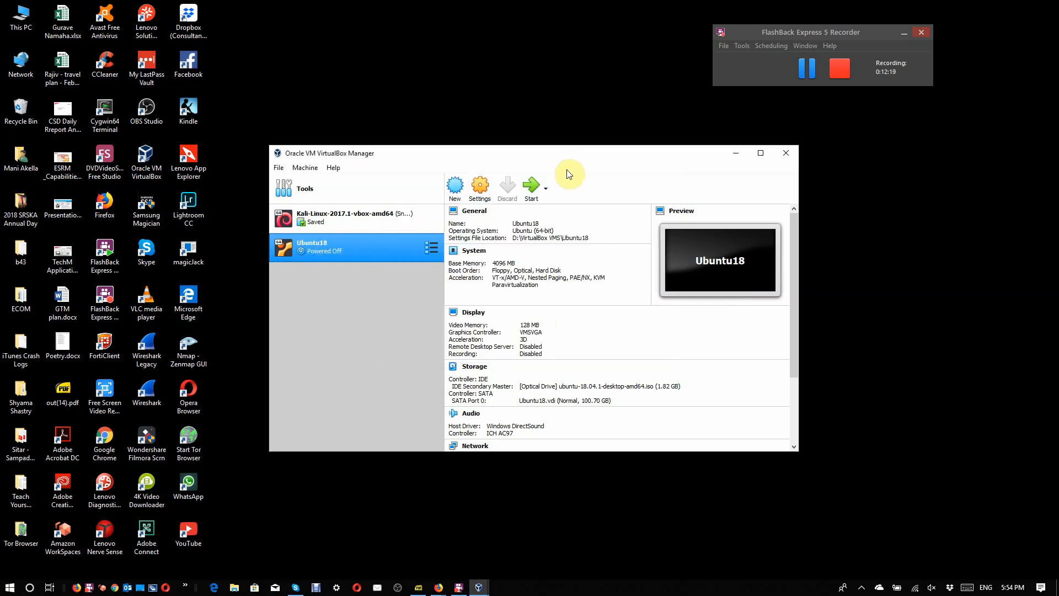
Step: Attach Adapter 1 of Ubuntu18 to the NAT Network named NatNetwork, check its advanced options, and save the settings
click(478, 190)
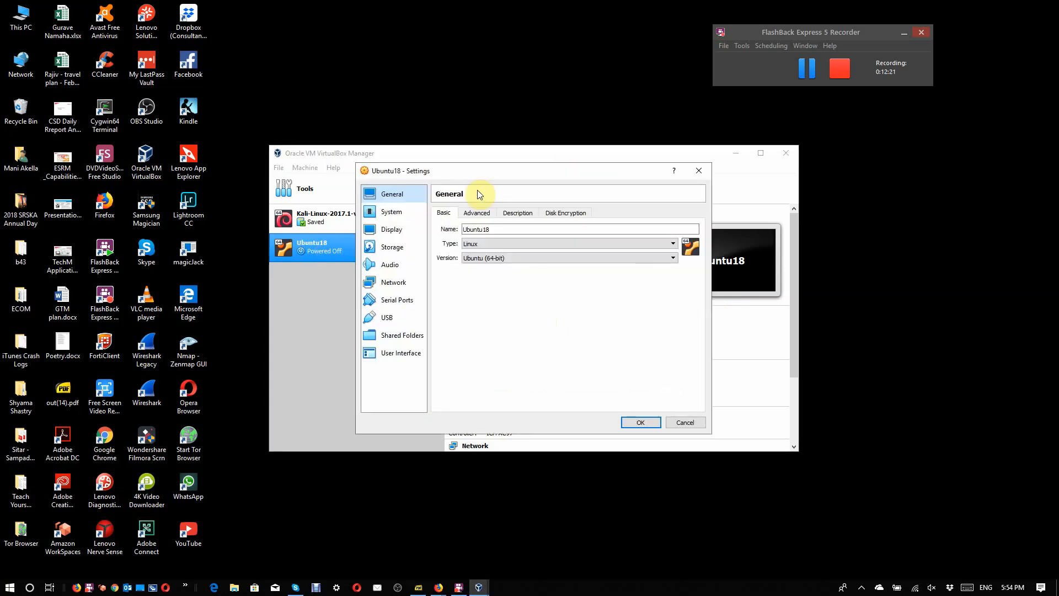
click(392, 282)
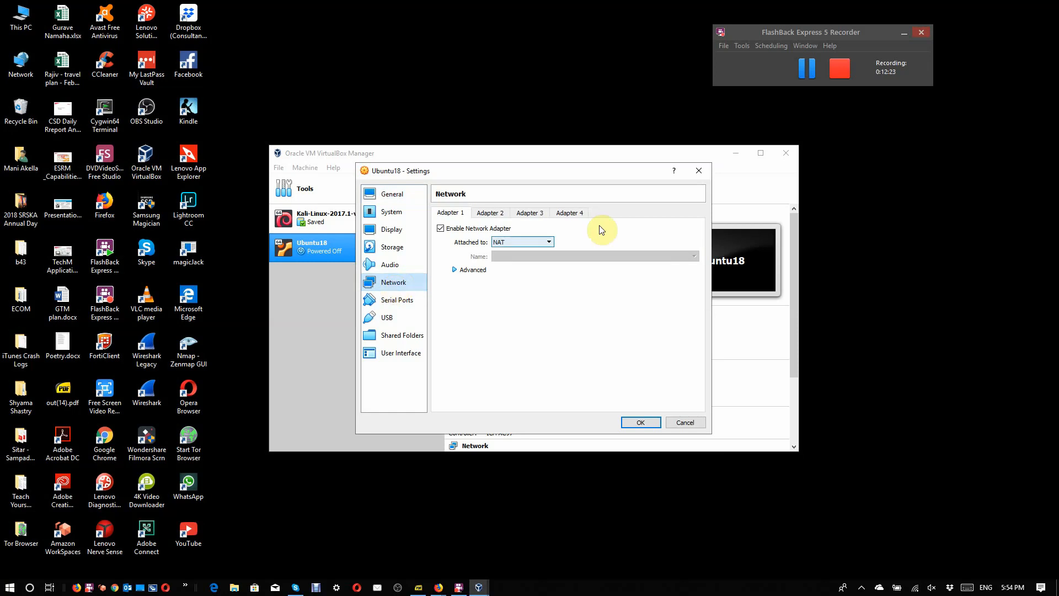
click(551, 241)
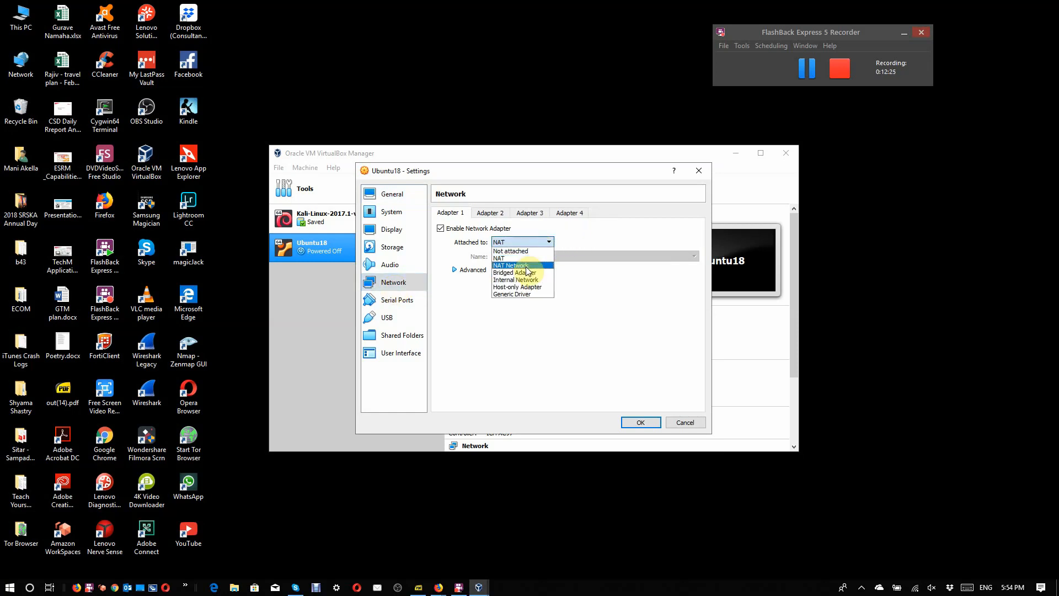
click(528, 270)
click(536, 257)
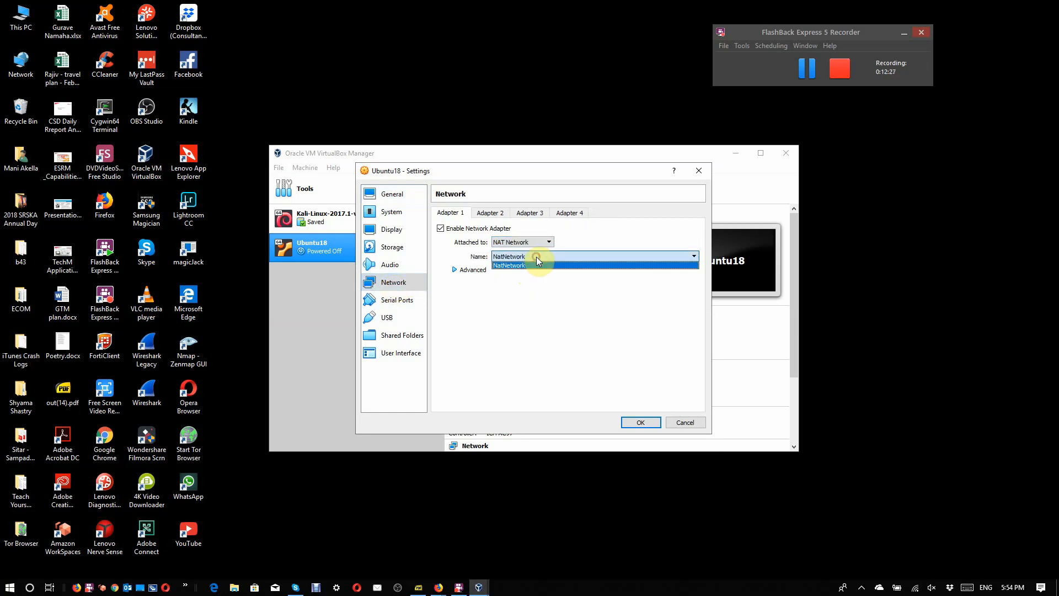
click(534, 265)
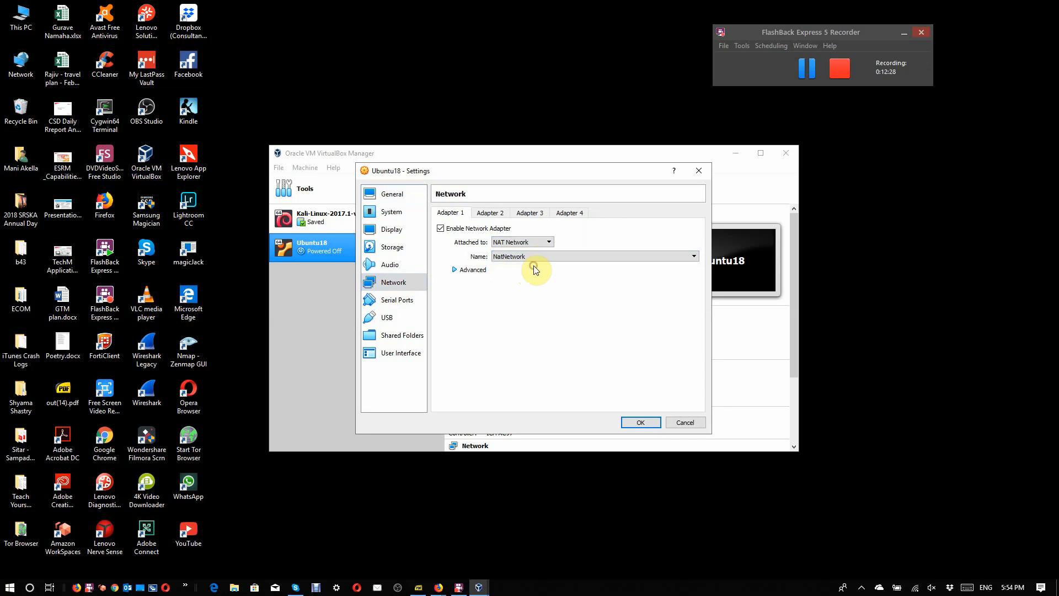
click(457, 270)
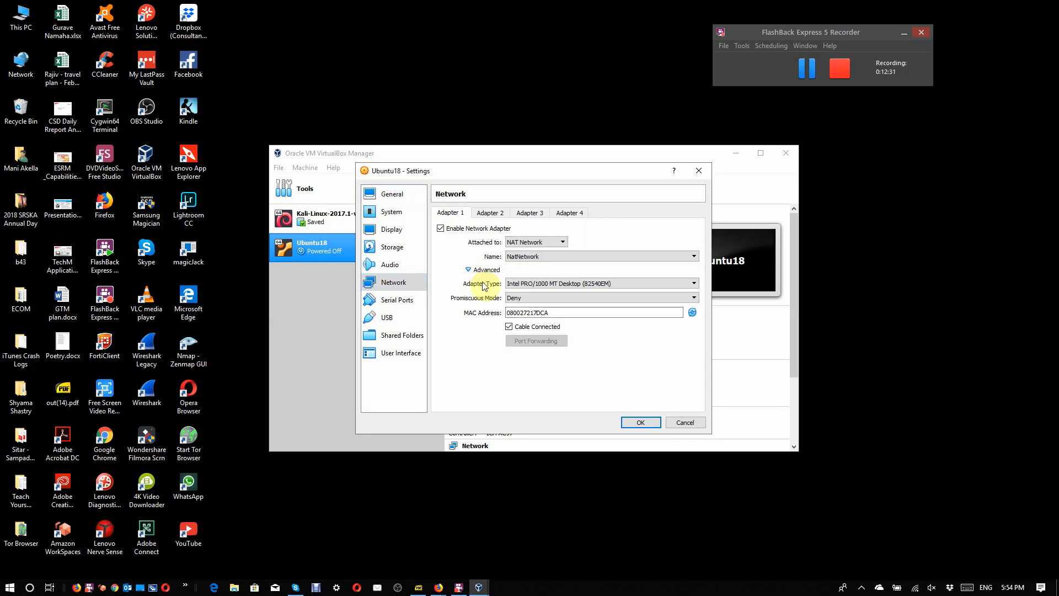
click(639, 423)
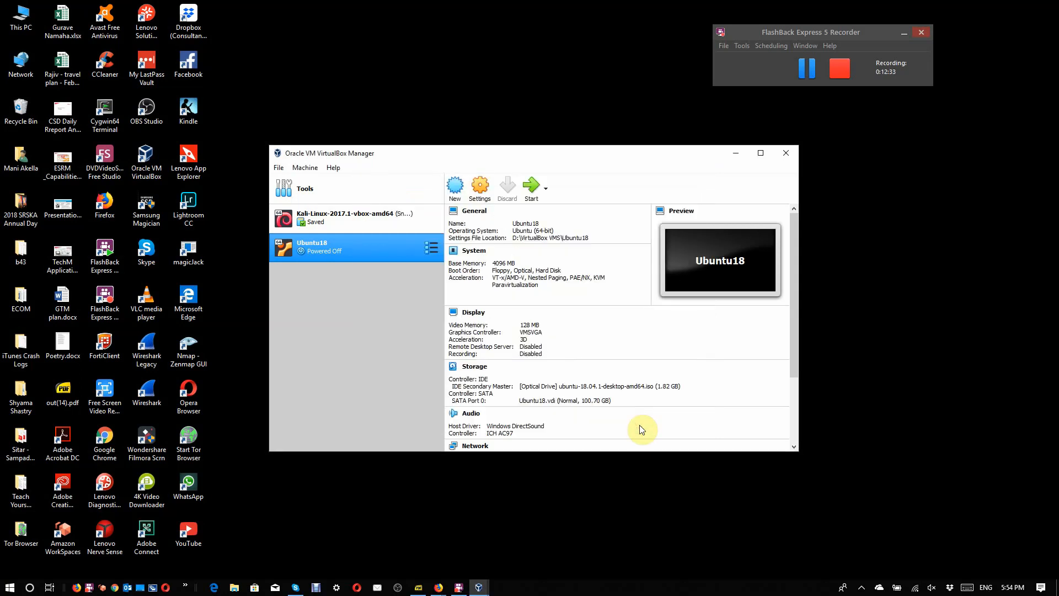
Step: Start the Ubuntu18 virtual machine, snooze the calendar reminder, and choose to install Ubuntu in English
click(531, 188)
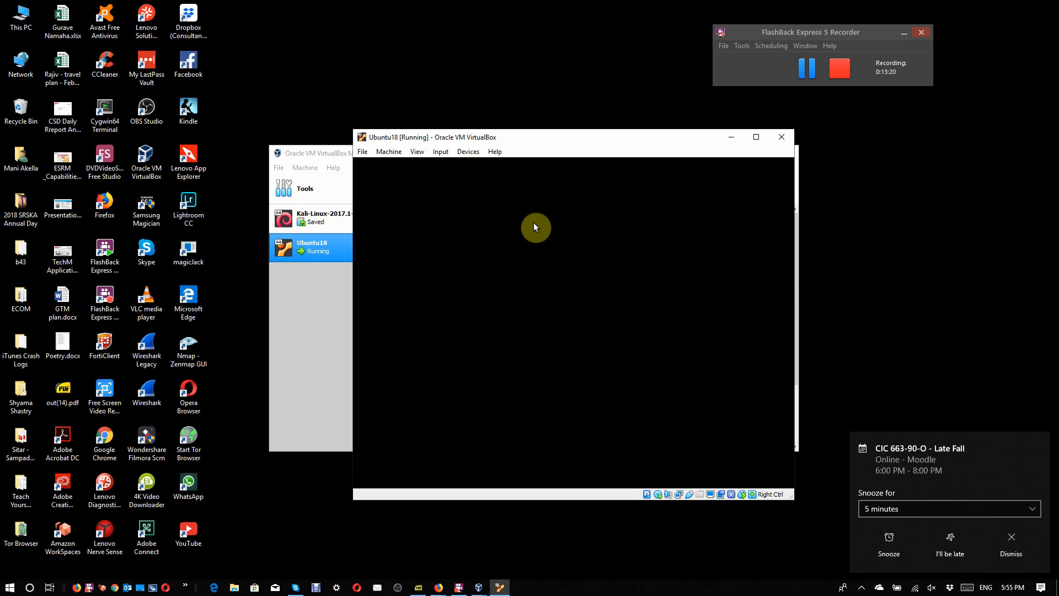
click(896, 548)
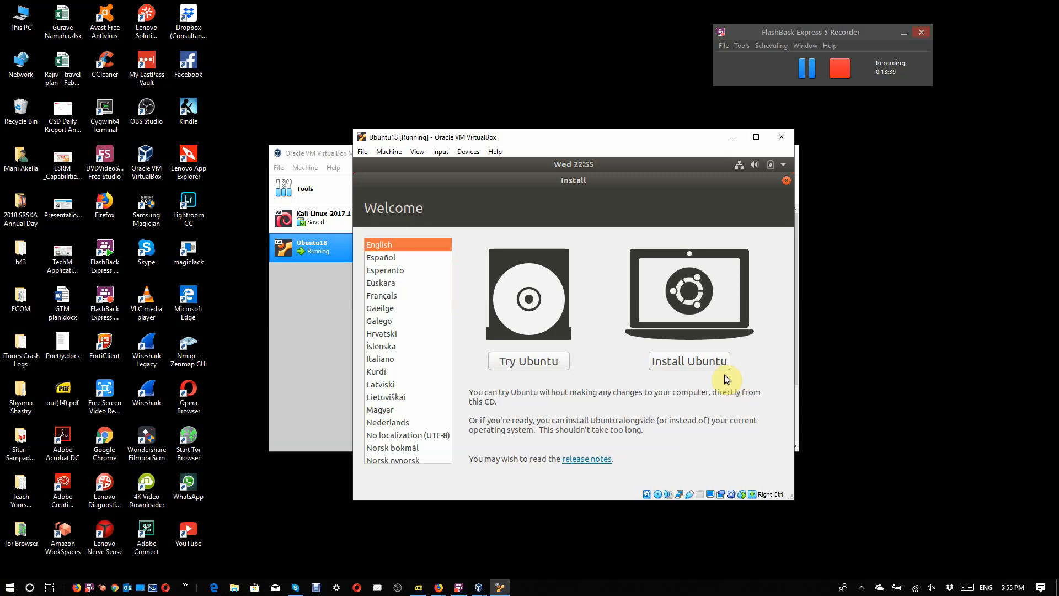
click(702, 364)
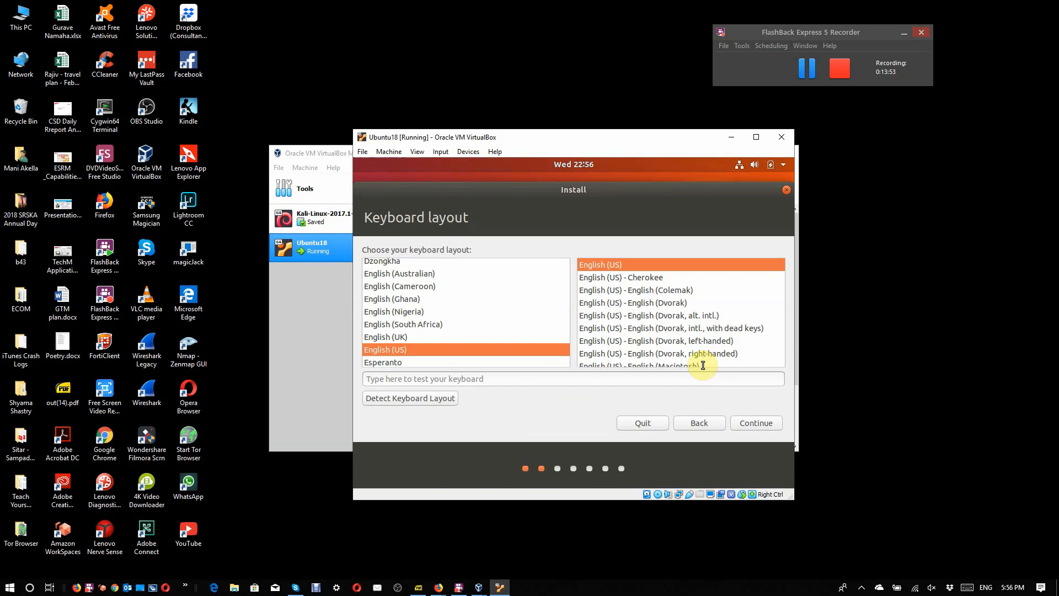
Step: Accept the English (US) keyboard layout and include third-party software in the normal installation with updates
click(733, 424)
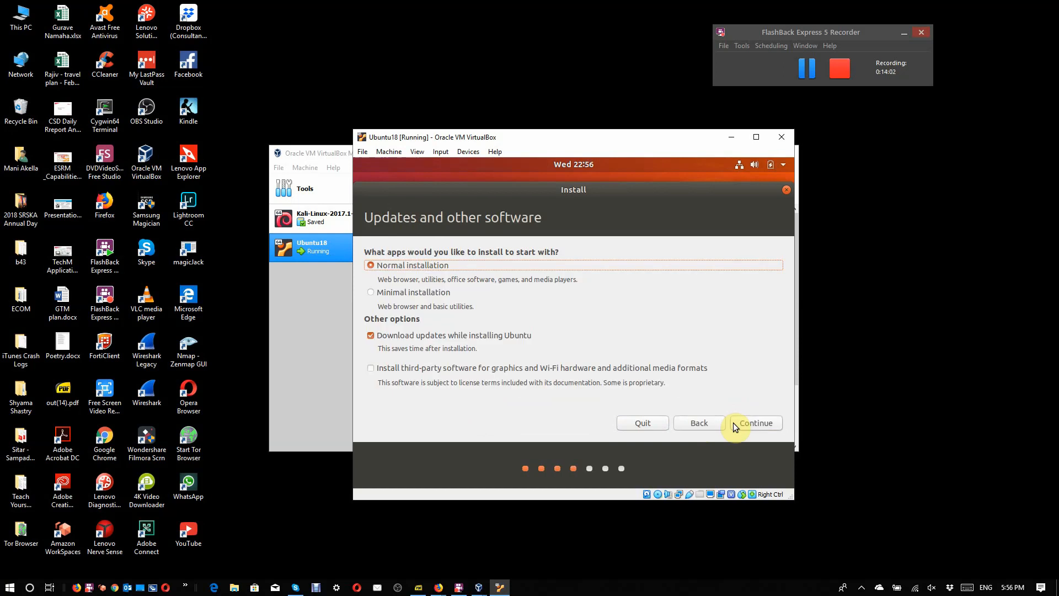
click(379, 372)
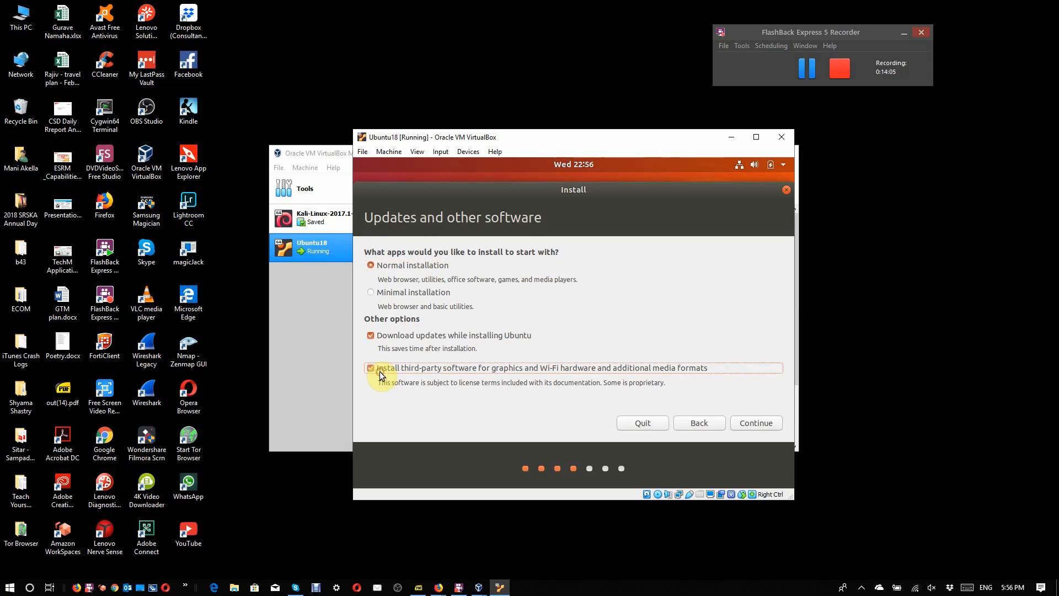
click(760, 424)
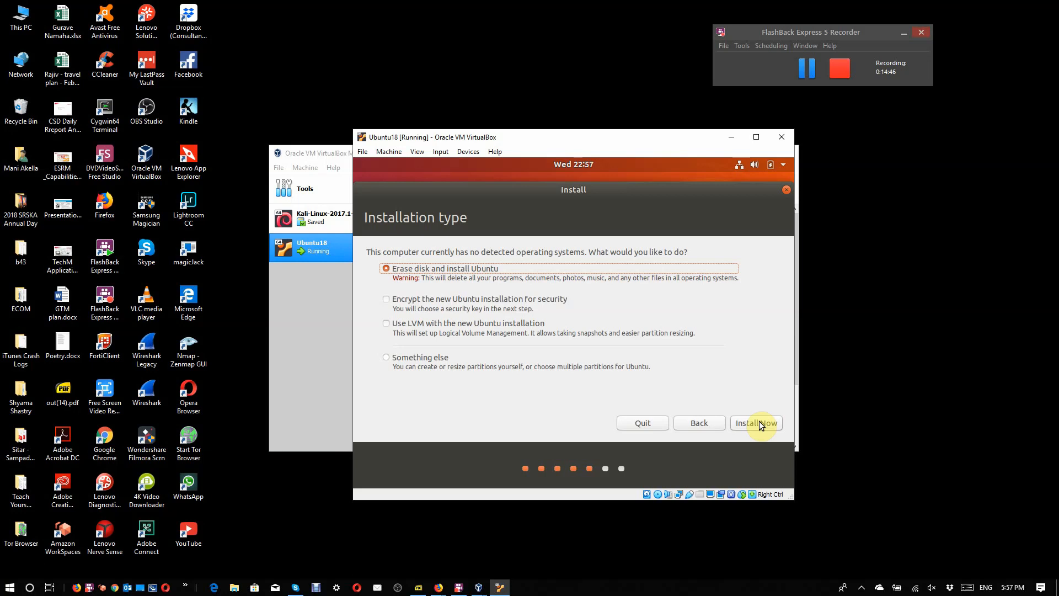
Step: Install Ubuntu by erasing the disk, writing the partition changes, and accepting New York as the location
click(759, 421)
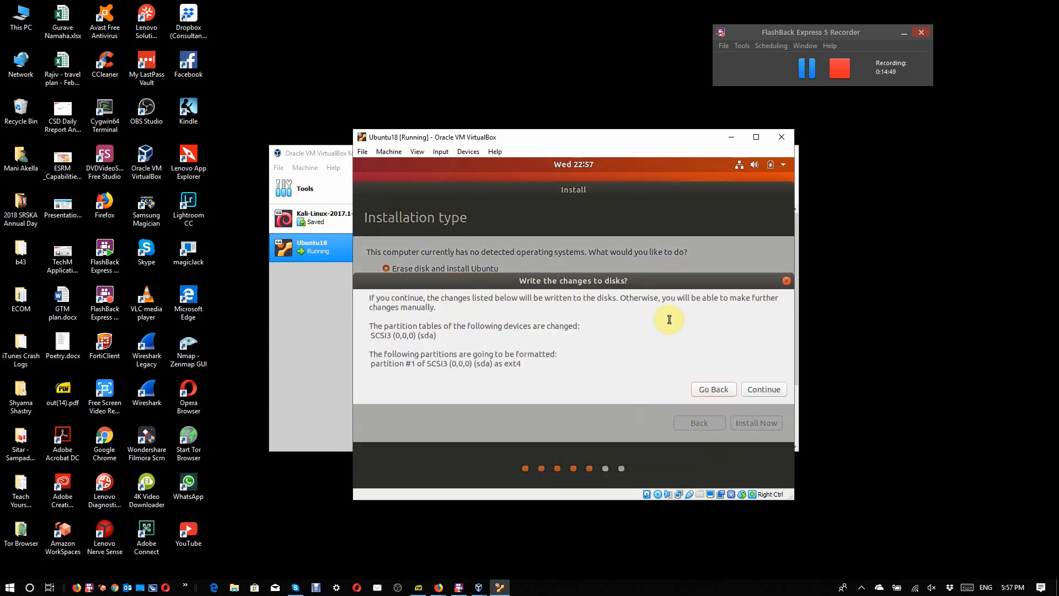
click(780, 389)
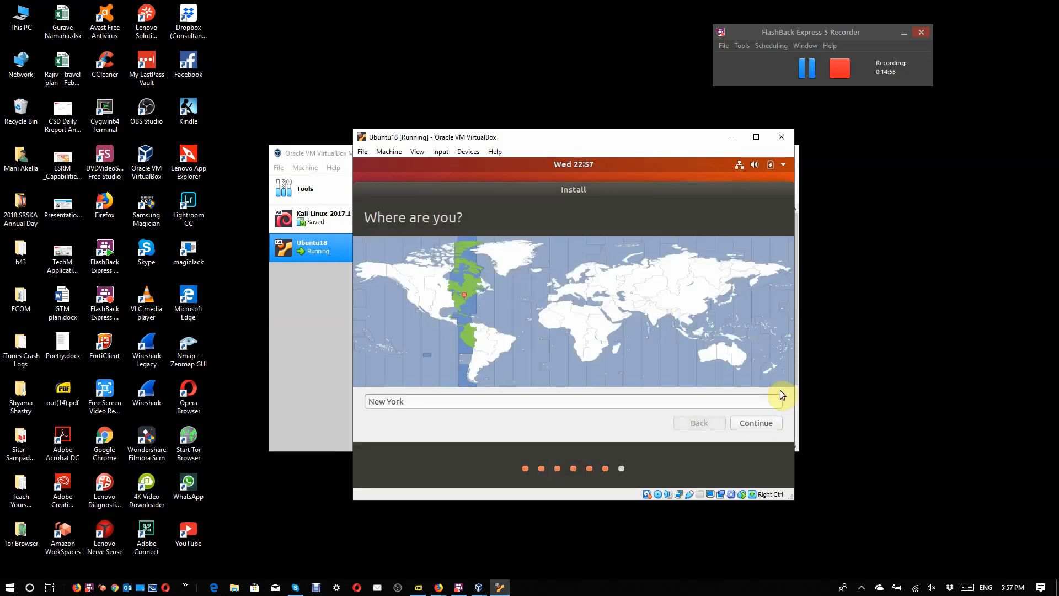
click(754, 423)
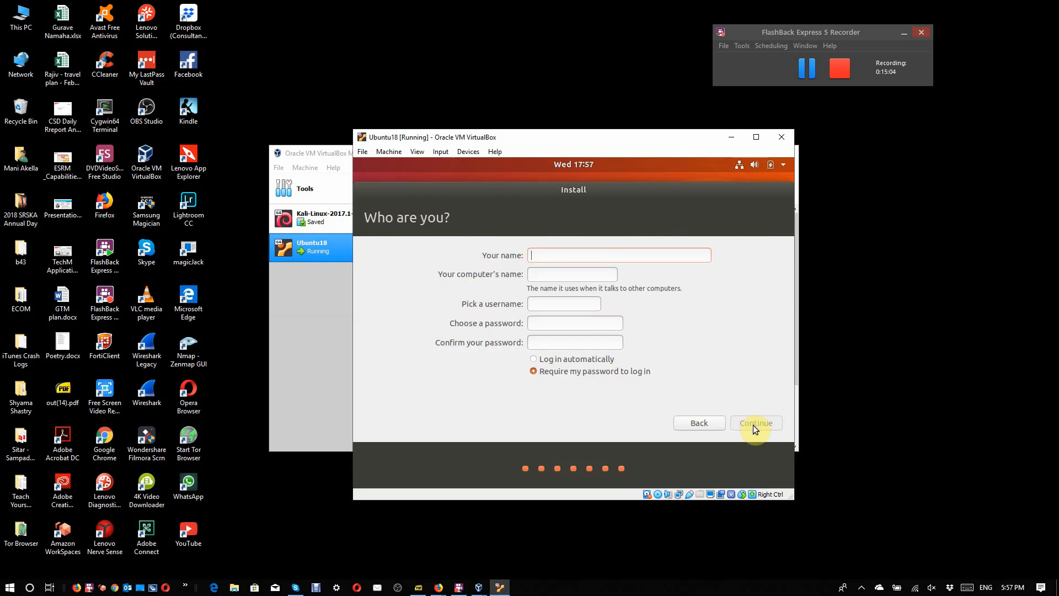
Step: Enter the user's full name and set the computer's name to ubuntu18-ICT4160
text(Mani)
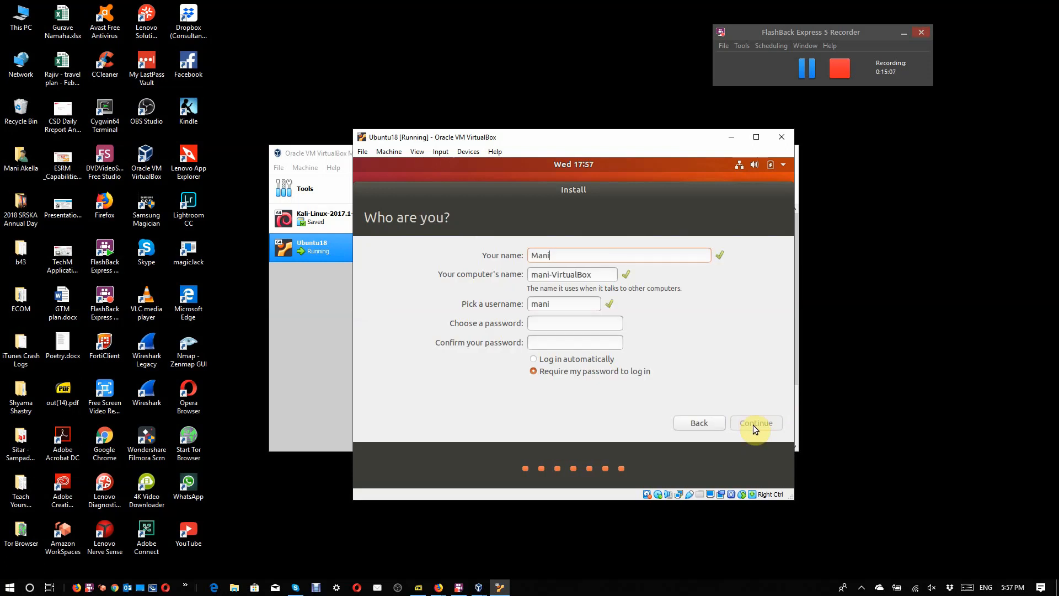
text( Akella)
key(Tab)
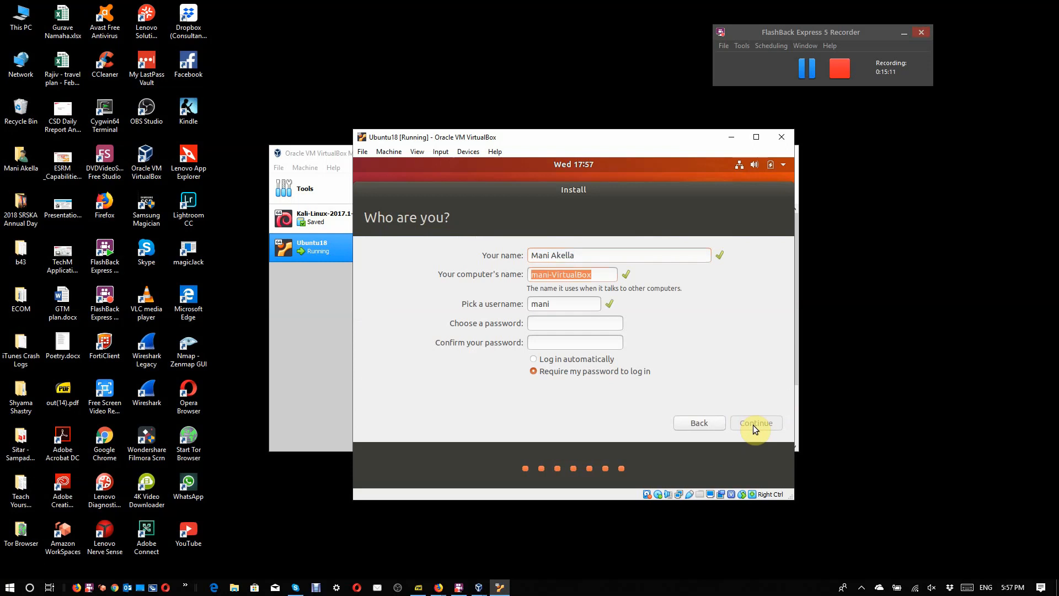
text(ubuntu18-)
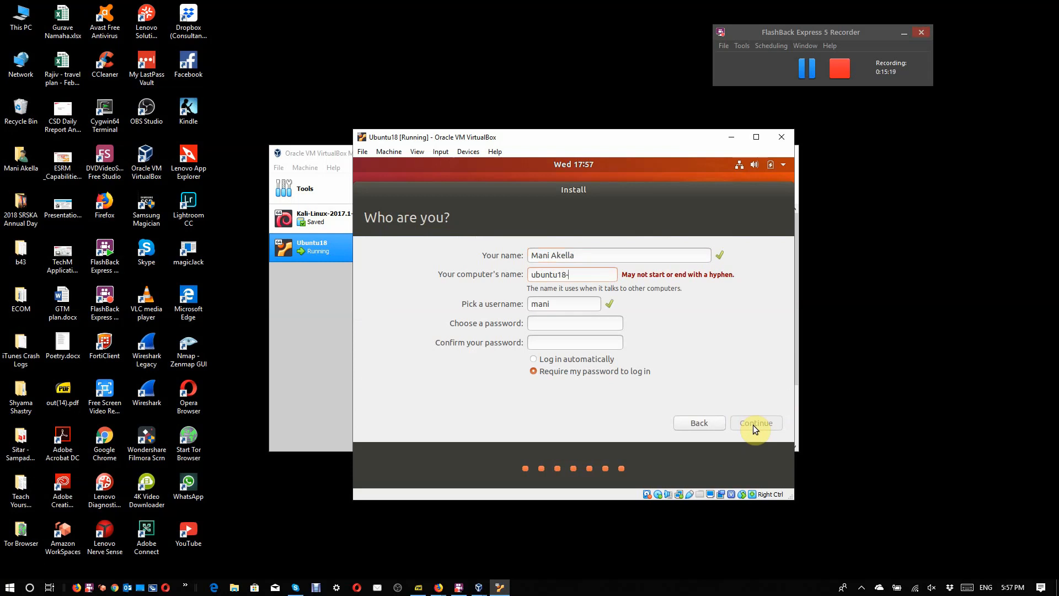
text(ICT41)
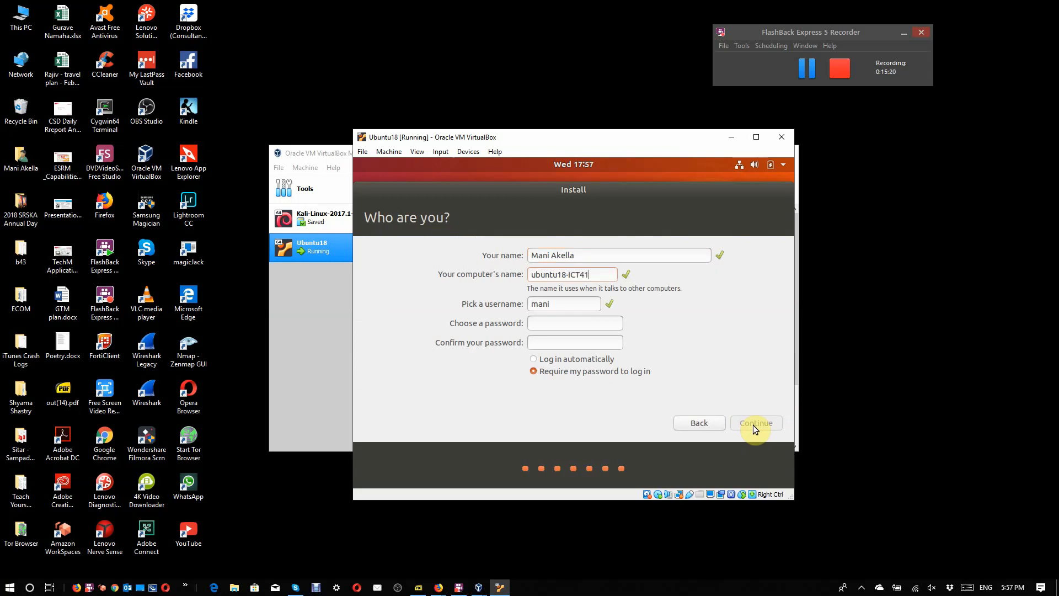
text(60)
Step: Keep the suggested username, enter and confirm the account password, and continue the installation
key(Tab)
key(Tab)
text(••••••••)
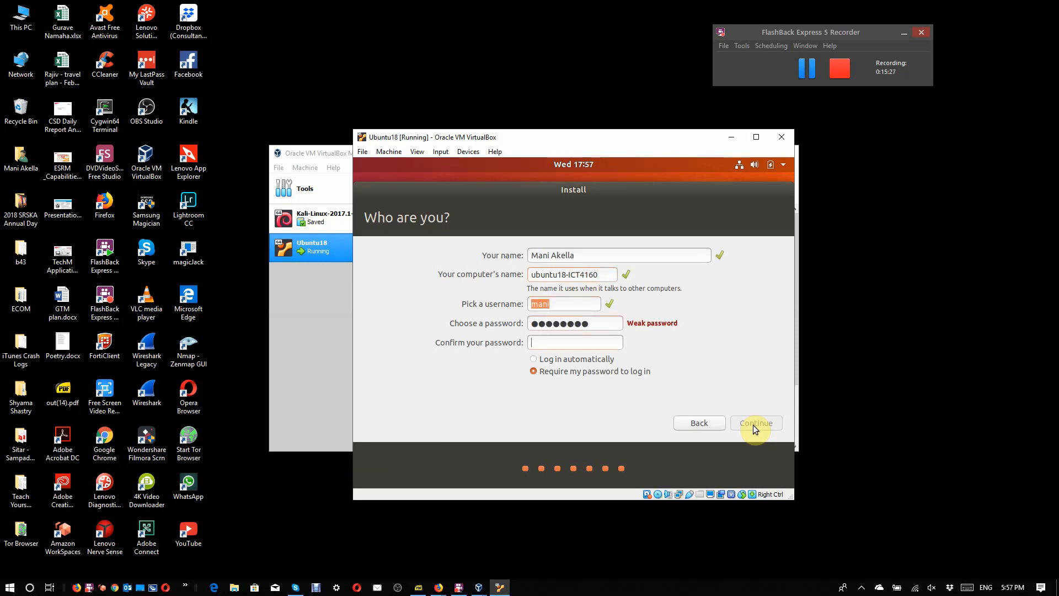
text(••••••••)
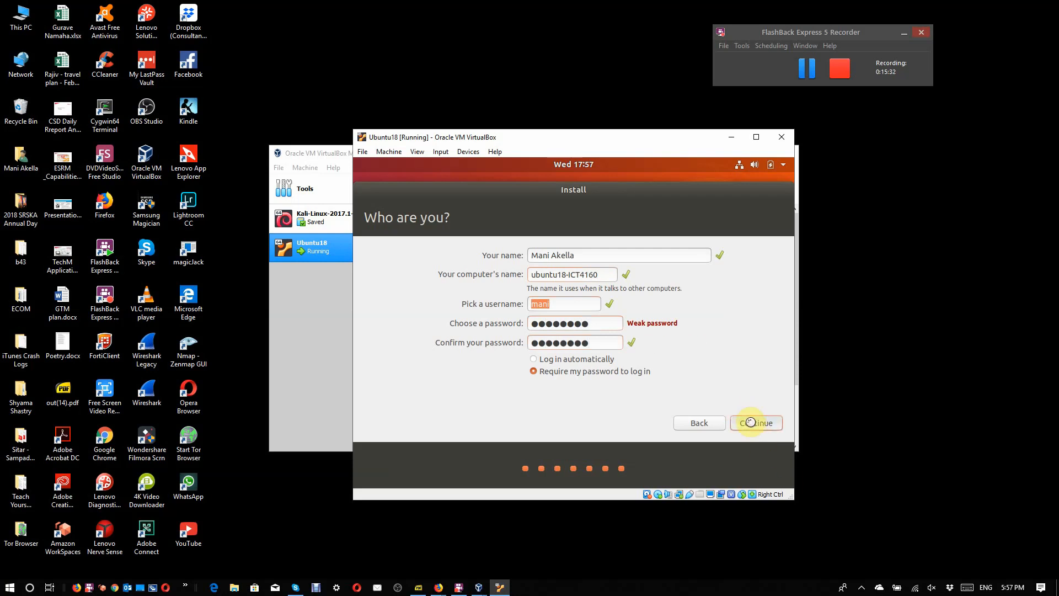
click(750, 422)
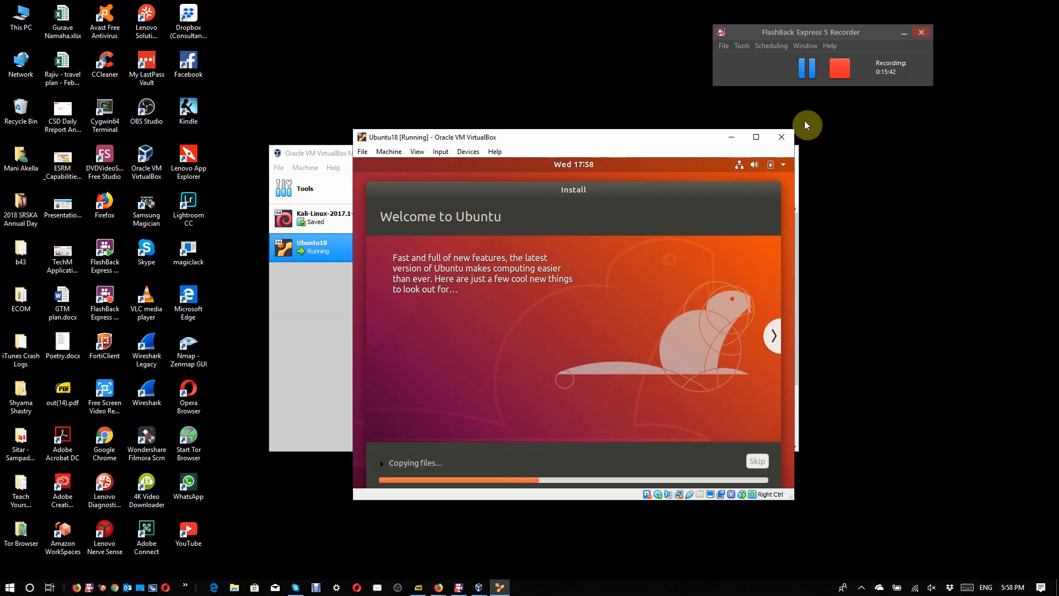
click(809, 75)
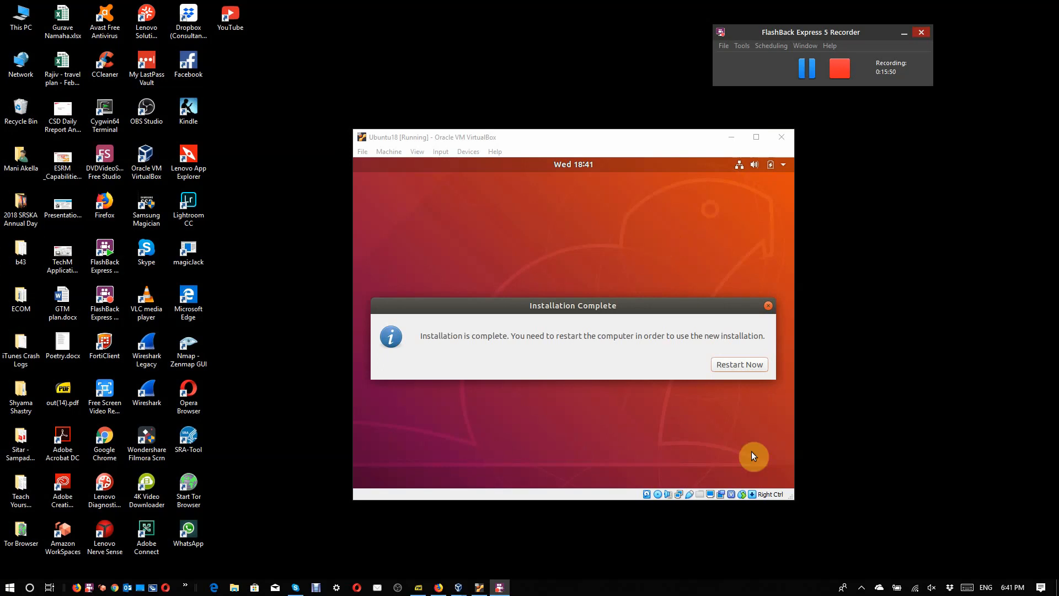
Step: Restart the virtual machine after the Ubuntu installation, checking the optical drive's options and confirming removal of the installation medium
click(753, 363)
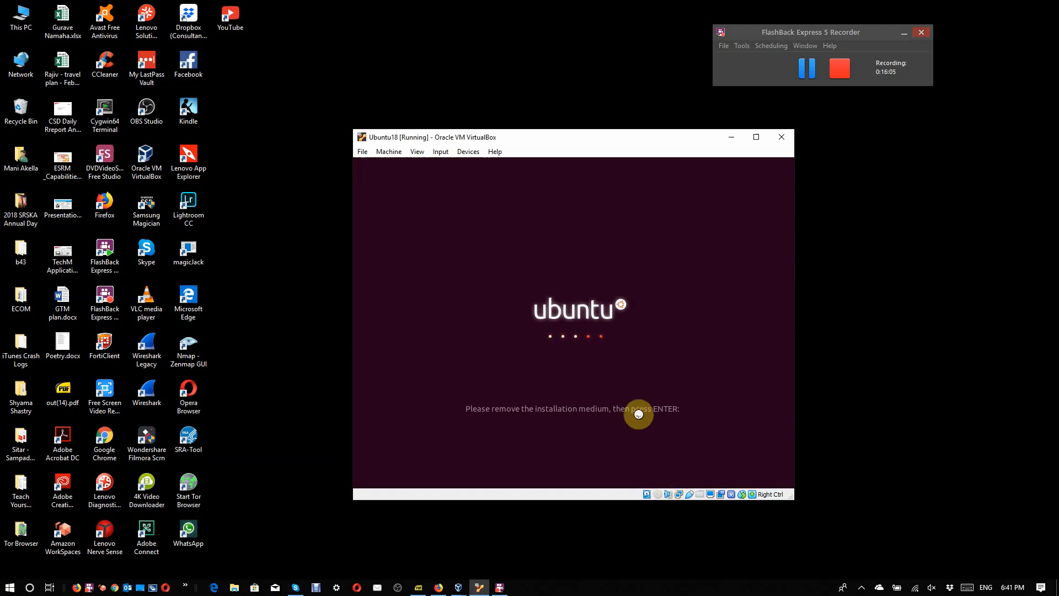
right_click(660, 498)
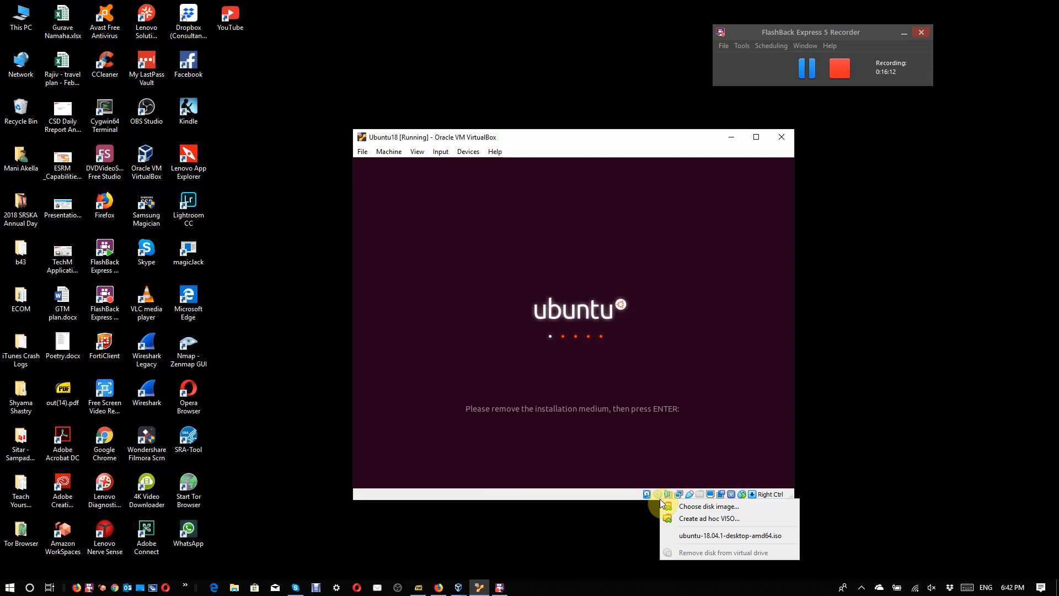
click(634, 531)
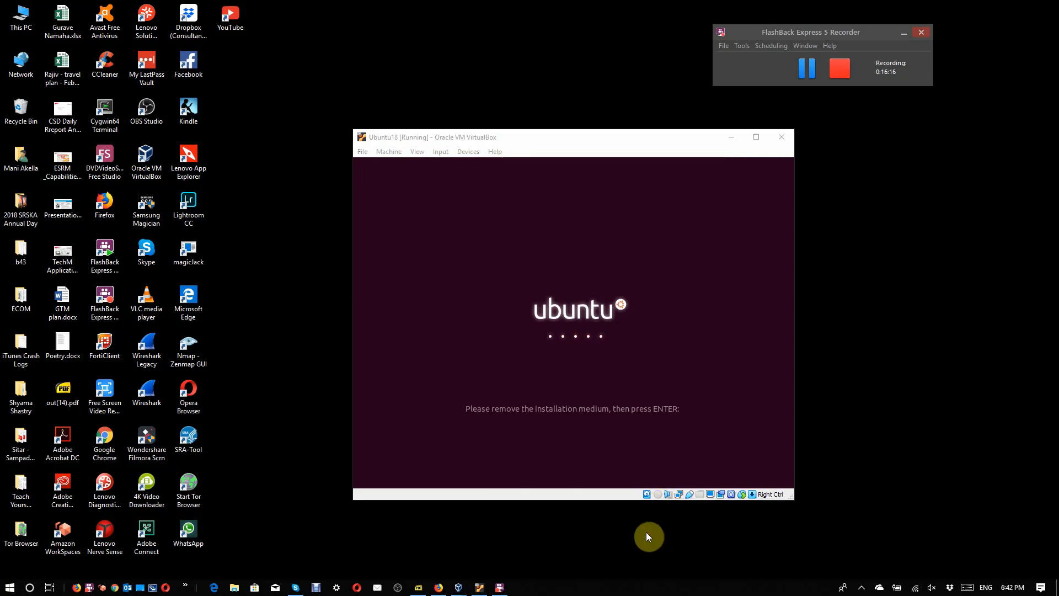
click(673, 335)
key(Return)
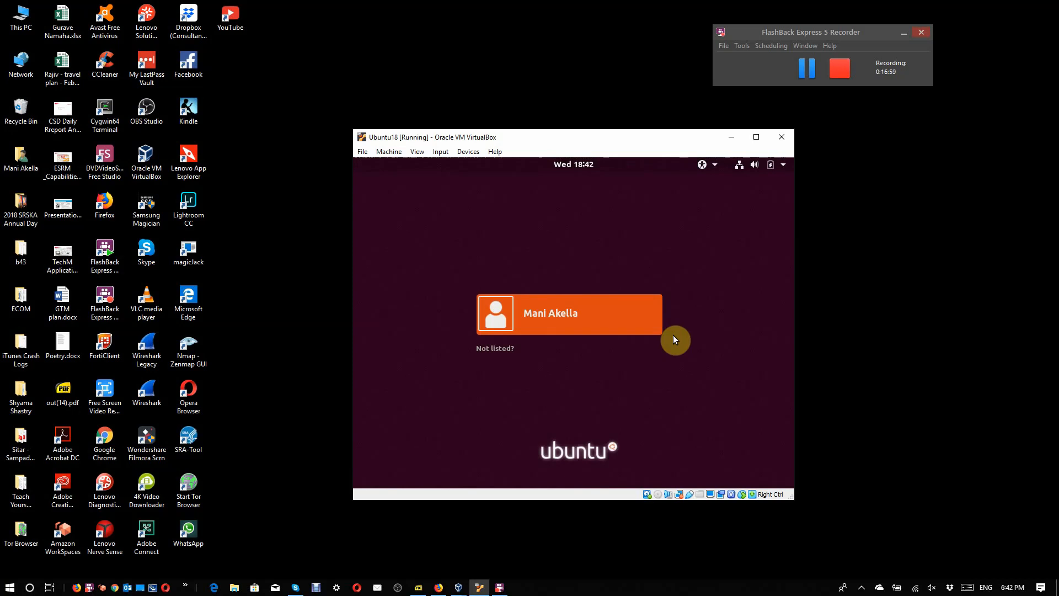
Step: Sign in to Ubuntu by choosing the listed user and entering the account password
click(604, 320)
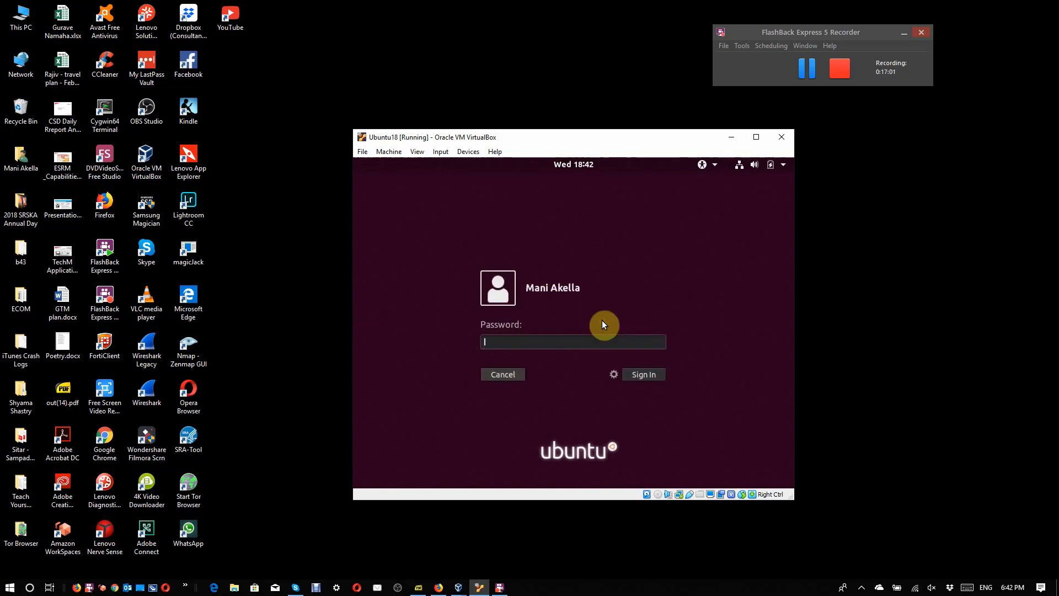
text(*********)
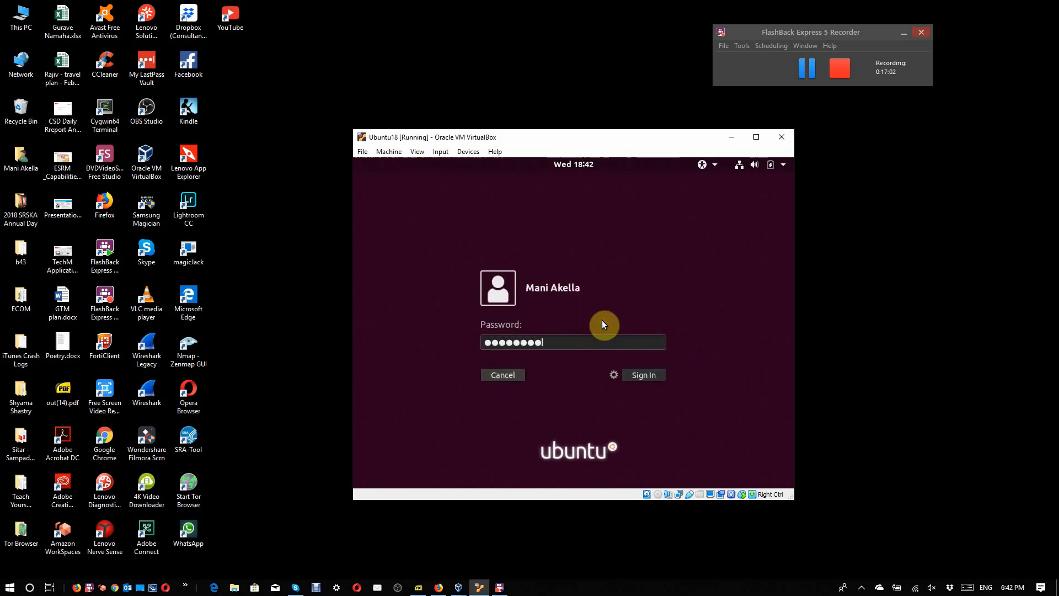
key(Return)
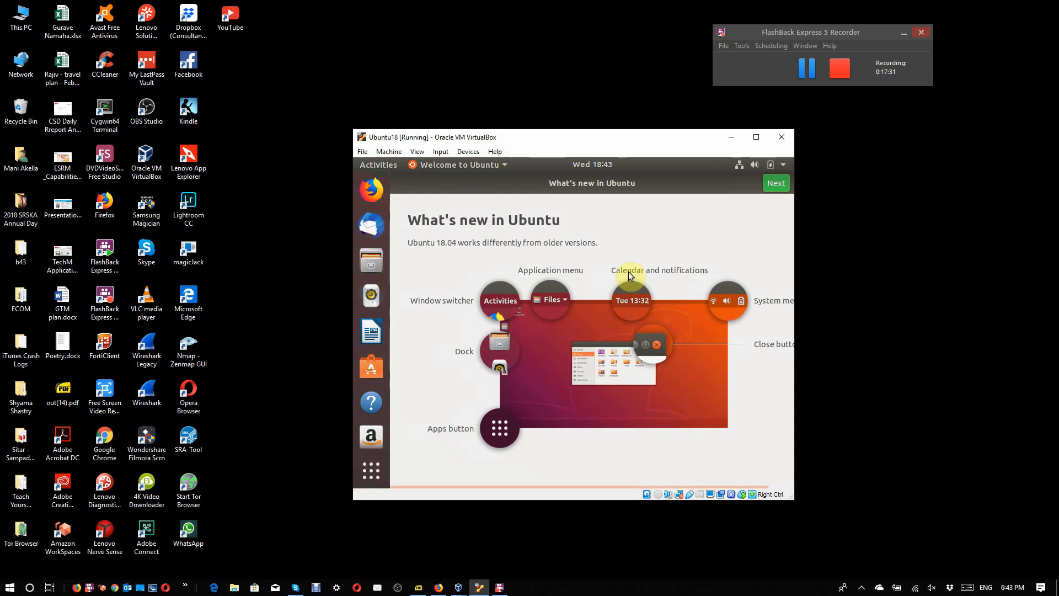
Step: Complete the Ubuntu welcome setup, skipping Livepatch and keeping the option to send system info to Canonical
click(777, 183)
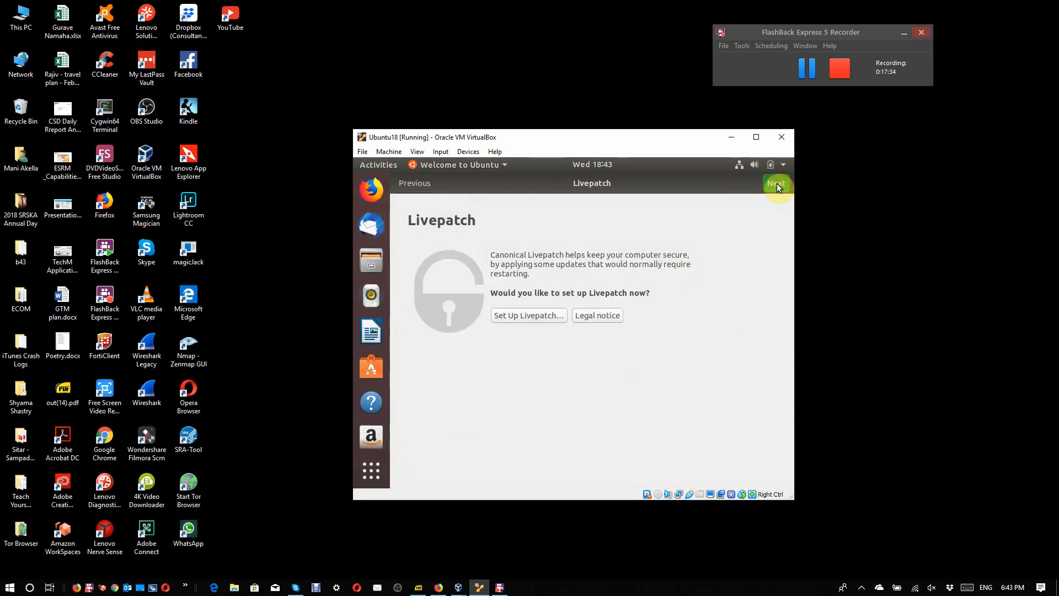
click(776, 183)
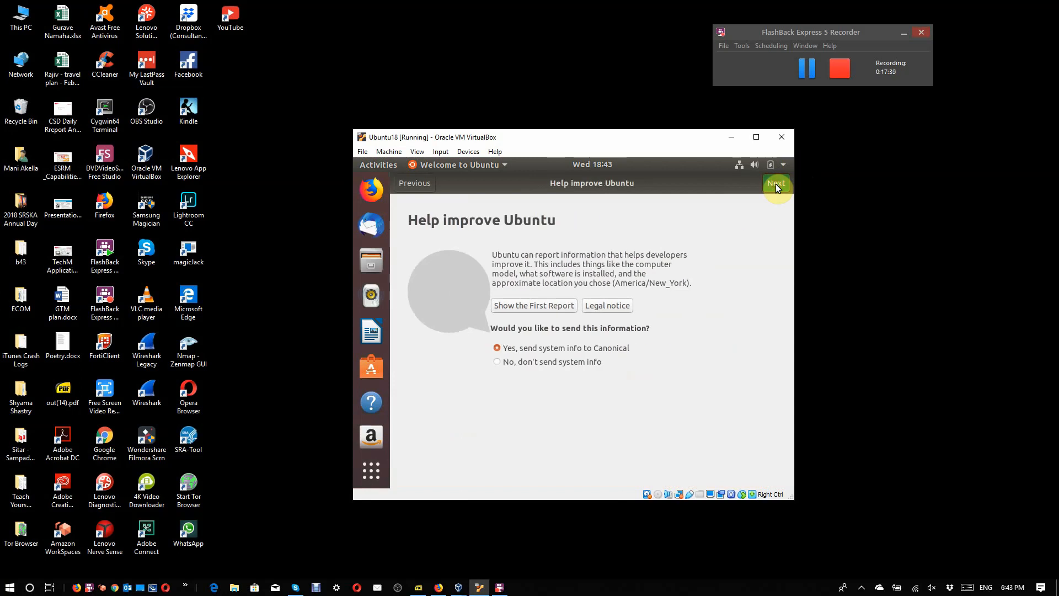
click(776, 184)
click(775, 184)
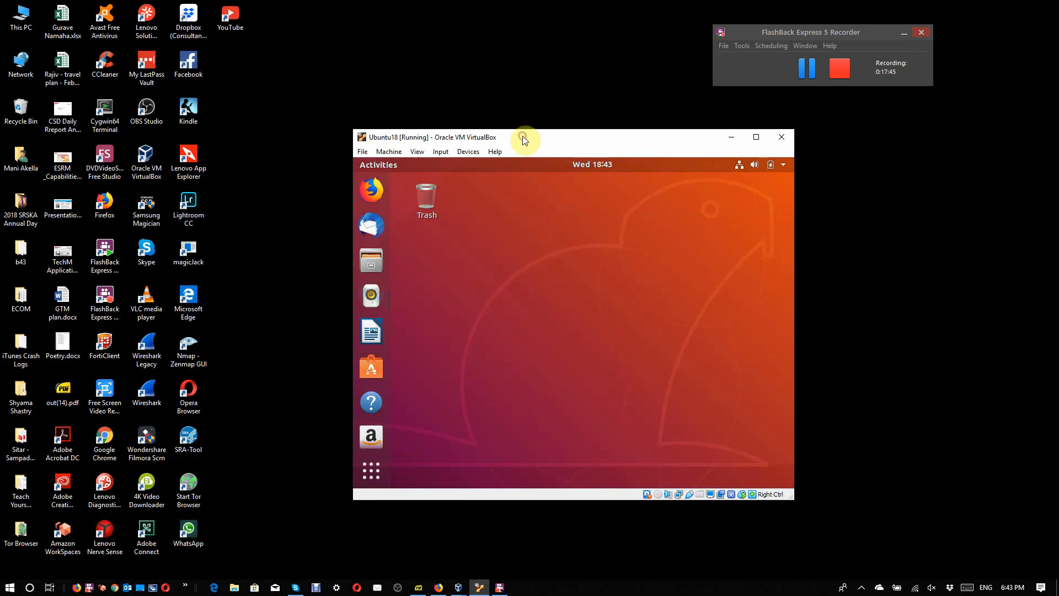
drag(523, 136, 411, 72)
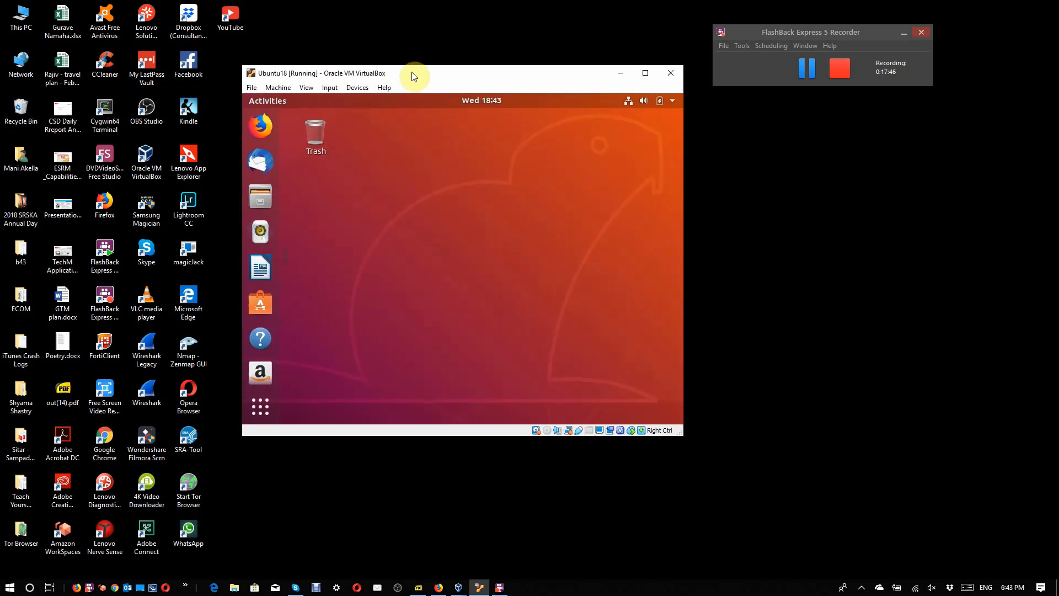
right_click(375, 224)
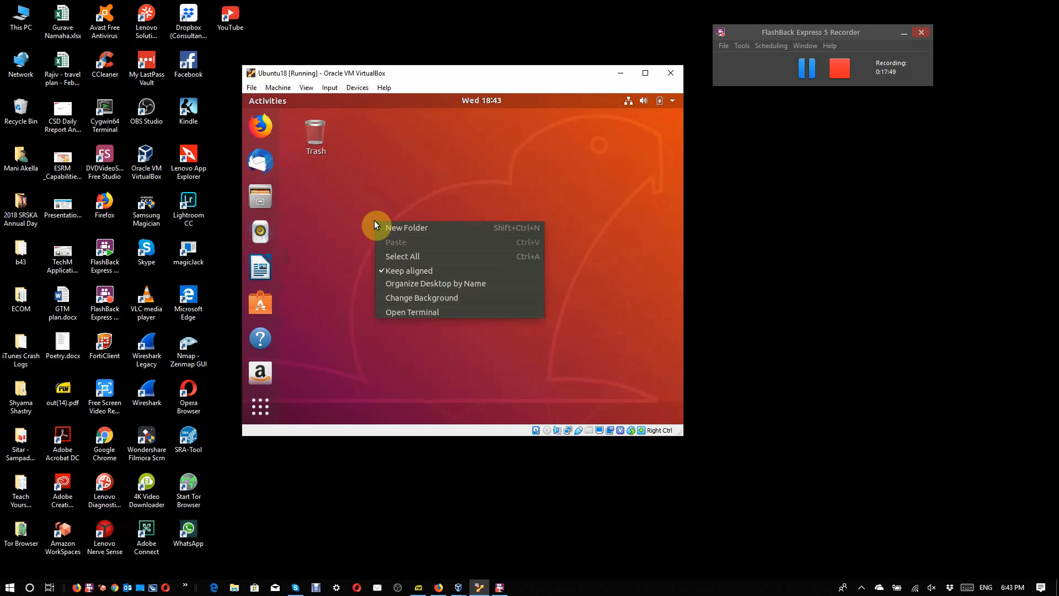
click(408, 313)
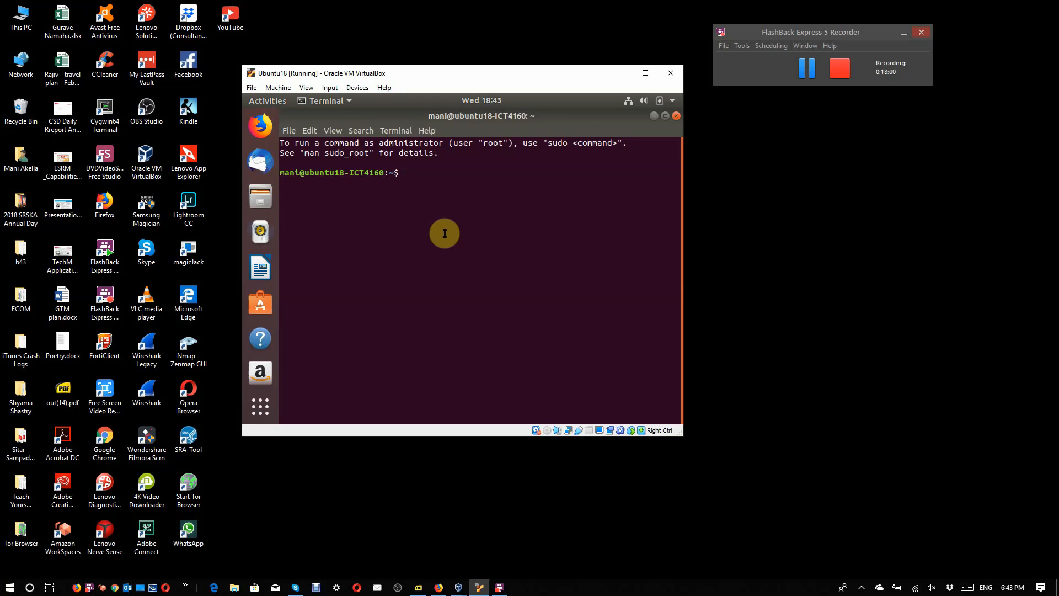
text(ping www.yahoo.com)
key(Return)
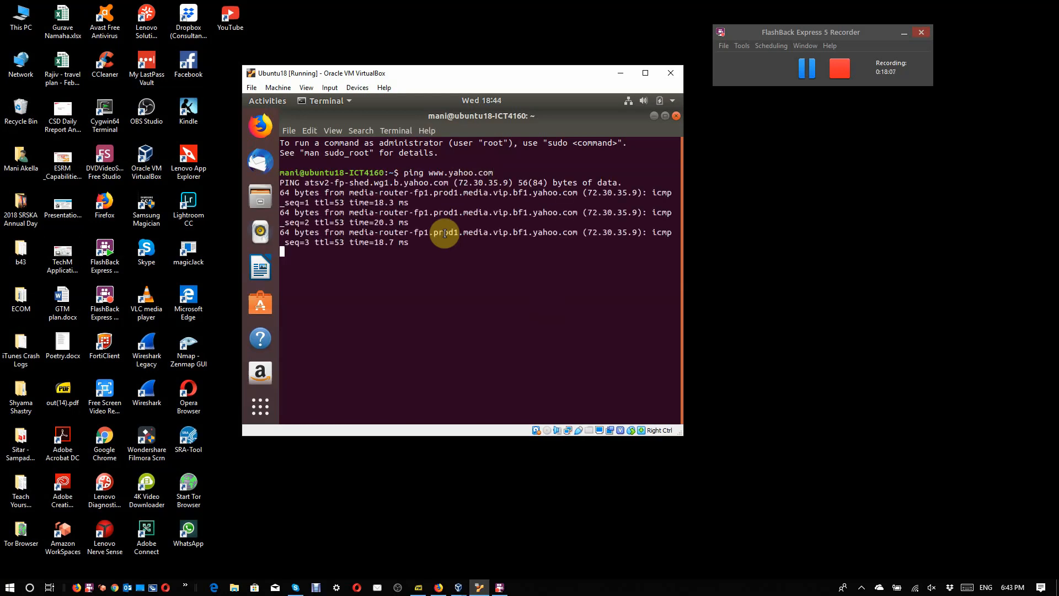
key(ctrl+c)
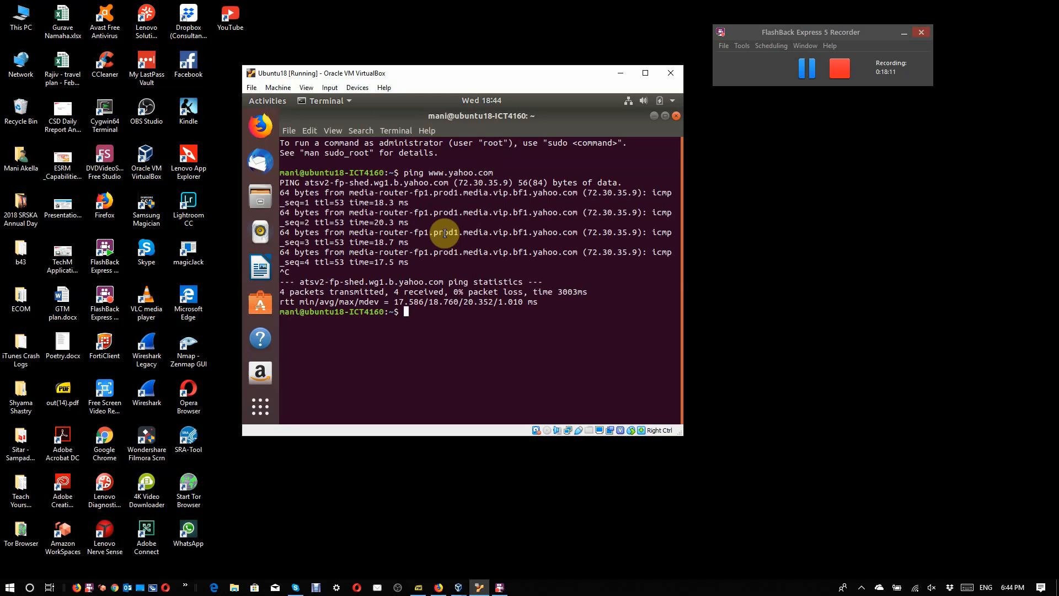
text(clear)
key(Return)
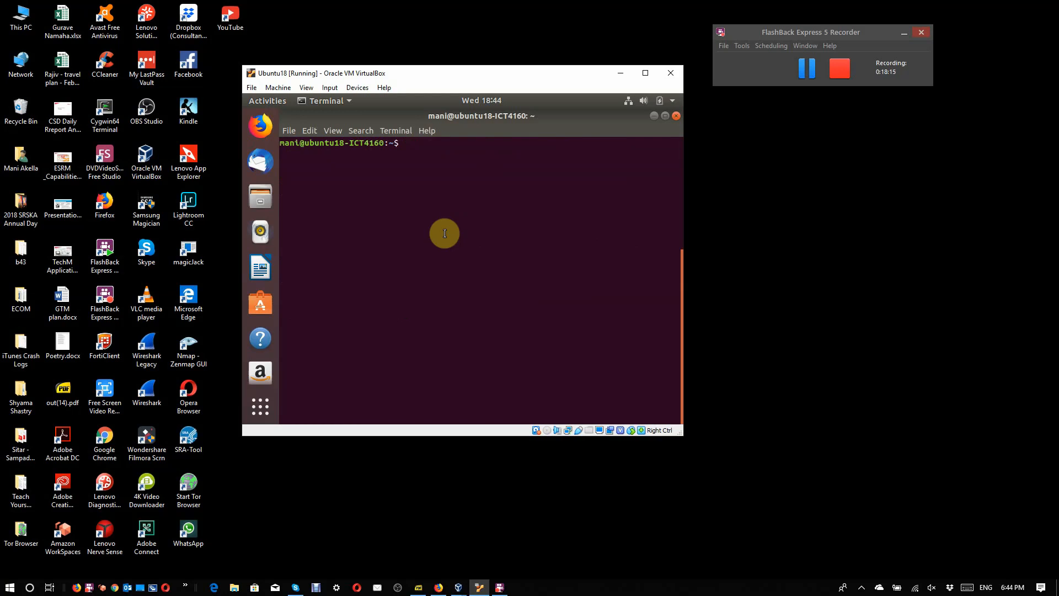
text(sudo apt-get install)
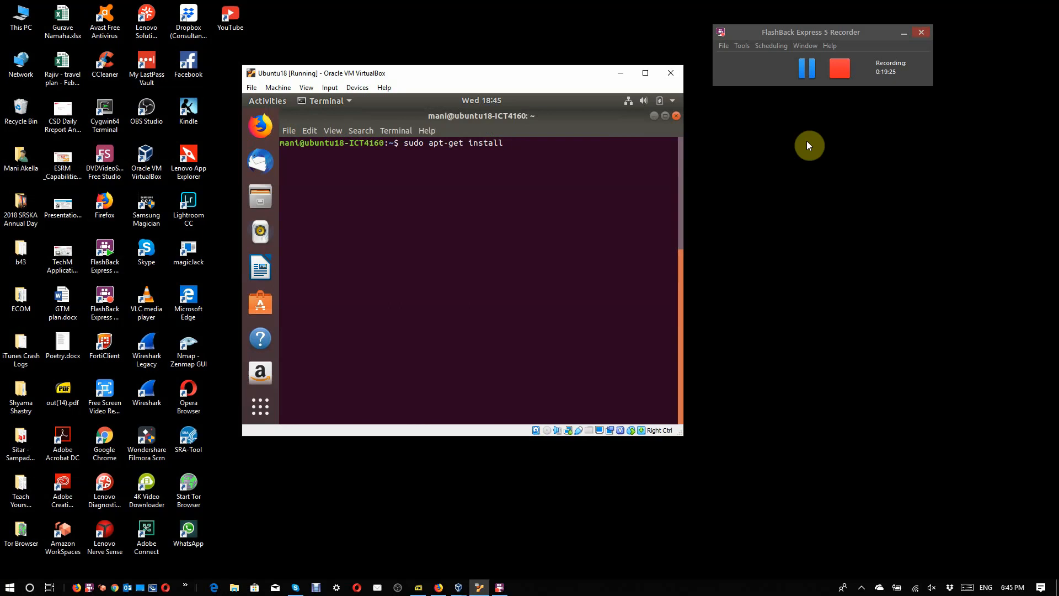
click(803, 77)
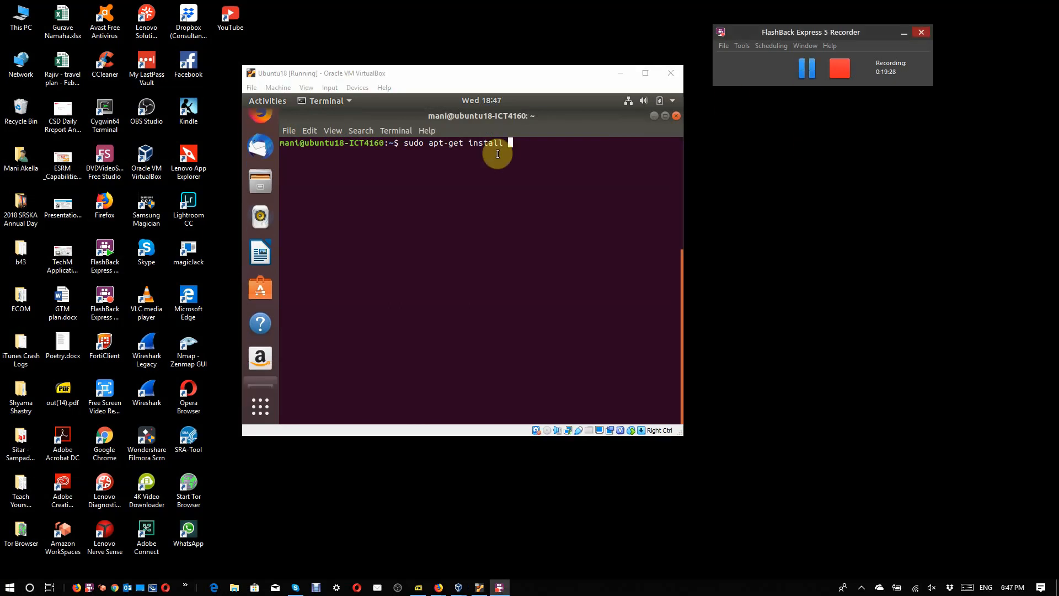
click(497, 154)
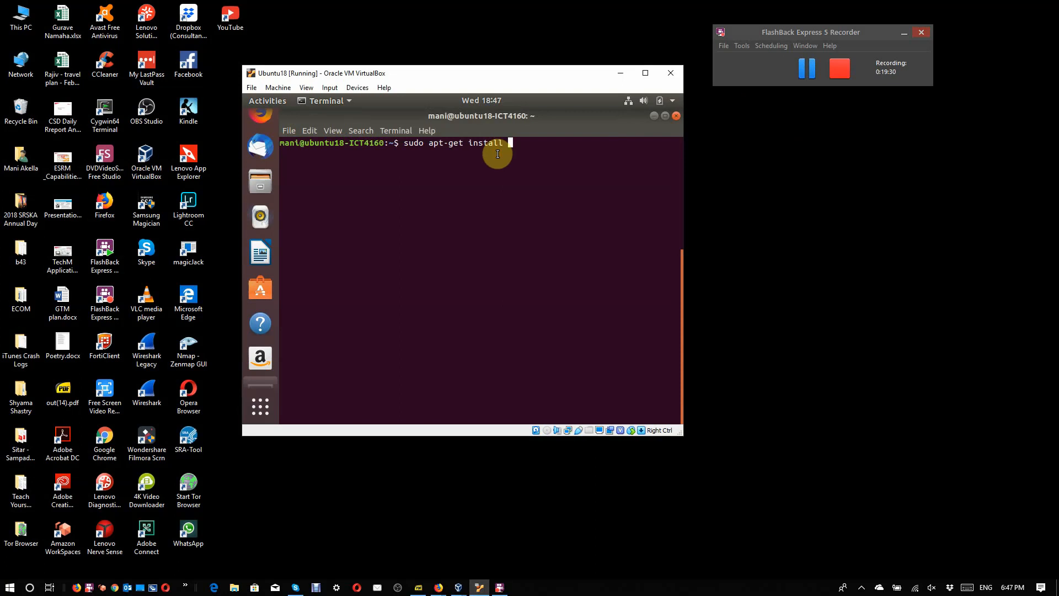
key(BackSpace)
key(BackSpace)
key(BackSpace)
key(BackSpace)
key(BackSpace)
key(BackSpace)
key(BackSpace)
key(BackSpace)
key(BackSpace)
key(BackSpace)
key(BackSpace)
key(BackSpace)
key(BackSpace)
key(BackSpace)
key(BackSpace)
key(BackSpace)
key(BackSpace)
key(BackSpace)
key(BackSpace)
key(BackSpace)
Step: Refresh the package lists with sudo apt update -y, entering the account password for sudo
text(sudo apt update -y)
key(Return)
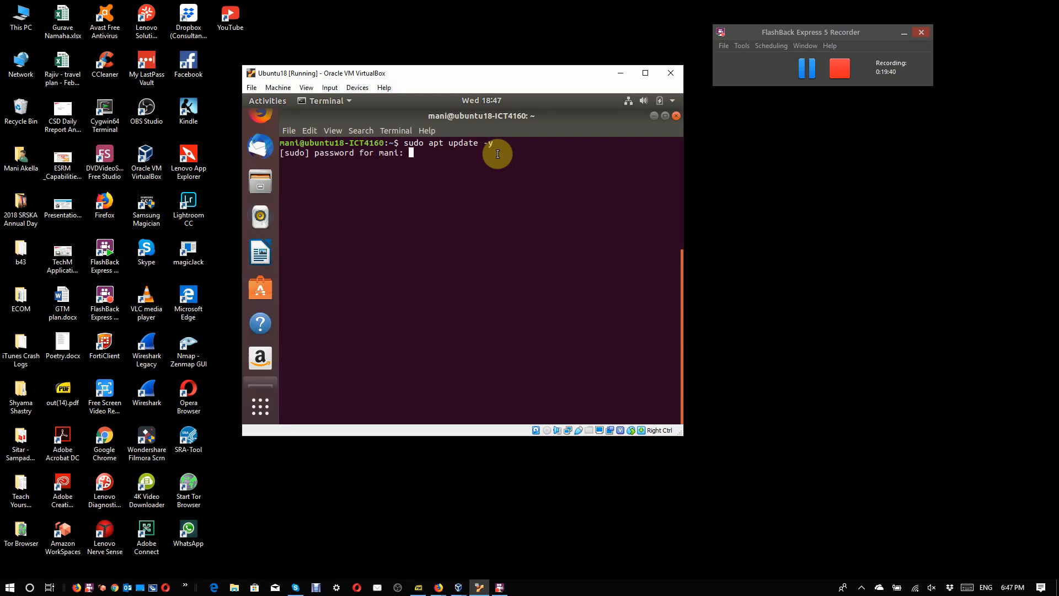
key(Return)
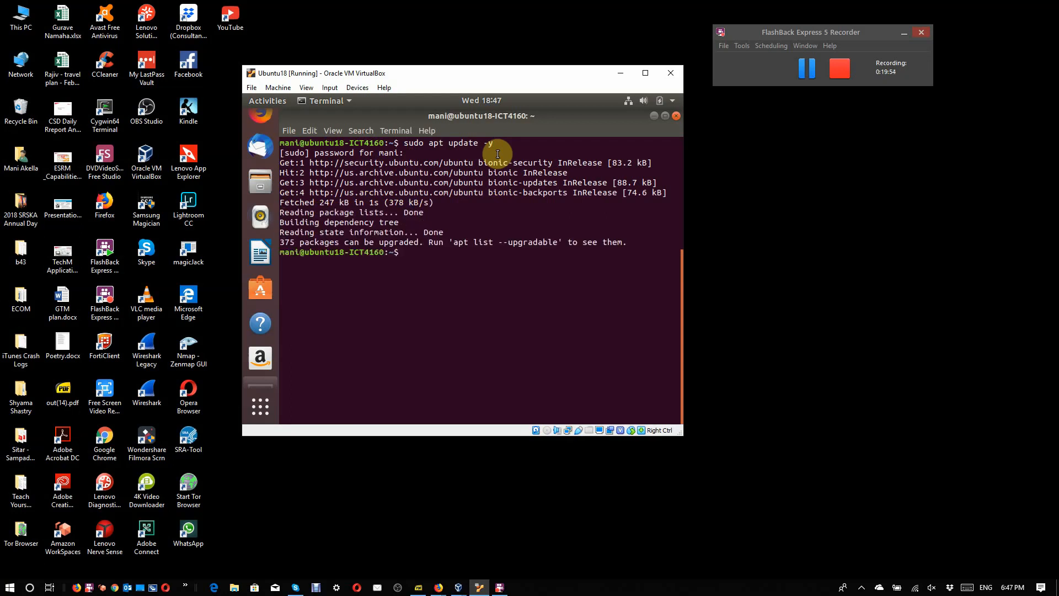
Step: Upgrade all installed packages with sudo apt upgrade -y
key(Up)
key(BackSpace)
key(BackSpace)
key(BackSpace)
key(BackSpace)
key(BackSpace)
key(BackSpace)
key(BackSpace)
key(BackSpace)
key(BackSpace)
text(upgrade -y)
key(Return)
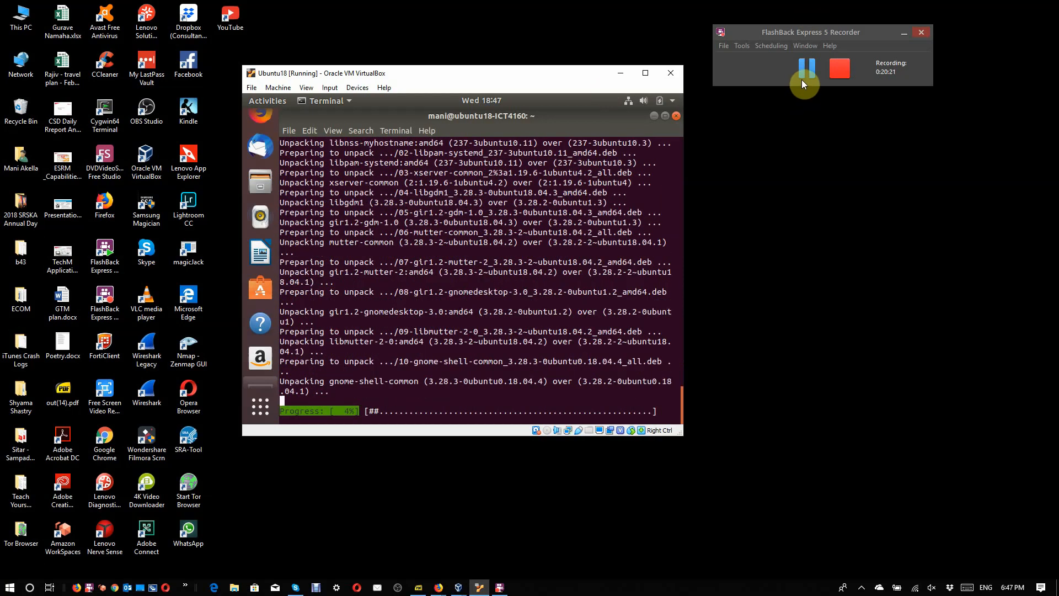
click(802, 78)
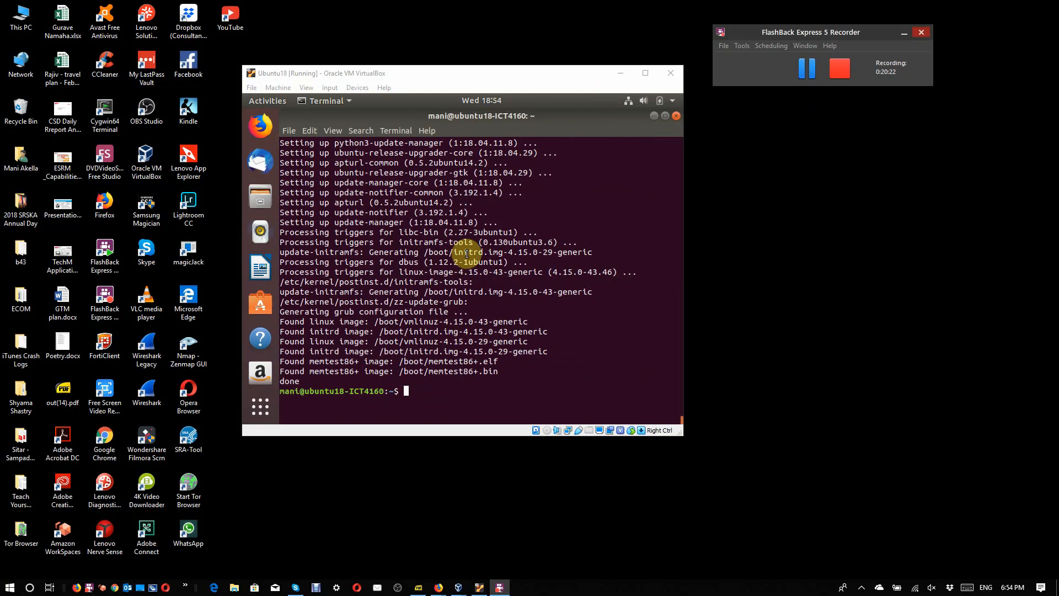
Step: Run the distribution upgrade with sudo apt dist-upgrade -y and close the terminal
click(465, 266)
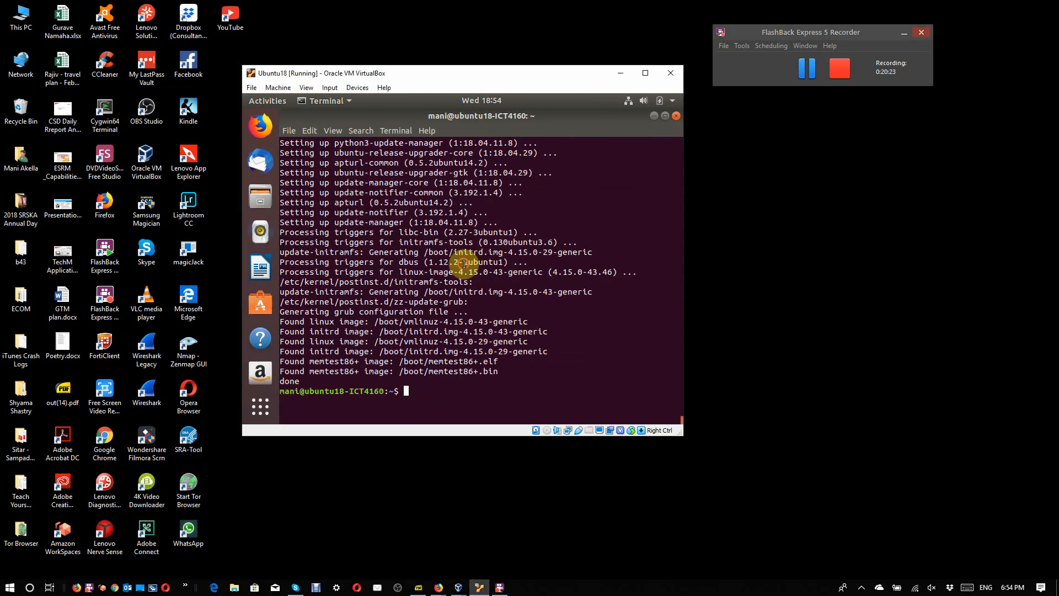
text(sudo apt upgrade -y)
key(Left)
key(Left)
key(Left)
key(Left)
key(Left)
key(Left)
key(Left)
key(Left)
key(Left)
key(Left)
text(dist-)
key(Return)
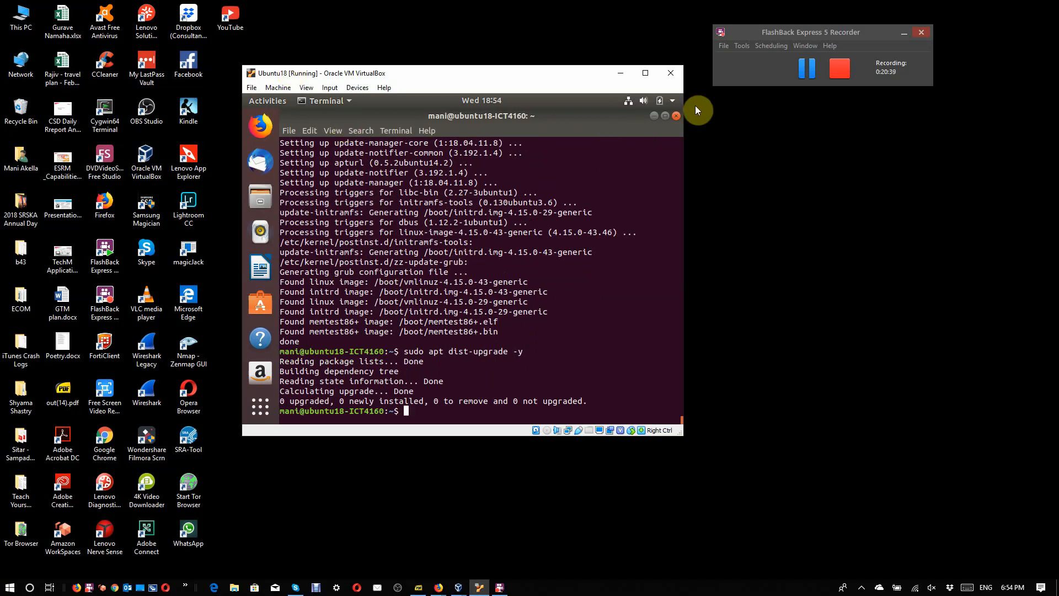
click(677, 117)
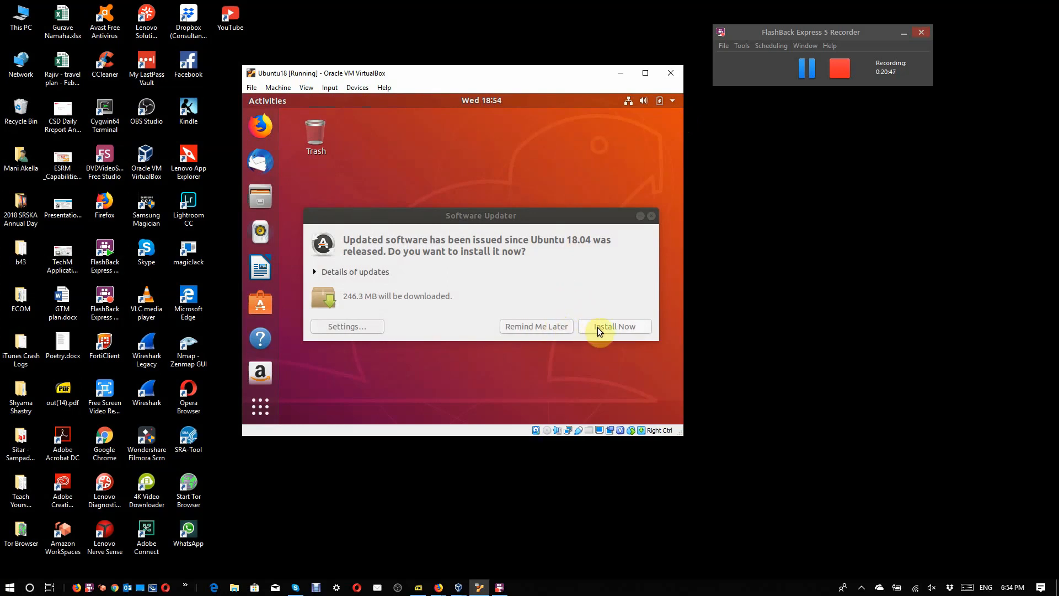
Step: Postpone the Software Updater's offered updates and insert the Guest Additions CD image into the virtual machine
click(548, 326)
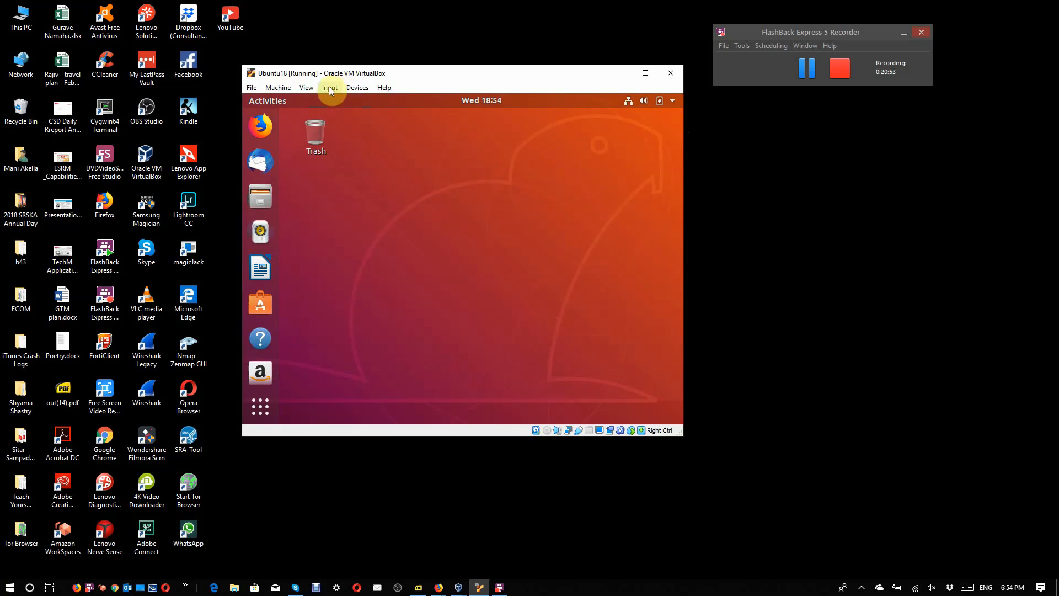
click(286, 89)
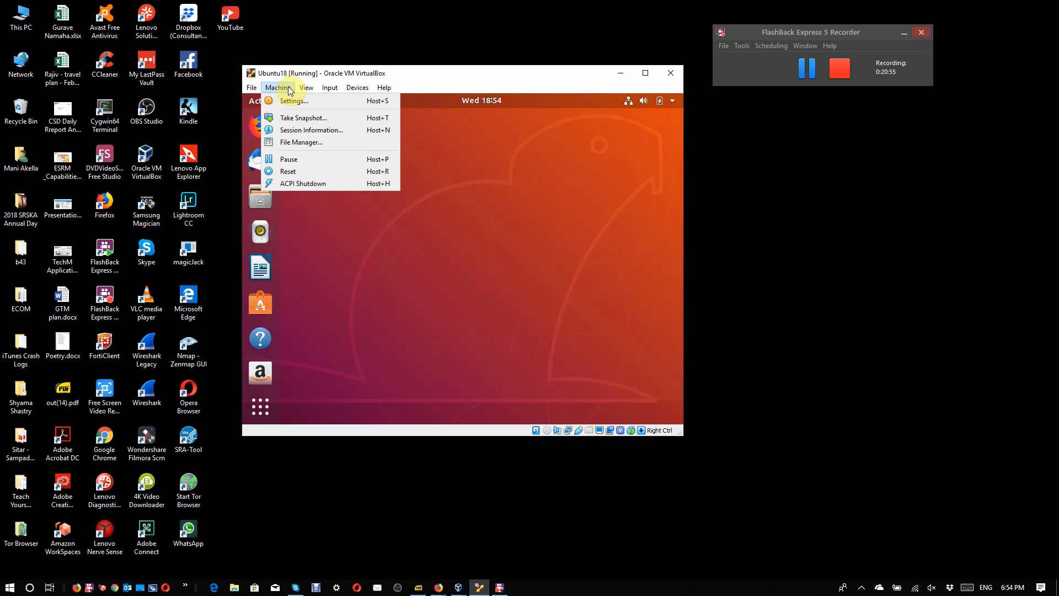
mouse_move(356, 89)
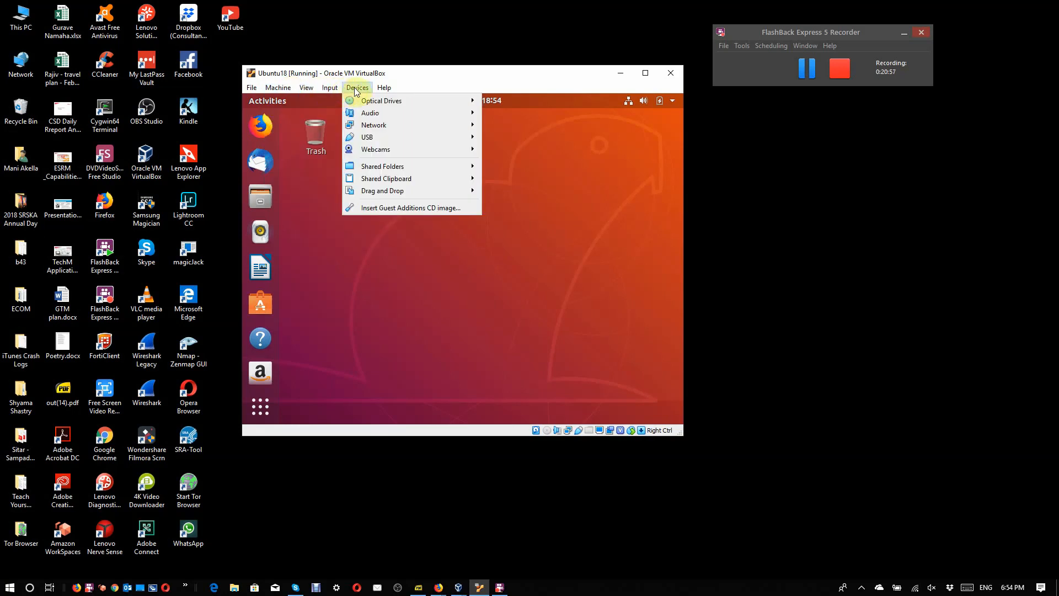
click(381, 207)
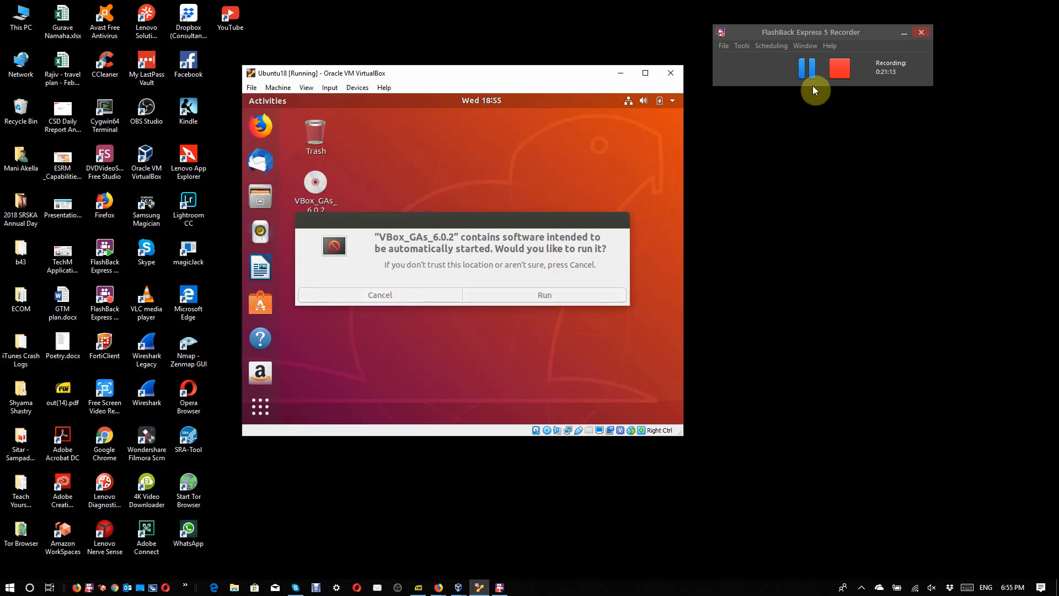
click(804, 70)
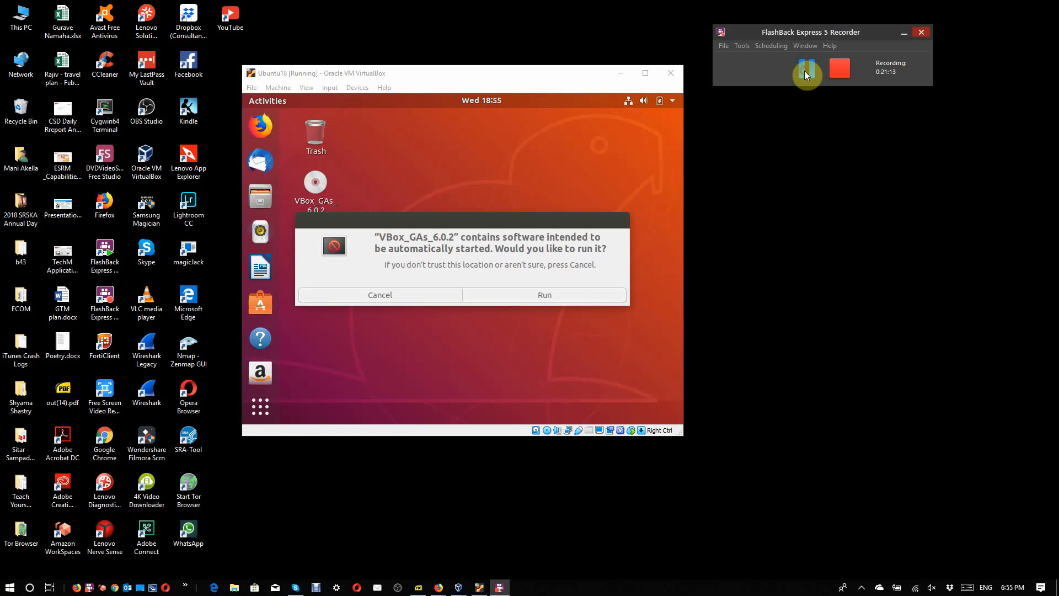
Step: Run the VBox_GAs_6.0.2 installer, authenticating with the account password, and close its terminal window
click(542, 293)
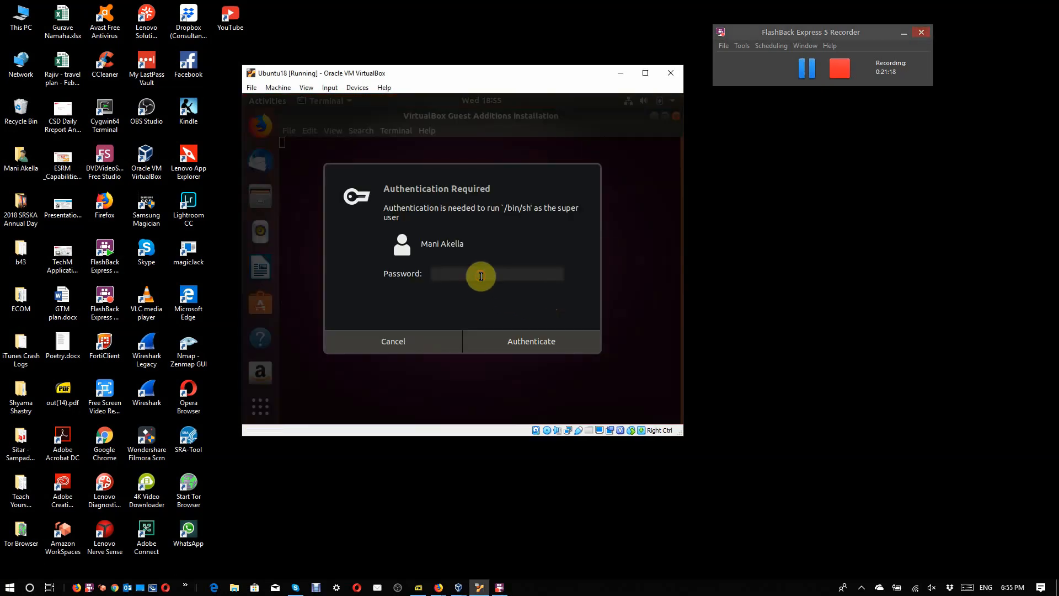
text(******)
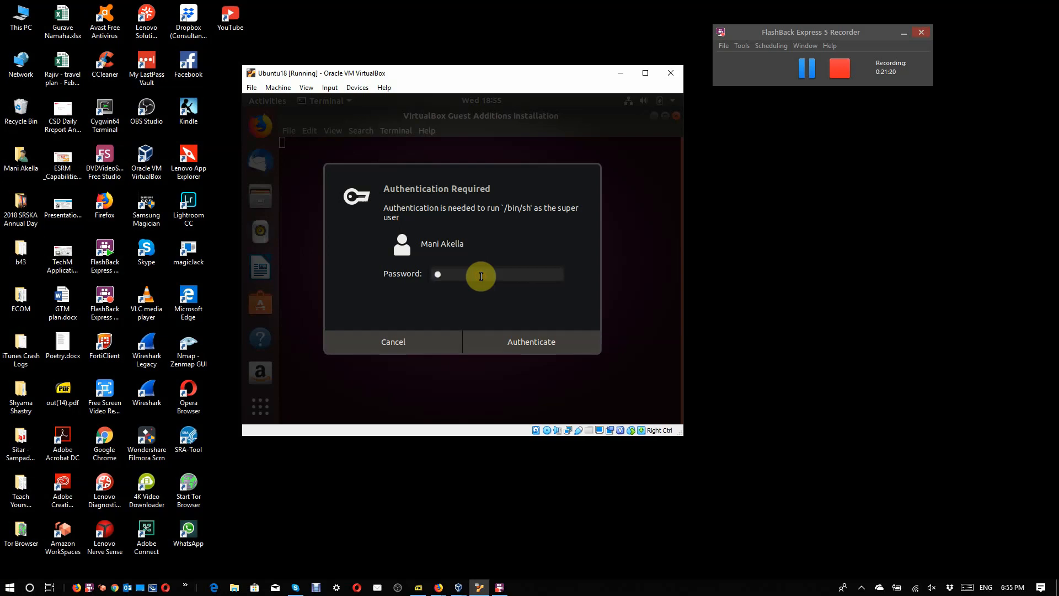
text(*)
key(Return)
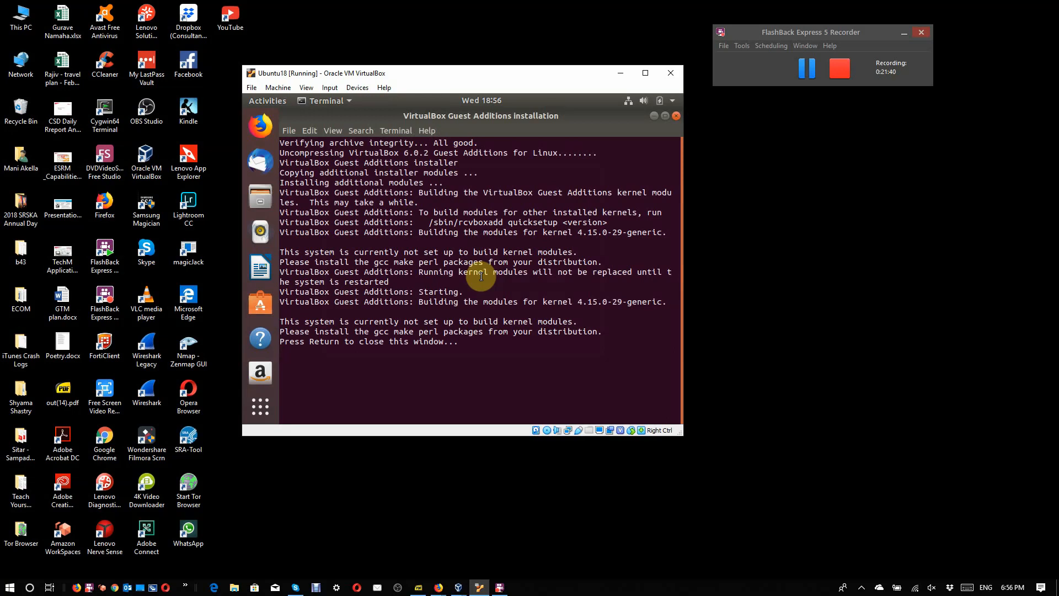
key(Return)
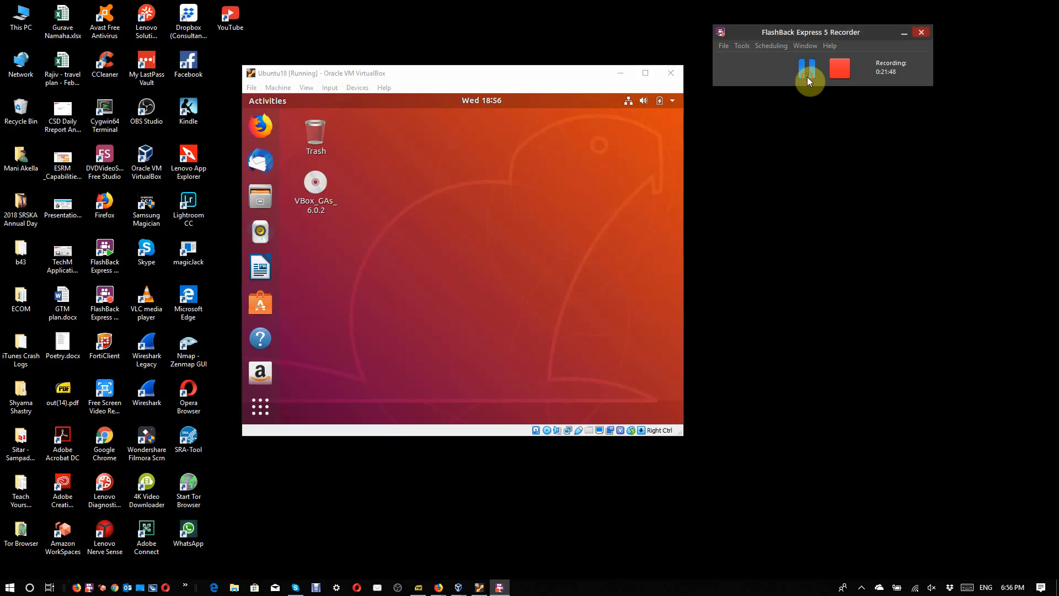
Step: In a new terminal, run sudo apt install build-essential dkms linux-headers-$(uname -r), entering the account password and accepting the installation
click(395, 283)
right_click(395, 282)
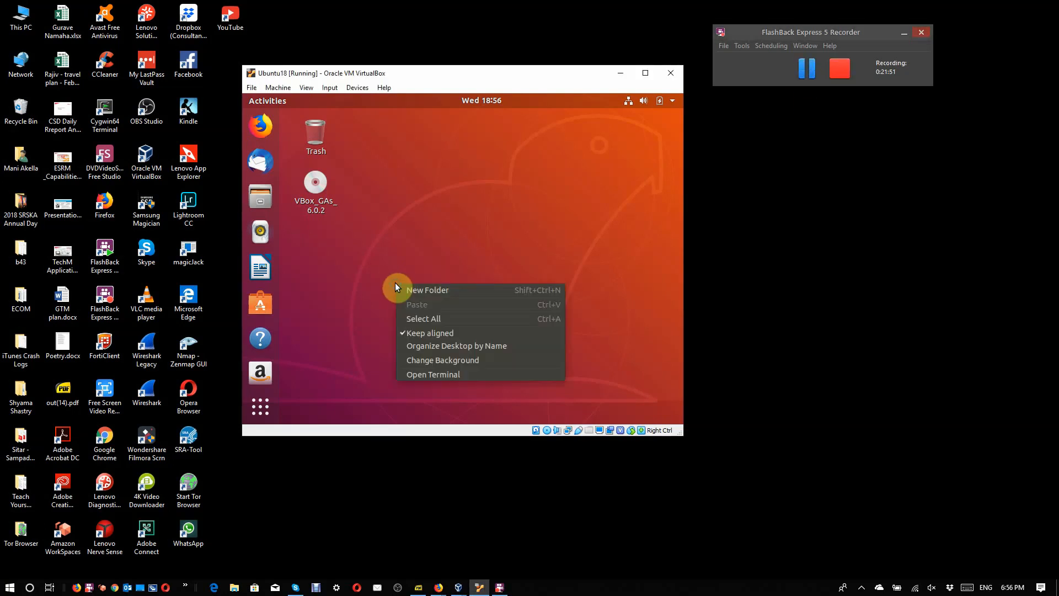
click(449, 378)
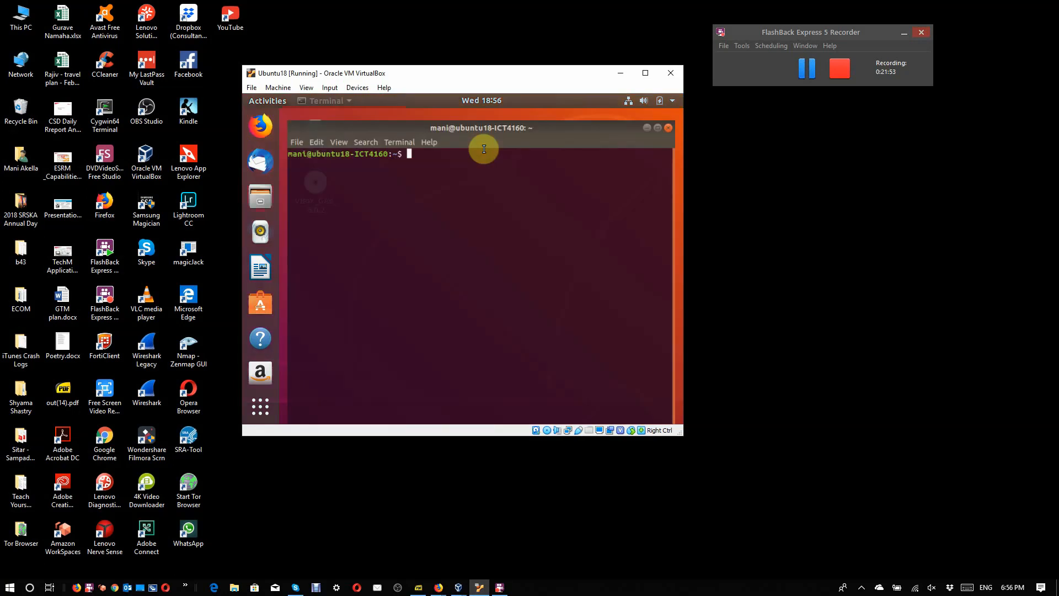
right_click(422, 170)
click(438, 203)
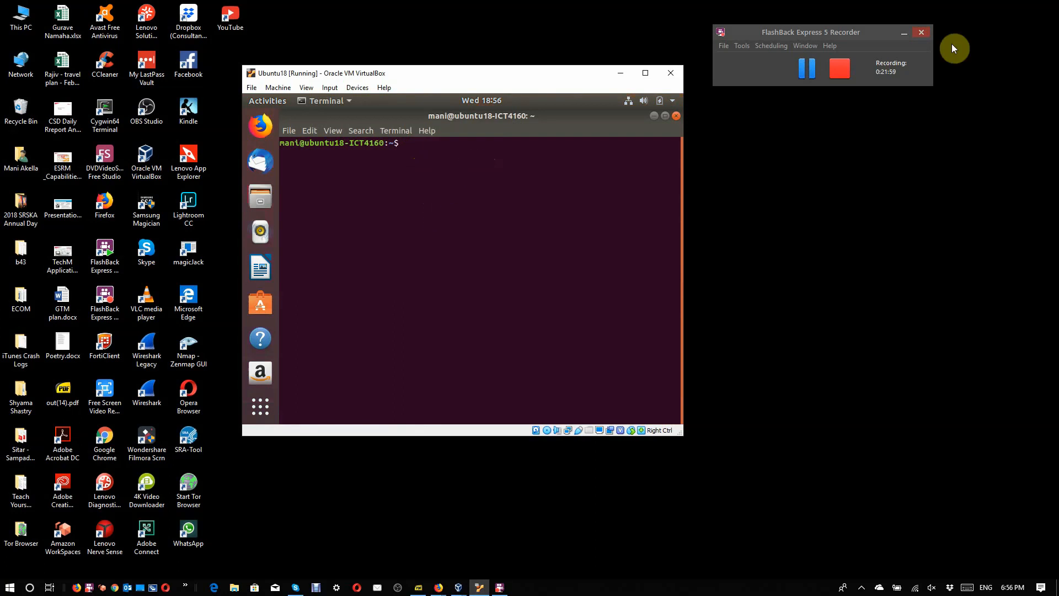
click(813, 58)
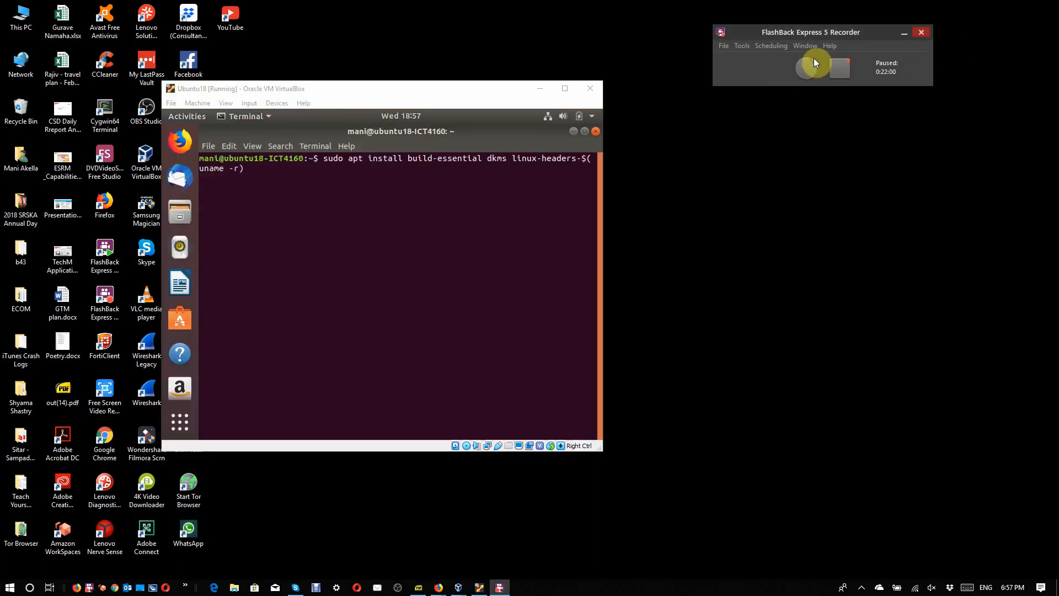
click(462, 225)
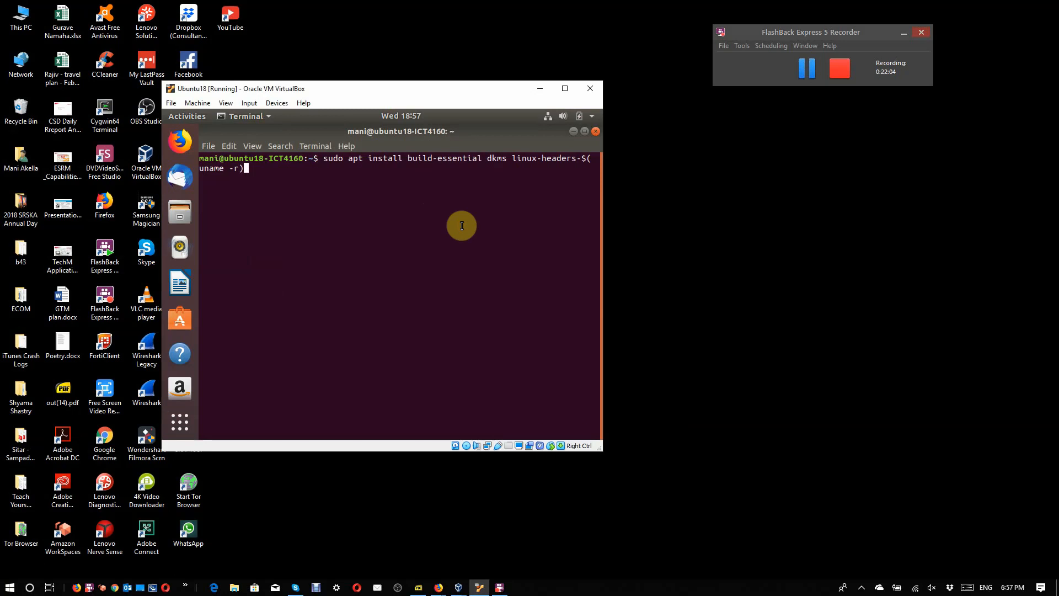
key(Return)
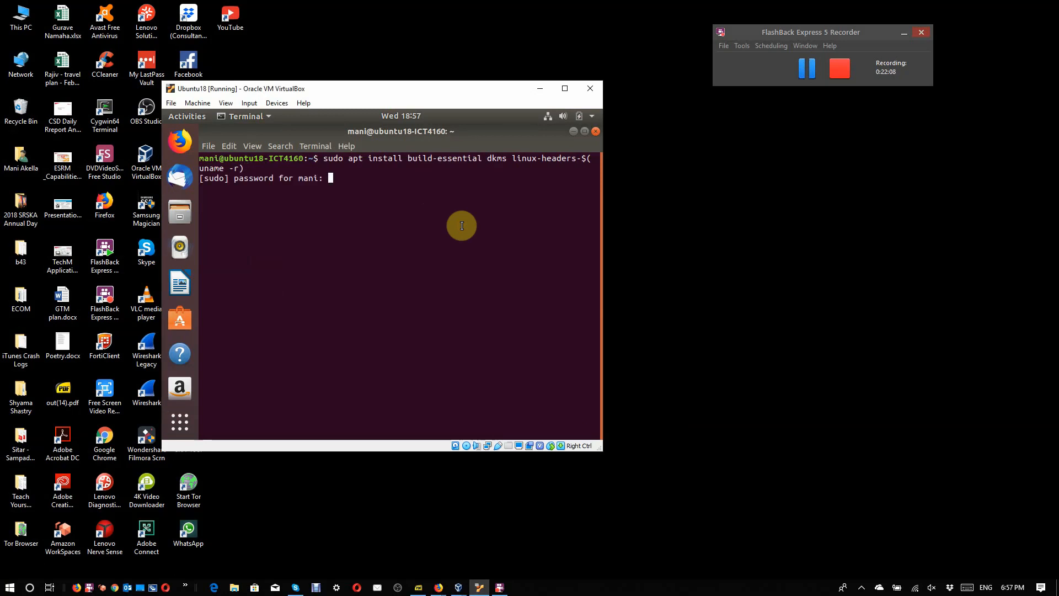
key(Return)
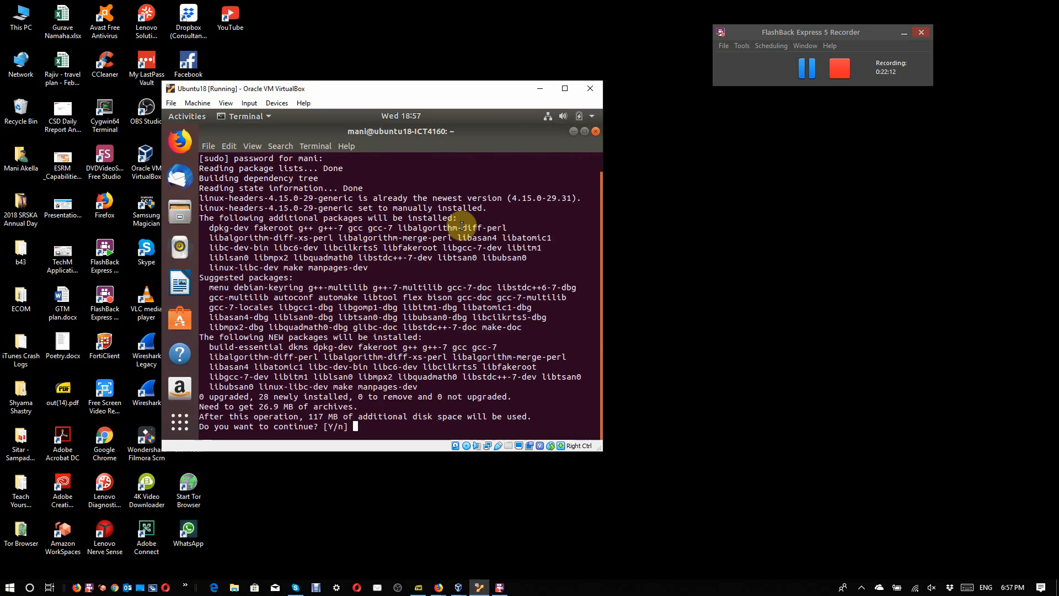
text(y)
key(Return)
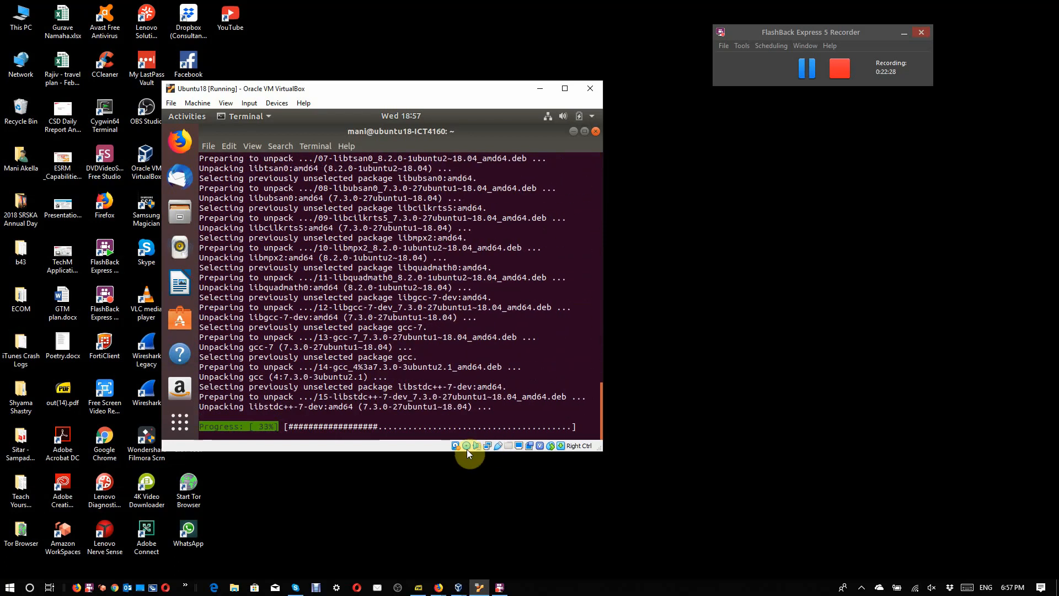
Step: Remove the Guest Additions disk from the virtual drive with a forced unmount and close the terminal
click(466, 449)
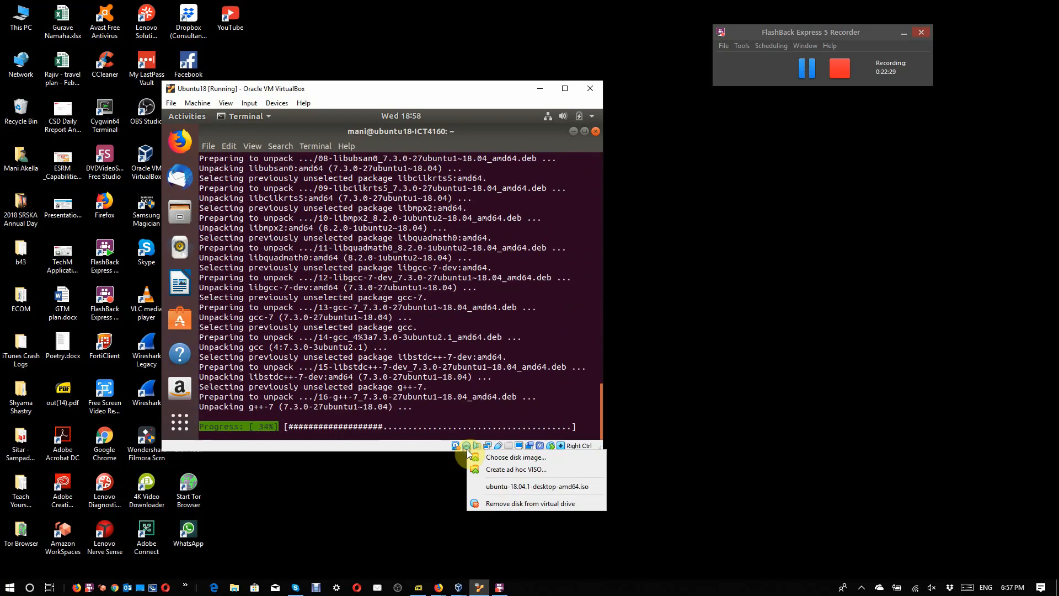
click(491, 504)
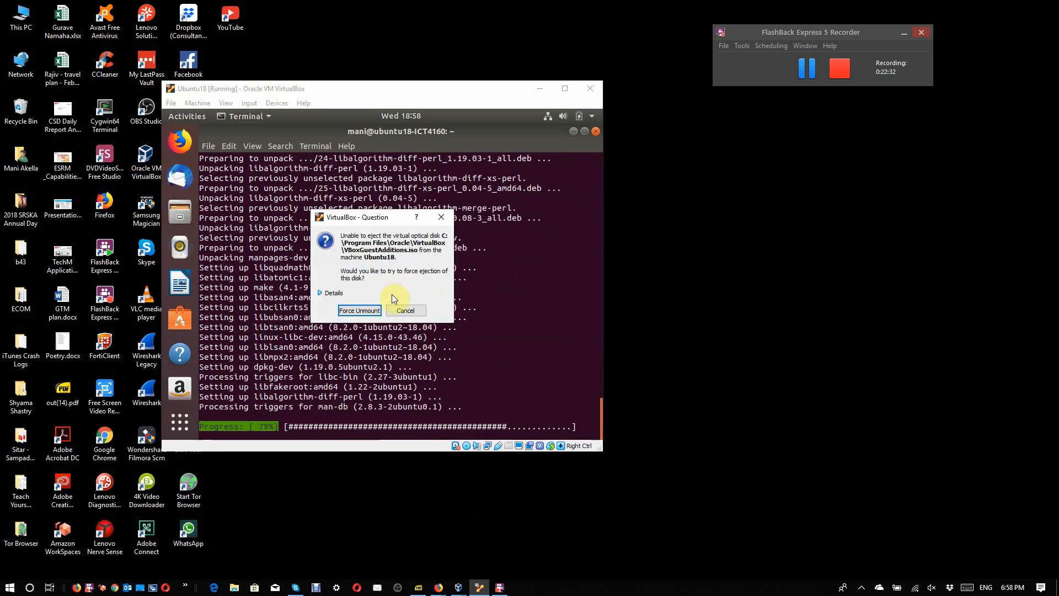
click(373, 312)
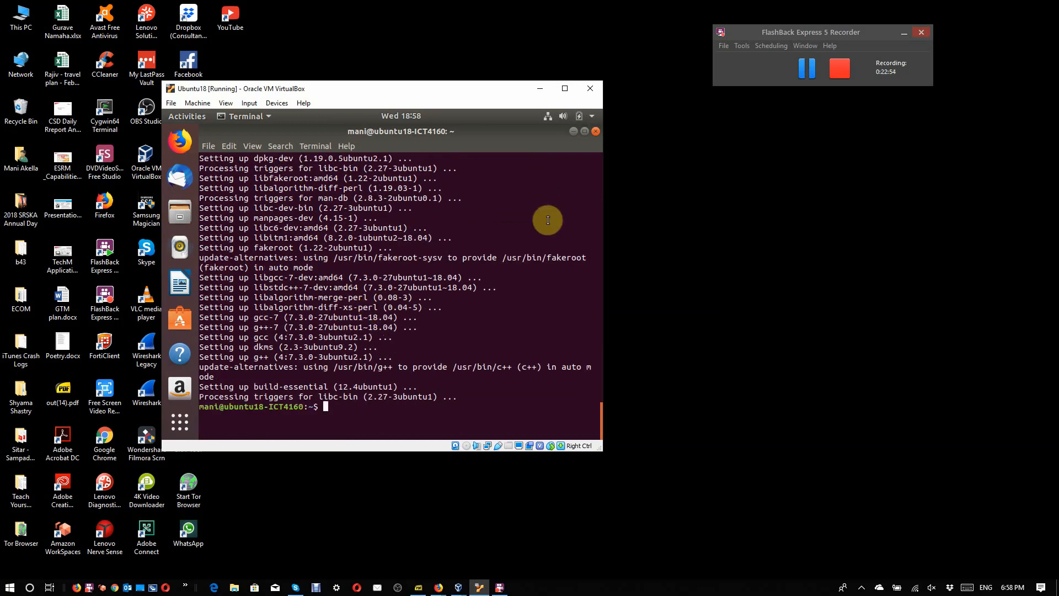
click(596, 131)
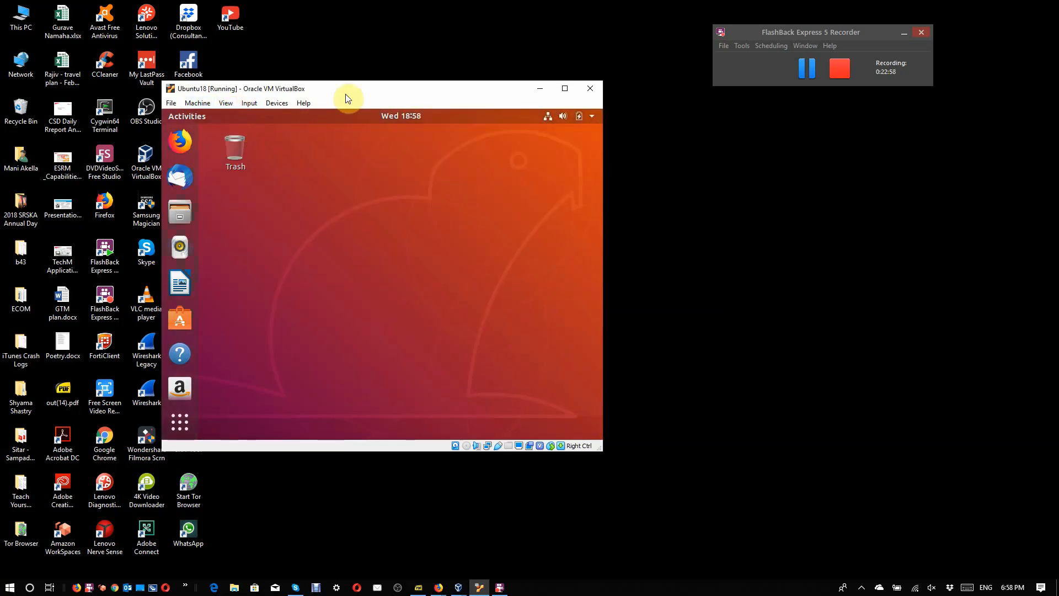
Step: Reinsert the Guest Additions CD image into the virtual machine and run its installer
click(273, 107)
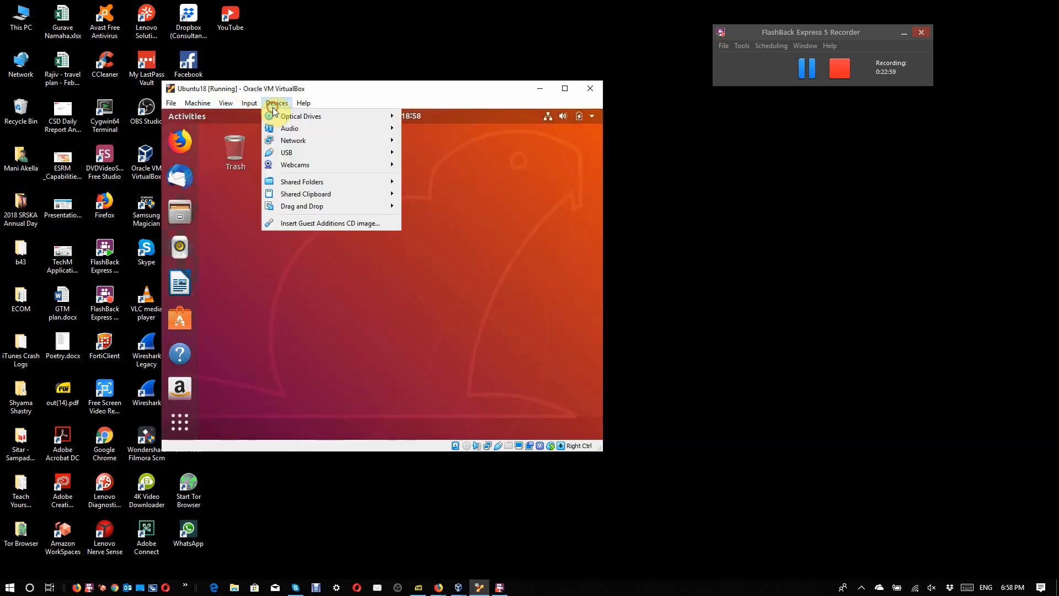
click(330, 224)
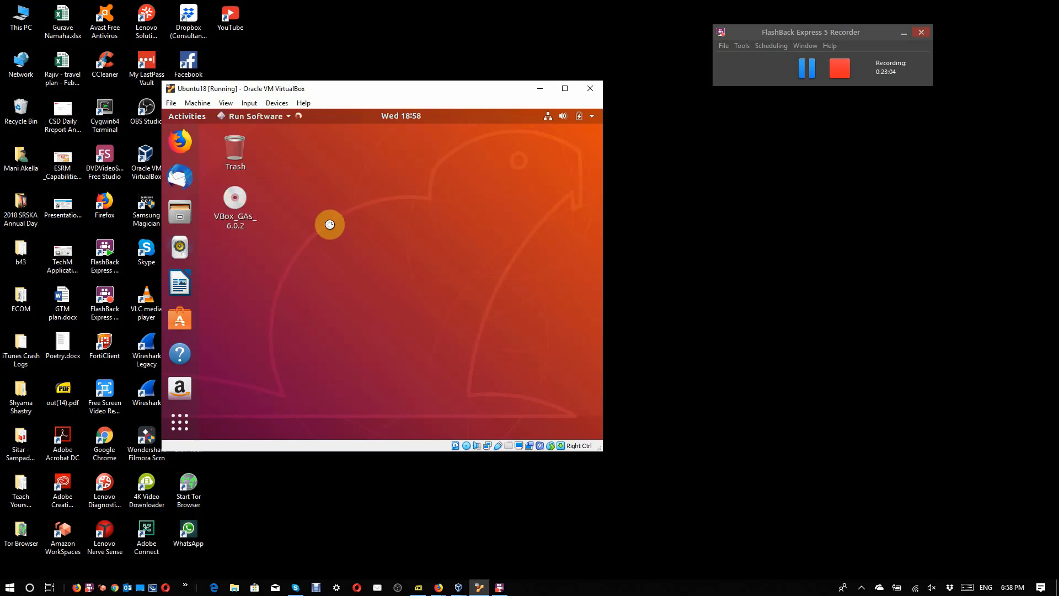
click(471, 312)
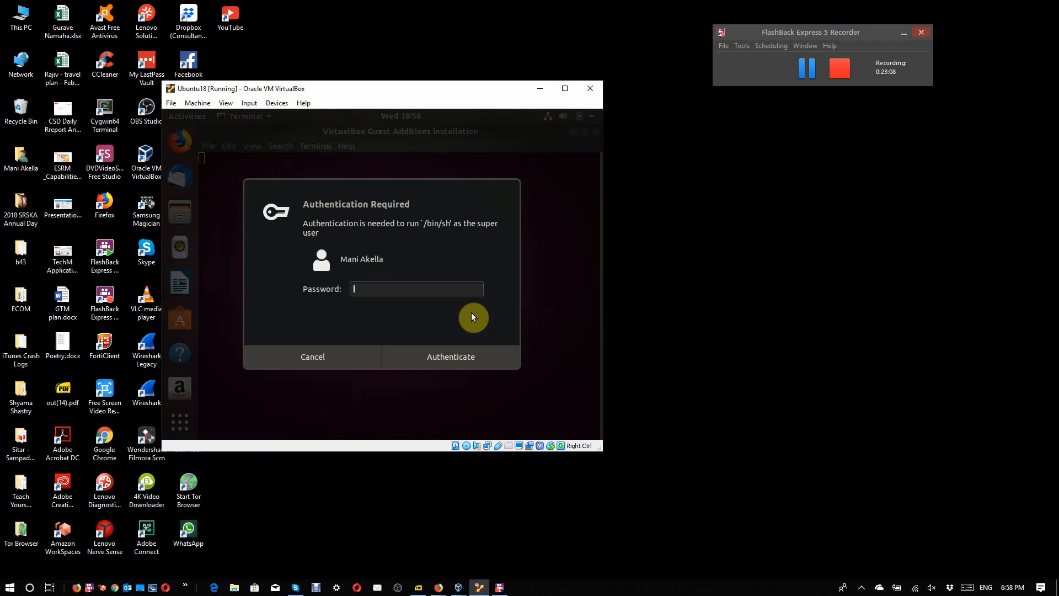
Step: Authenticate the Guest Additions installation with the account password and close its terminal window when it finishes
text(********)
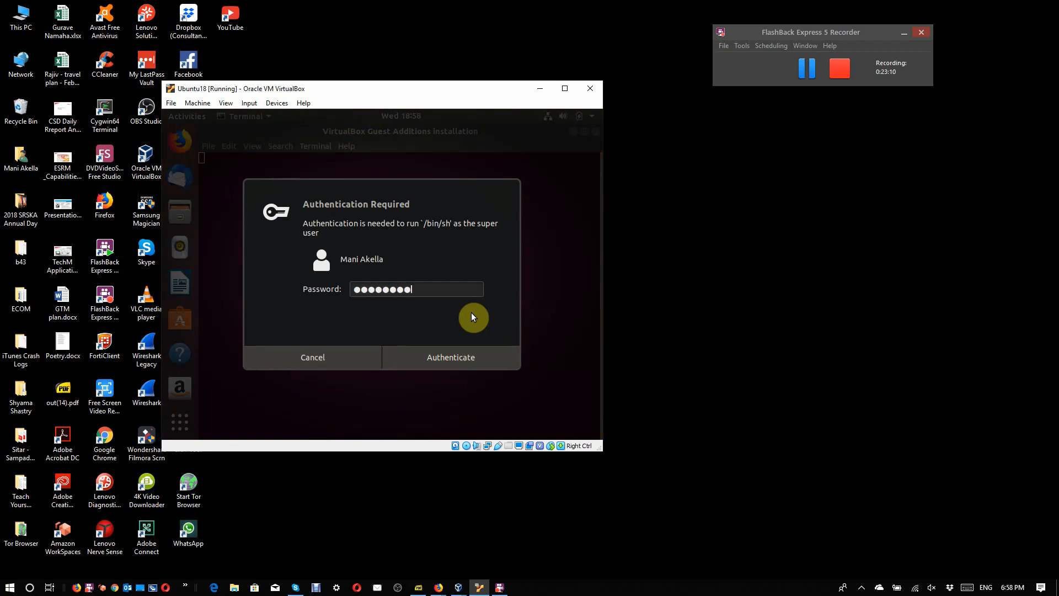
key(Return)
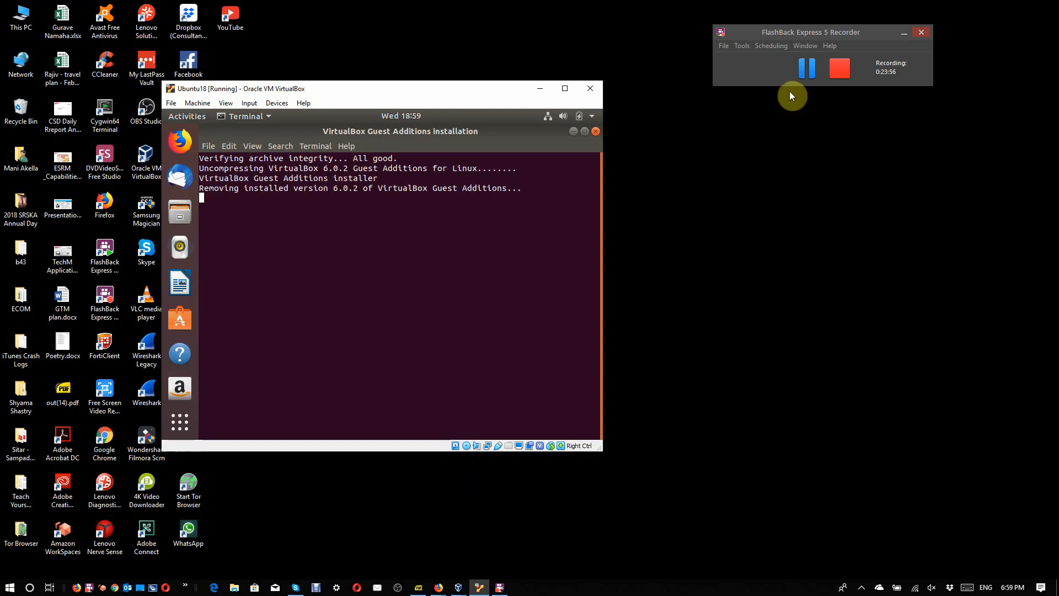
click(812, 67)
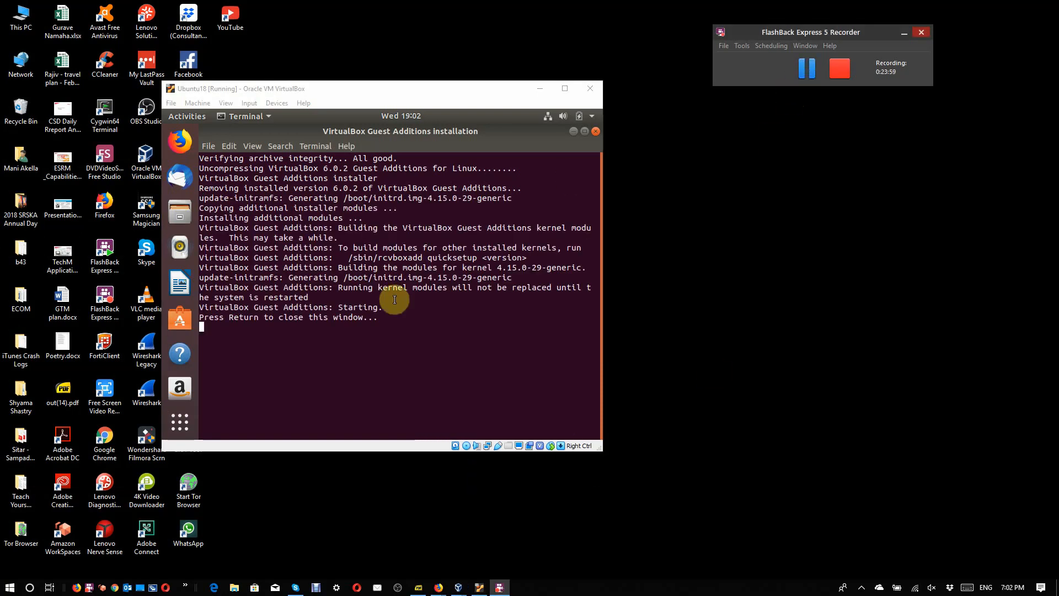
click(391, 314)
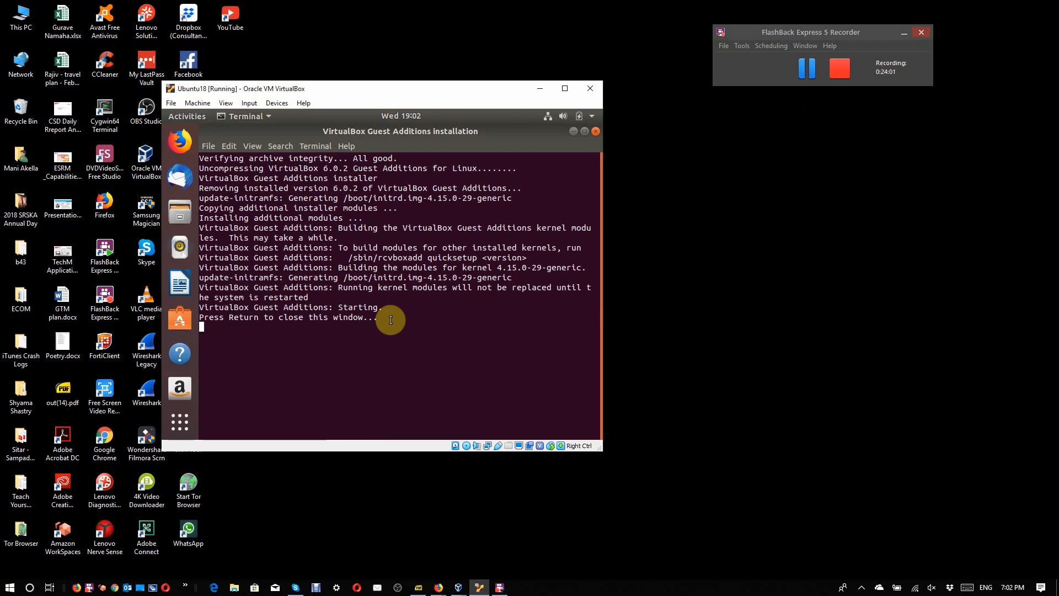
key(Return)
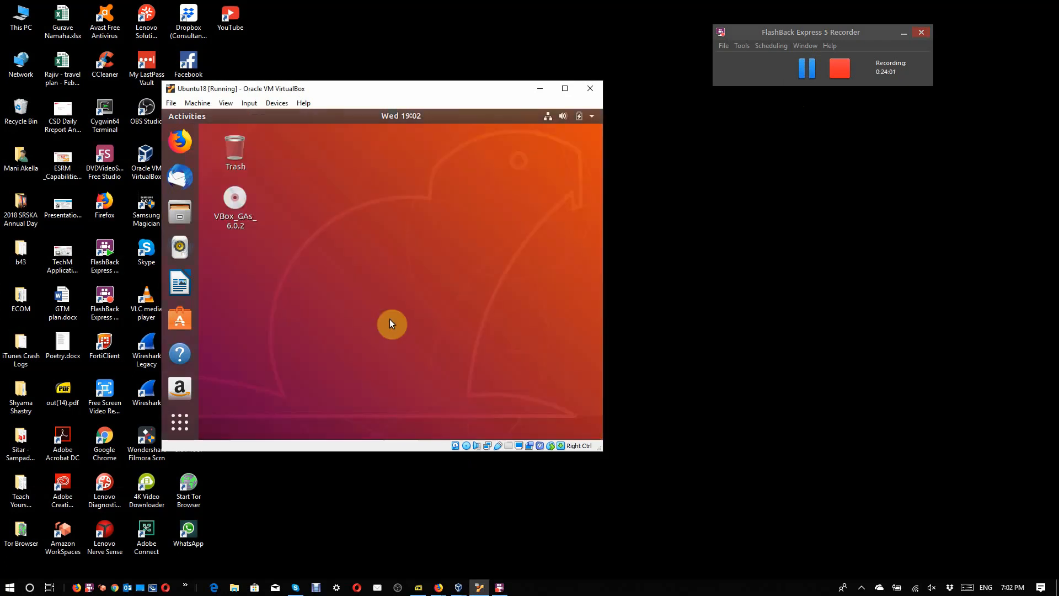
Step: Force-unmount the VBoxGuestAdditions.iso disk from the virtual optical drive
click(465, 446)
click(523, 501)
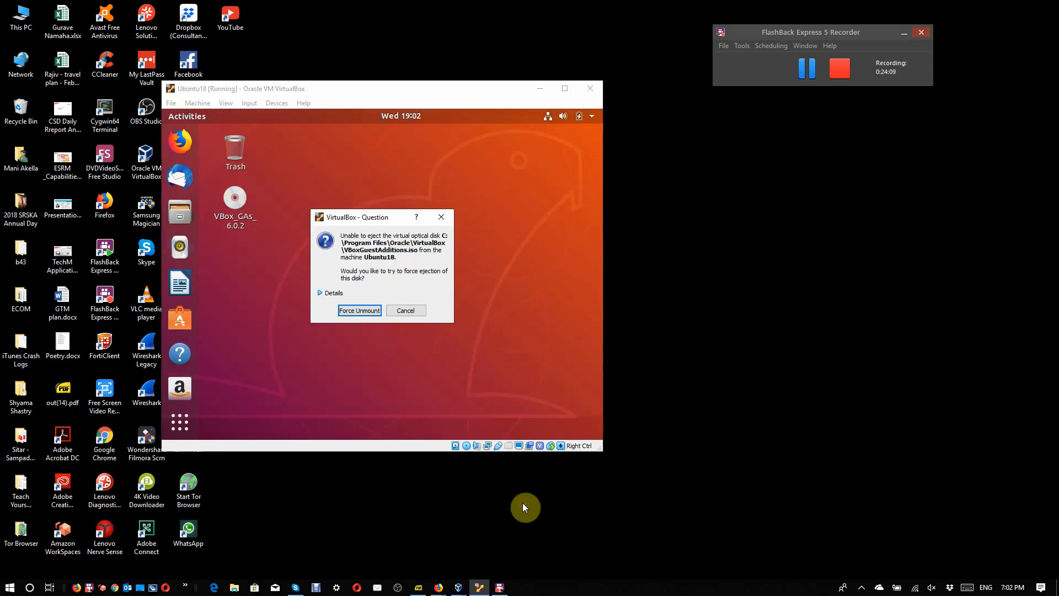
click(362, 314)
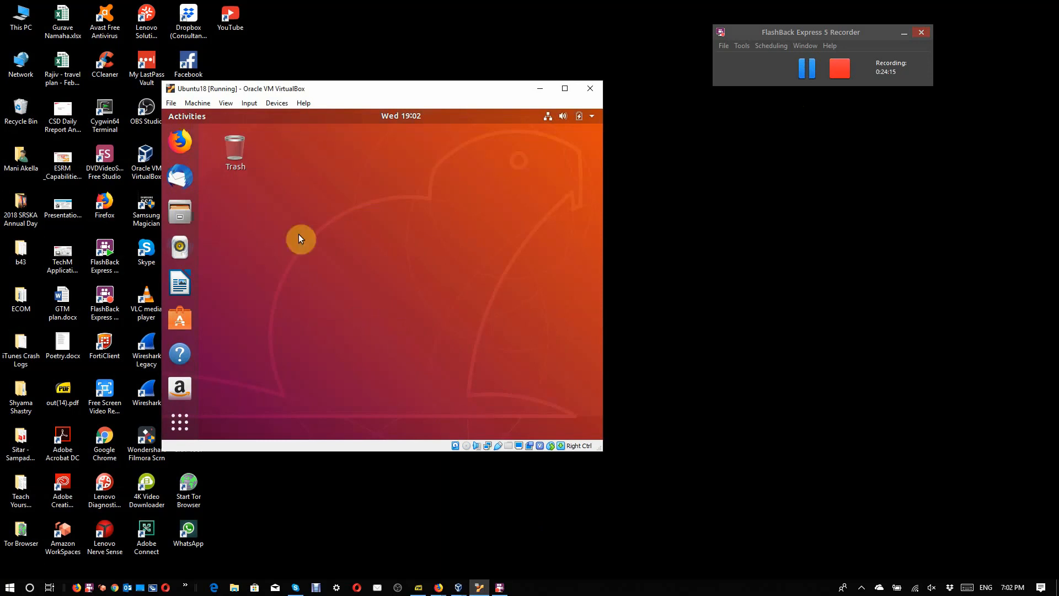
Step: Restart the Ubuntu virtual machine from within the guest system
click(590, 115)
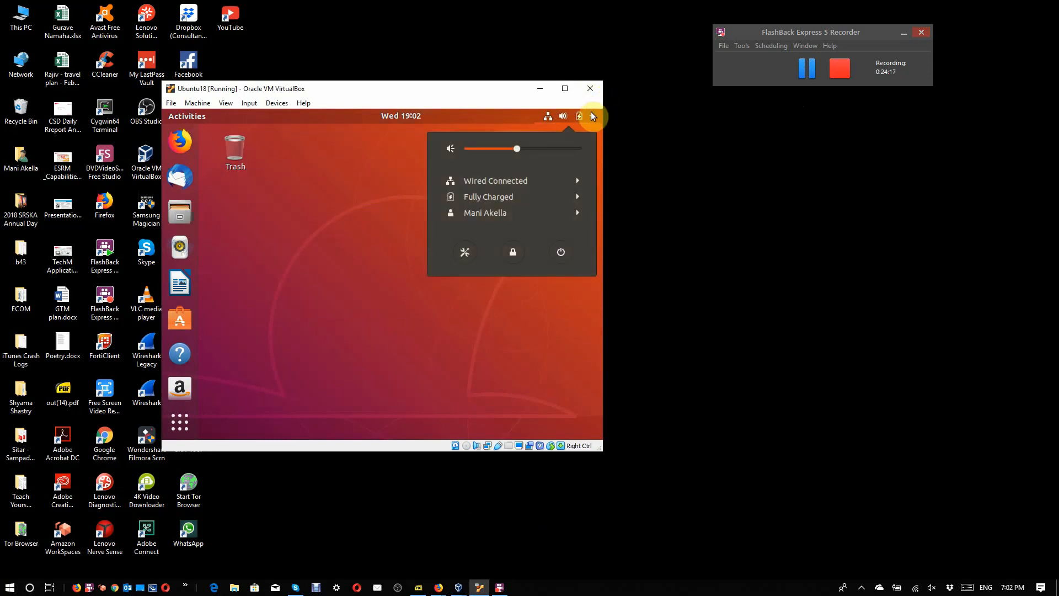
click(560, 252)
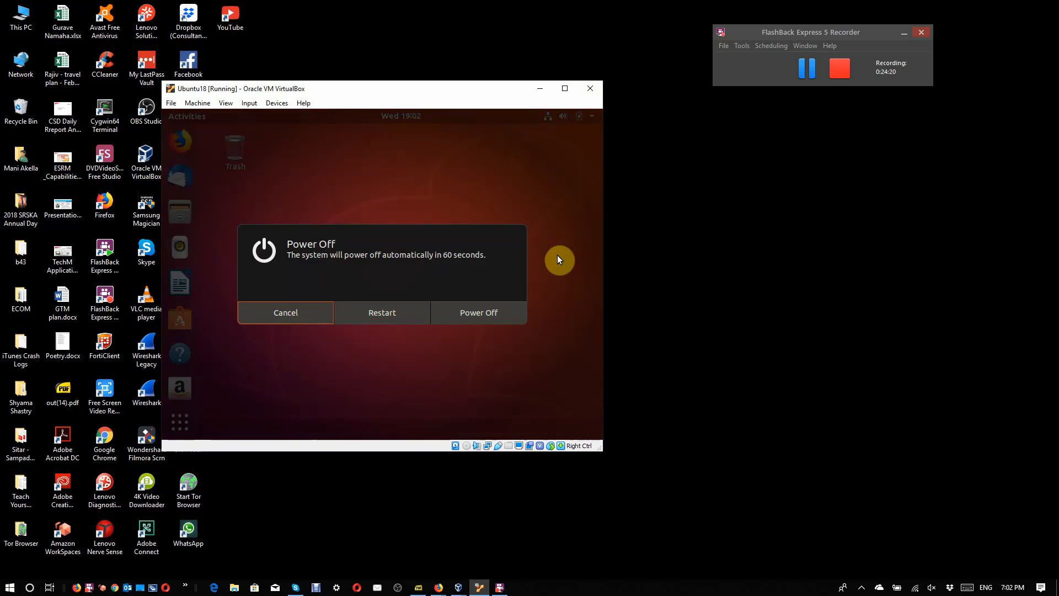
click(368, 318)
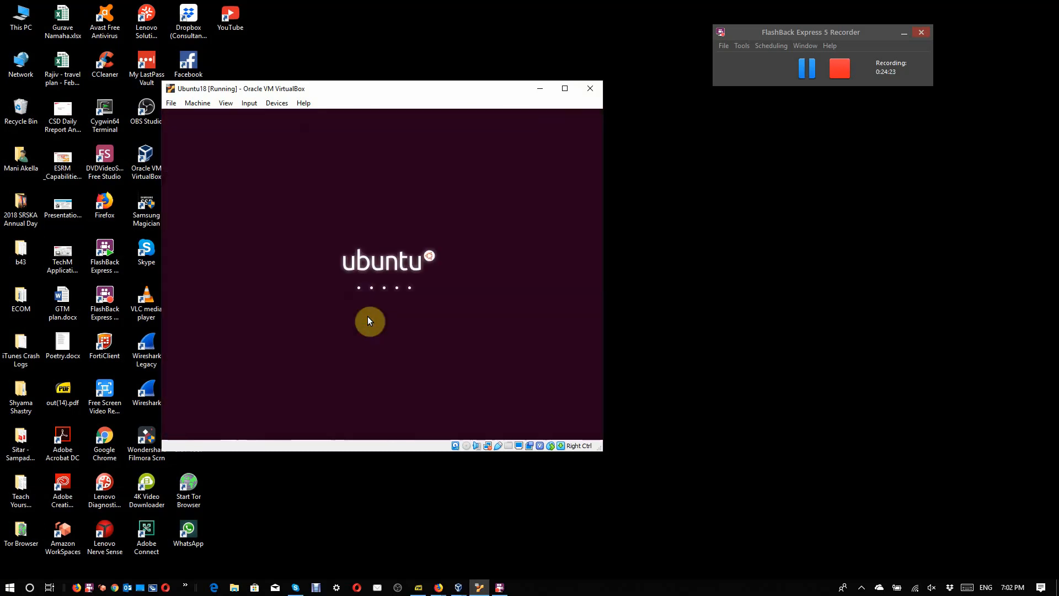
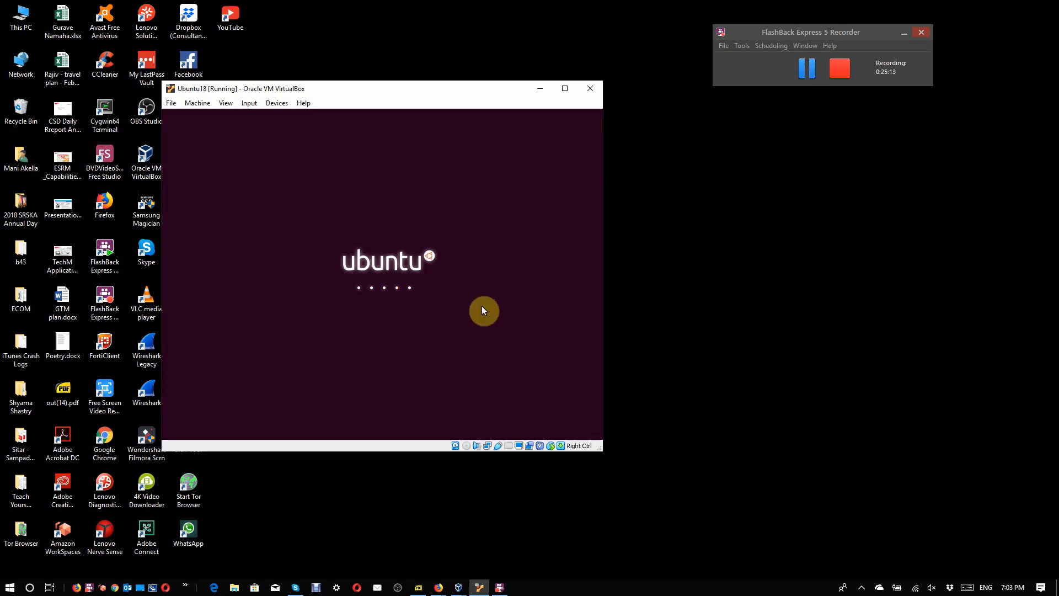
Step: Sign in to the Ubuntu desktop with the account password
click(808, 67)
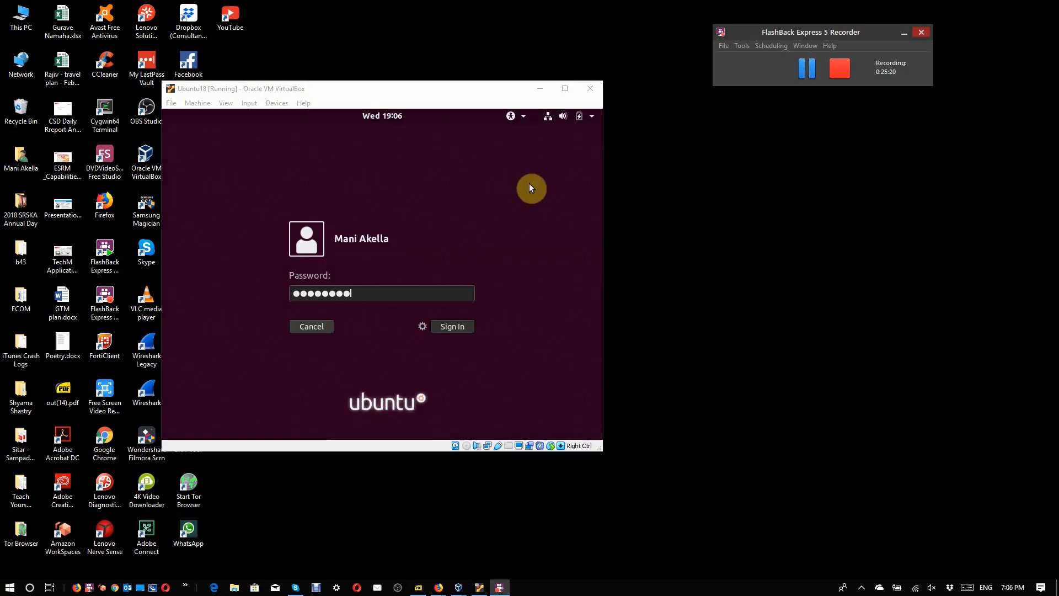
click(518, 194)
key(Return)
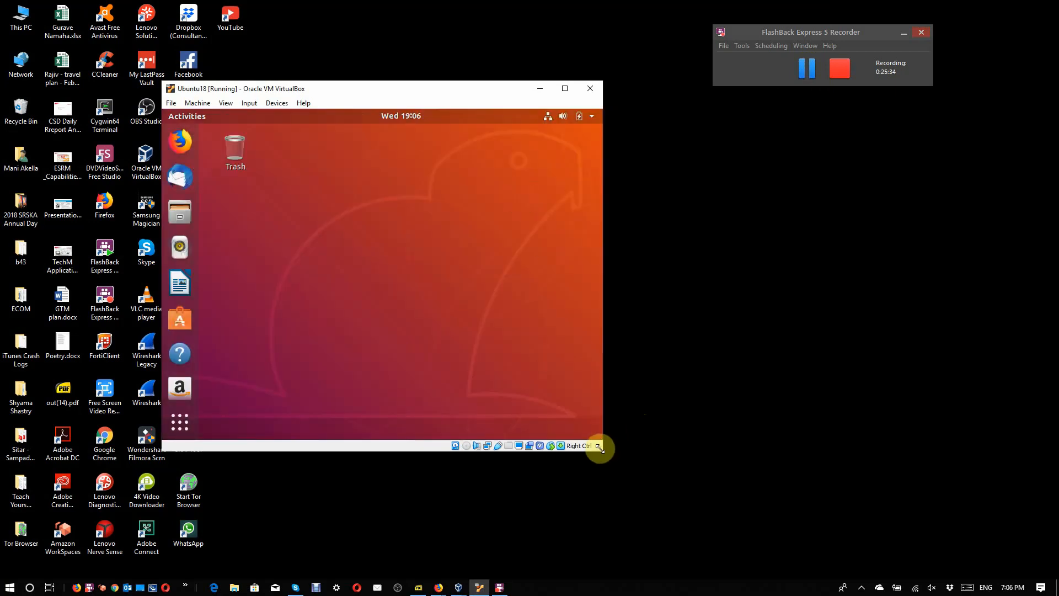
Step: Enlarge the Ubuntu18 virtual machine window and reposition it over the host desktop icons
drag(601, 449, 800, 554)
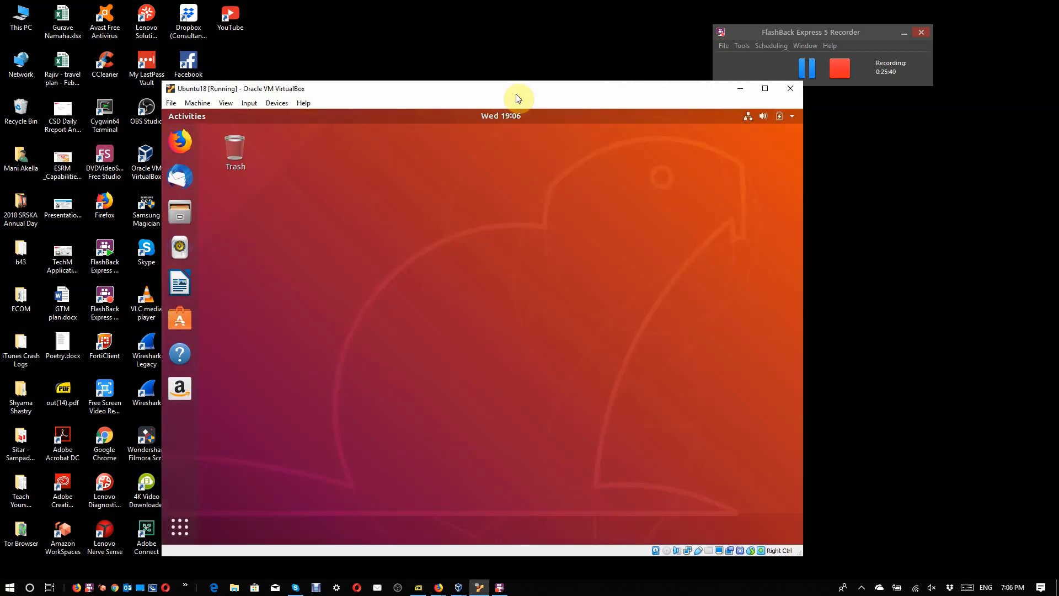
drag(518, 95, 392, 77)
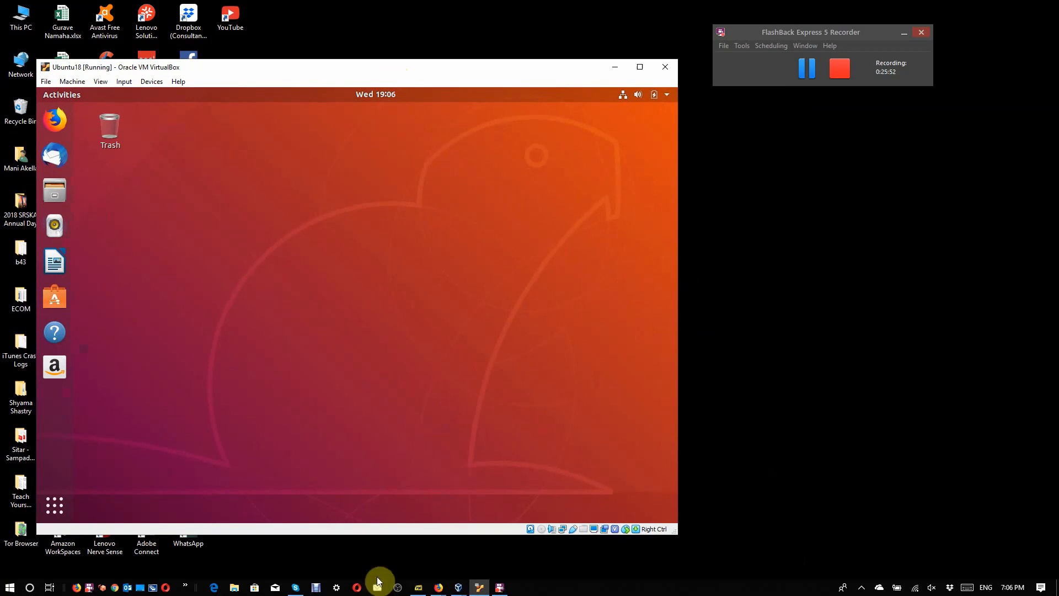
Step: Switch to the VirtualBox Manager window that has the Ubuntu18 machine selected
mouse_move(453, 591)
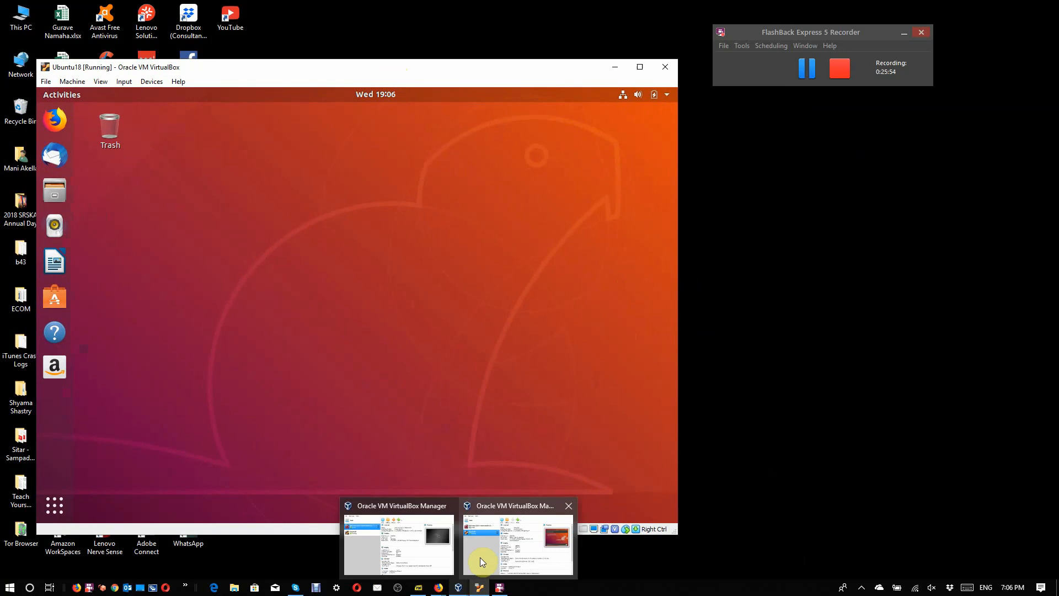
mouse_move(480, 557)
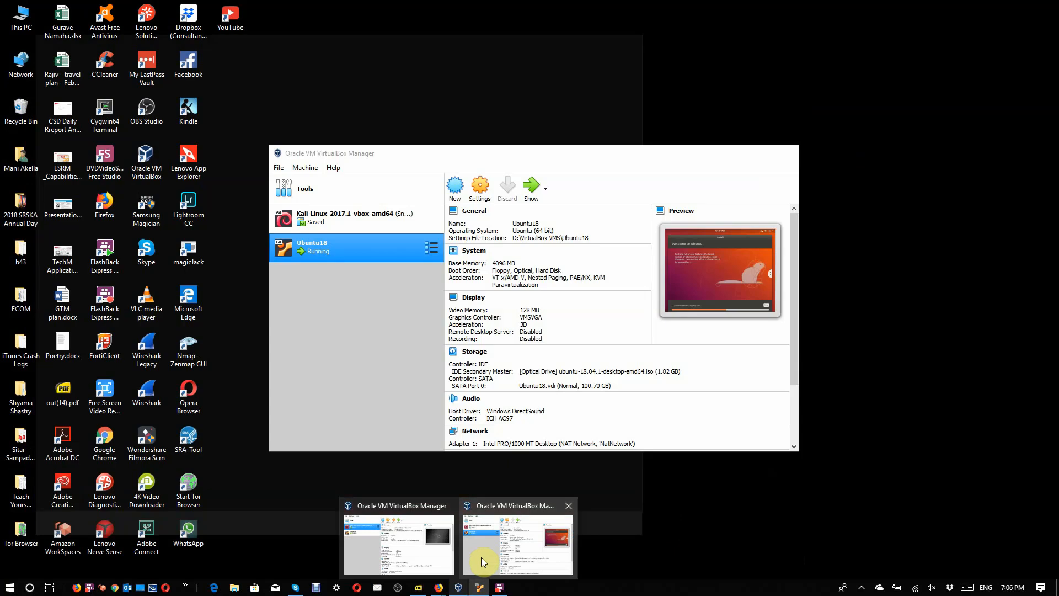
click(428, 557)
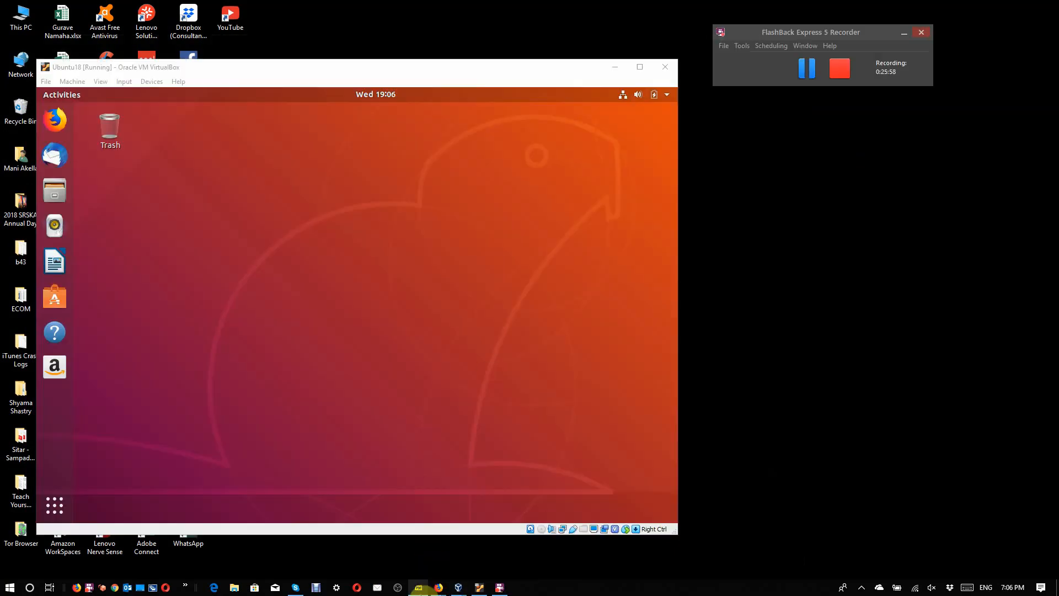
mouse_move(458, 587)
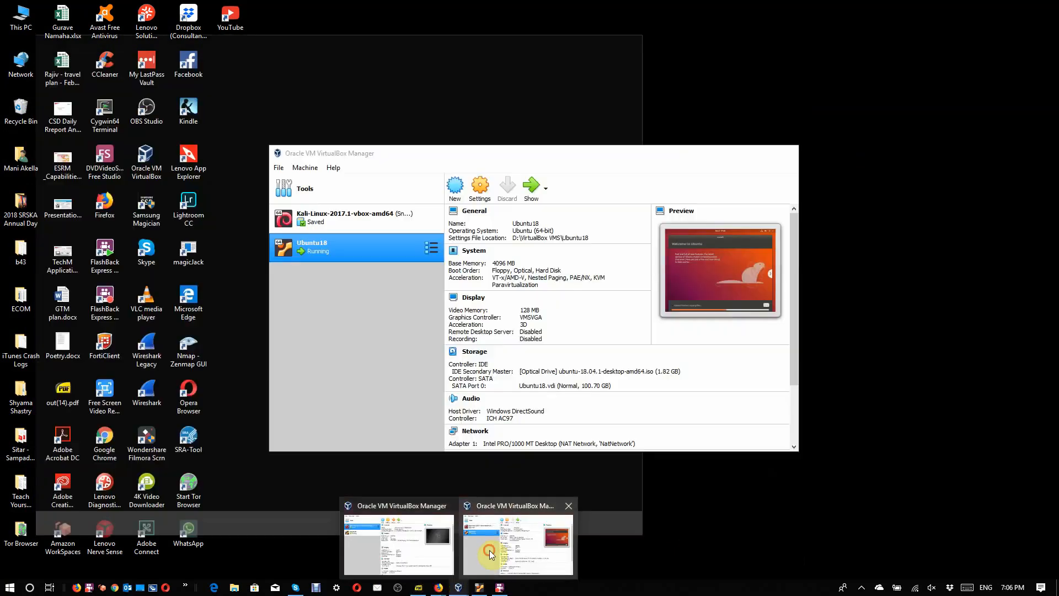
click(491, 555)
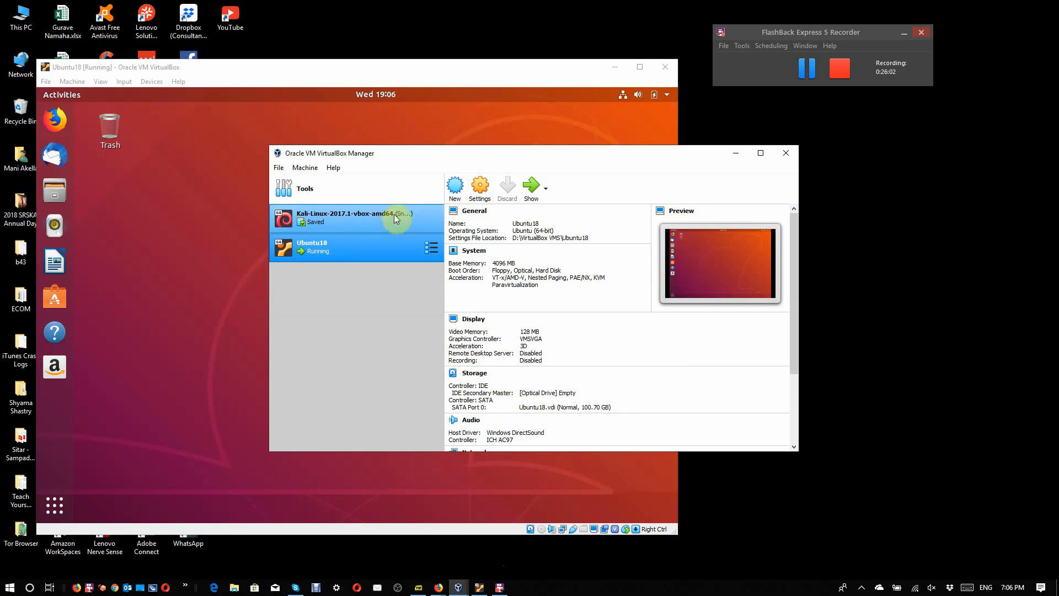
Step: Start creating a new virtual machine named Debian, with type Linux and version Debian (64-bit)
click(454, 194)
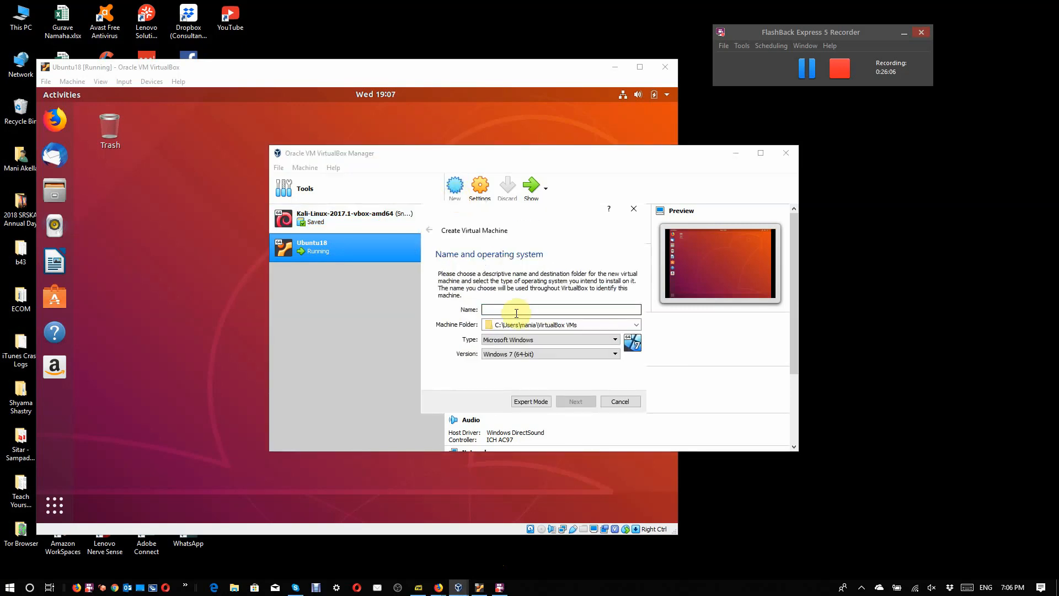
text(Debian)
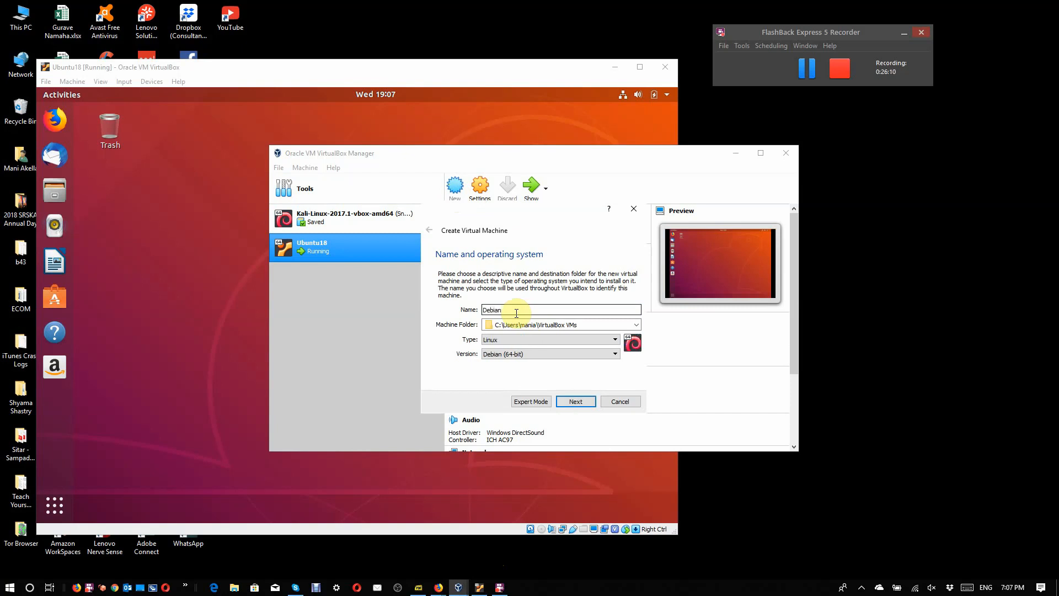
click(579, 402)
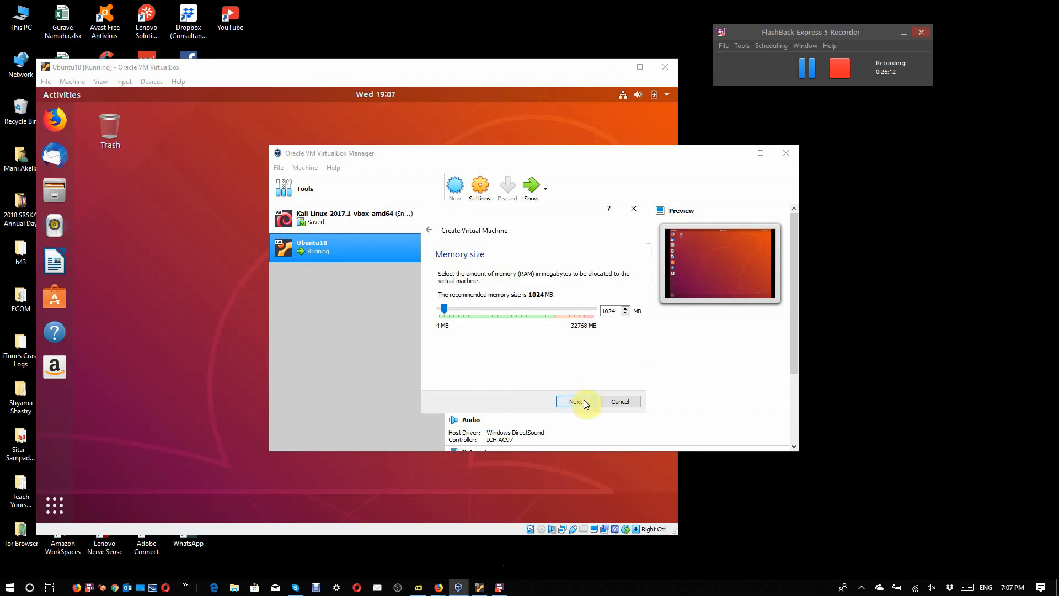
Step: Allocate 4096 MB of memory to the new Debian virtual machine
click(509, 309)
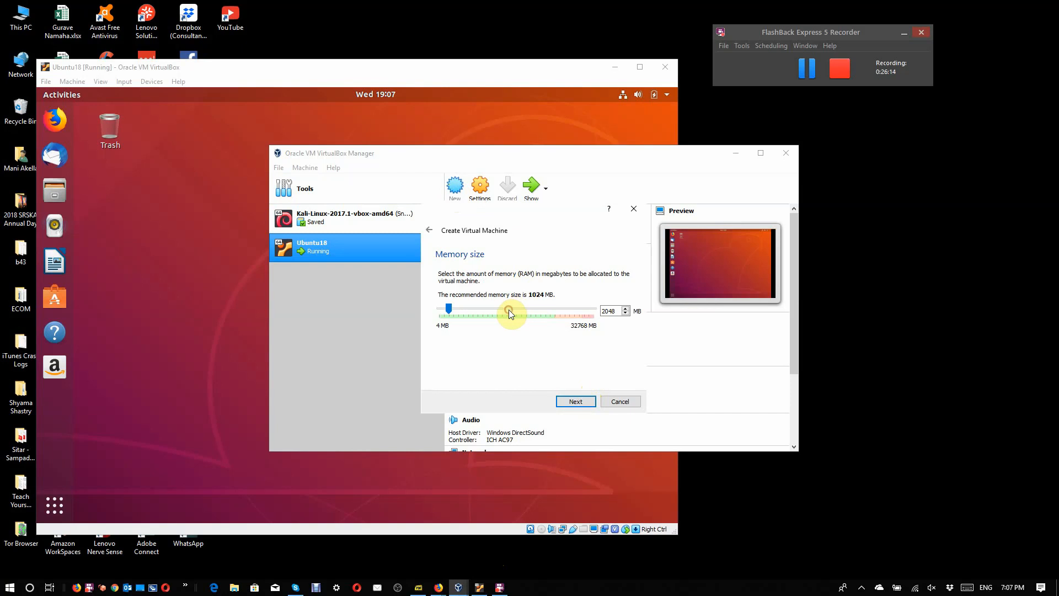
click(508, 310)
click(508, 309)
click(576, 401)
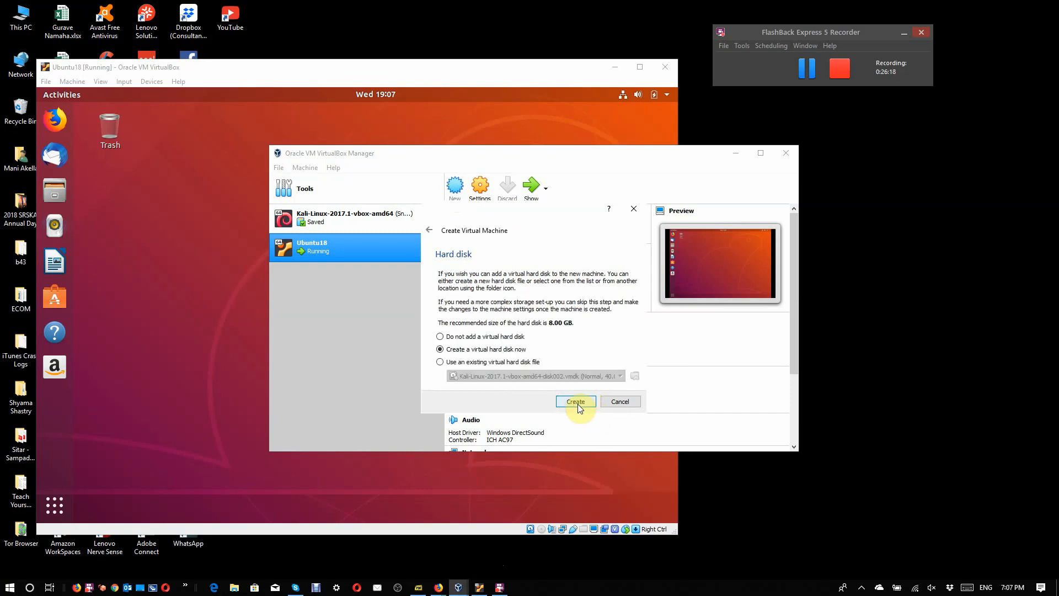
Step: Create a dynamically allocated VDI virtual hard disk of 128 GB for the Debian virtual machine
click(578, 404)
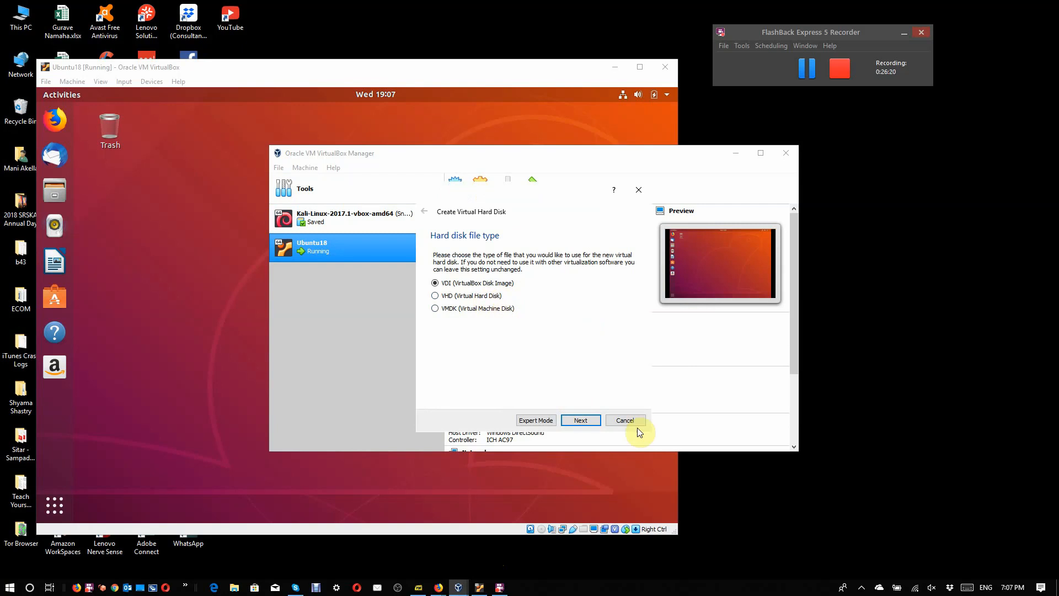
click(582, 420)
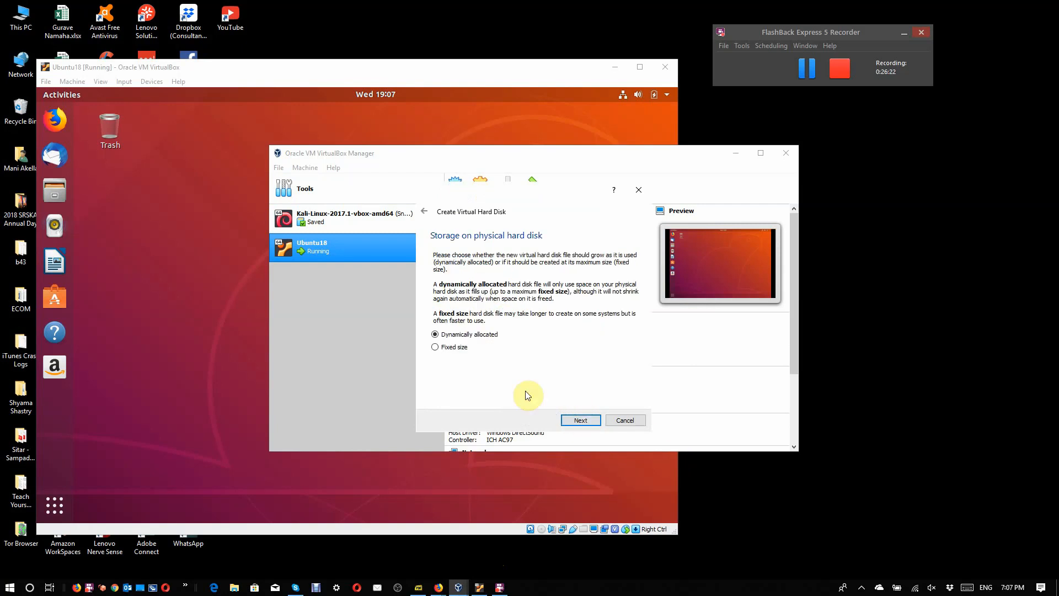
click(590, 423)
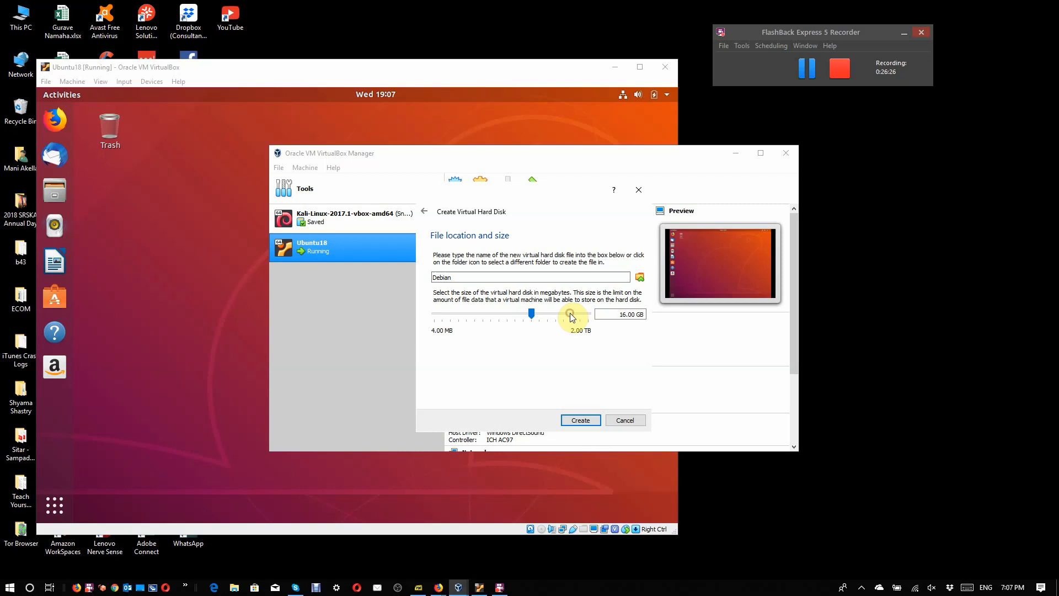
click(570, 317)
click(570, 315)
click(590, 420)
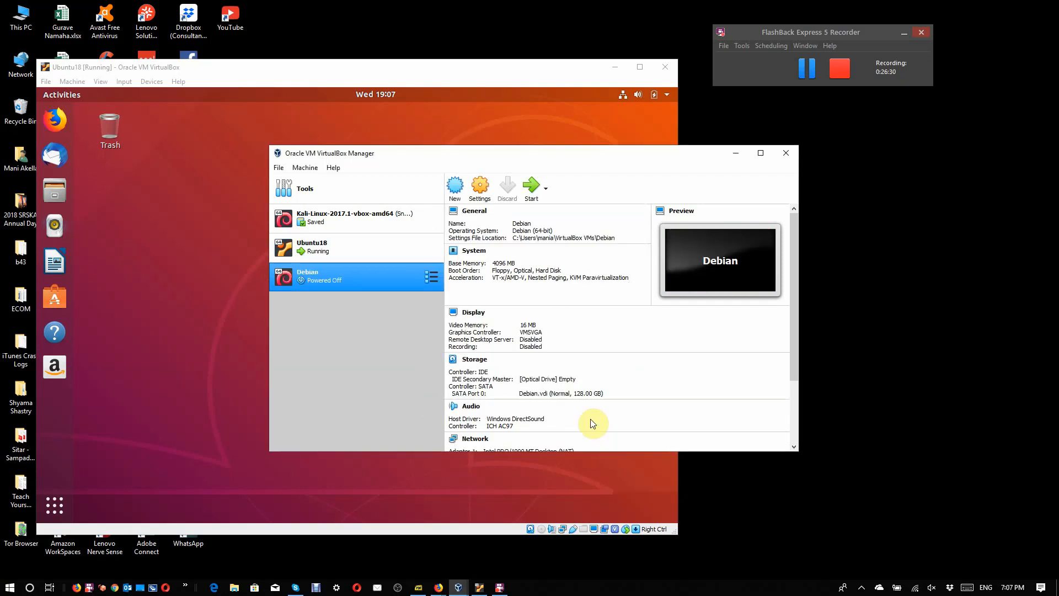
Step: Set both Shared Clipboard and Drag'n'Drop to Bidirectional in the Debian machine's settings
click(478, 197)
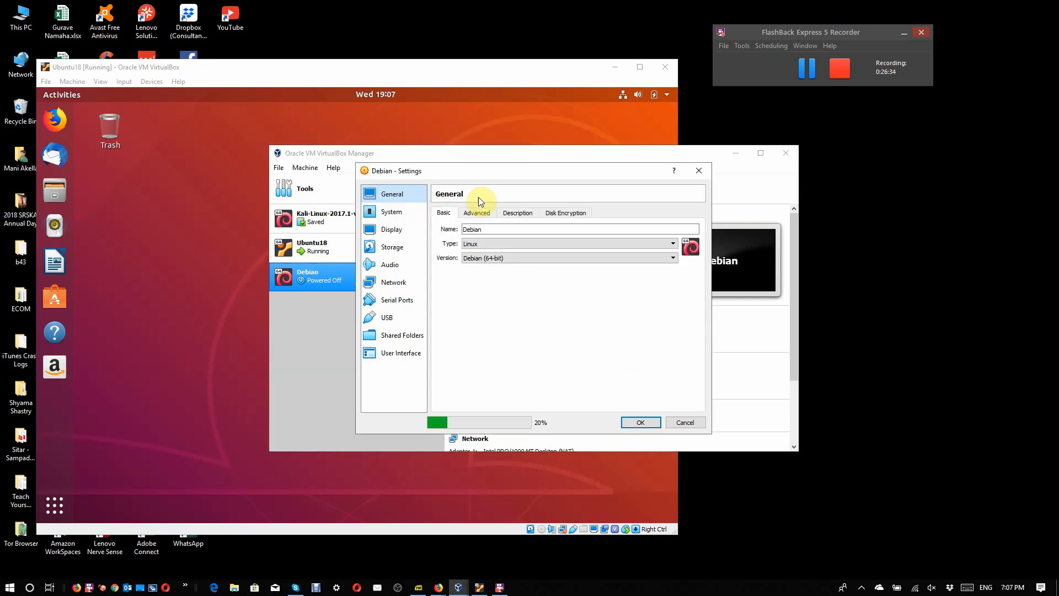
click(395, 323)
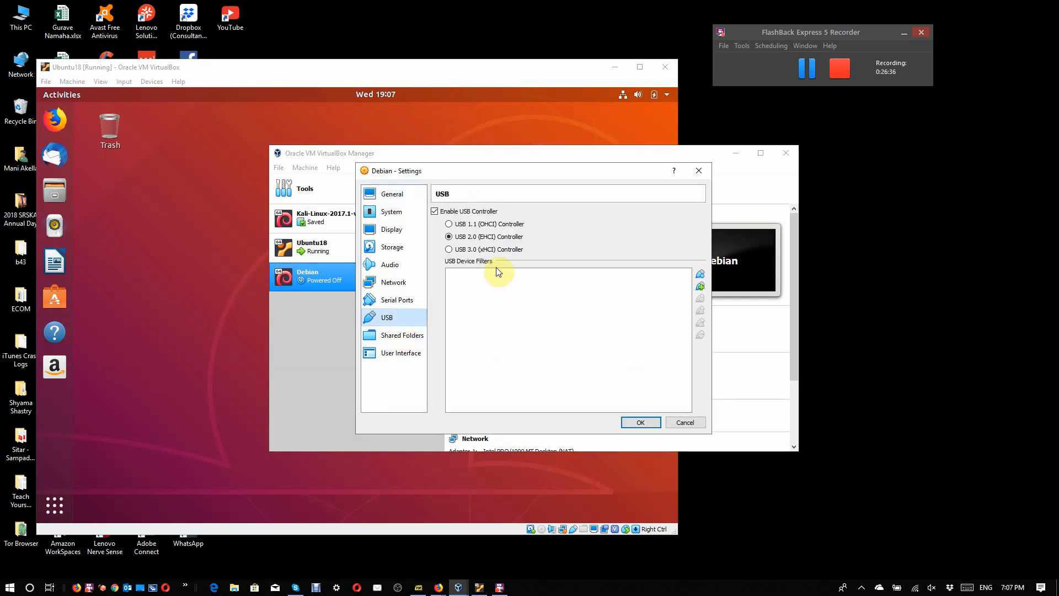
click(394, 244)
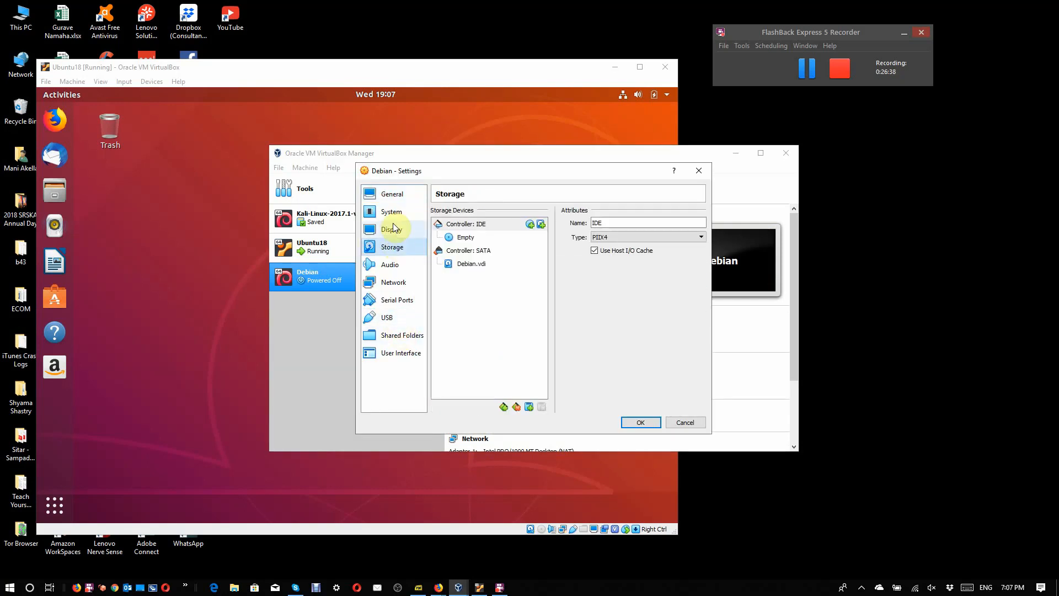
click(391, 199)
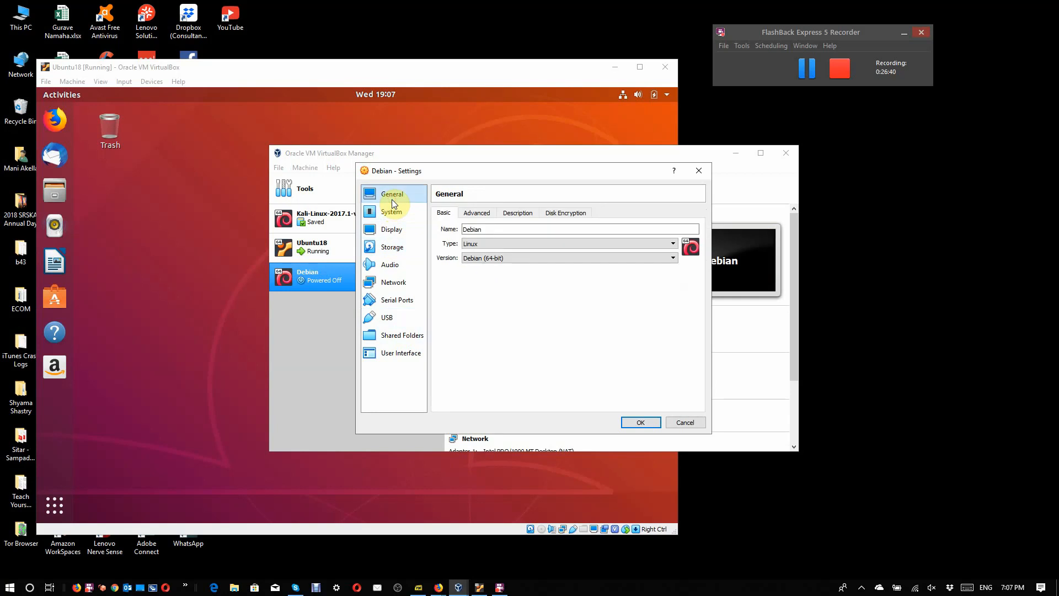
click(477, 214)
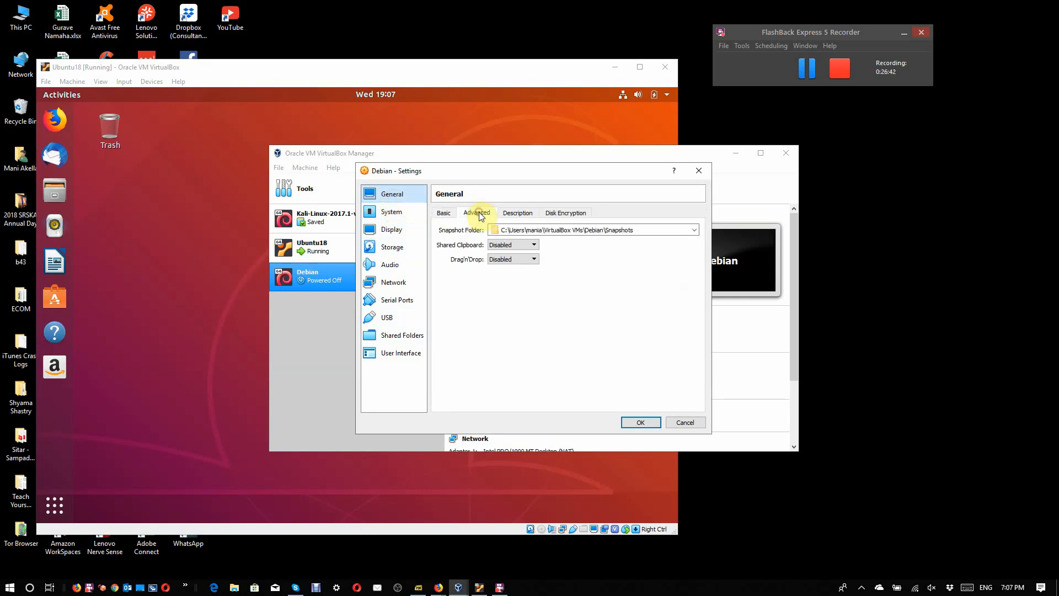
click(514, 245)
click(513, 276)
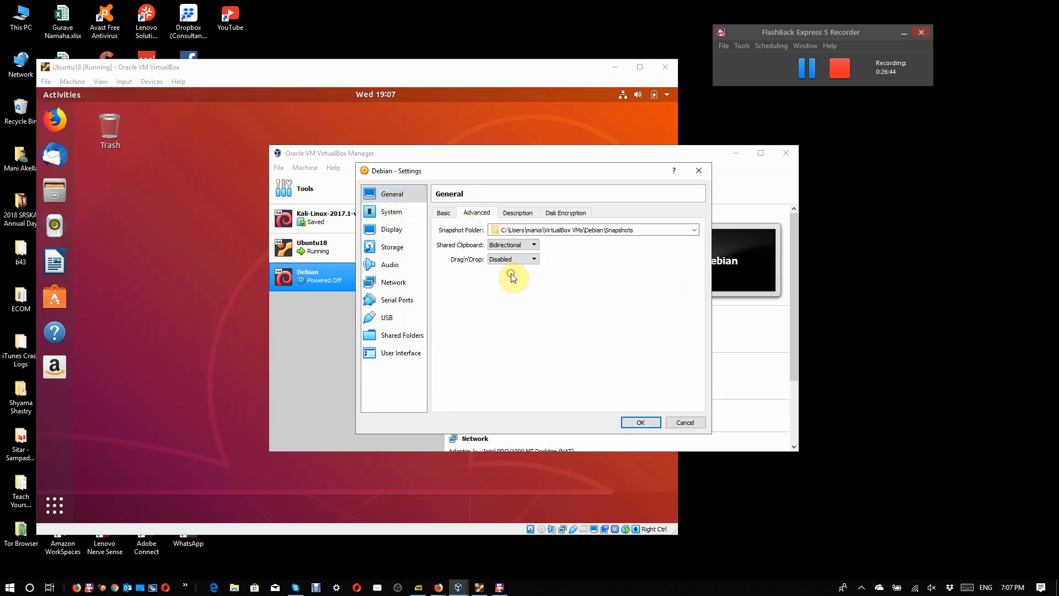
click(512, 259)
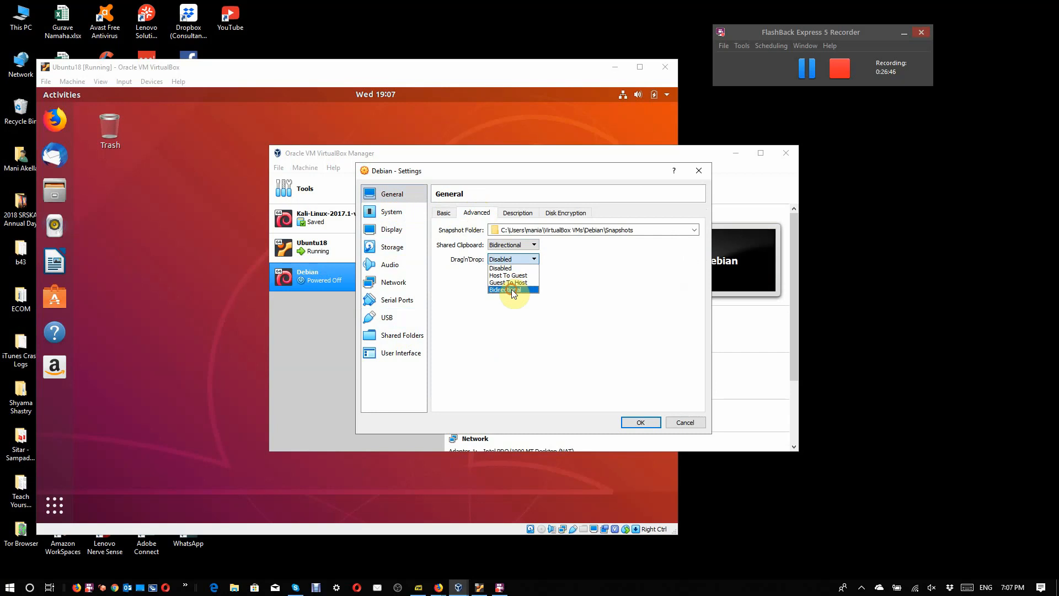
click(511, 289)
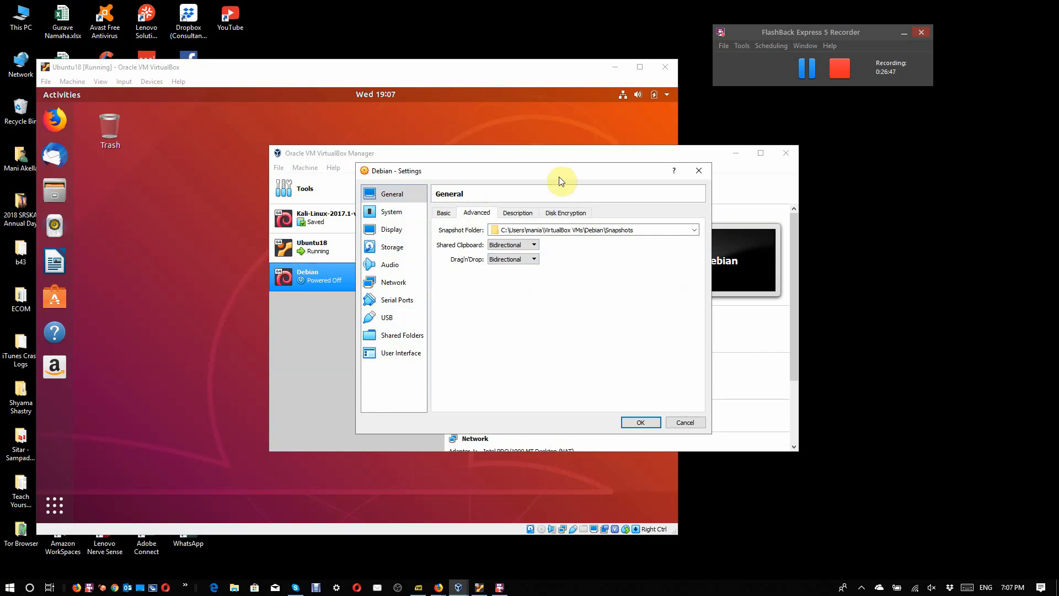
Step: Enable PAE/NX for the Debian machine's processor and check its hardware acceleration options
click(391, 212)
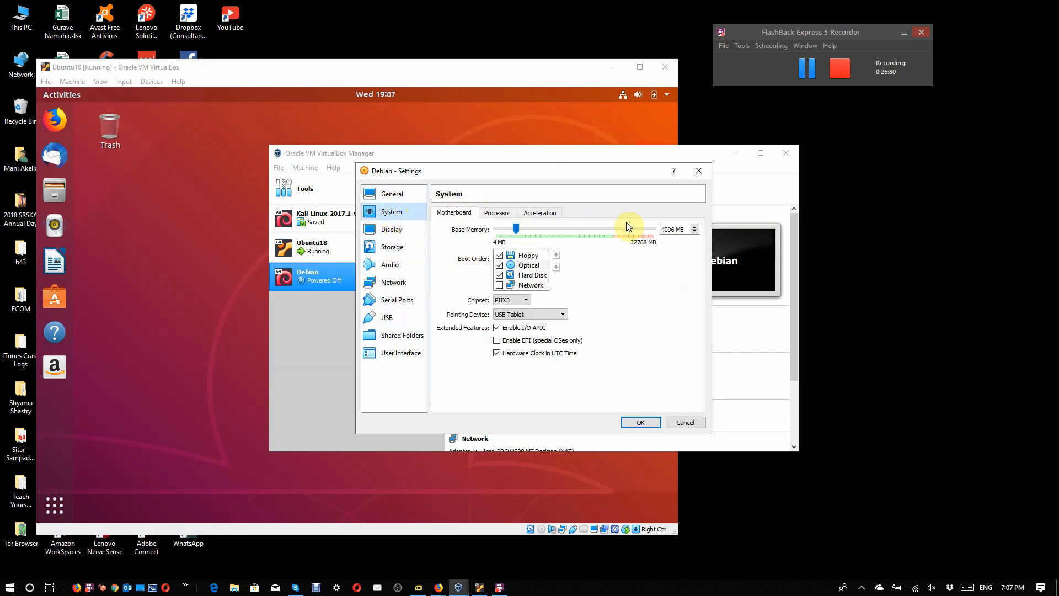
click(499, 214)
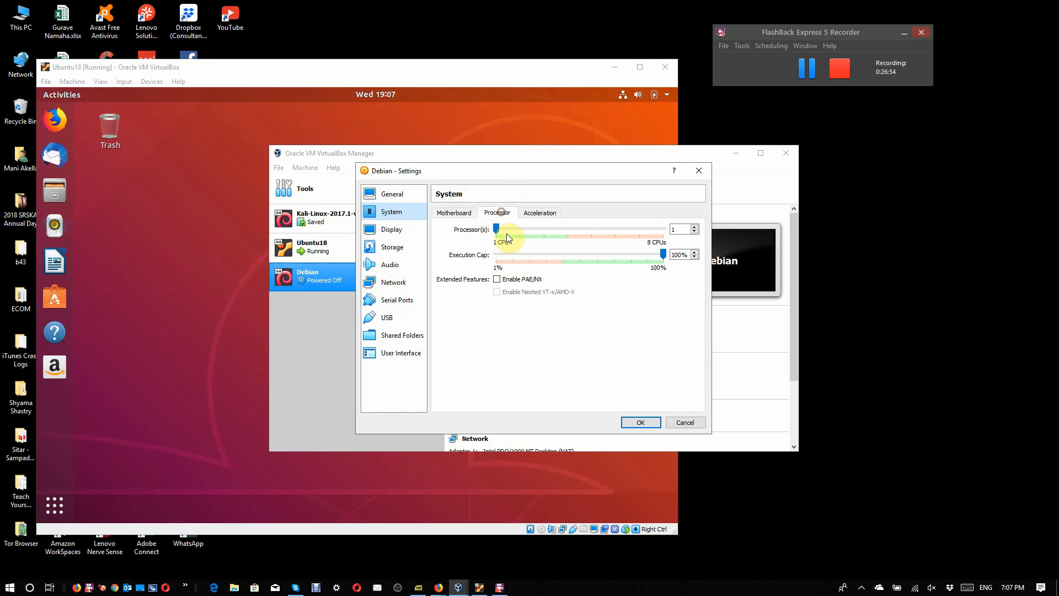
click(512, 282)
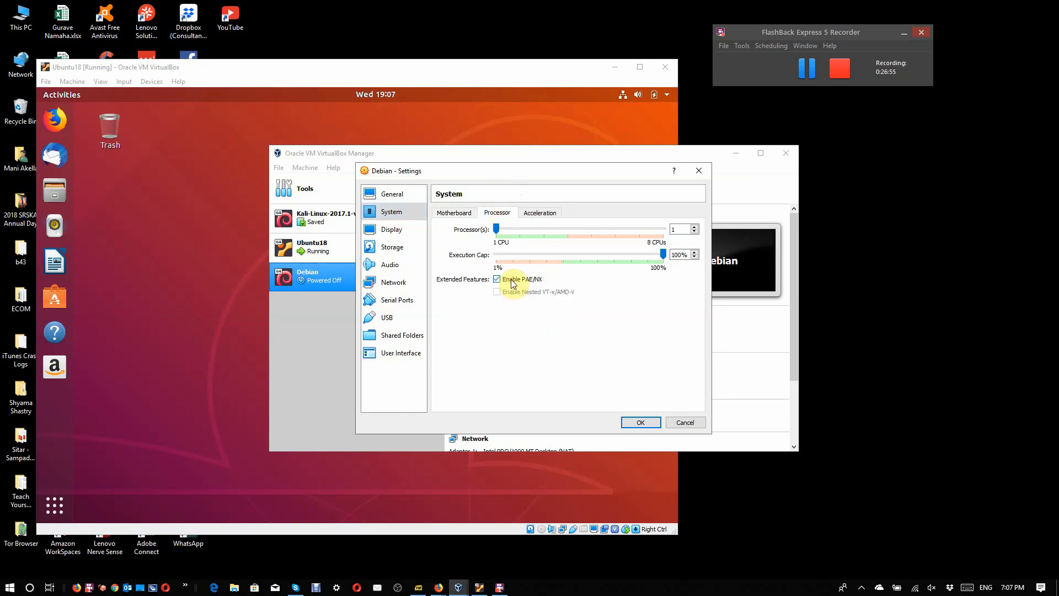
click(536, 213)
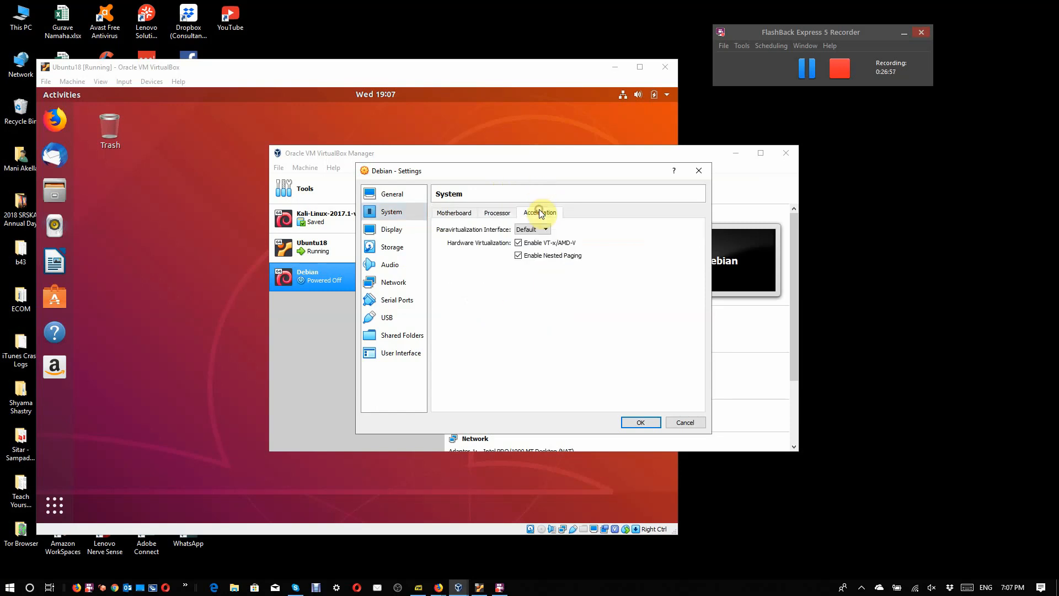
click(497, 214)
Step: Set the Debian machine's video memory to 128 MB
click(413, 231)
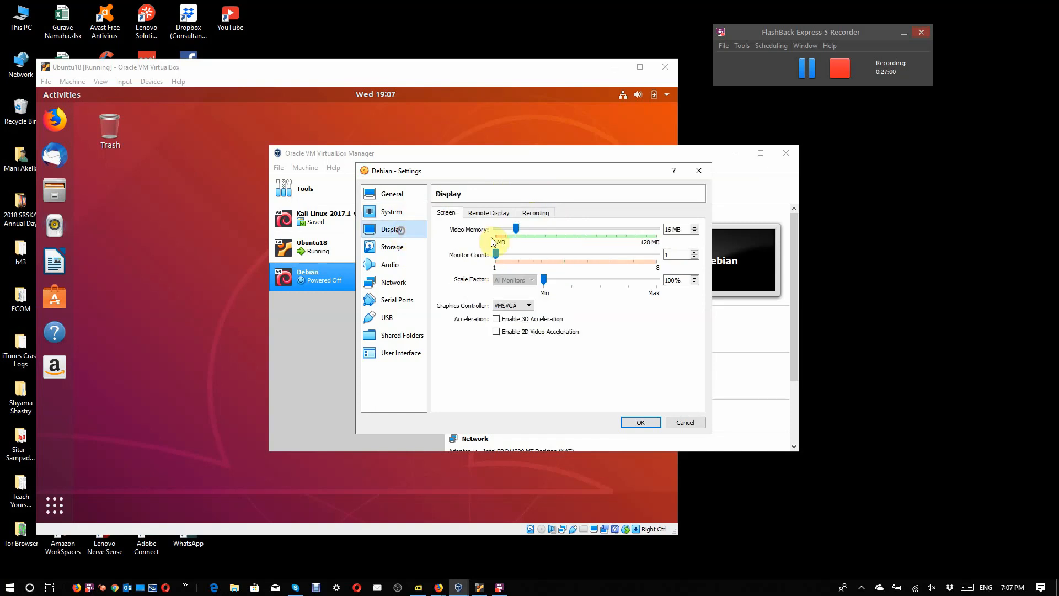
drag(515, 226, 862, 266)
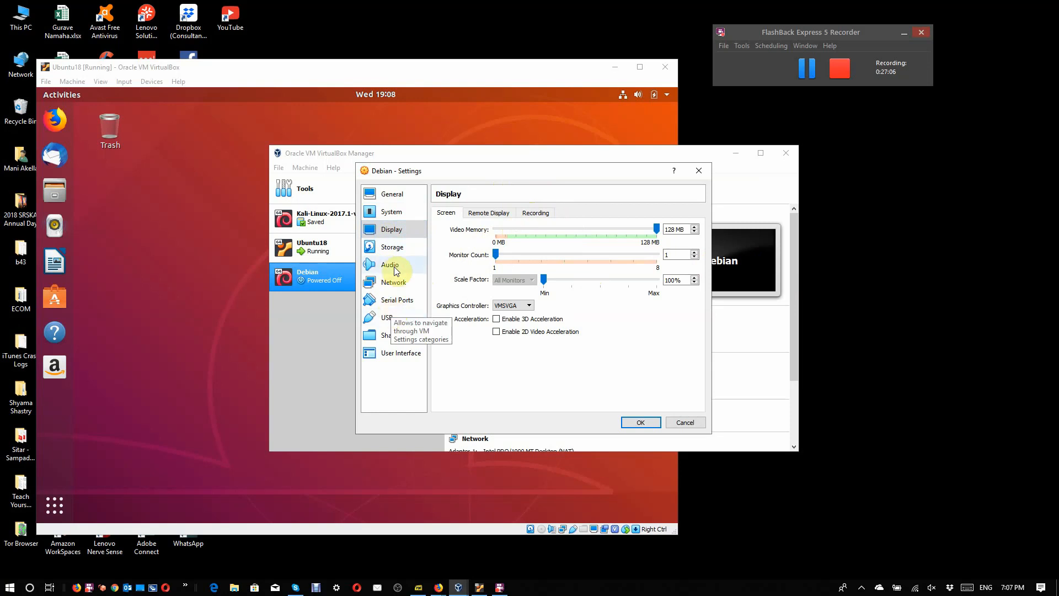
Step: Attach debian-9.6.0-amd64-DVD-1.iso from Downloads to the Debian machine's empty IDE optical drive
click(392, 247)
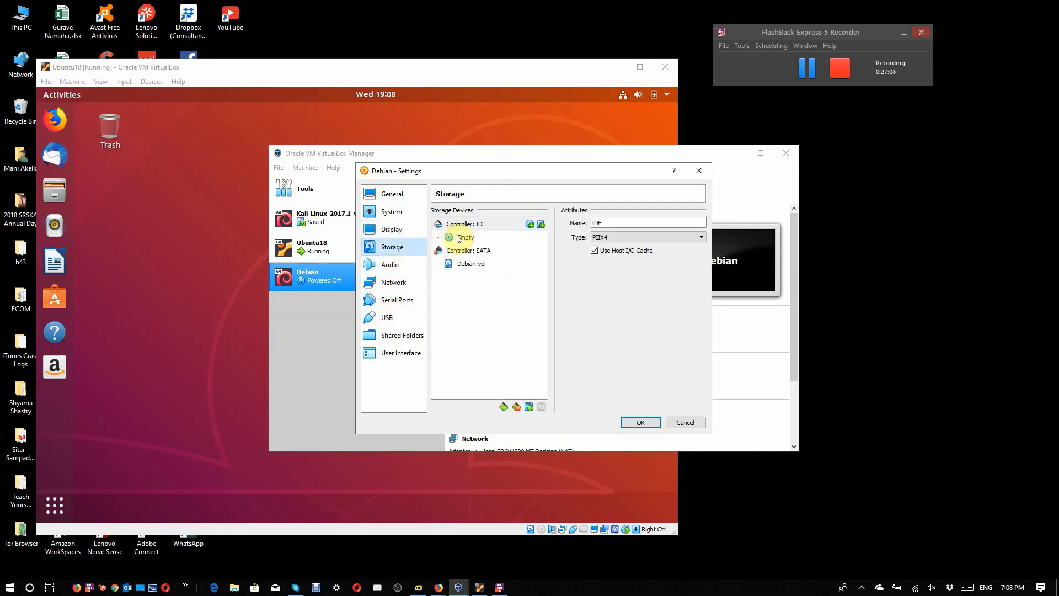
click(457, 236)
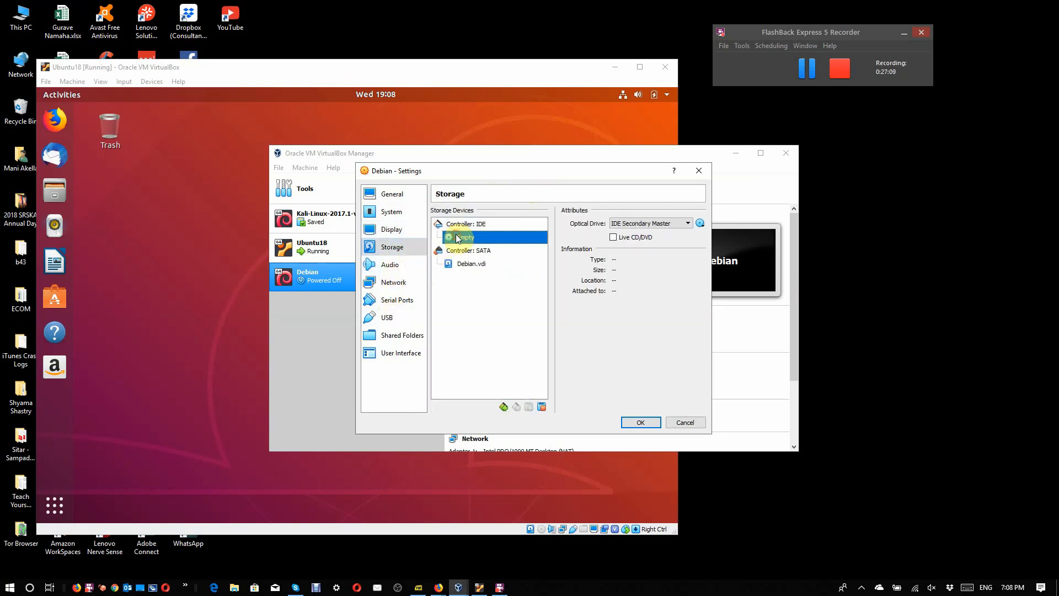
click(700, 223)
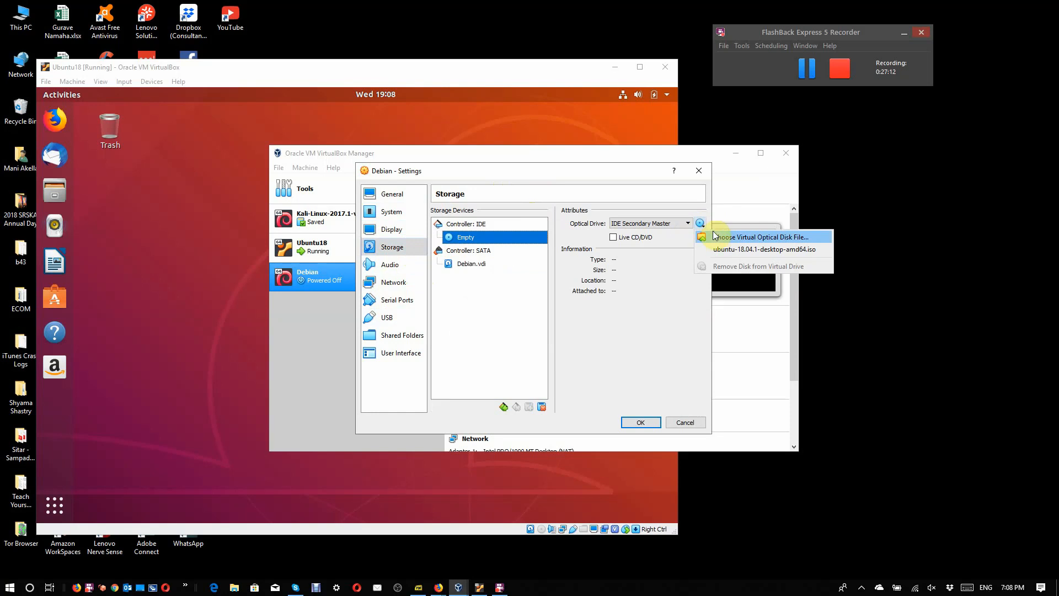
click(715, 240)
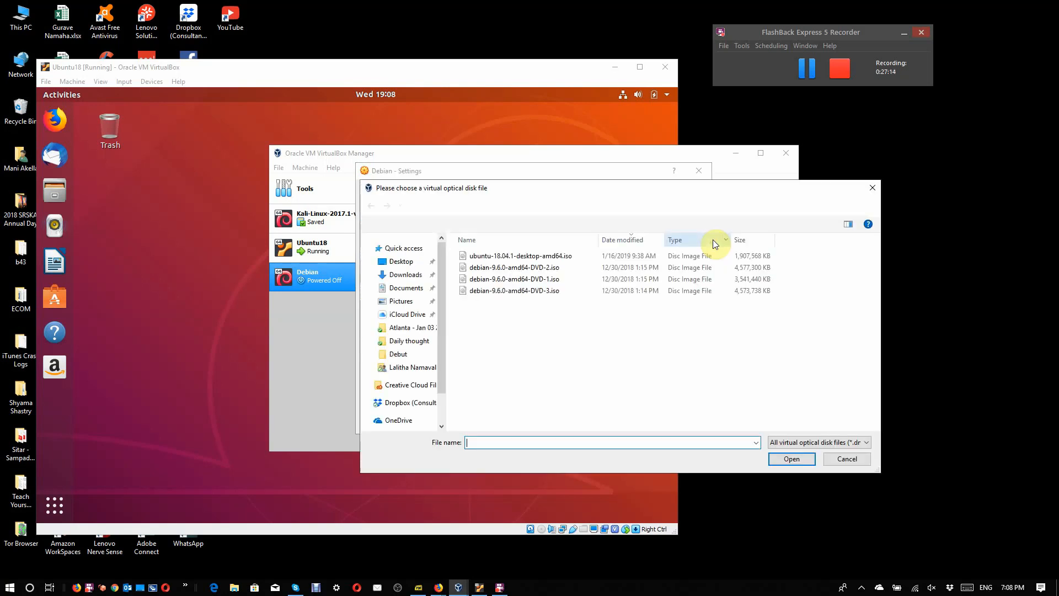
click(536, 279)
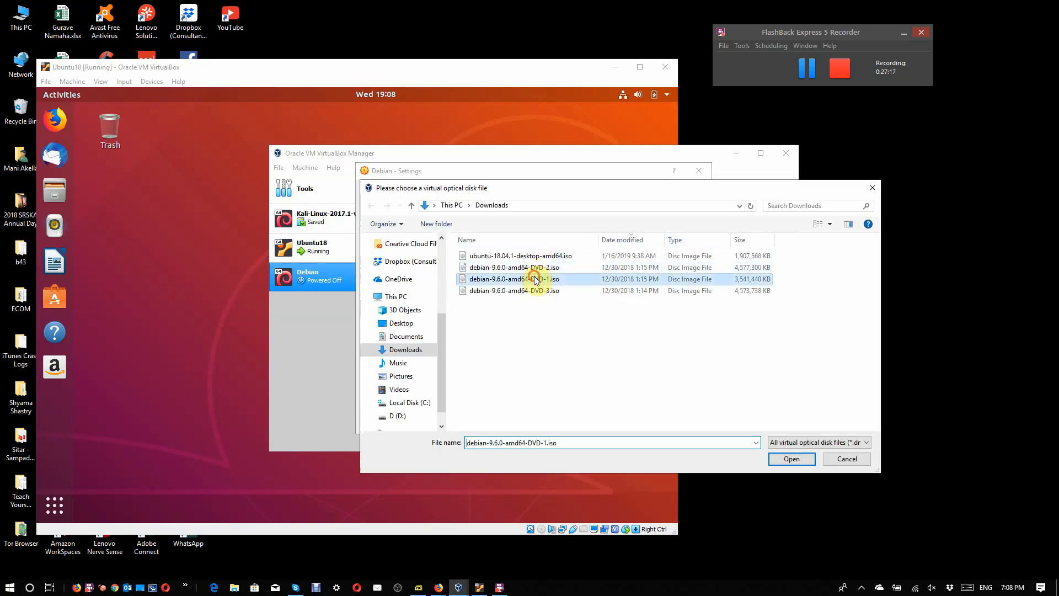
click(789, 460)
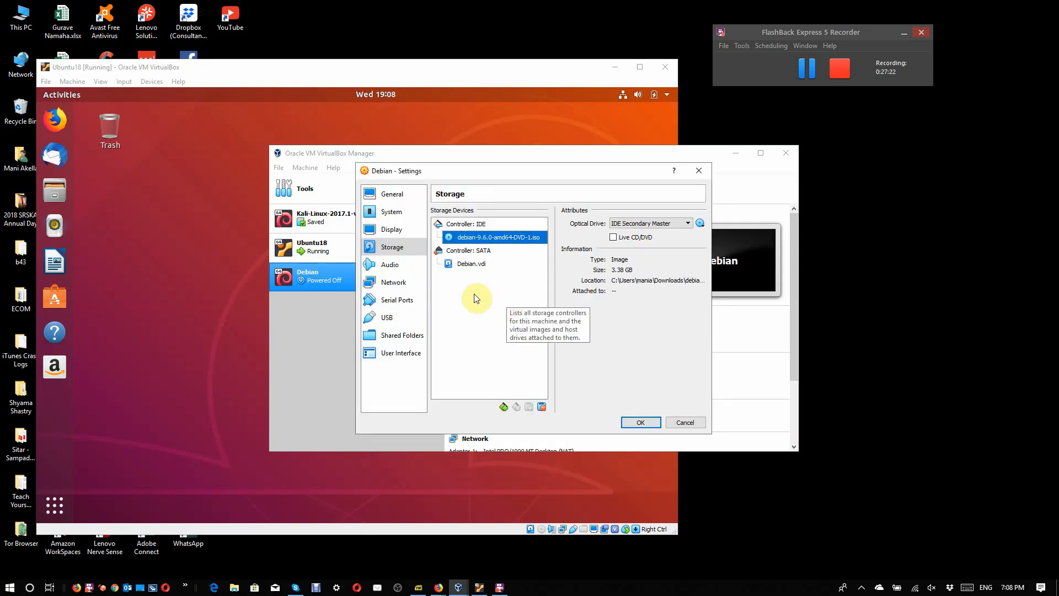
Step: Attach the Debian machine's network Adapter 1 to the NAT Network named NatNetwork and save the machine settings
click(388, 277)
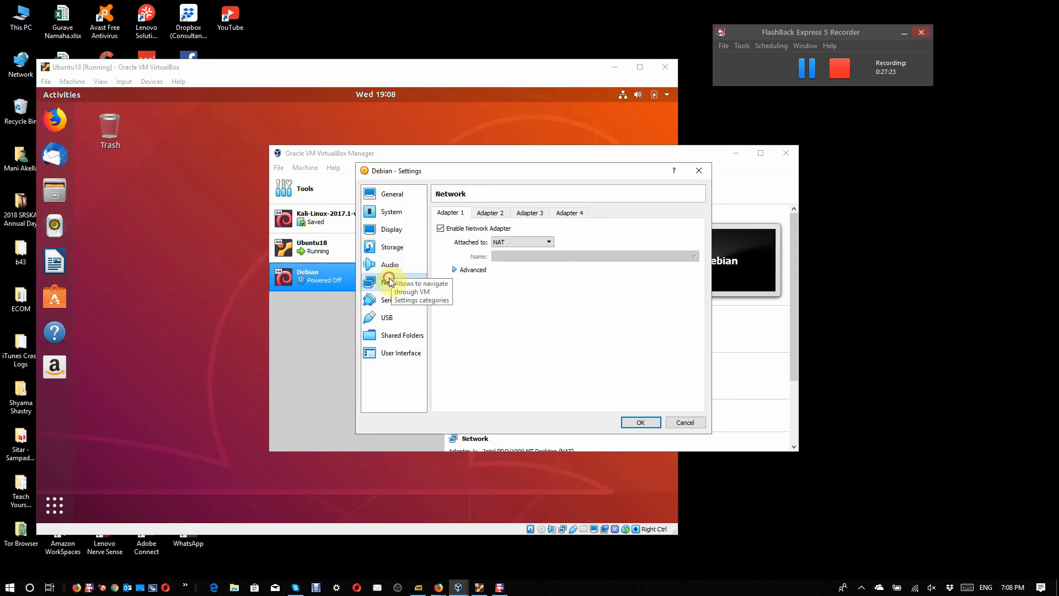
click(541, 243)
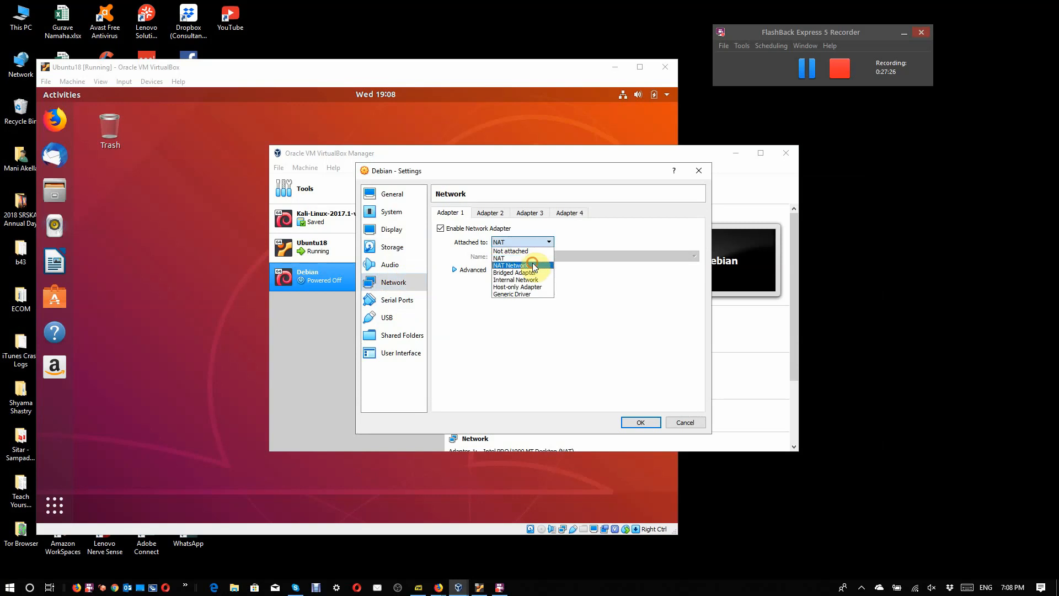
click(535, 266)
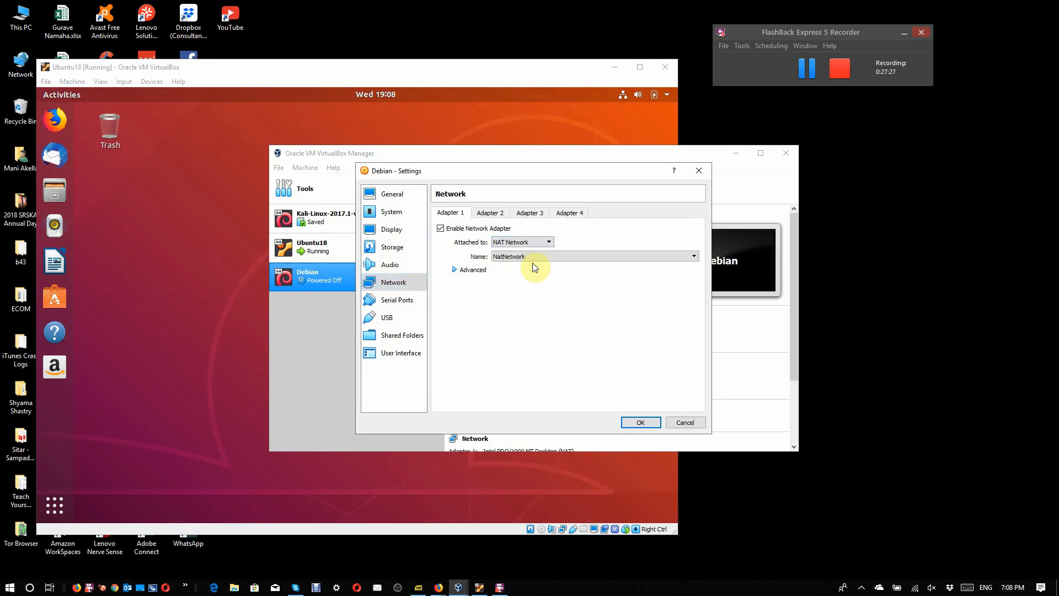
click(642, 423)
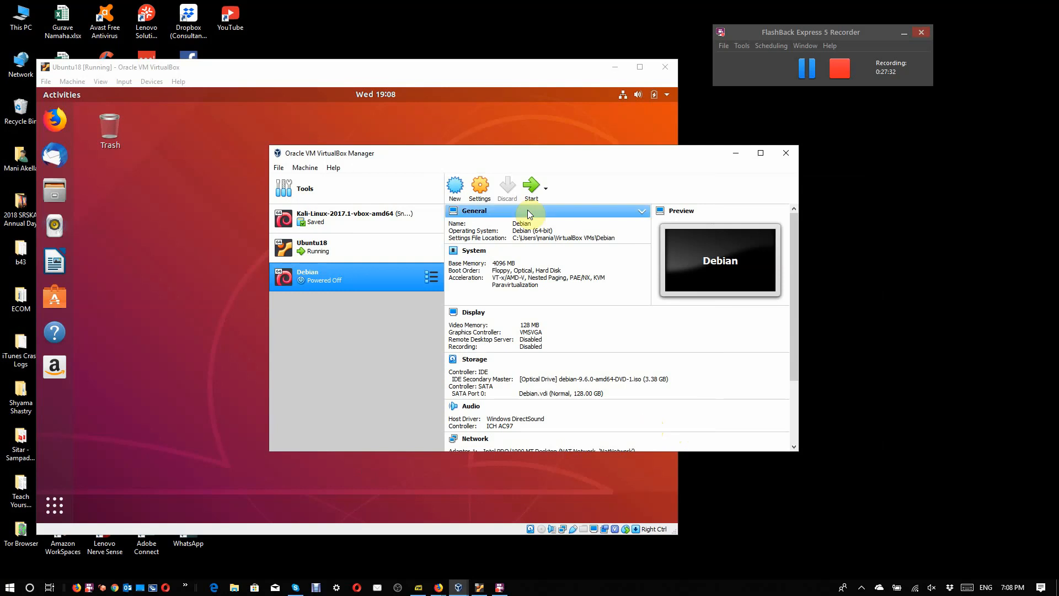
Step: Start the Debian machine's graphical install with English as language, United States as location and the American English keymap
click(531, 190)
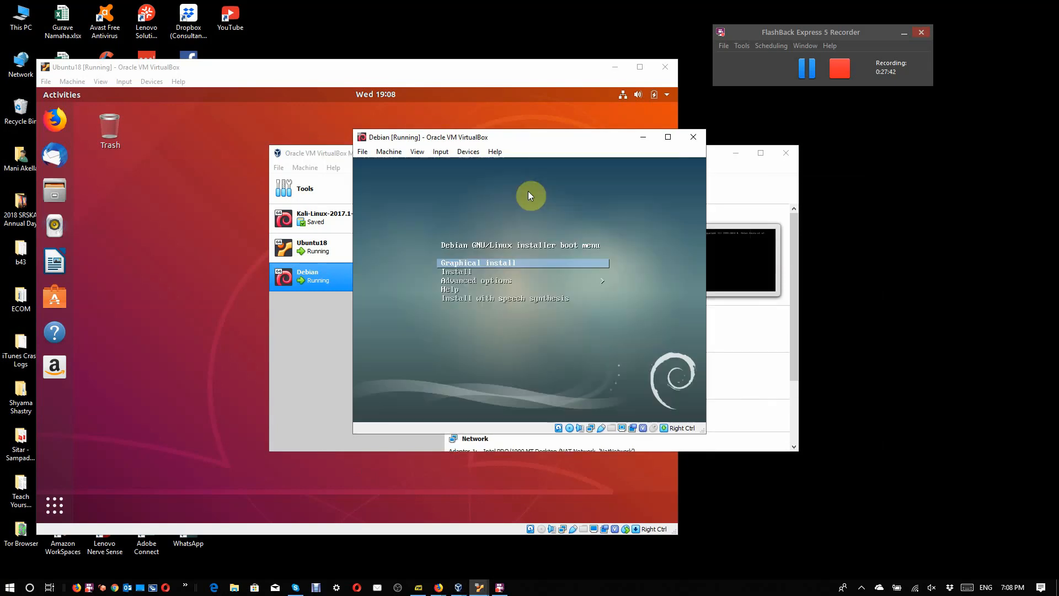
key(Return)
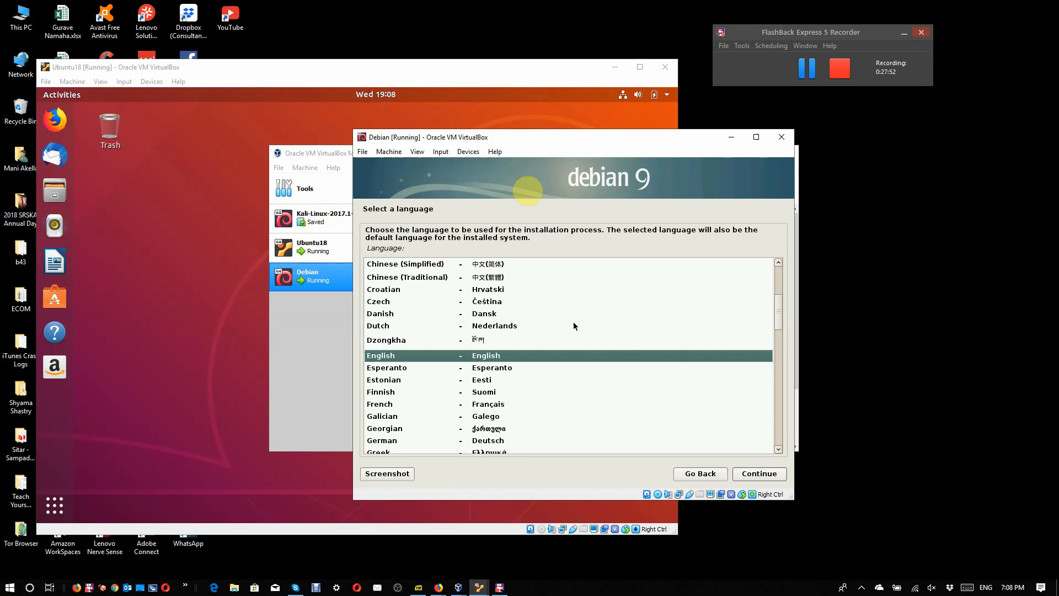
click(760, 479)
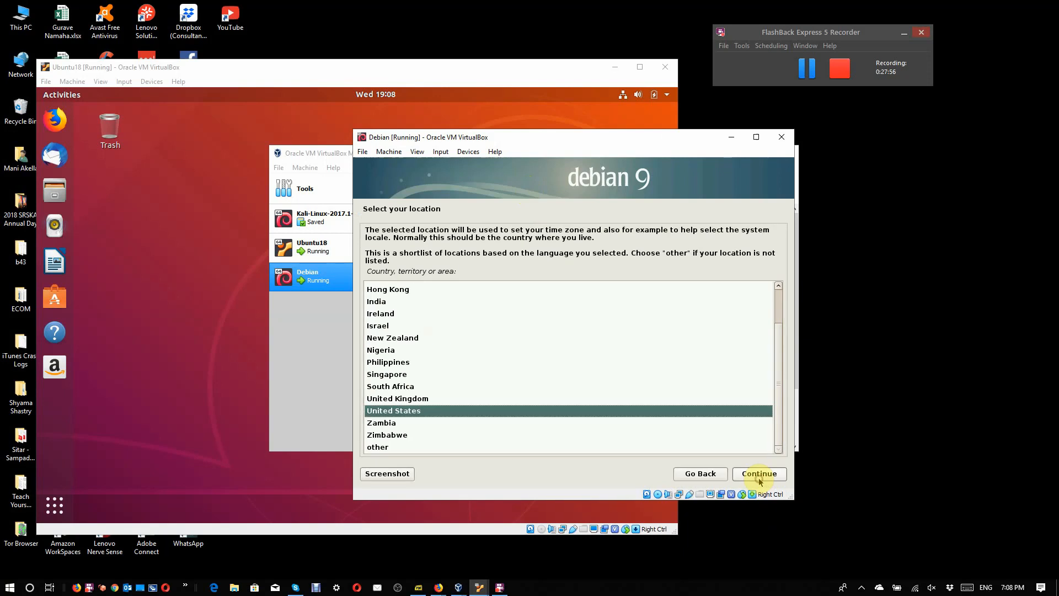
click(759, 478)
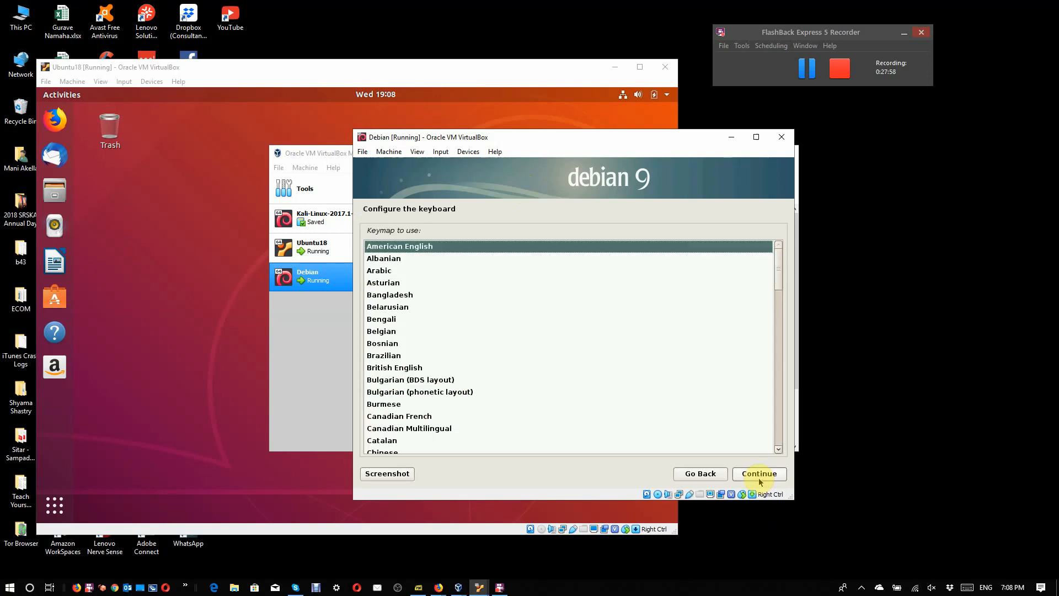
click(760, 479)
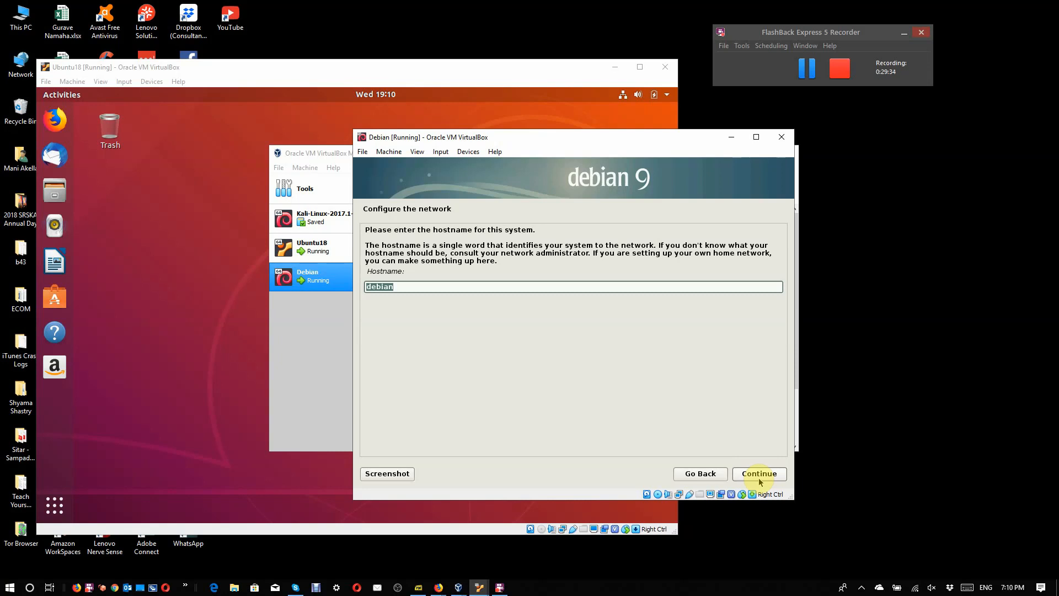
Step: Set the Debian system's hostname to debian-ICT and leave the domain name empty
text(debina)
key(BackSpace)
key(BackSpace)
text(an-ICT)
click(760, 476)
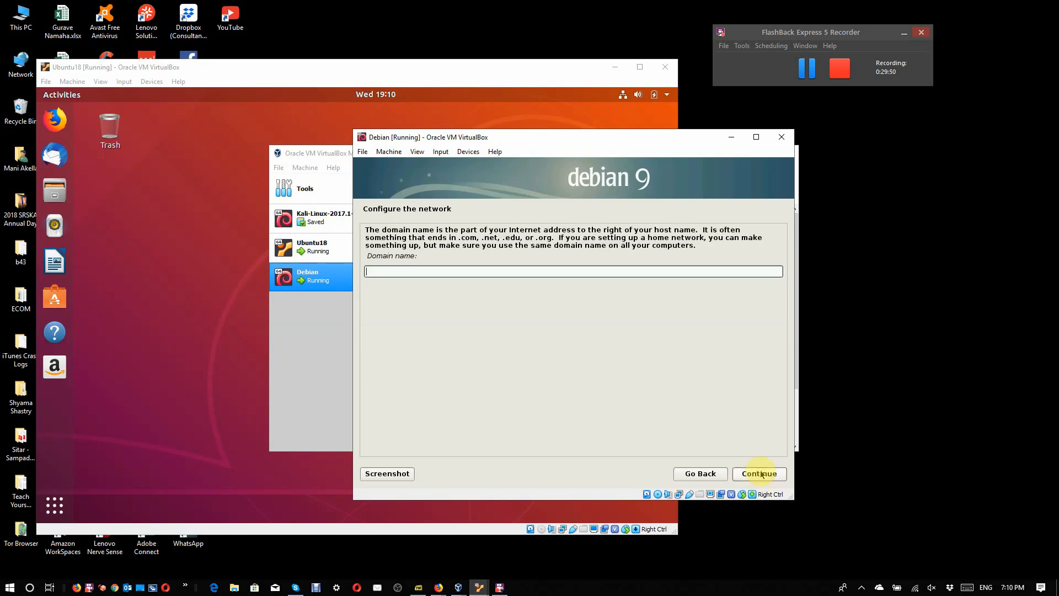
click(761, 475)
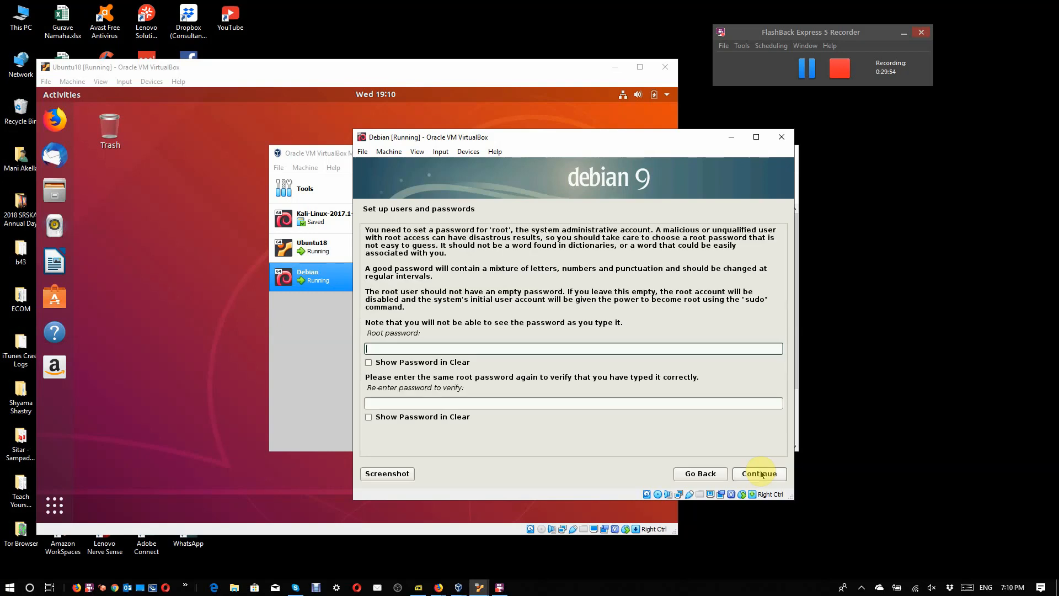
Step: Enter the root password, repeat it for verification and proceed to the user account setup
text(********)
key(Tab)
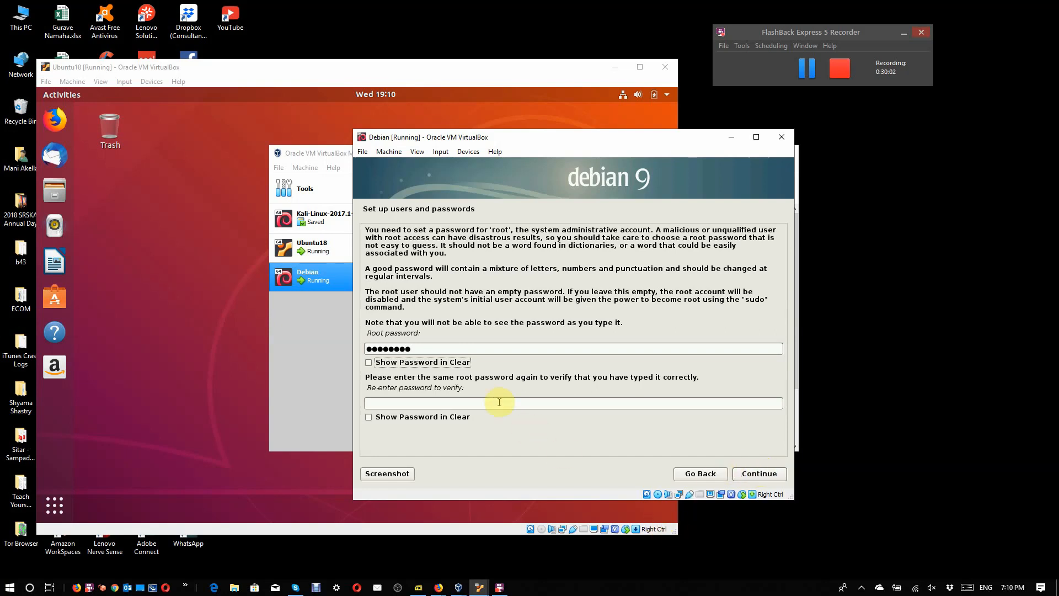
click(499, 402)
text(*****)
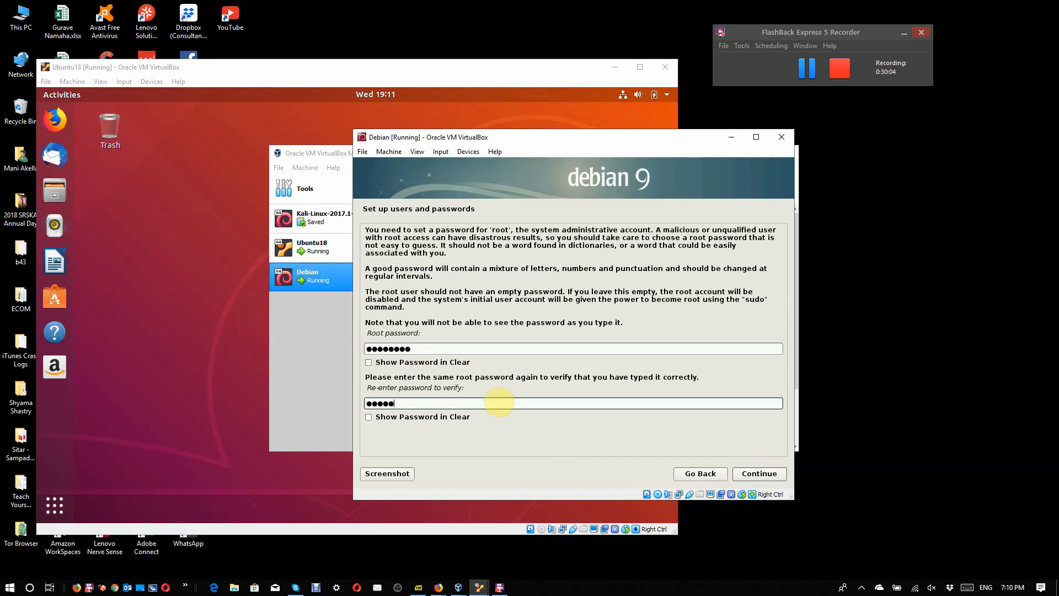
text(***)
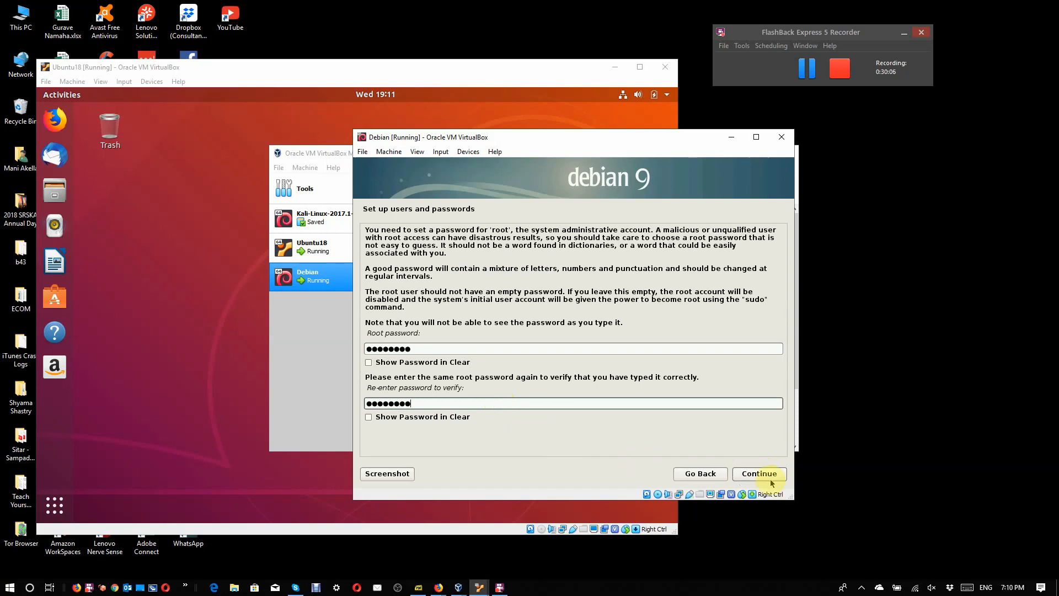
click(771, 481)
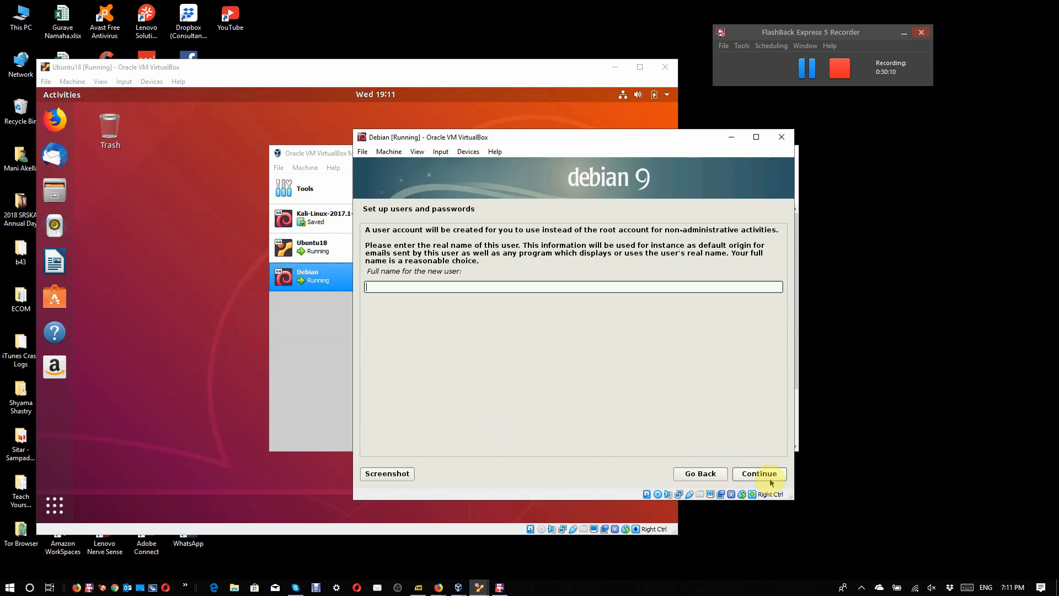
Step: Create the non-administrative account by entering the user's name, accepting the suggested username, and entering and verifying the account password
text(mani)
click(760, 474)
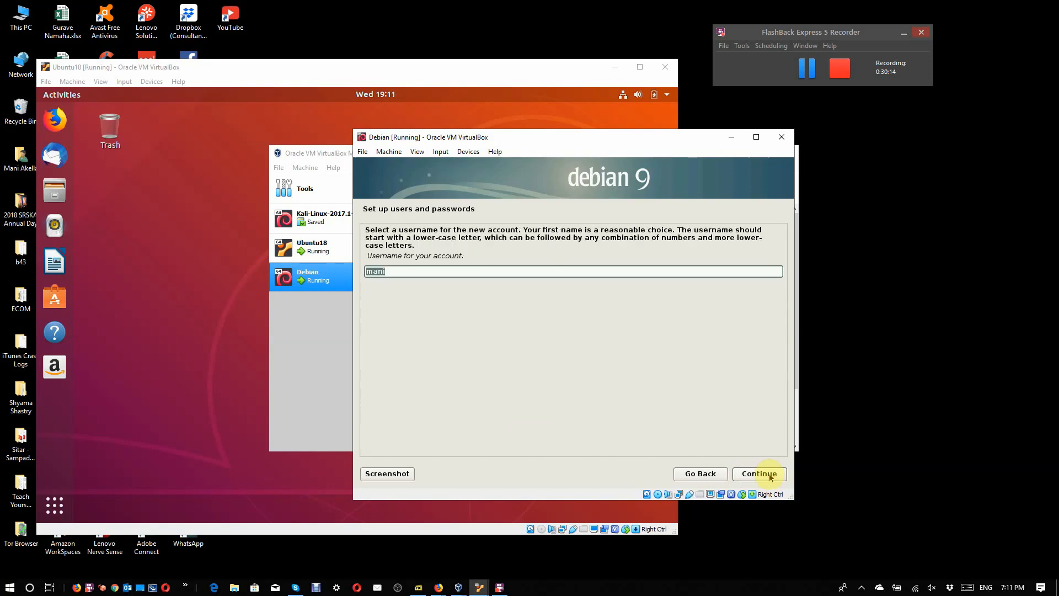
click(771, 477)
text(********)
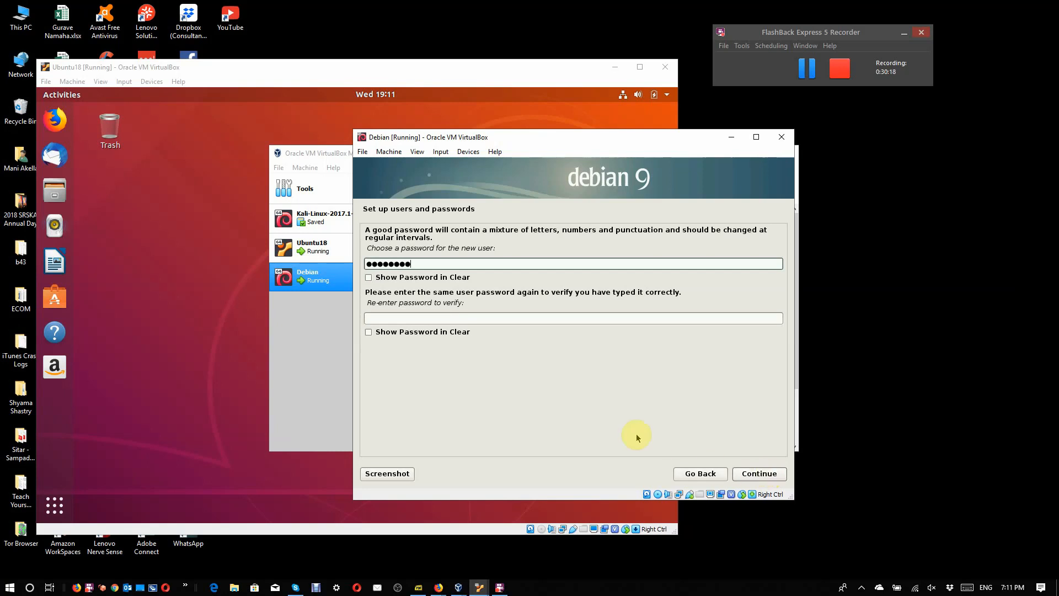
click(481, 320)
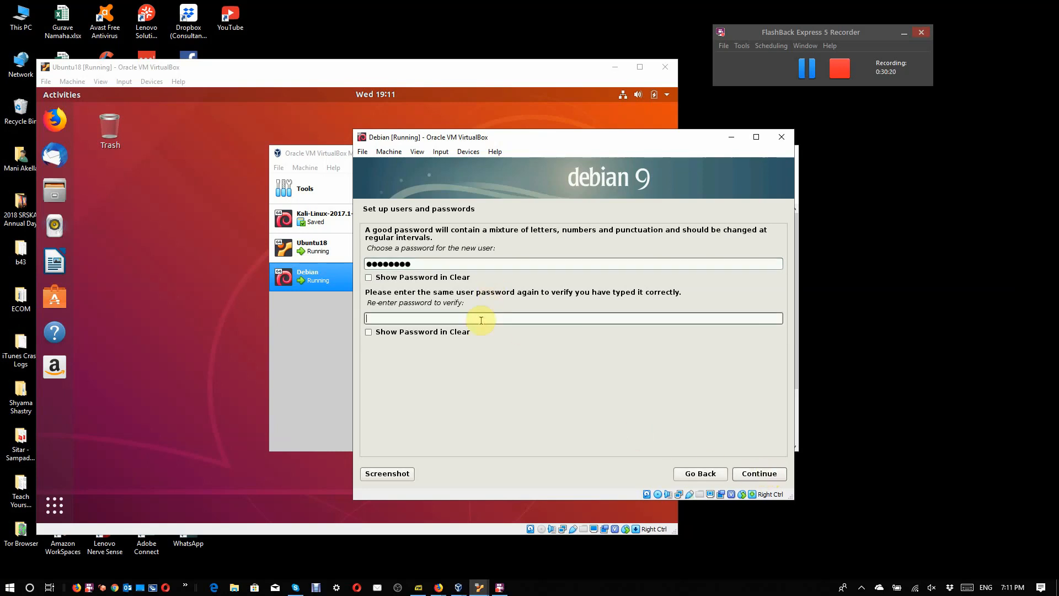
text(********)
key(Return)
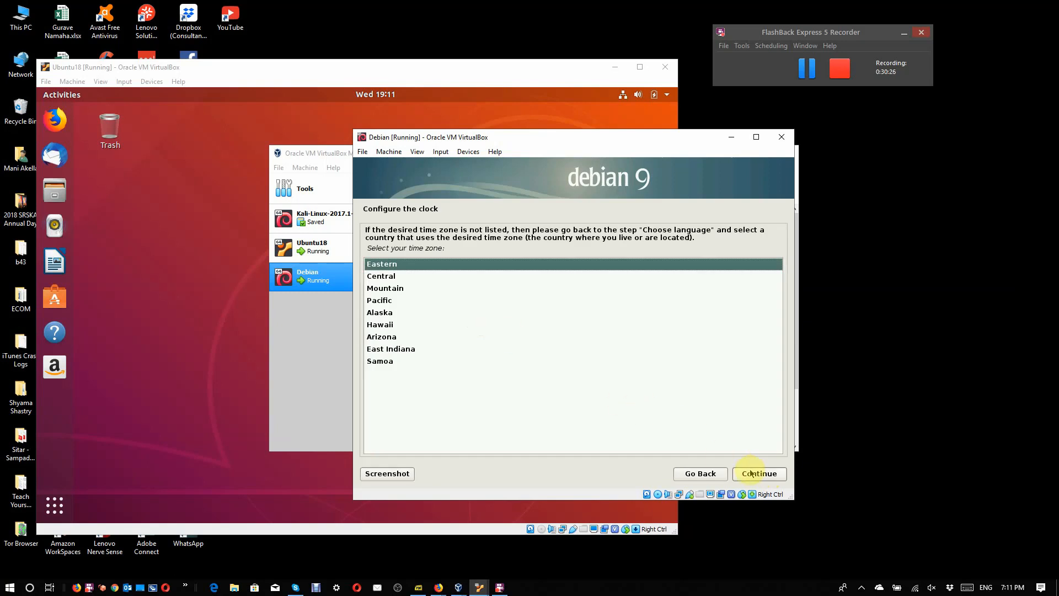
Step: Choose the Eastern time zone and guided partitioning of the entire sda disk with all files in one partition
click(751, 474)
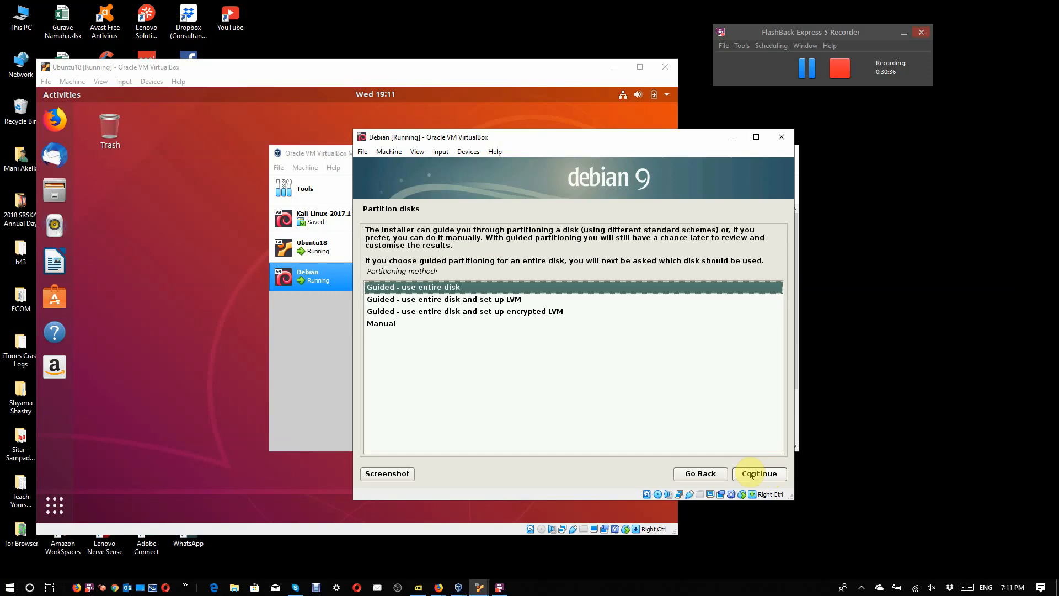
click(751, 474)
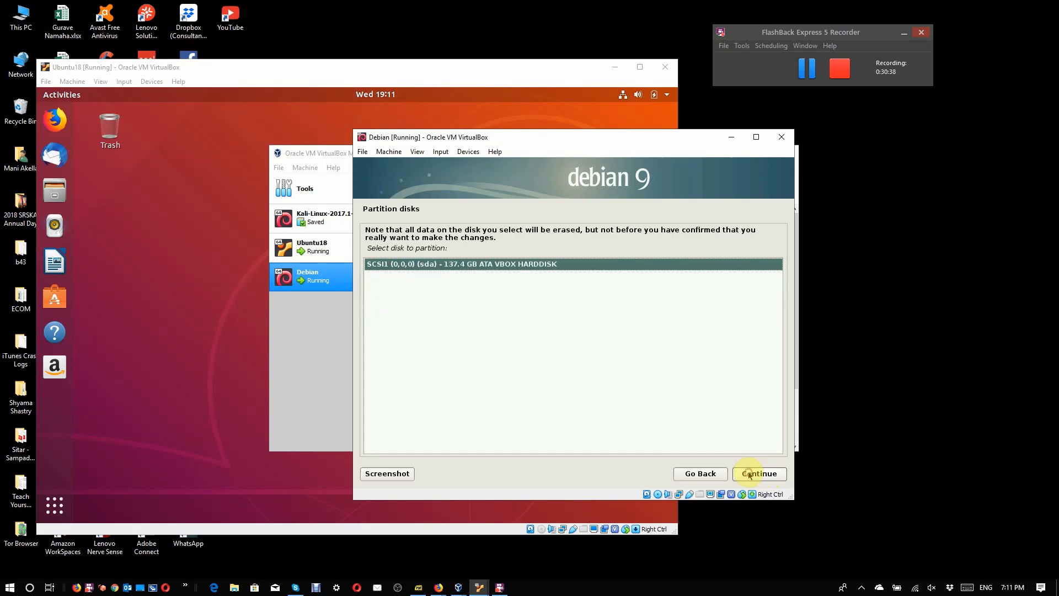
click(749, 474)
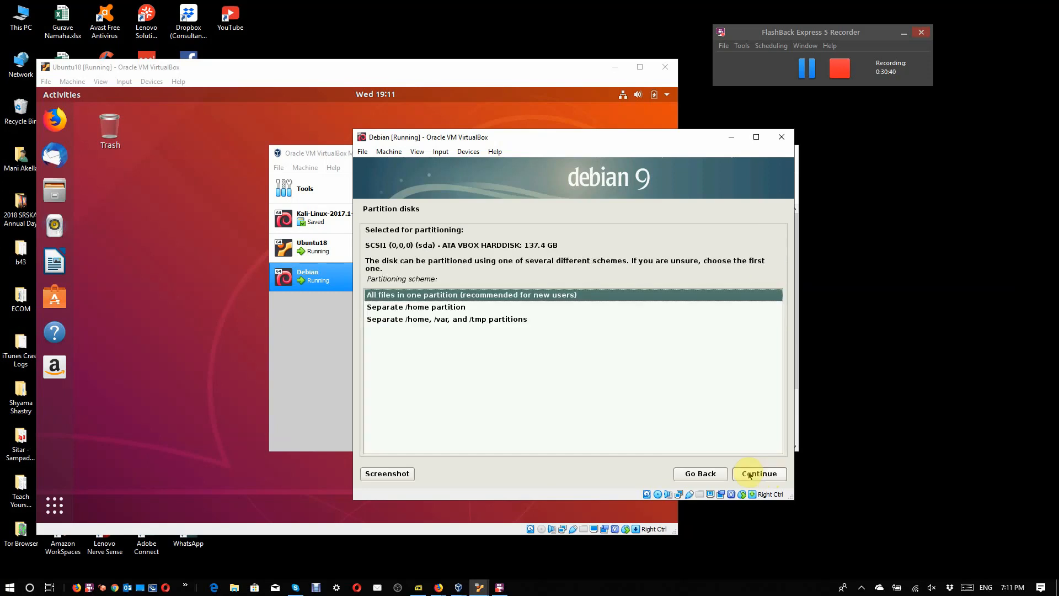
click(749, 474)
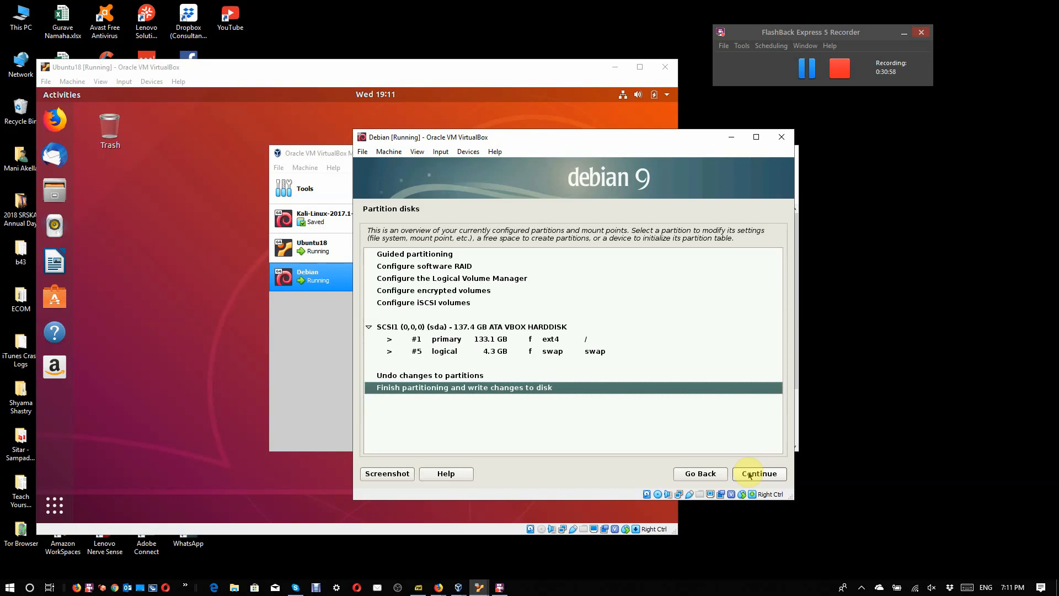
Step: Finish partitioning and confirm writing the partition changes to the disk
click(750, 475)
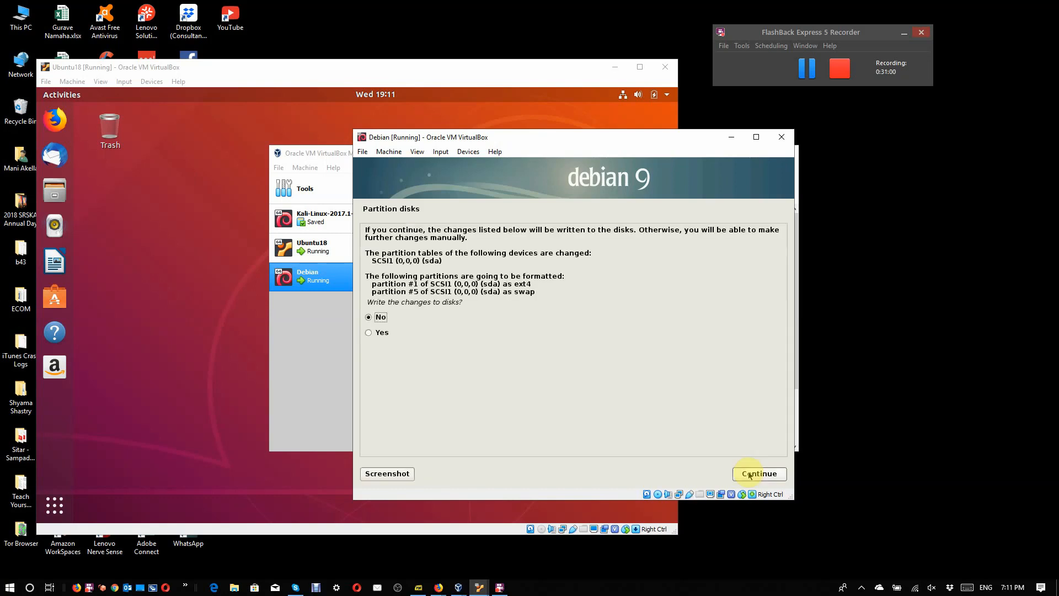
click(380, 332)
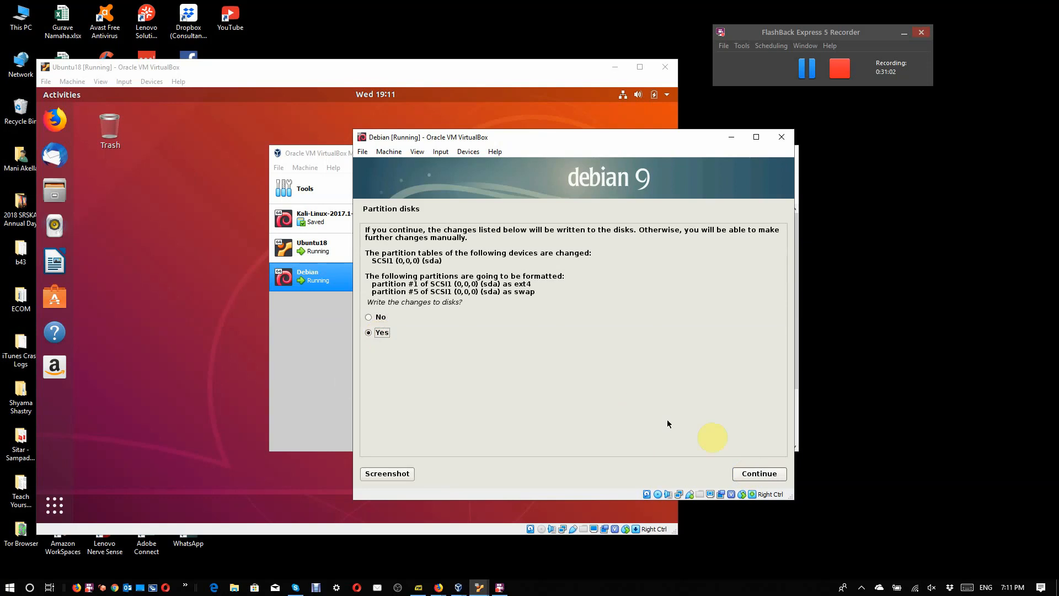
click(764, 474)
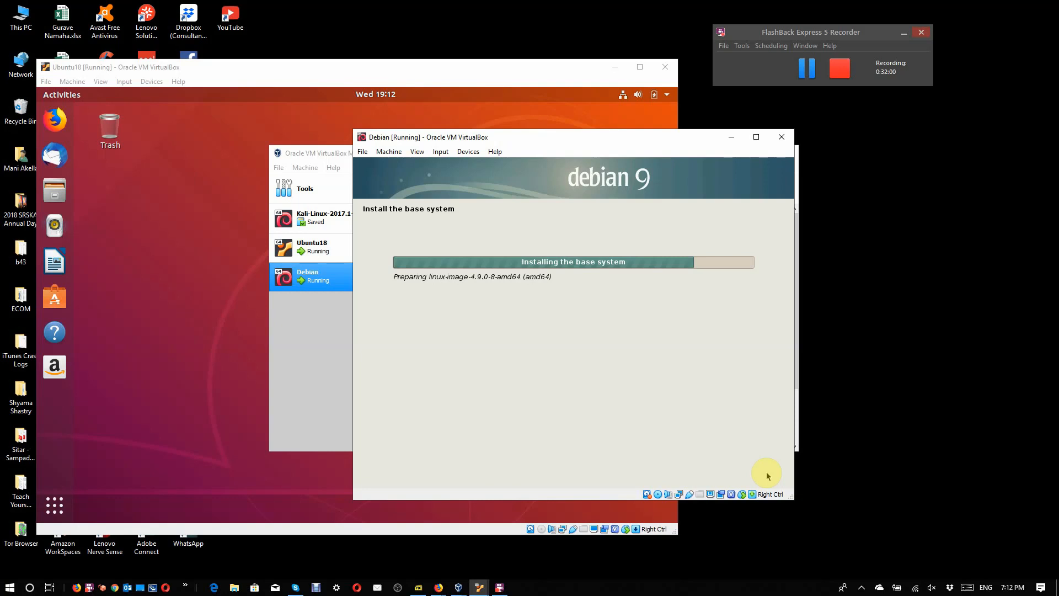
click(809, 71)
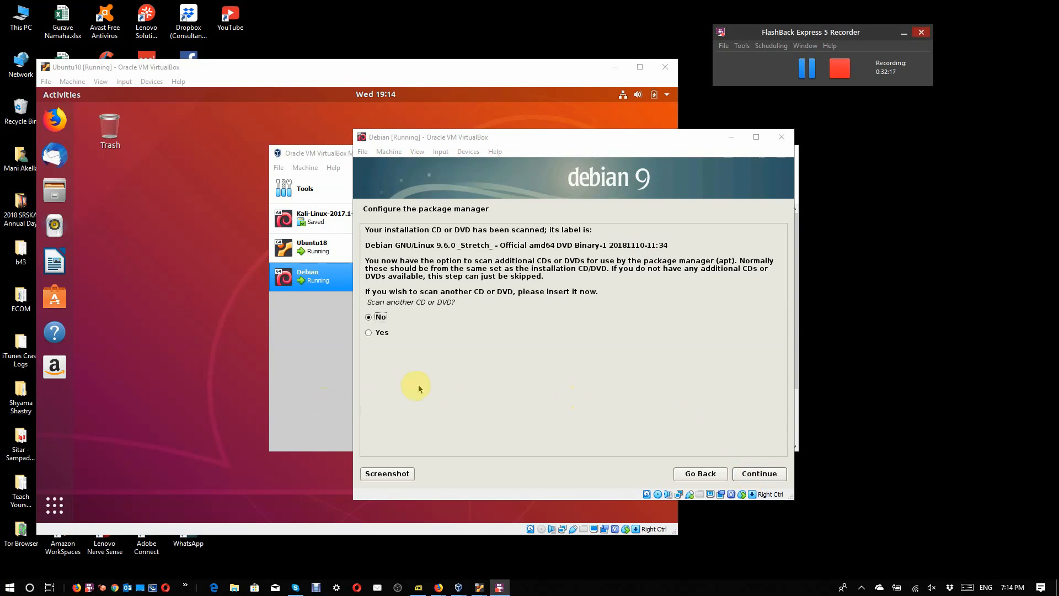
Step: Check the Debian machine's storage settings for the attached DVD image, close them without changes and return to the installer
click(324, 381)
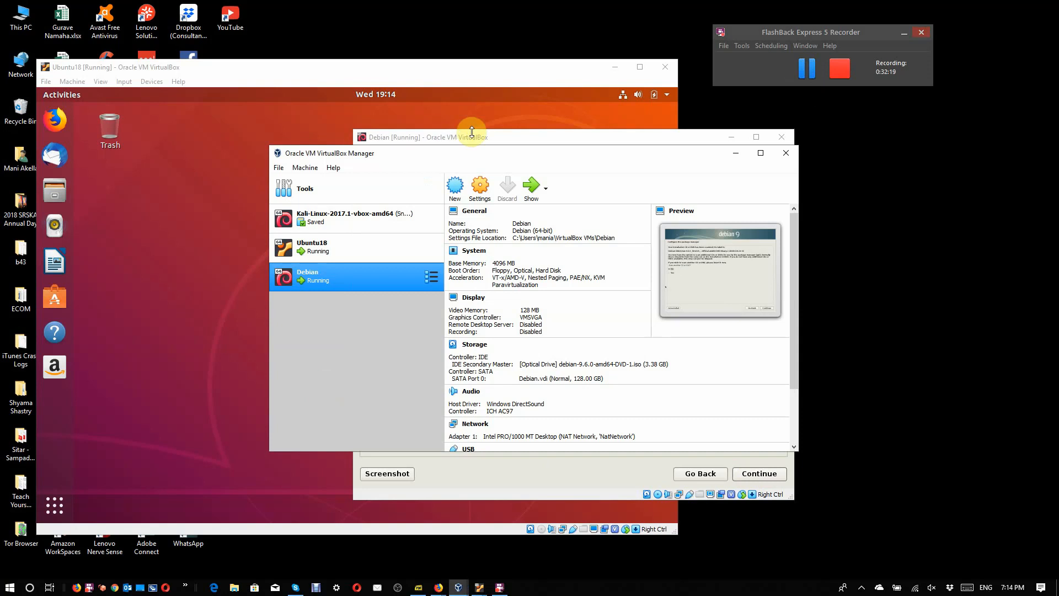
click(480, 187)
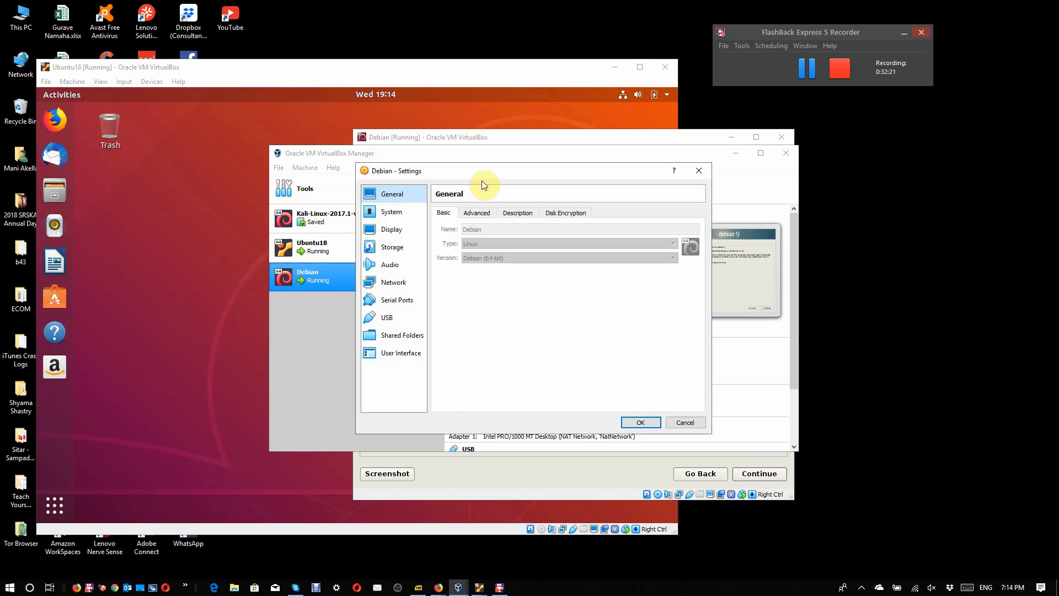
click(406, 251)
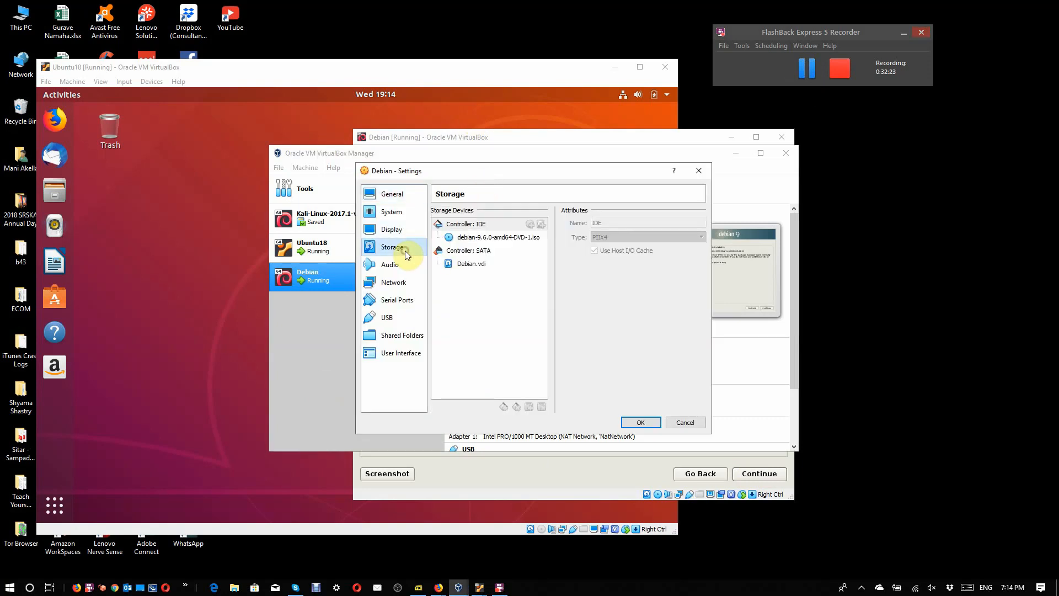
click(523, 238)
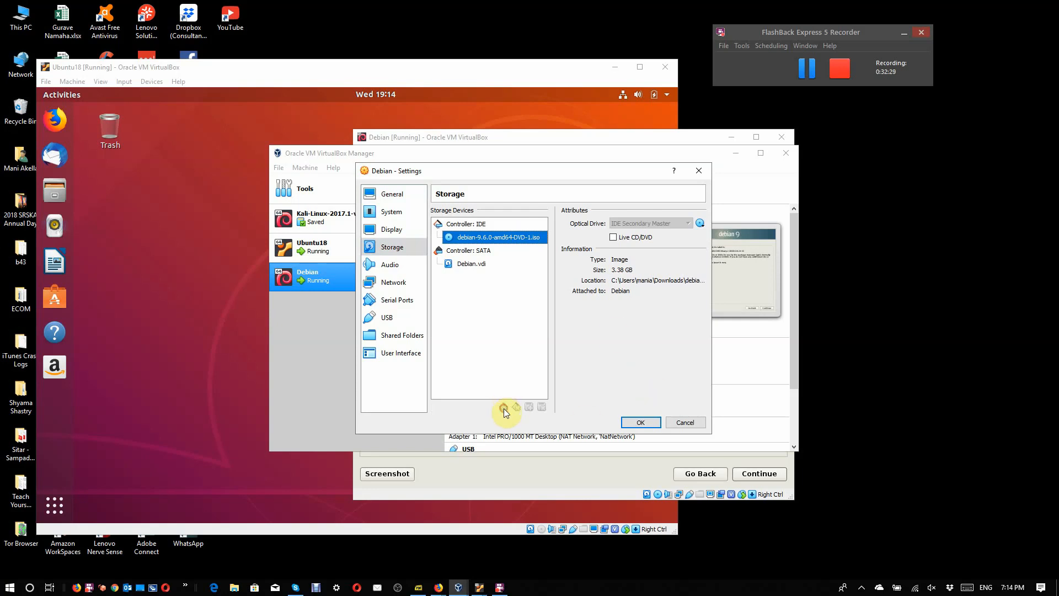
click(682, 420)
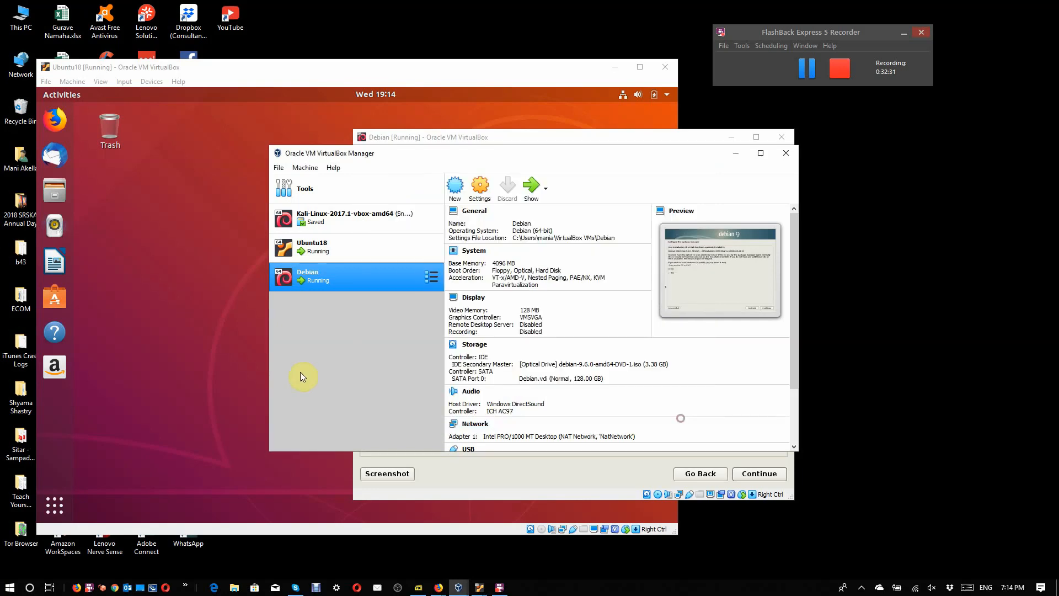
click(492, 476)
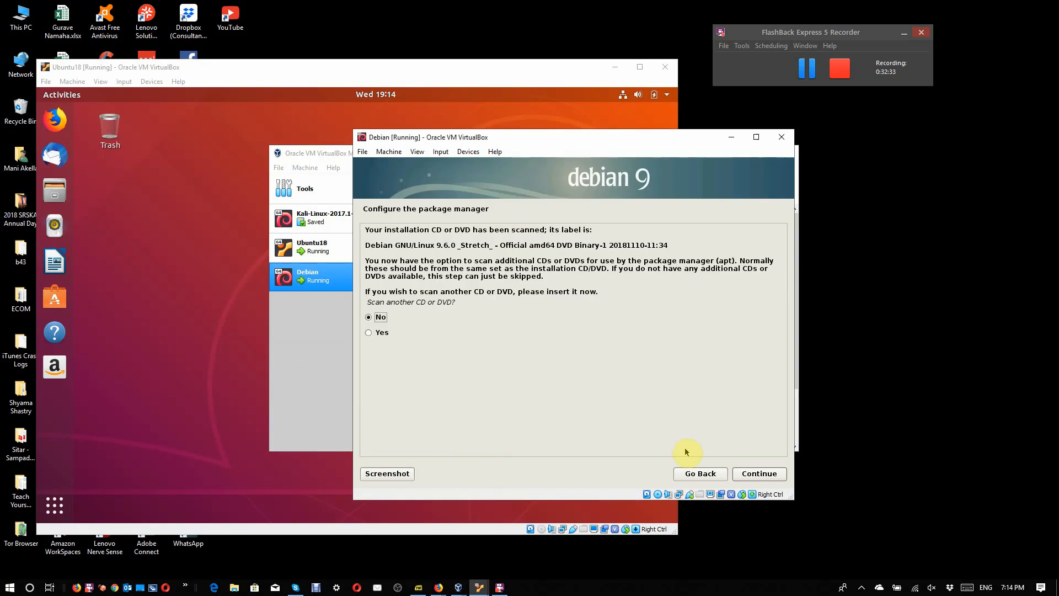
Step: Decline scanning another CD or DVD and choose to use a network mirror for the package manager
click(769, 480)
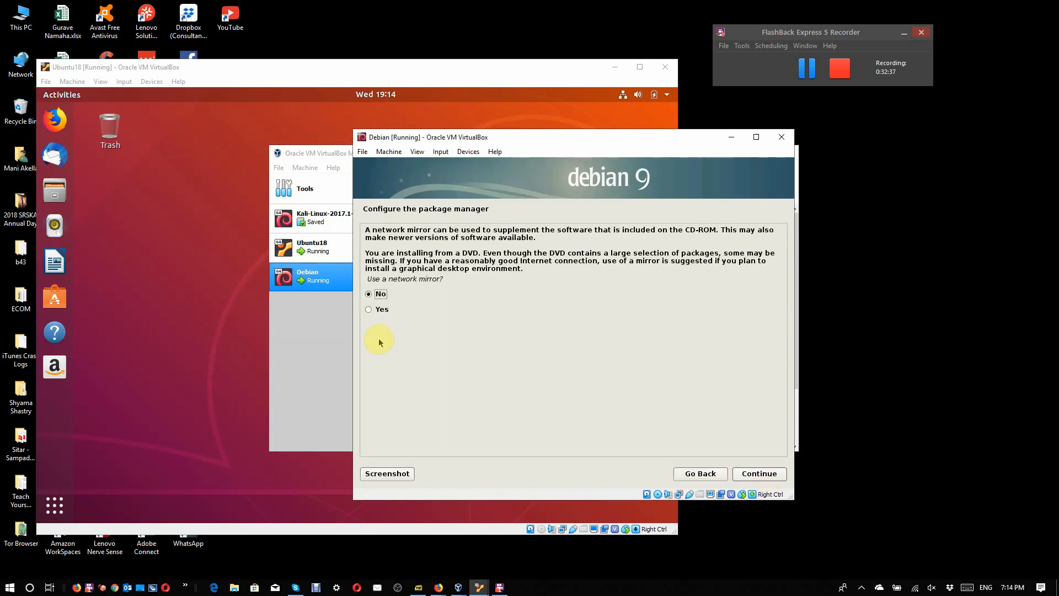
click(381, 310)
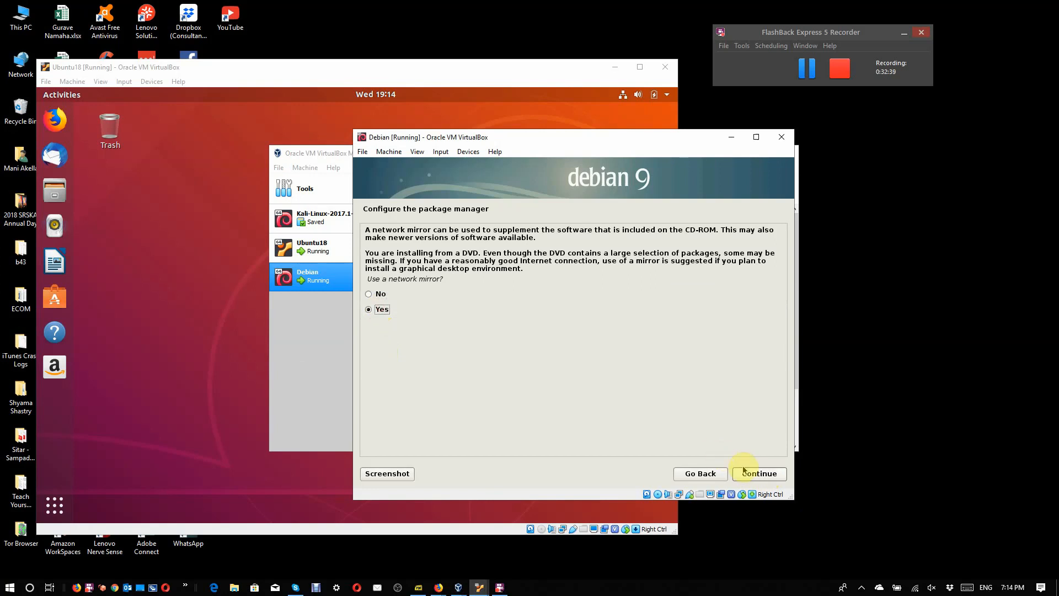
click(748, 475)
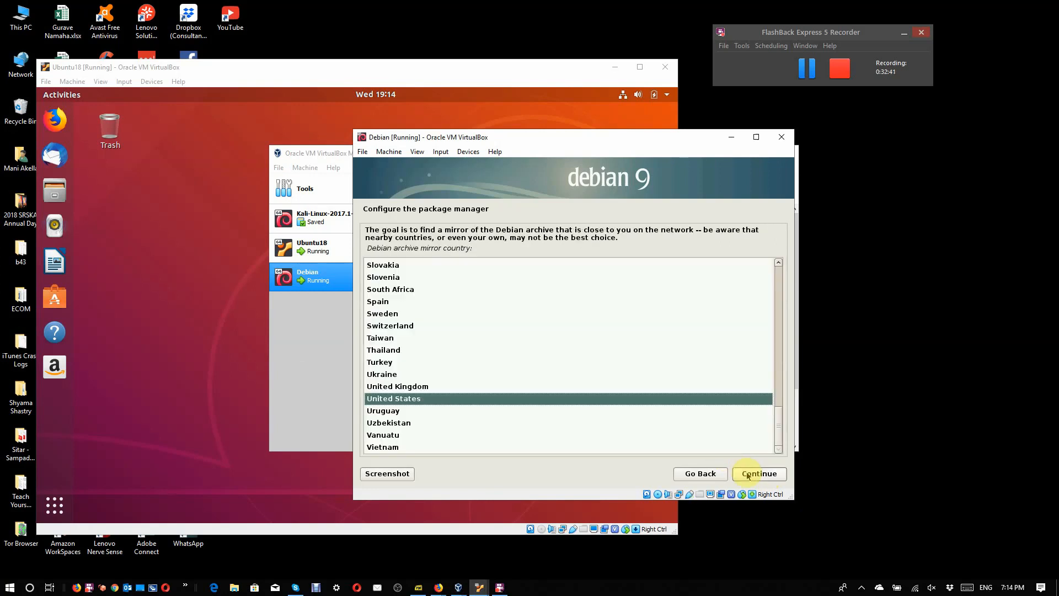
Step: Set the archive mirror to ftp.us.debian.org in the United States and leave the HTTP proxy blank
click(747, 475)
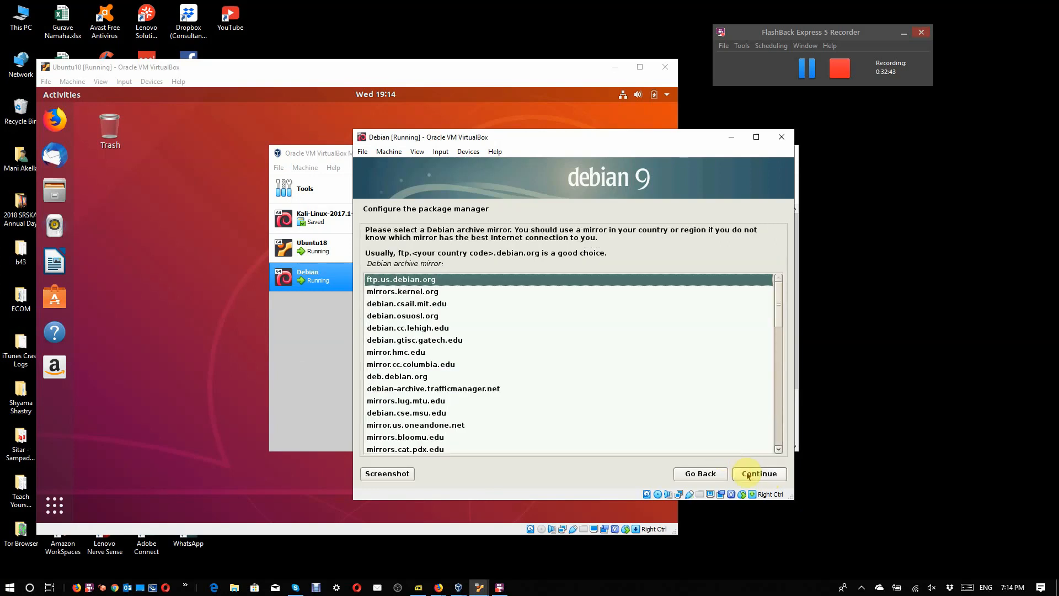
click(748, 475)
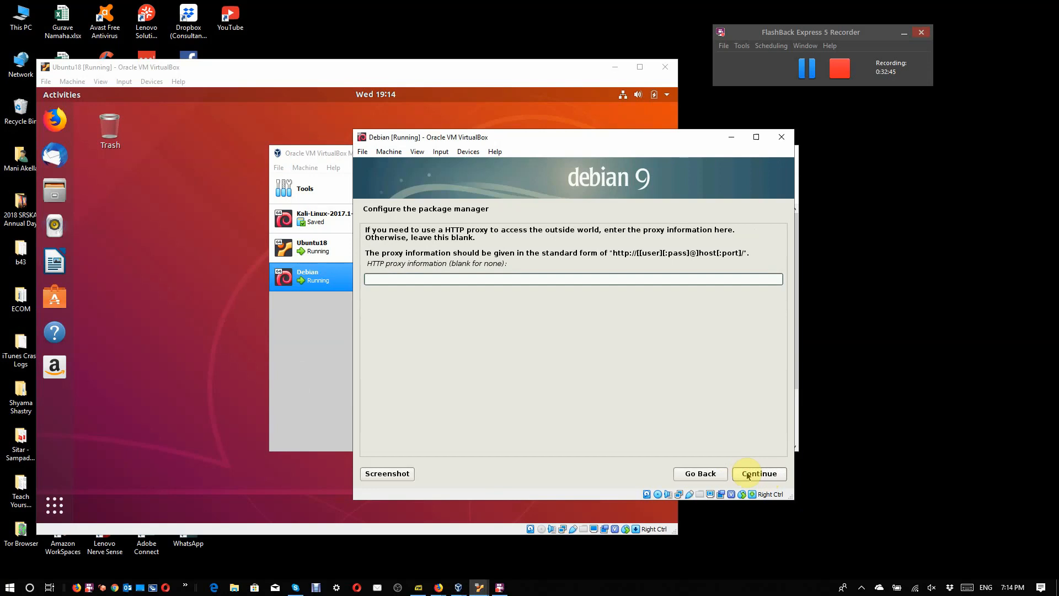
click(748, 474)
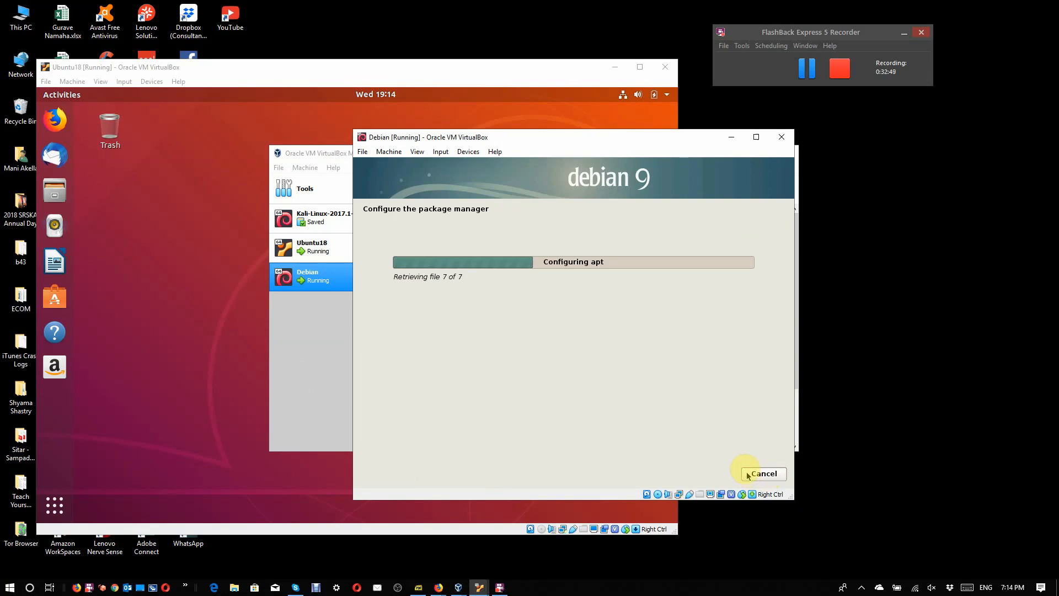
click(798, 72)
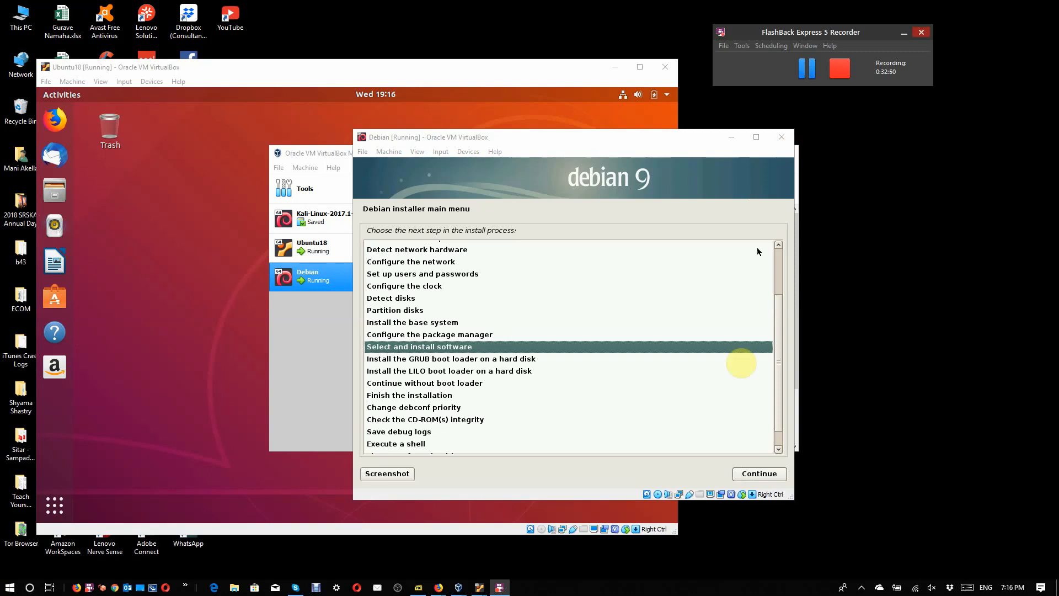
Step: Start the Select and install software stage and decline the package usage survey
click(750, 475)
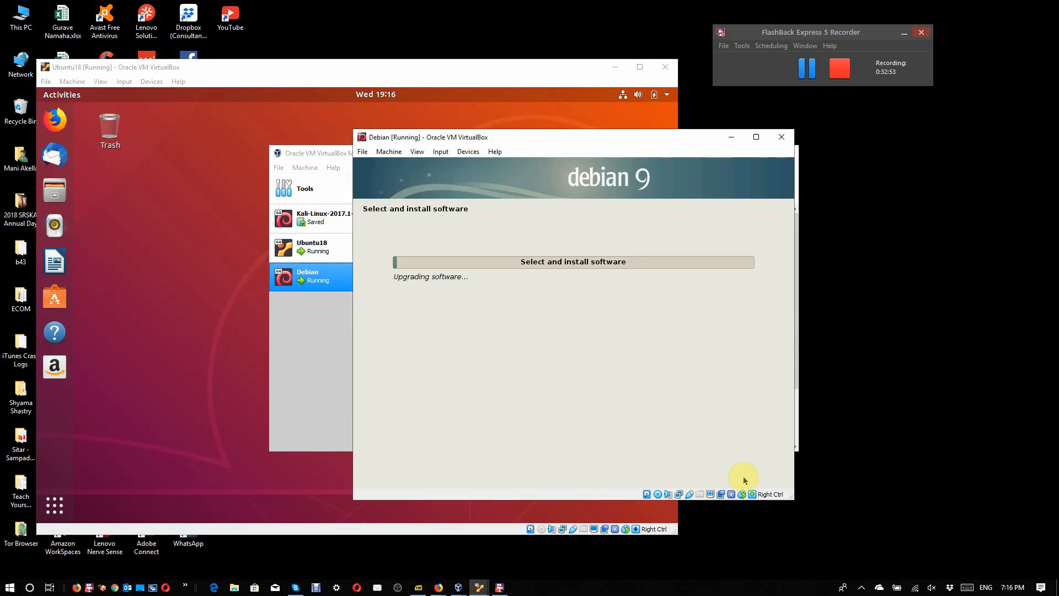
key(super+d)
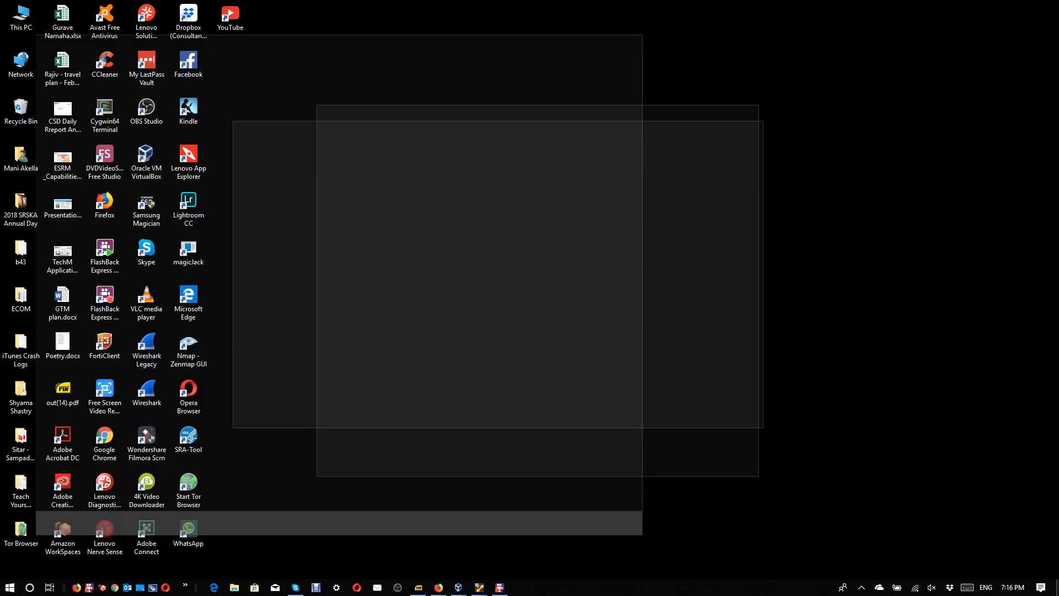
click(1052, 584)
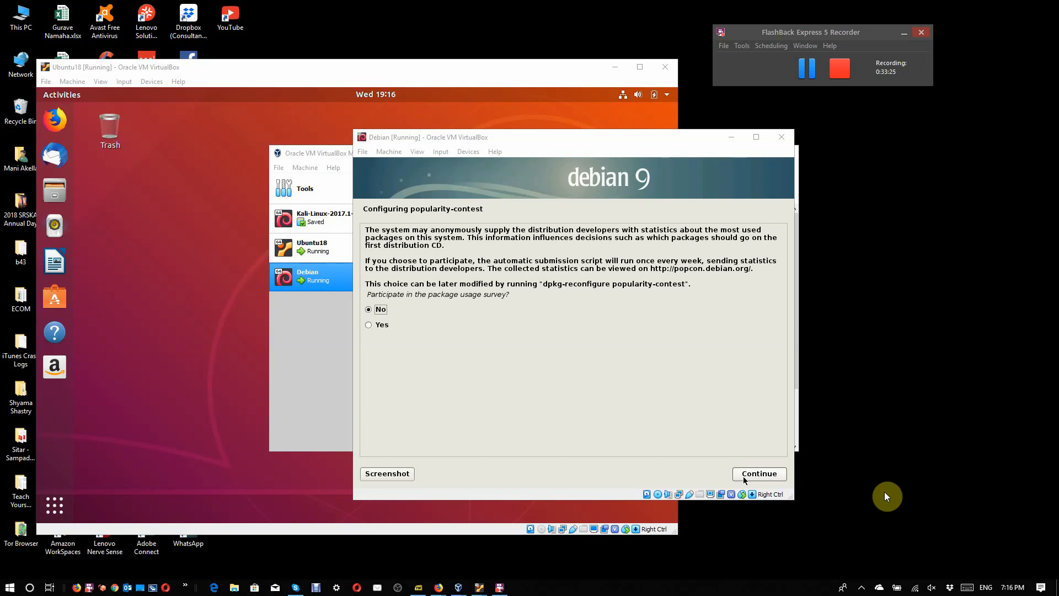
click(776, 476)
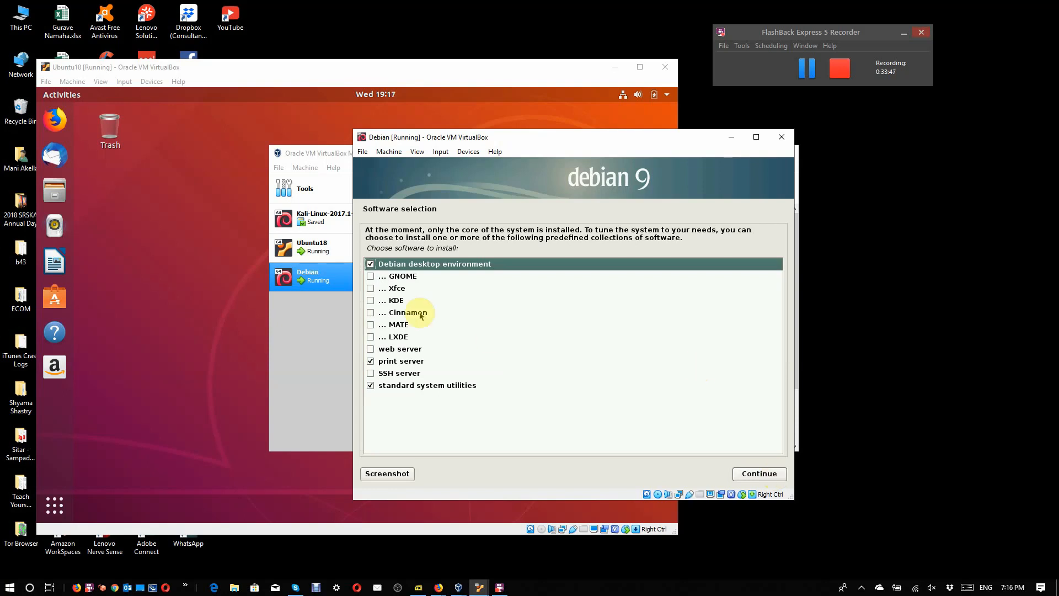
Step: Add GNOME, Xfce, KDE, Cinnamon, MATE, LXDE, web server and SSH server to the software selection and start installing it
click(370, 277)
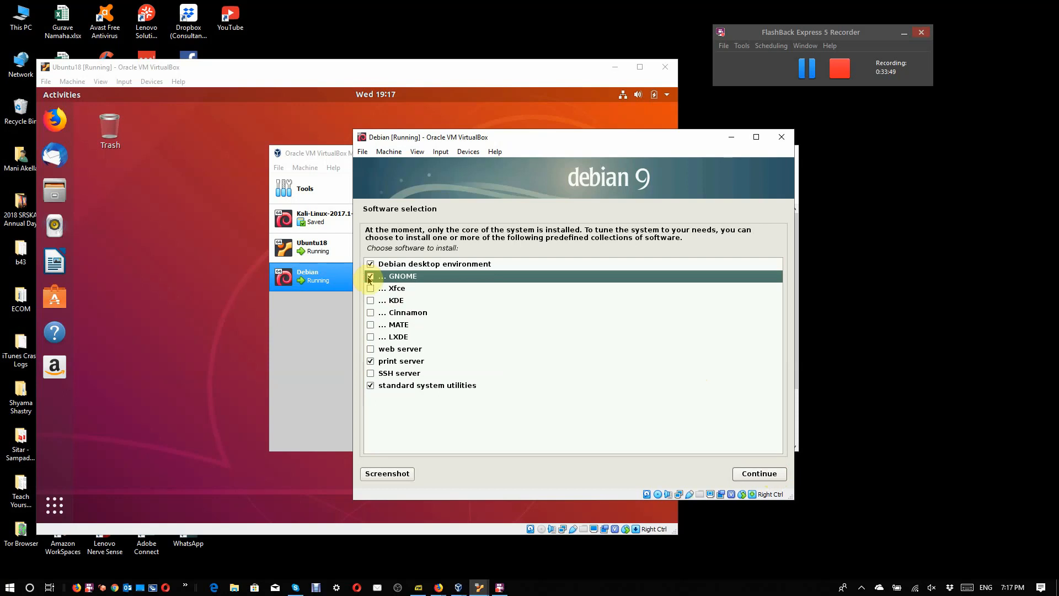
click(370, 288)
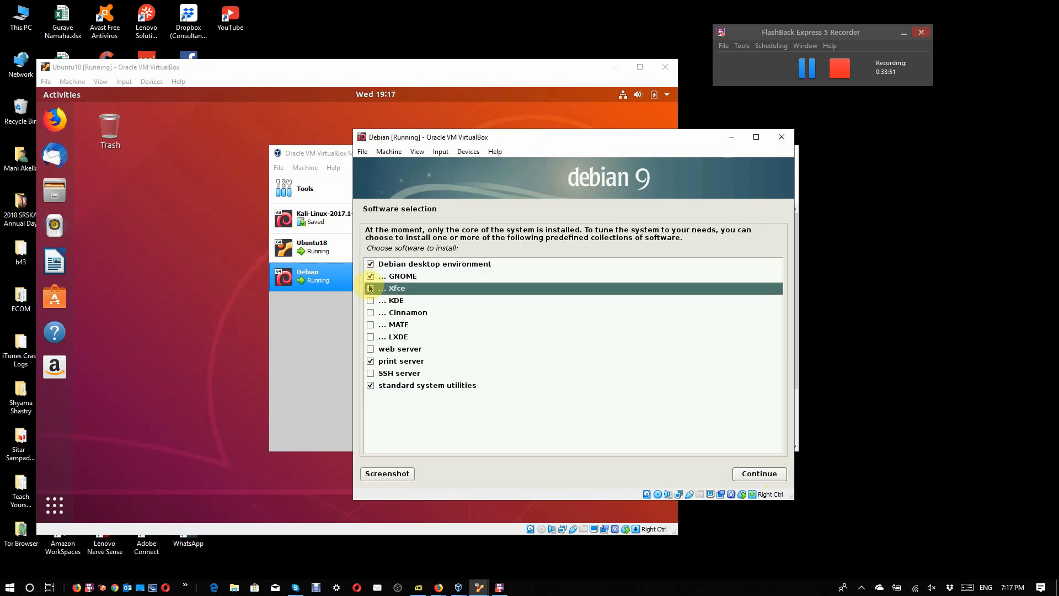
click(371, 300)
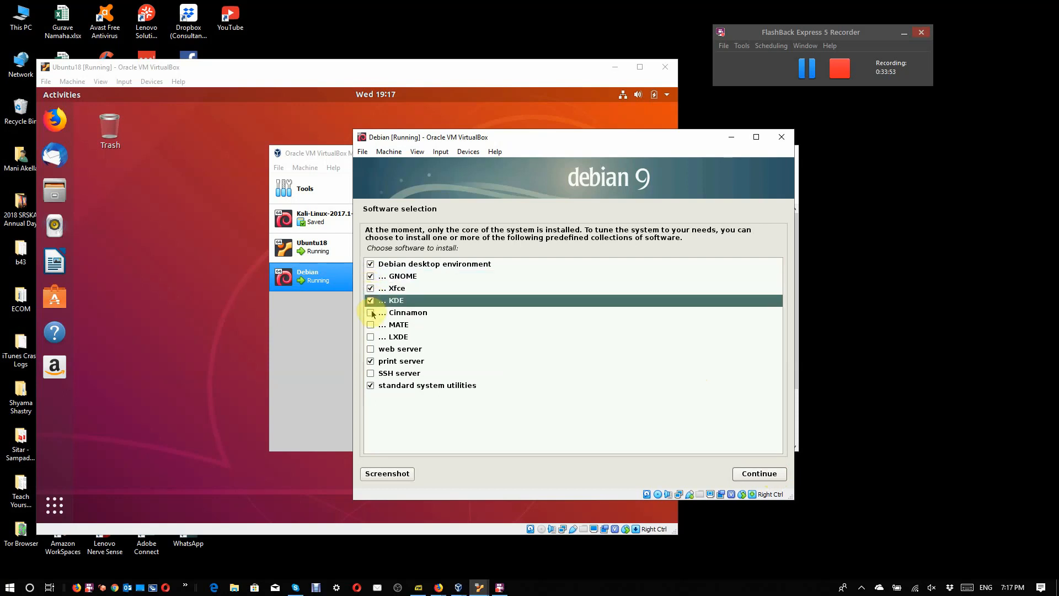
click(371, 312)
click(371, 324)
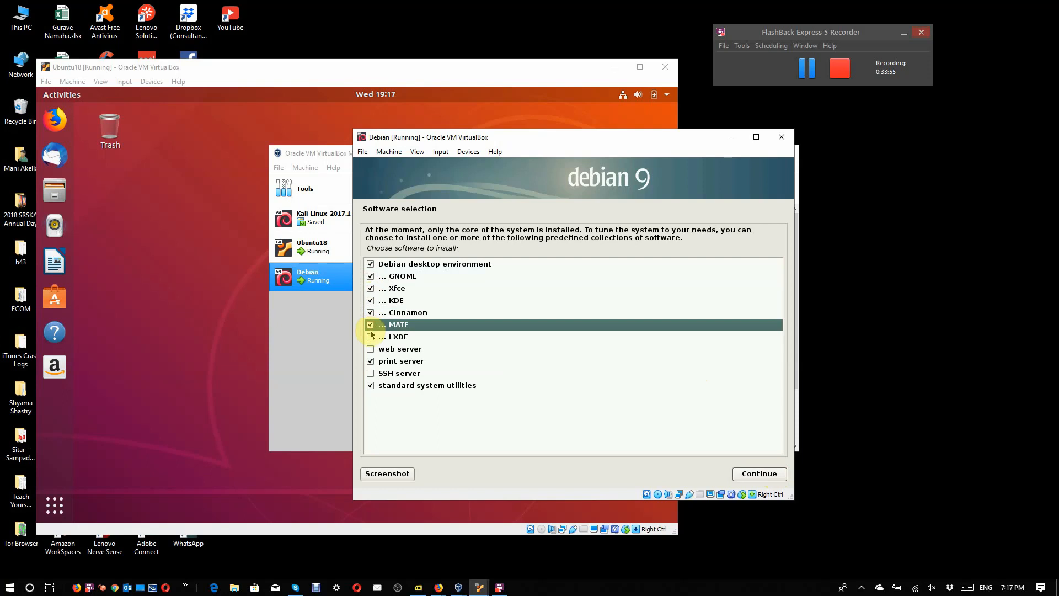
click(370, 337)
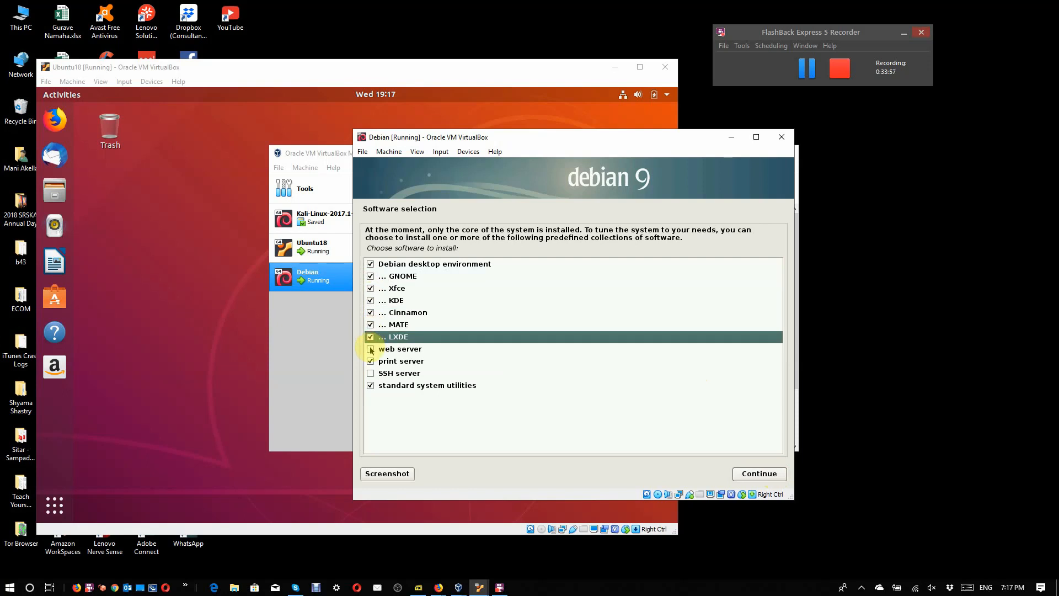
click(371, 349)
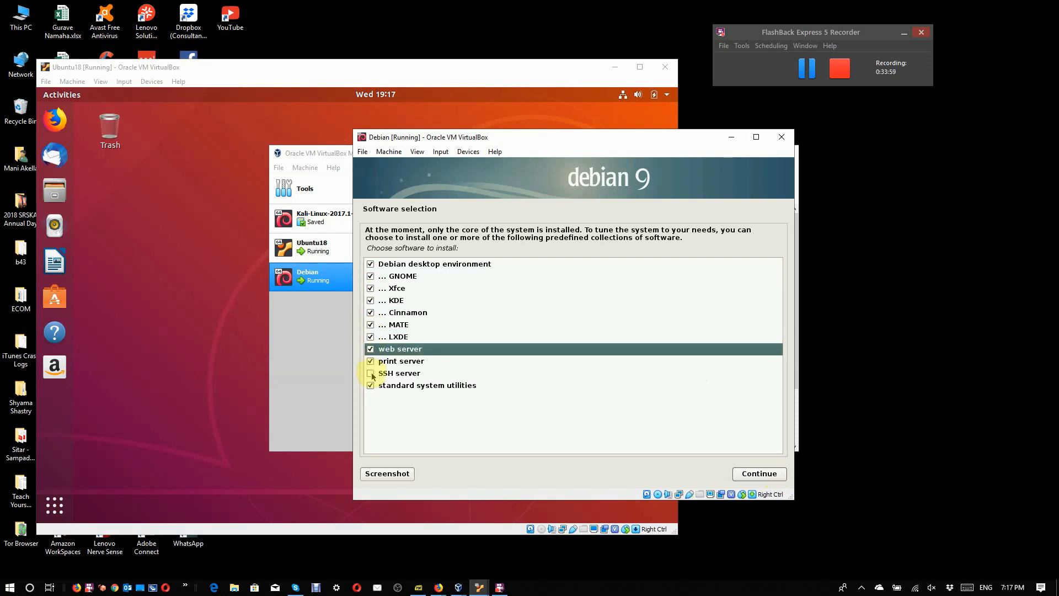
click(370, 374)
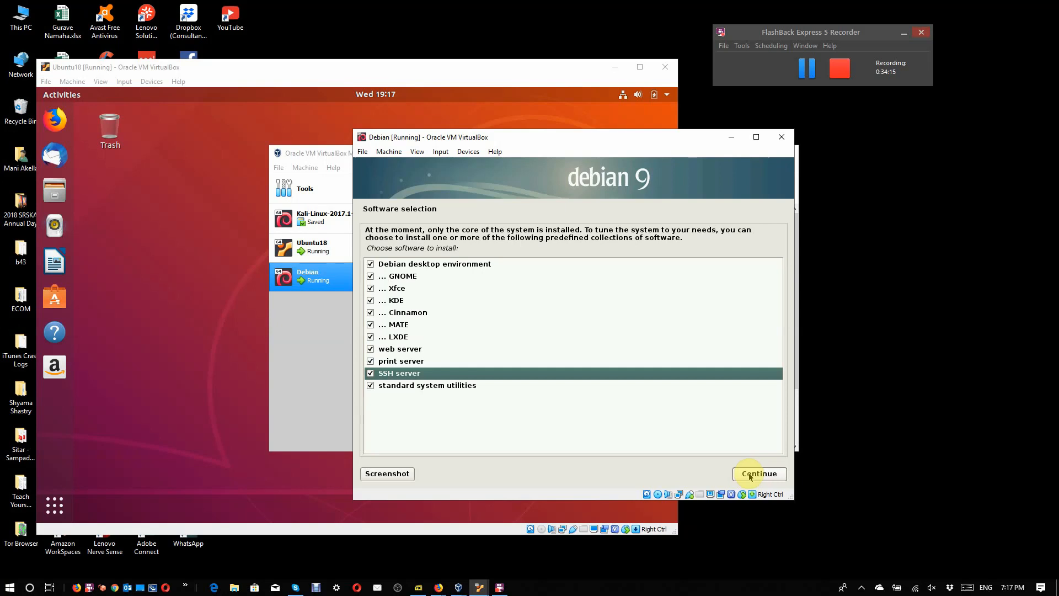
click(750, 475)
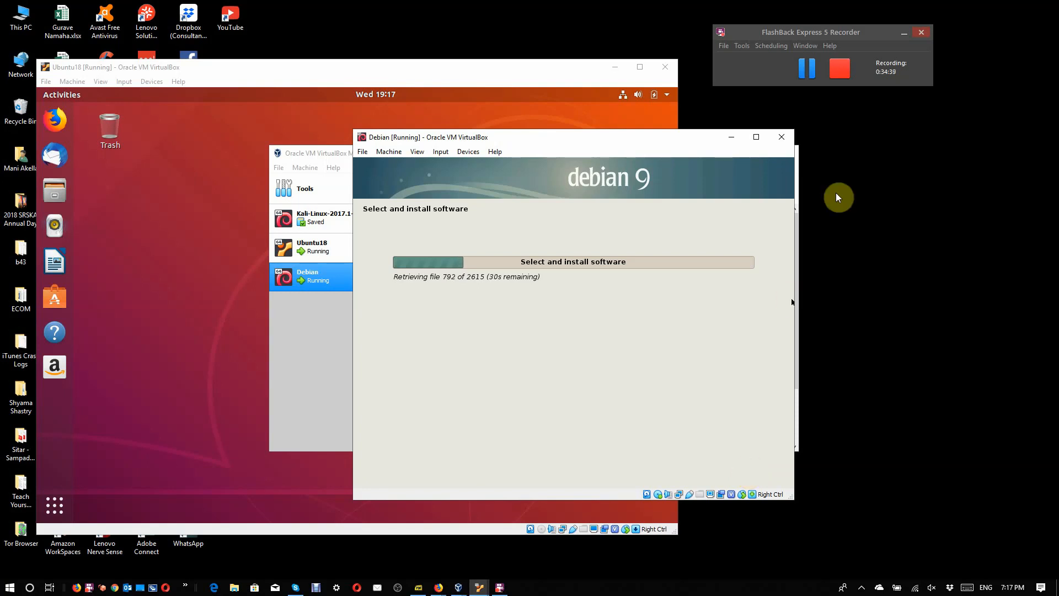
click(812, 69)
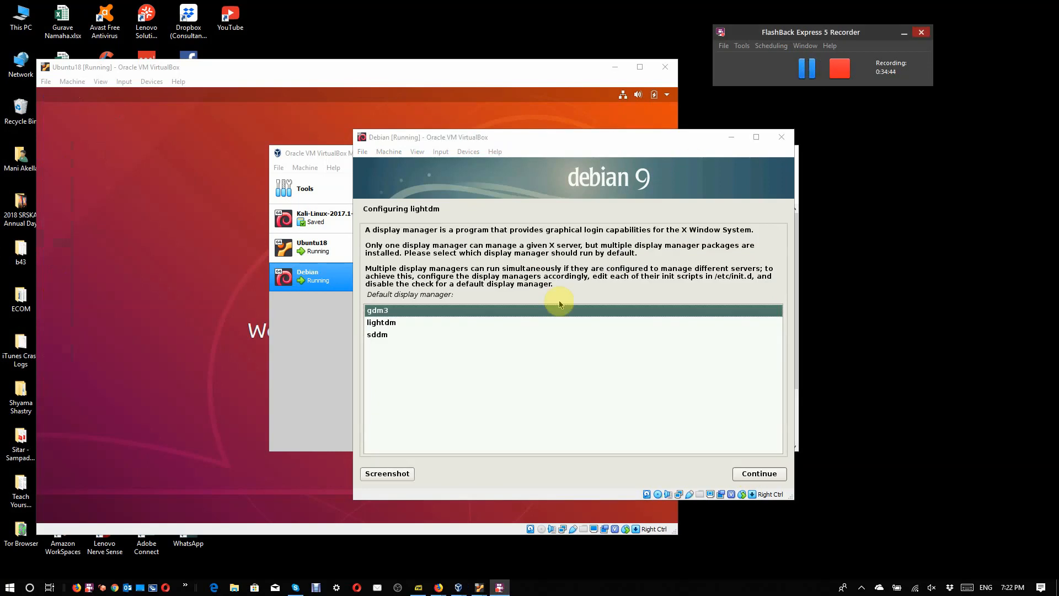
Step: Choose gdm3 as the default display manager and continue the software installation
click(388, 324)
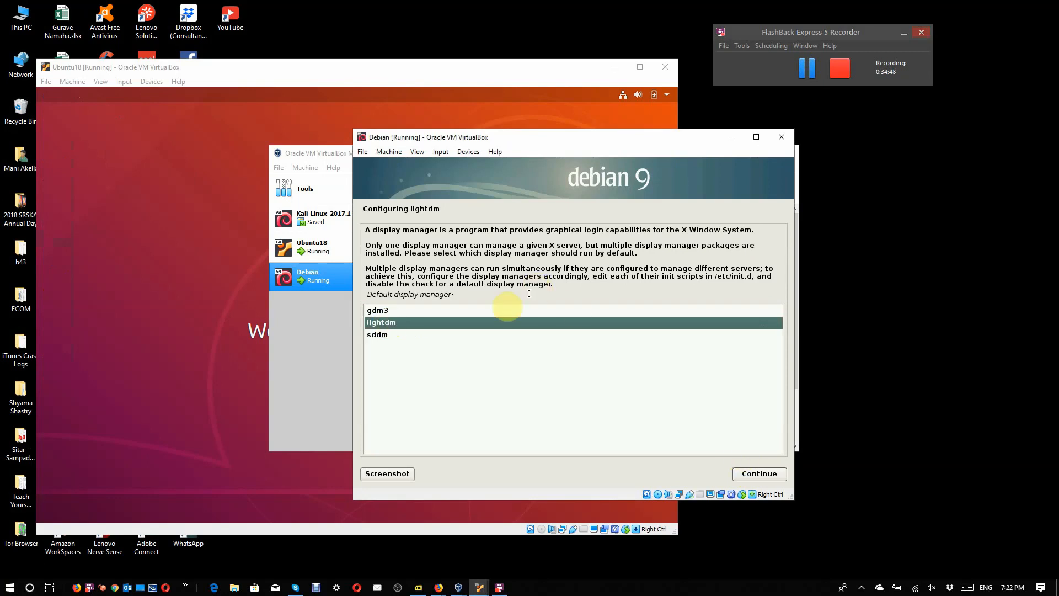
click(487, 312)
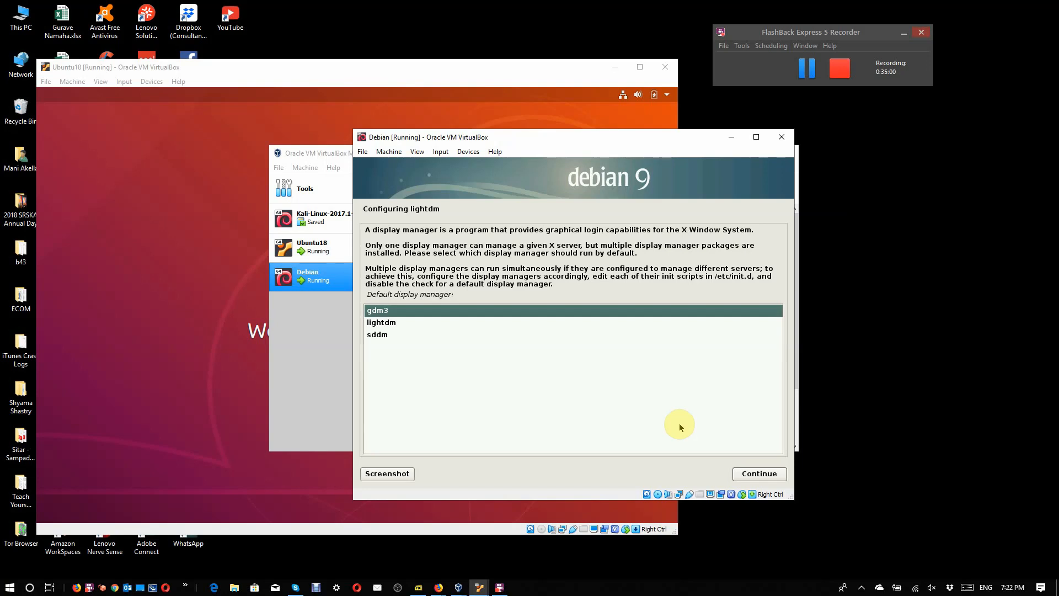
click(751, 478)
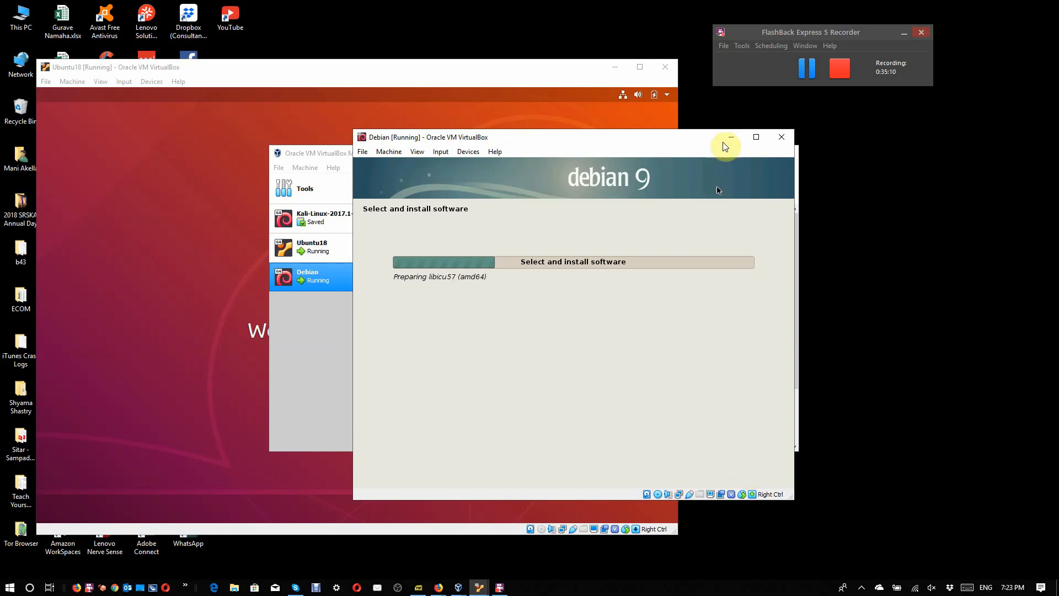
click(813, 67)
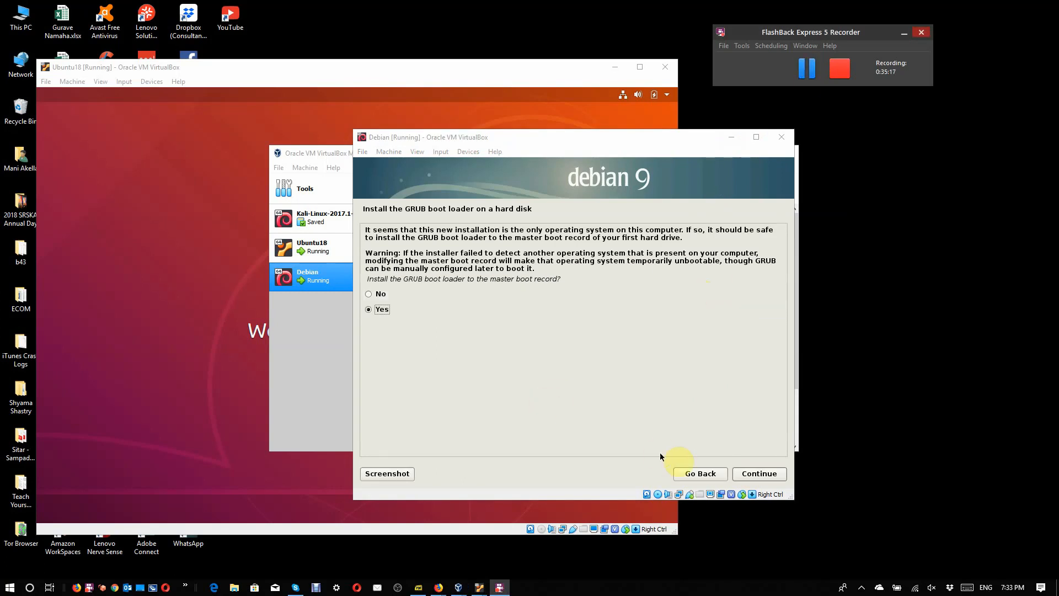
Step: Install the GRUB boot loader to the master boot record on /dev/sda, and finish the installation by booting into the new system
click(739, 474)
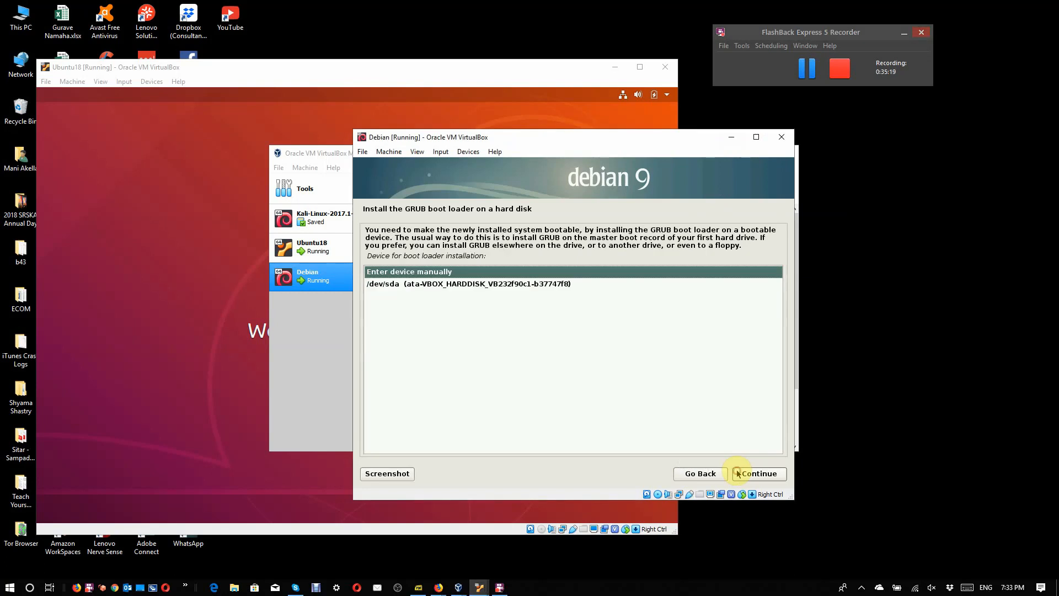
click(527, 283)
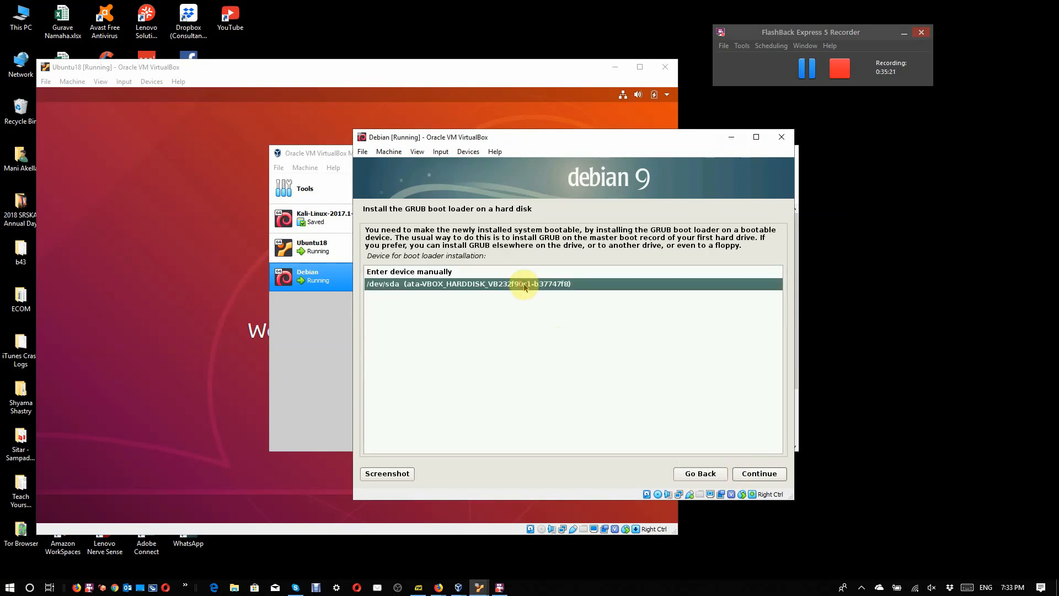
click(742, 474)
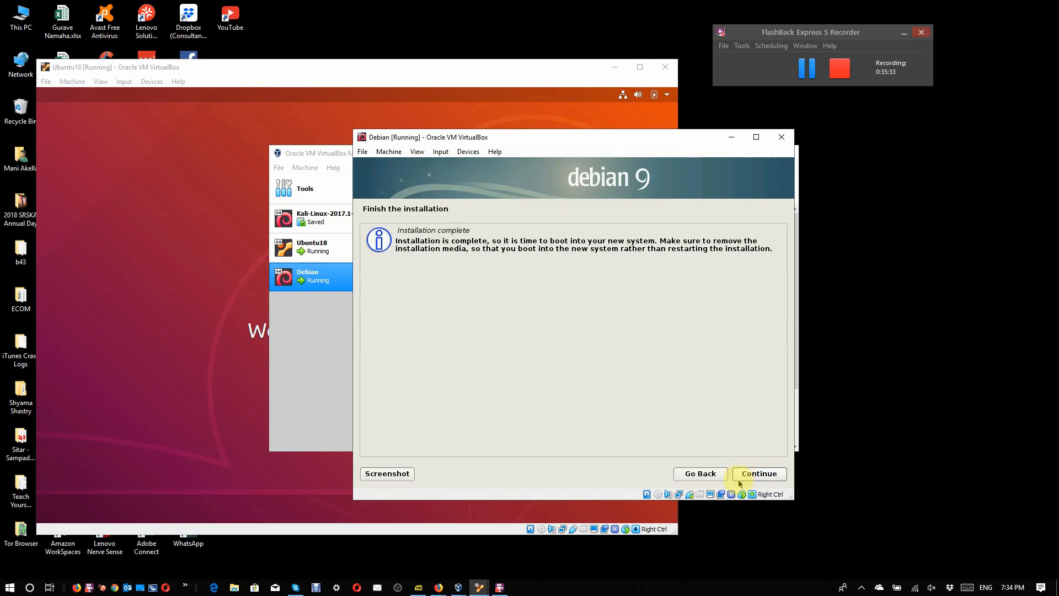
click(750, 477)
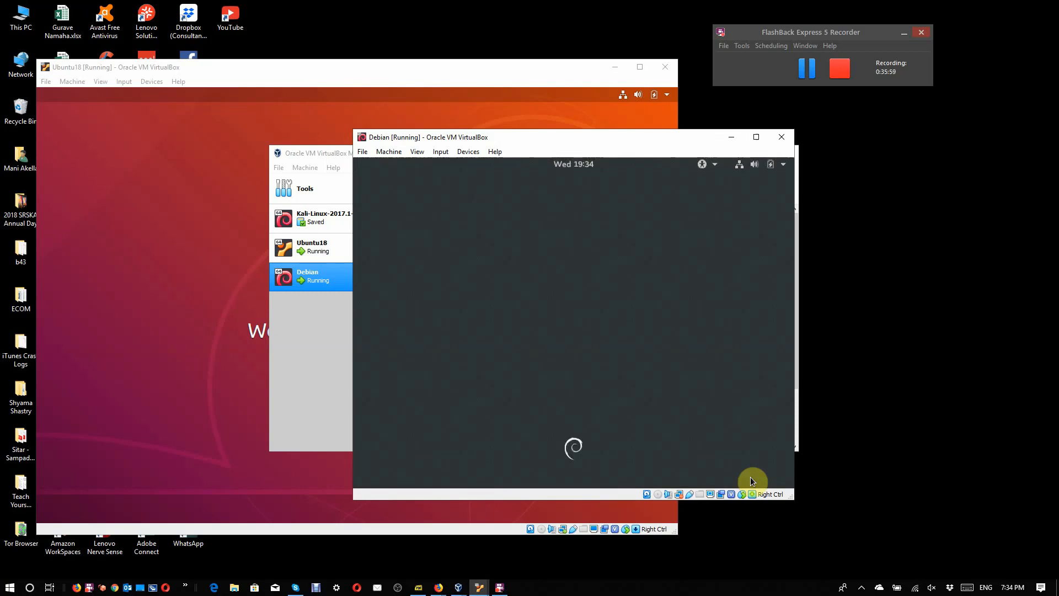
Step: Sign in to the Debian machine by entering the account password
key(Return)
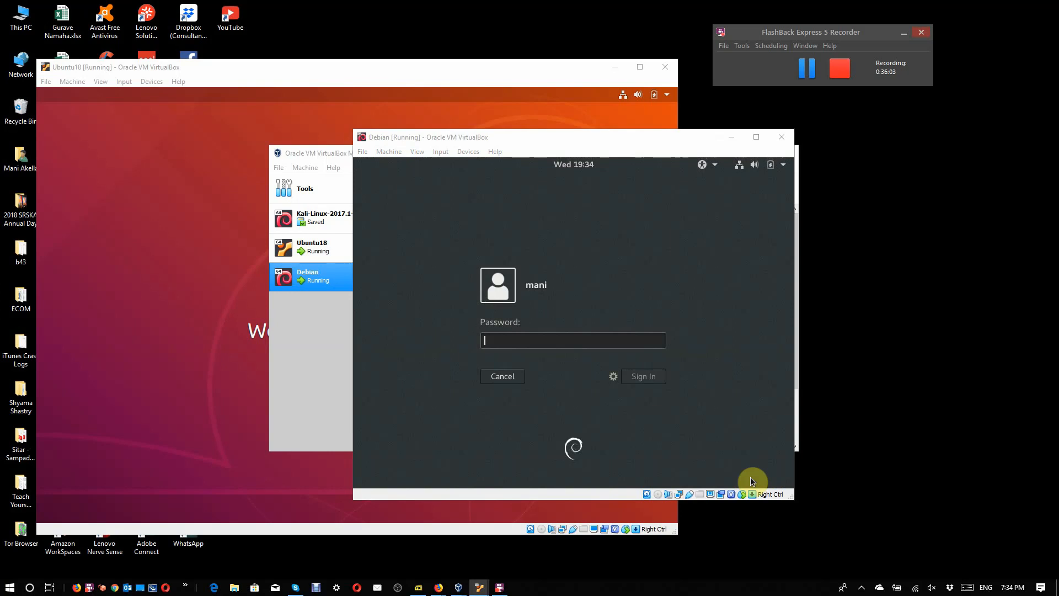
click(518, 343)
text(•••••••••)
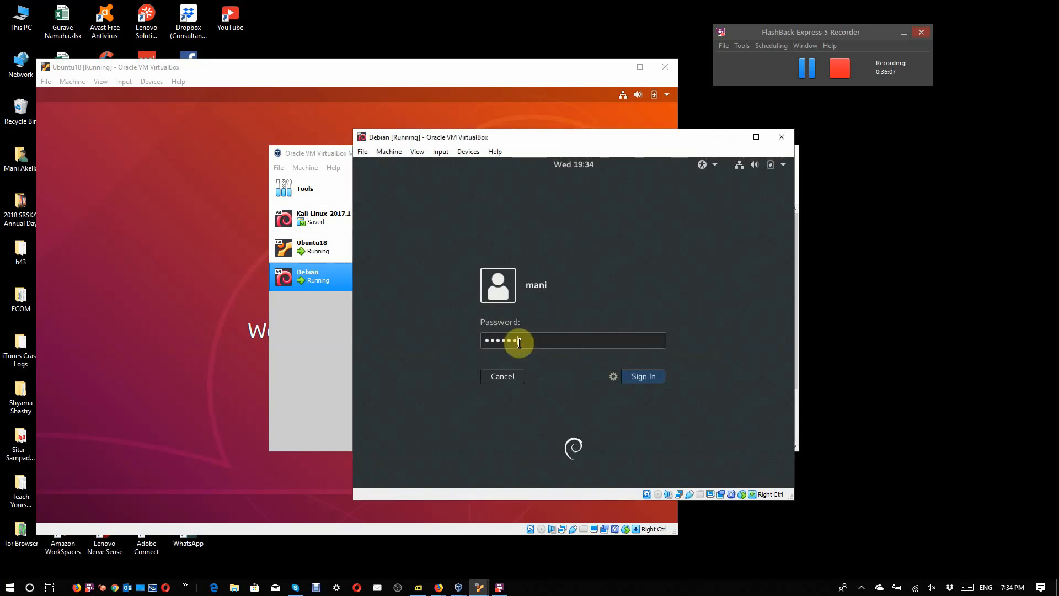
key(Return)
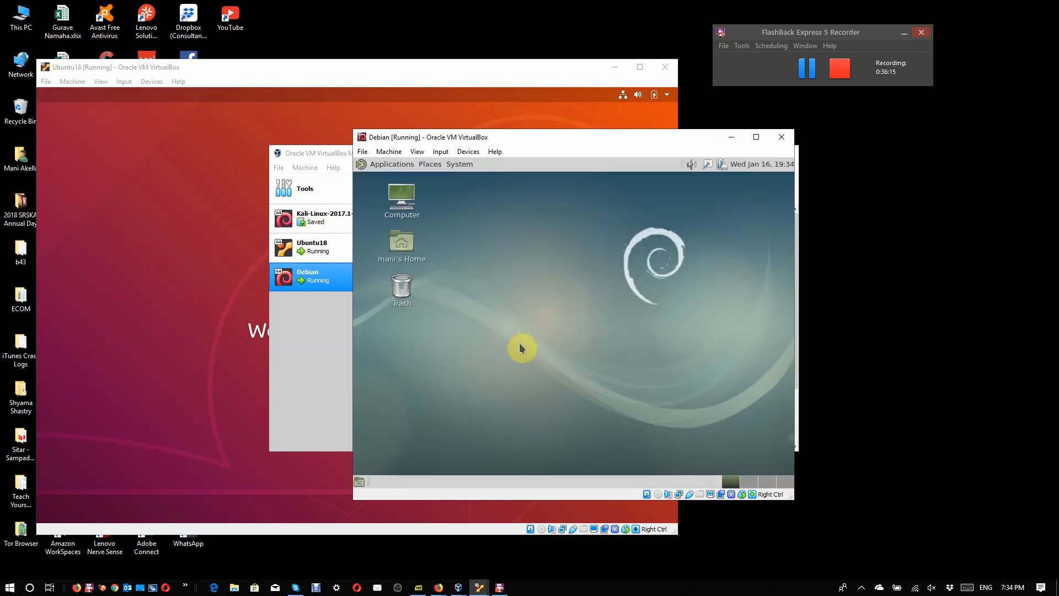
Step: Open a Konsole terminal from the System Tools category on the Debian desktop
right_click(544, 322)
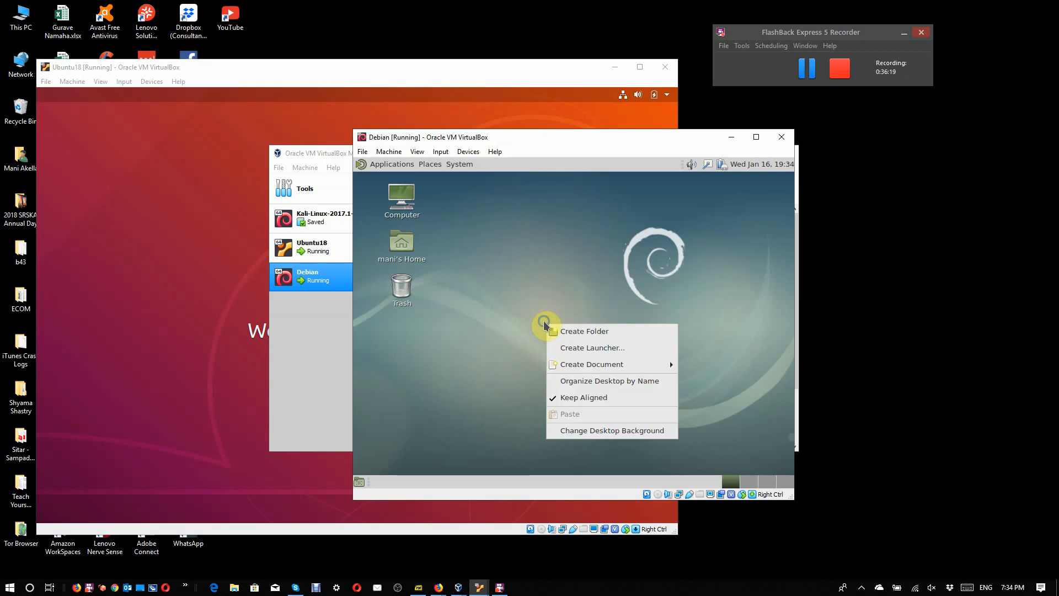
click(525, 289)
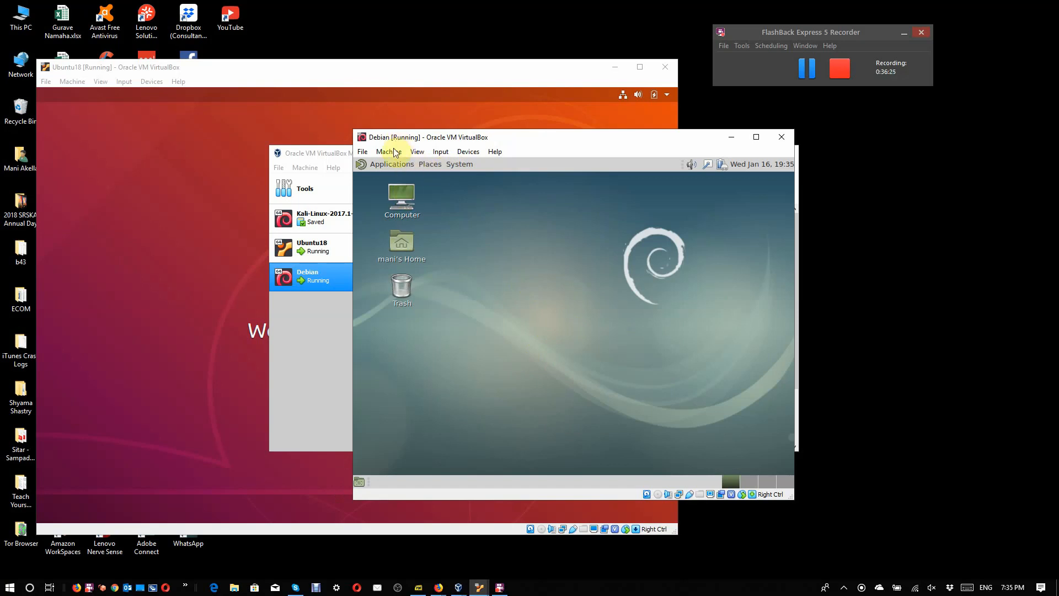
click(394, 165)
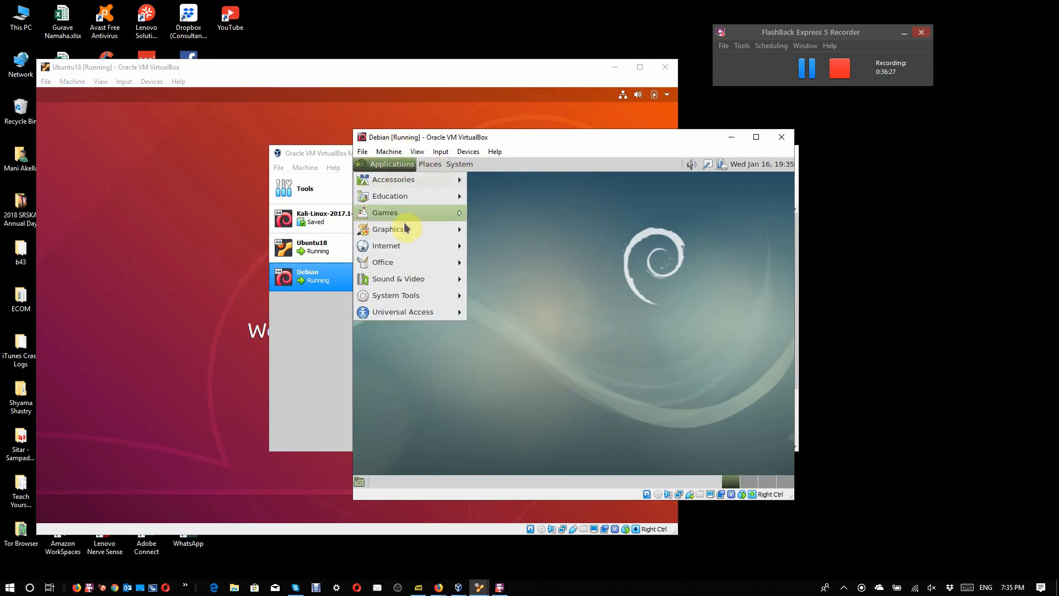
mouse_move(459, 301)
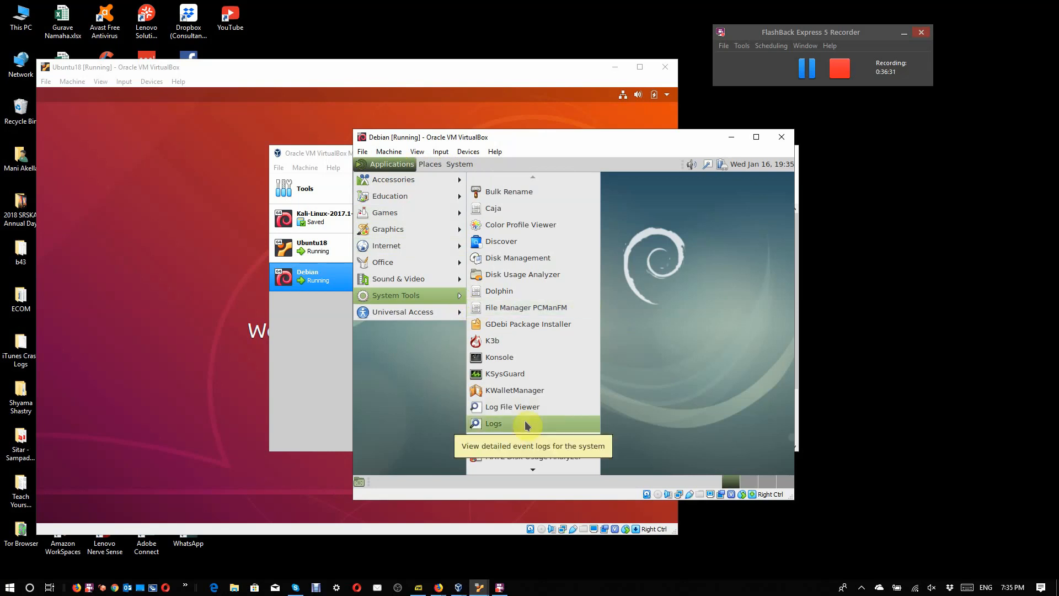
click(516, 359)
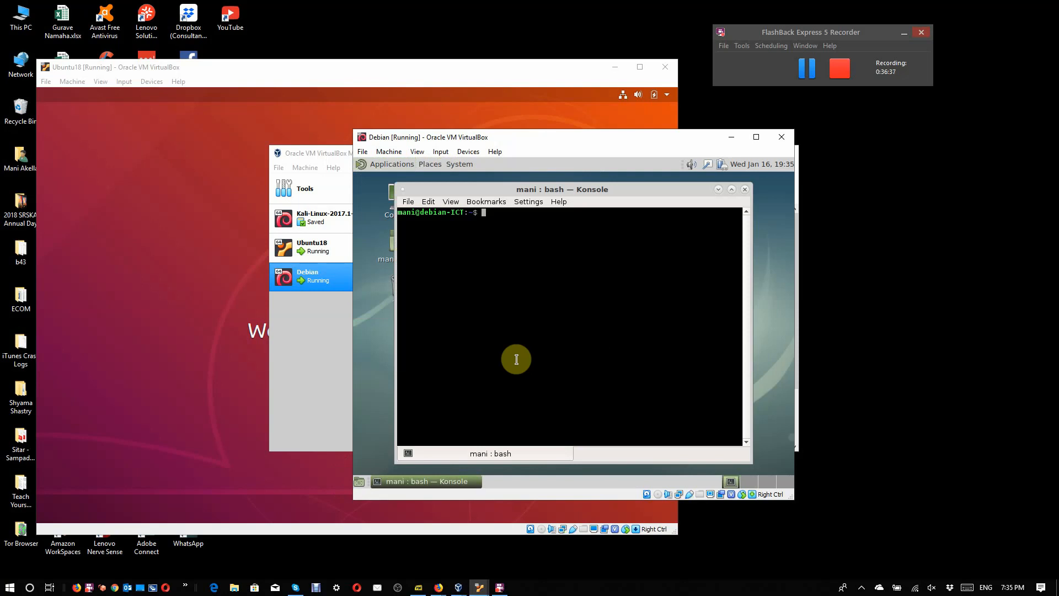
Step: Try to open a root shell with "sudo bash", entering the account password
text(sudo bash)
key(Return)
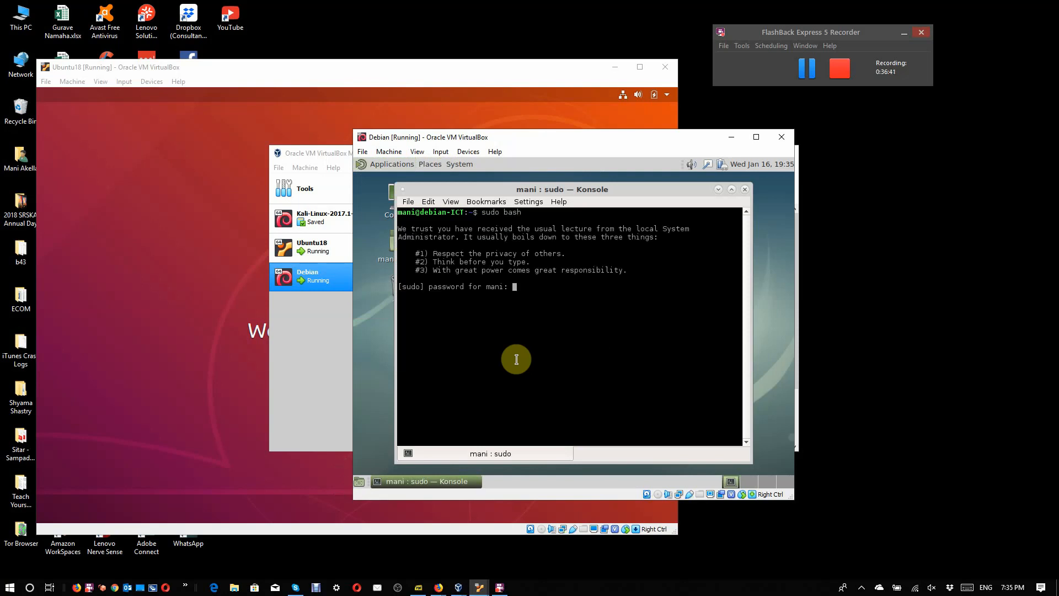
key(Return)
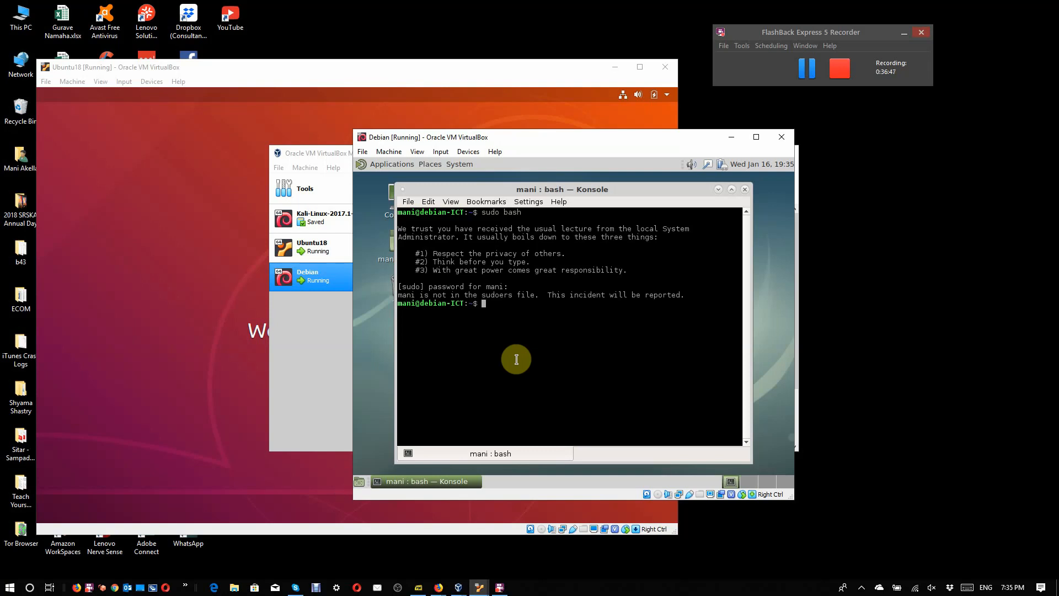
Step: Switch to the root account with "su - root" and the root password, and clear the terminal
text(su - root)
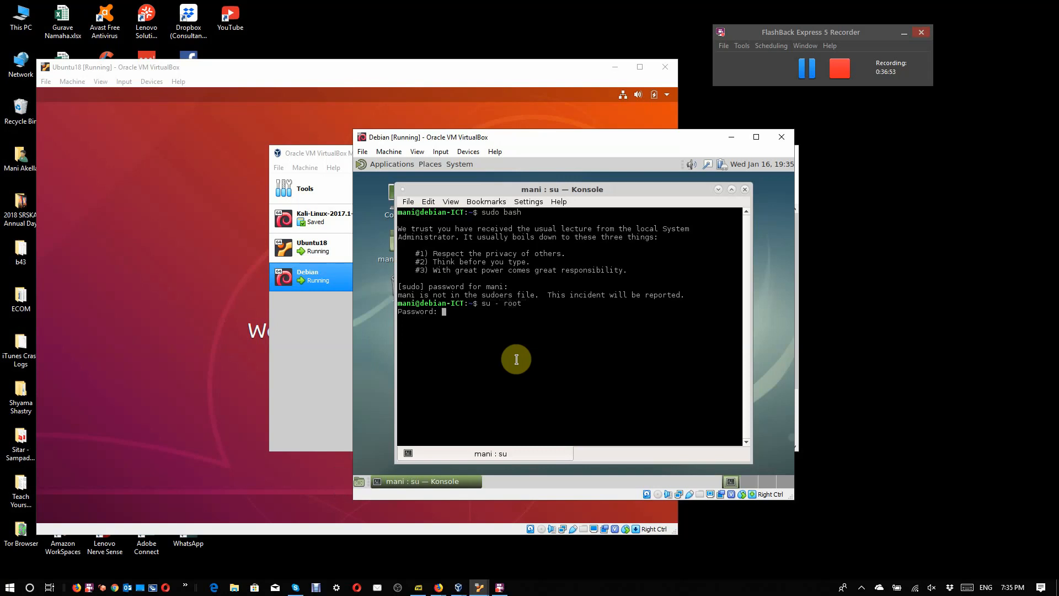
key(Return)
text(clear)
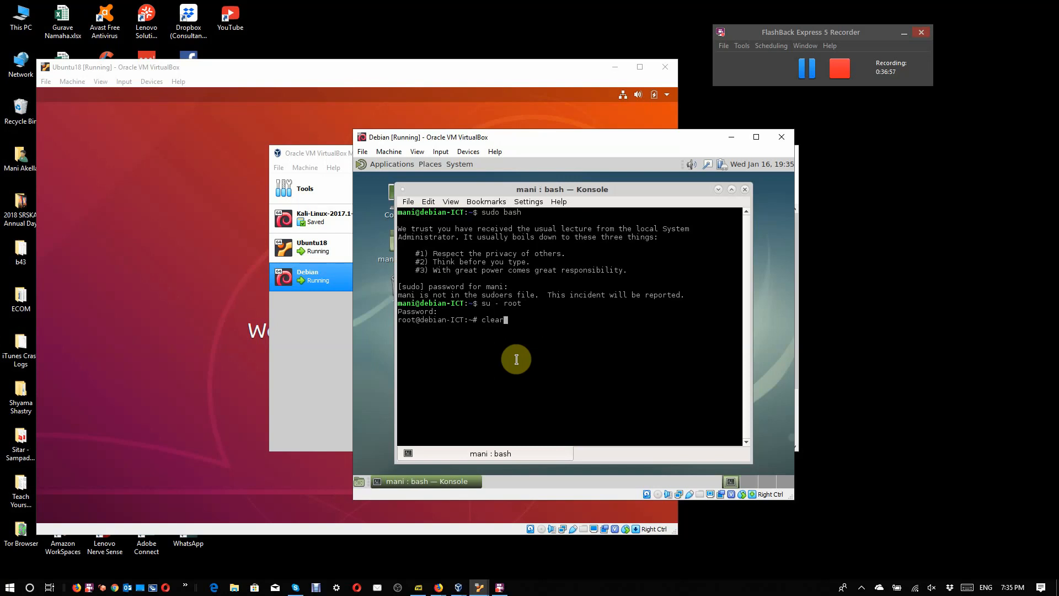
key(Return)
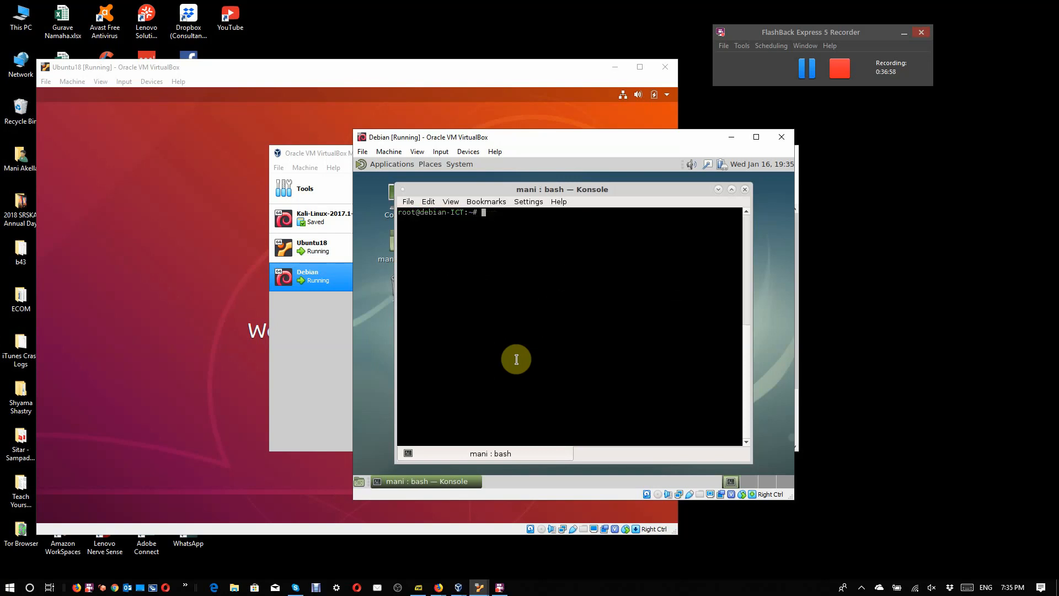
Step: Run apt without arguments to show its usage summary, and clear the terminal
text(apt)
key(Return)
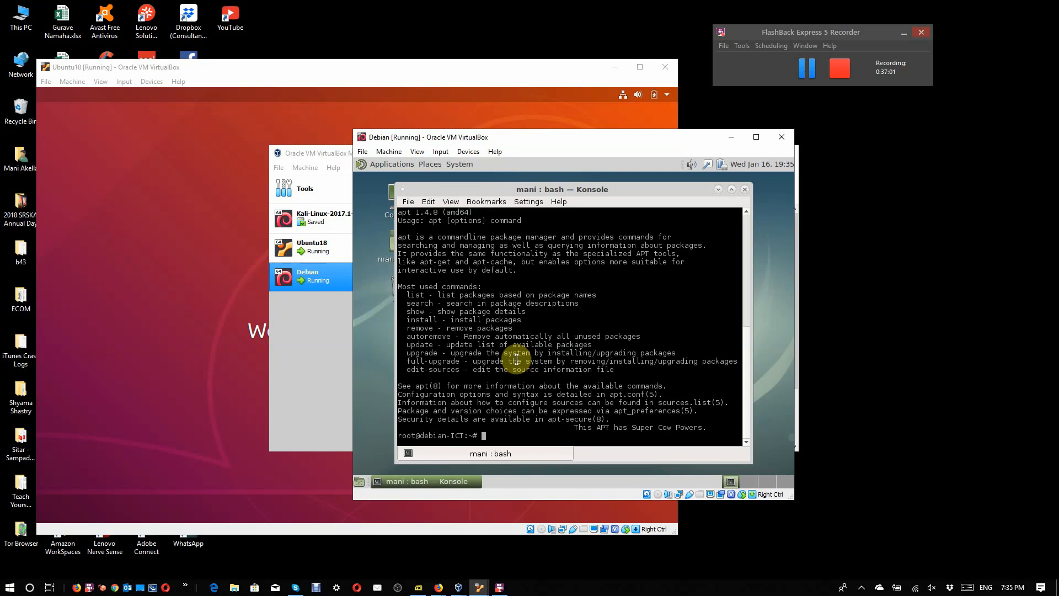
text(cleat)
key(BackSpace)
text(r)
key(Return)
Step: Try to install the guest package with "apt install -y vurtualbox-guest-x11"
text(apt )
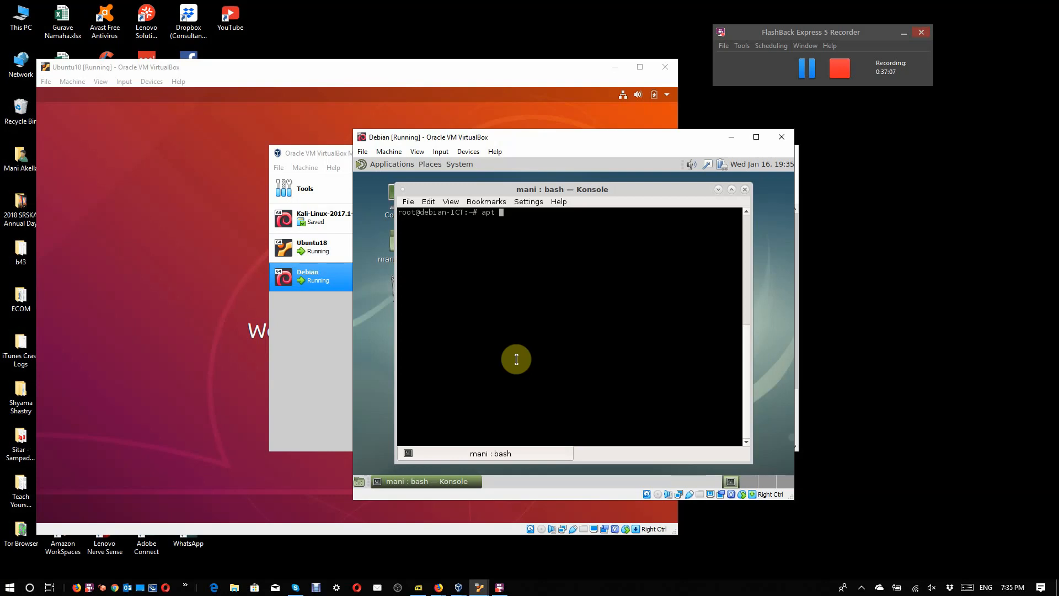
text(install -y vurtualbox-guest-x11)
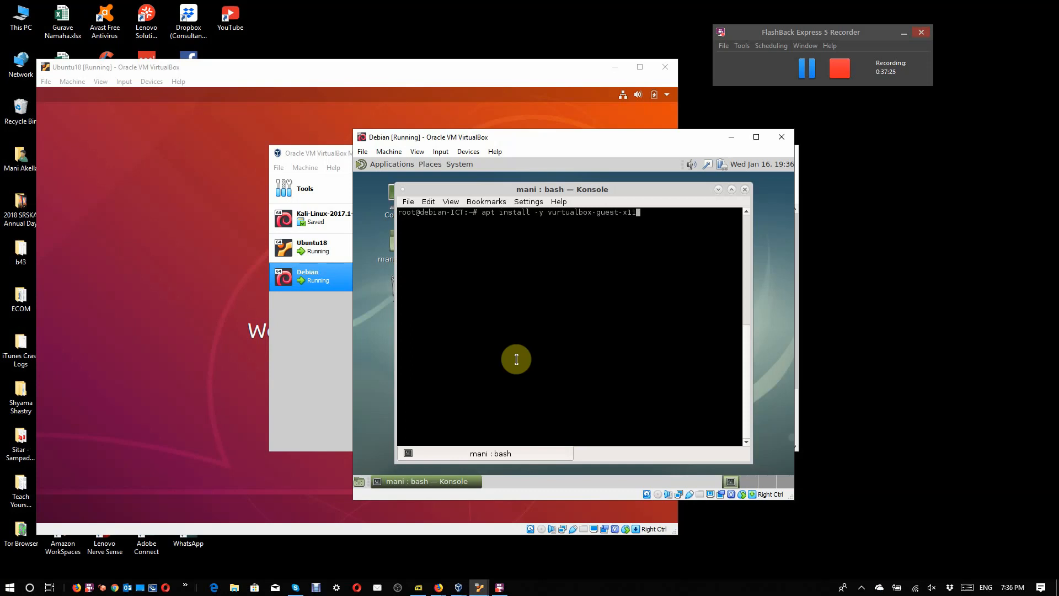
key(Return)
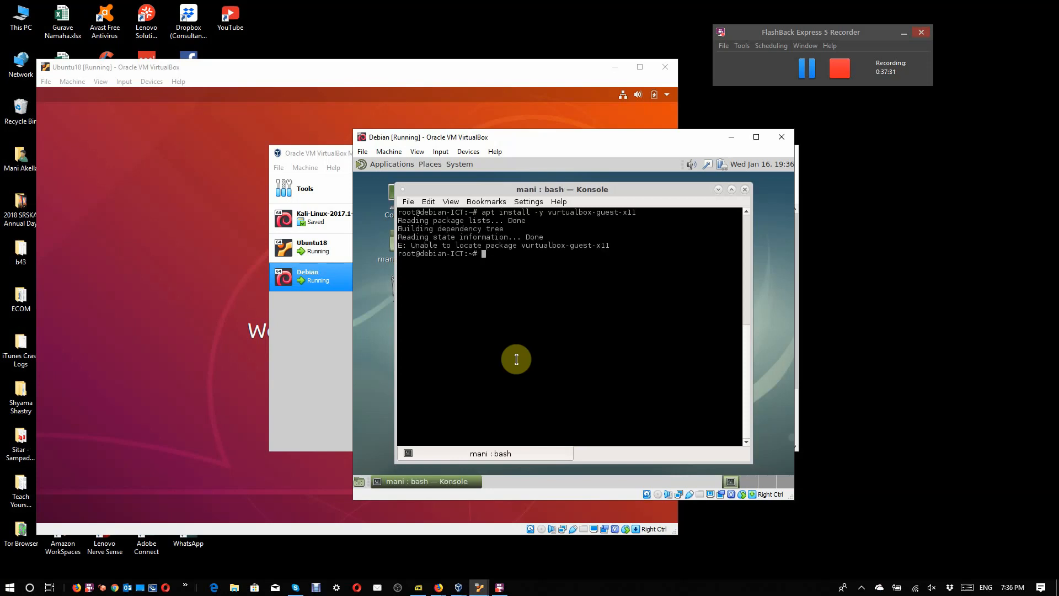
Step: Correct the package name to virtualbox-guest-x11 in the previous command and try the installation again
key(Up)
key(Left)
key(Left)
key(Left)
key(Left)
key(Left)
key(Left)
key(Left)
key(Left)
key(Left)
key(Left)
key(Left)
key(Left)
key(Left)
key(Left)
key(Left)
key(Left)
key(Left)
key(Left)
key(BackSpace)
text(i)
key(Return)
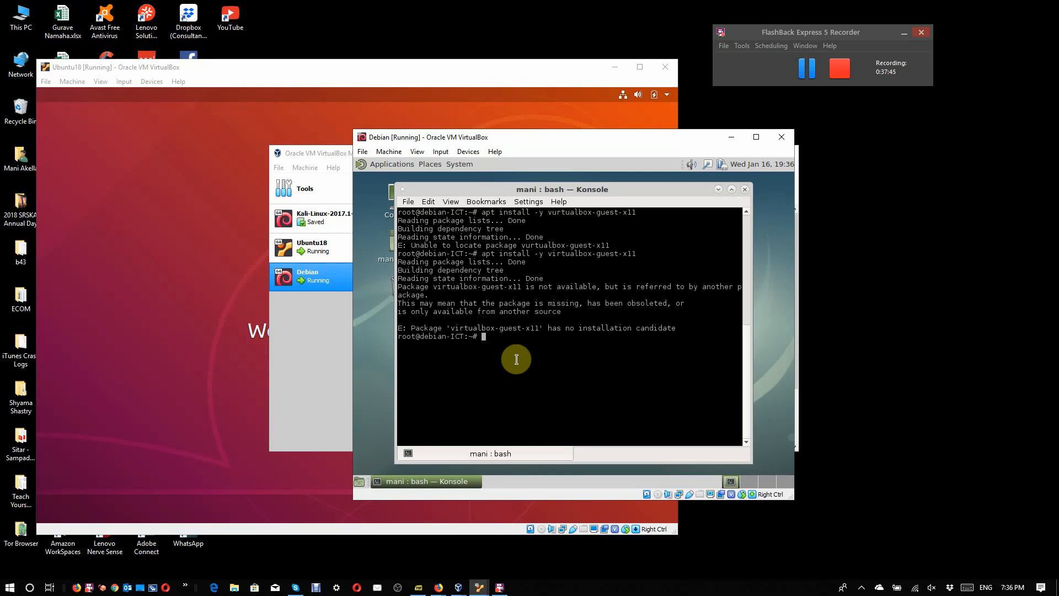
Step: Refresh Debian's package lists with "apt update -y"
text(apt update -y)
key(Return)
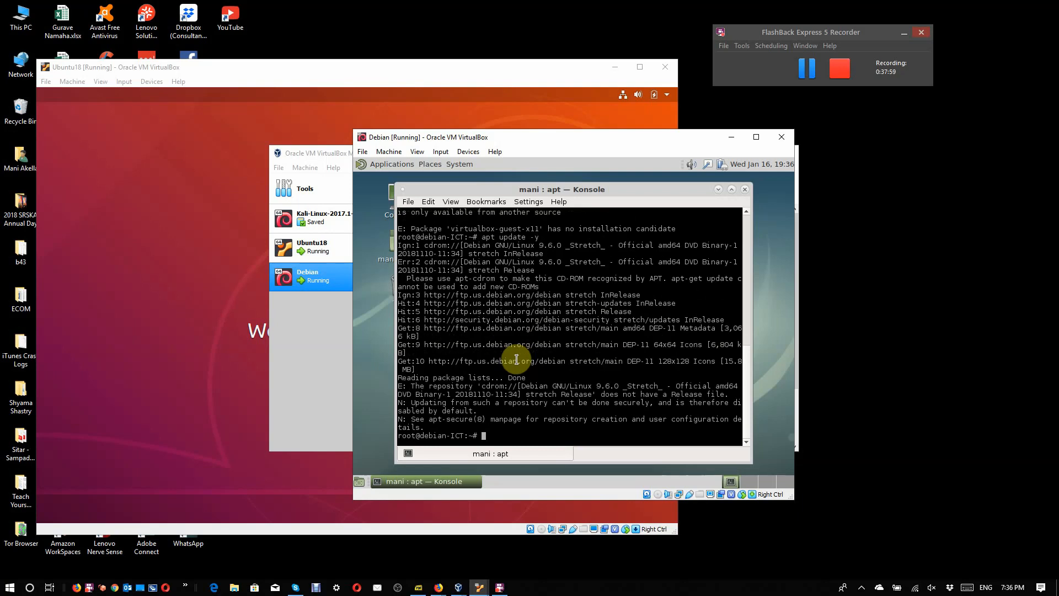
Step: Change the previous command to "apt upgrade -y" and run it to upgrade the installed packages
key(Up)
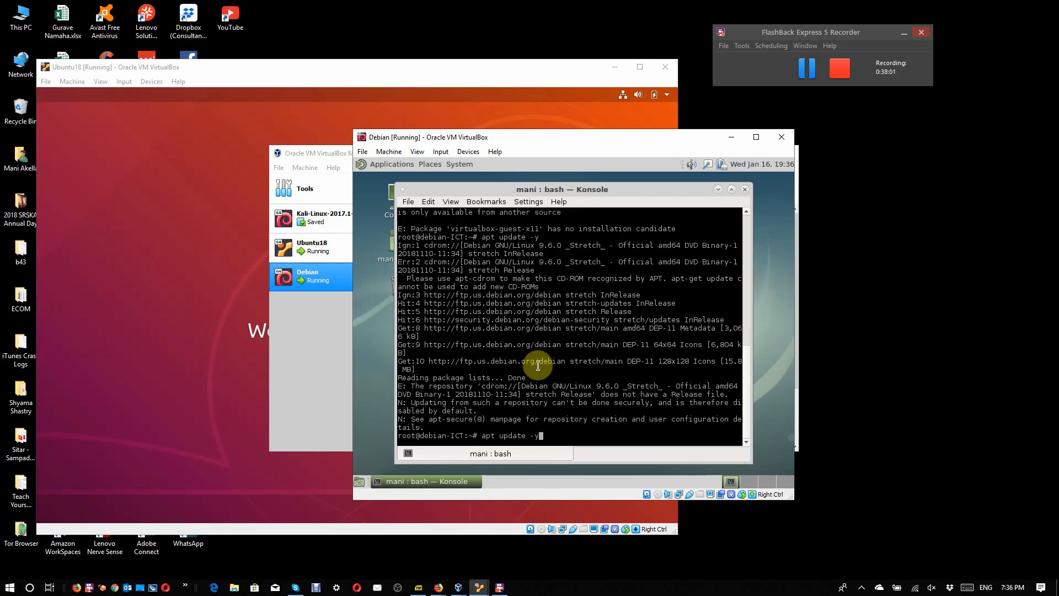
key(BackSpace)
key(BackSpace)
key(BackSpace)
key(BackSpace)
key(BackSpace)
key(BackSpace)
key(BackSpace)
text(grade -y)
key(Return)
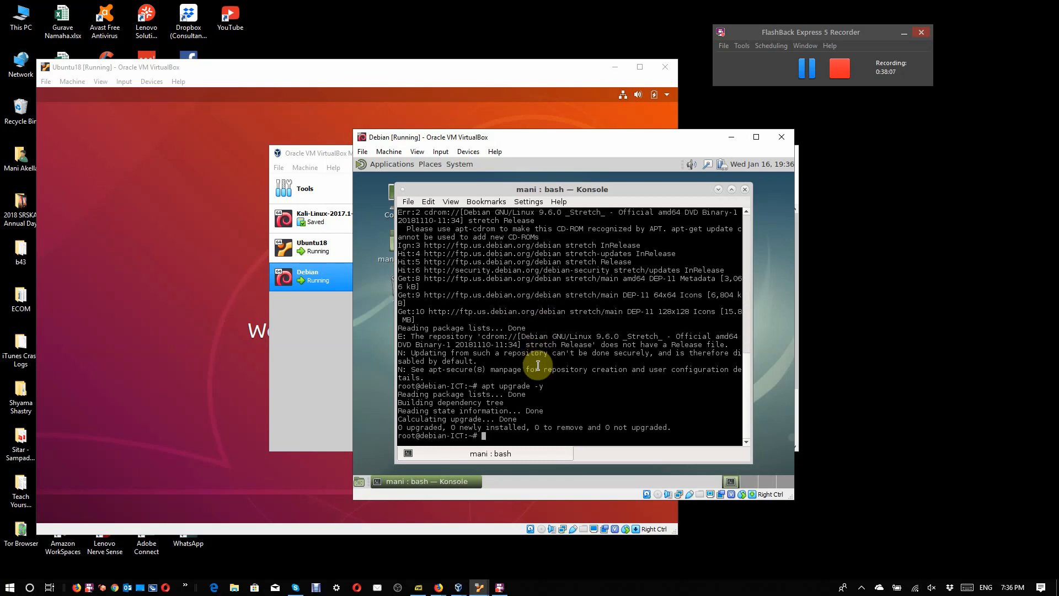
Step: Change the previous command to "apt dist-upgrade -y" and run the distribution upgrade
key(Up)
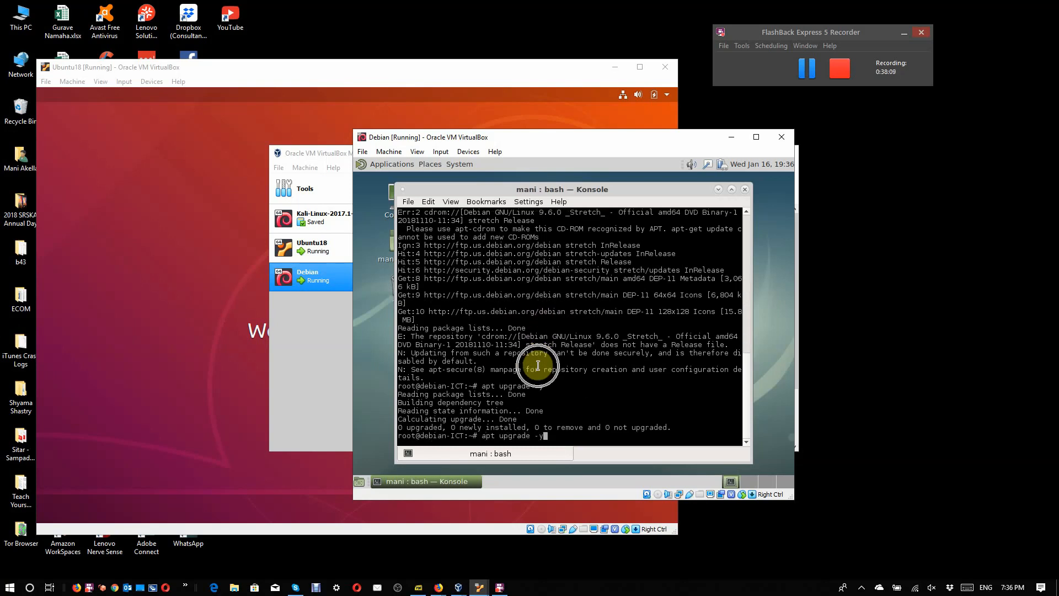
key(Left)
key(Left)
key(Left)
key(Left)
key(Left)
key(Left)
key(Left)
key(Left)
key(Left)
key(Left)
key(Left)
text(dist-)
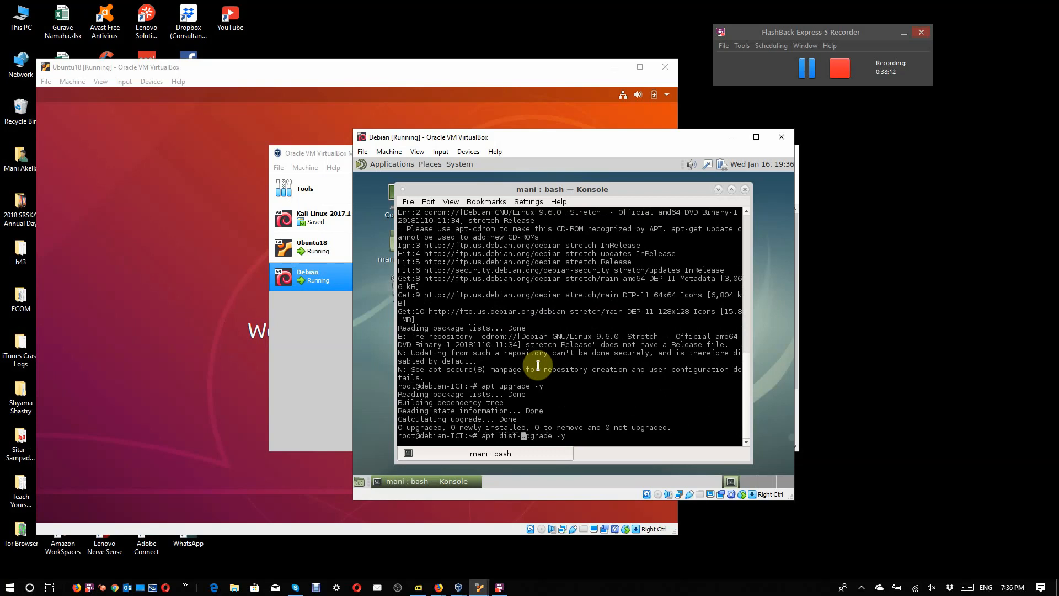
key(Return)
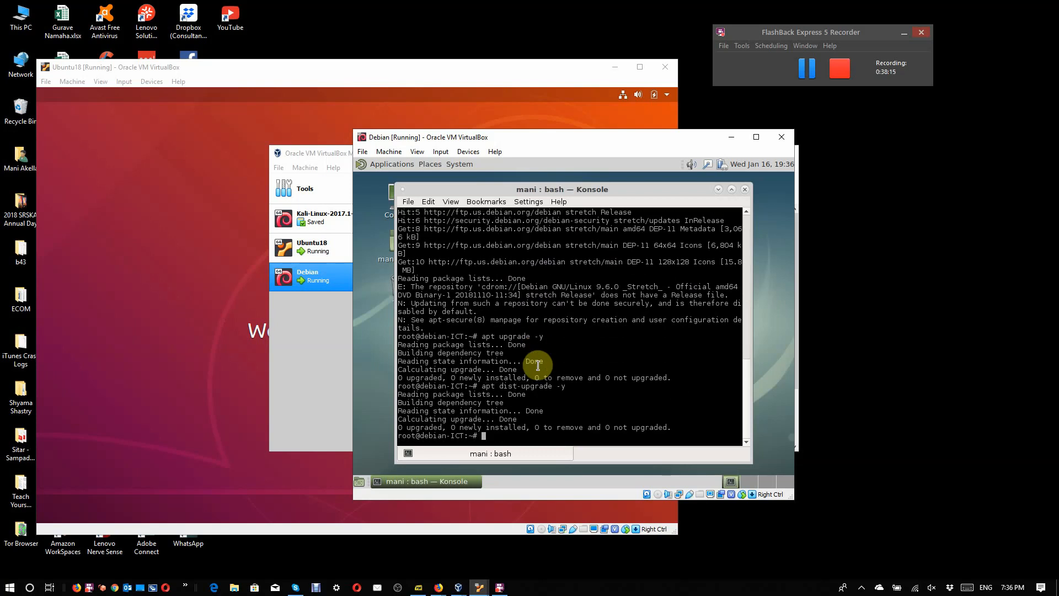
Step: Switch to the Ubuntu18 machine and unlock its session with the account password
click(182, 385)
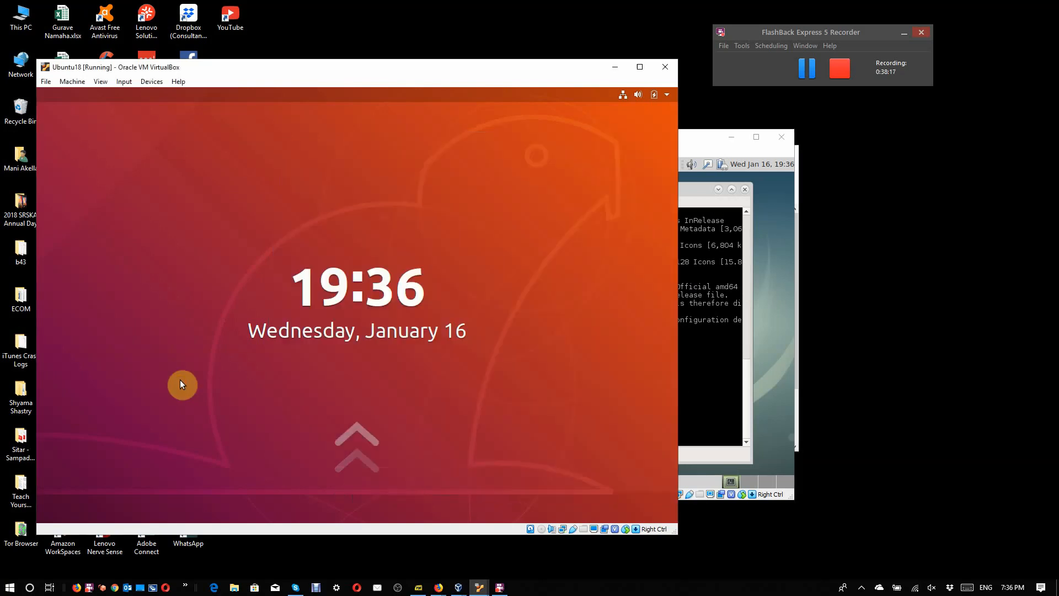
click(180, 382)
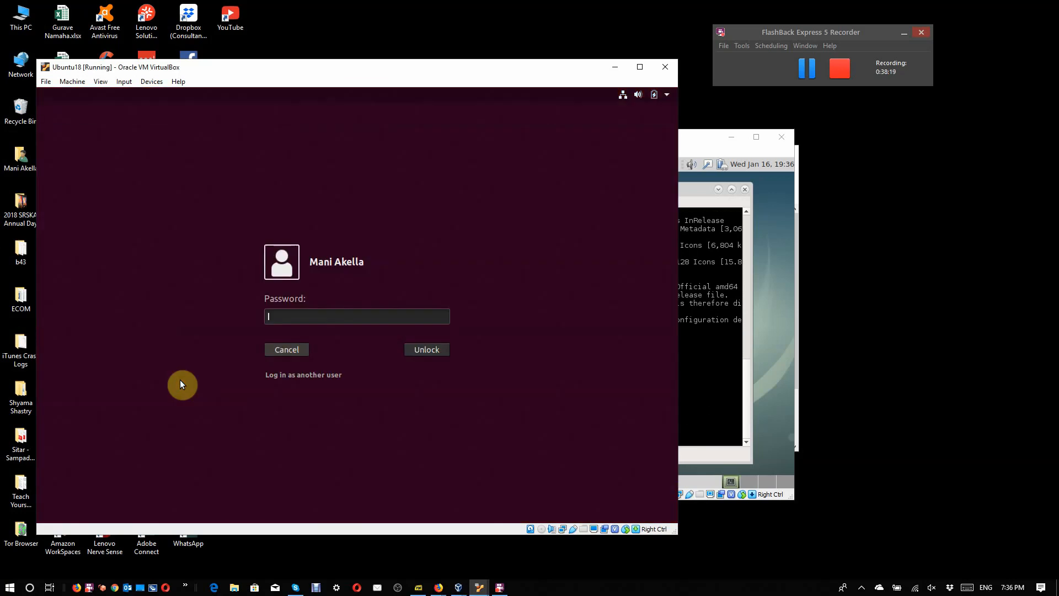
text(********)
key(Return)
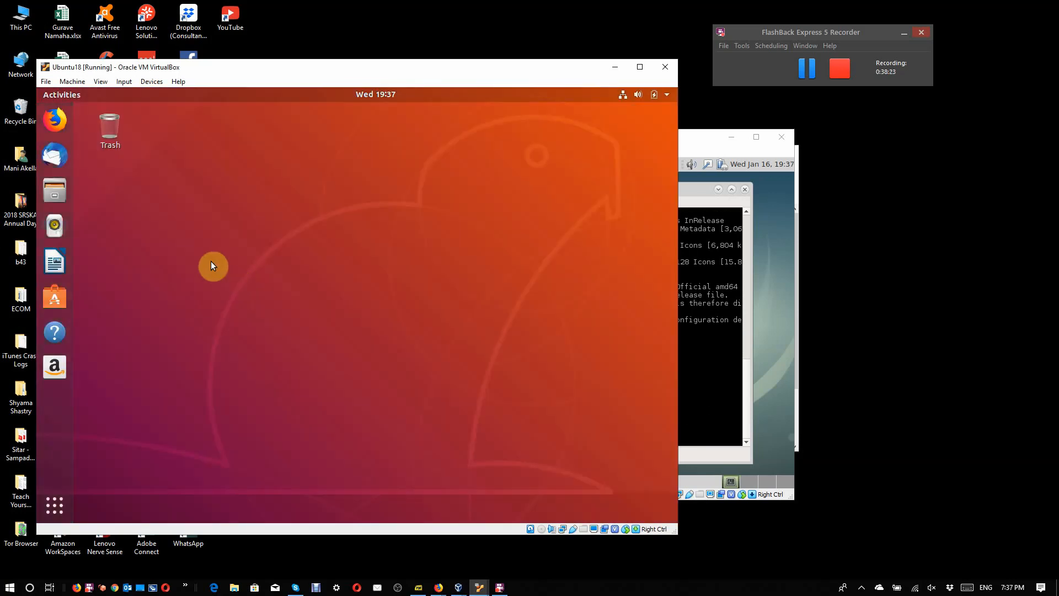
Step: Open a terminal on the Ubuntu desktop and put "sudo apt install build-essential dkms linux-headers-$(uname -r)" at its prompt without running it
right_click(148, 163)
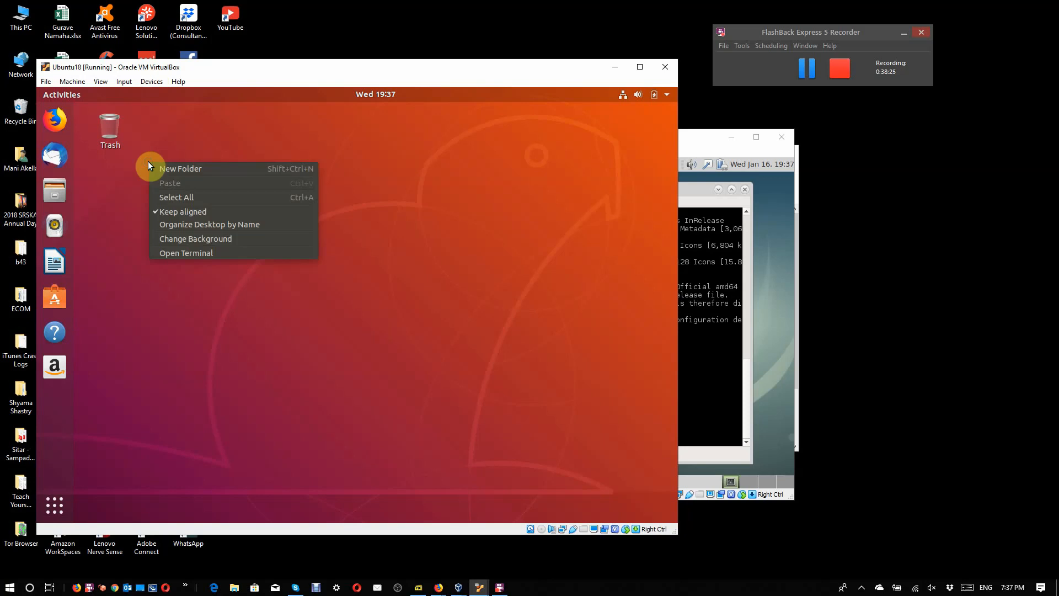
click(196, 253)
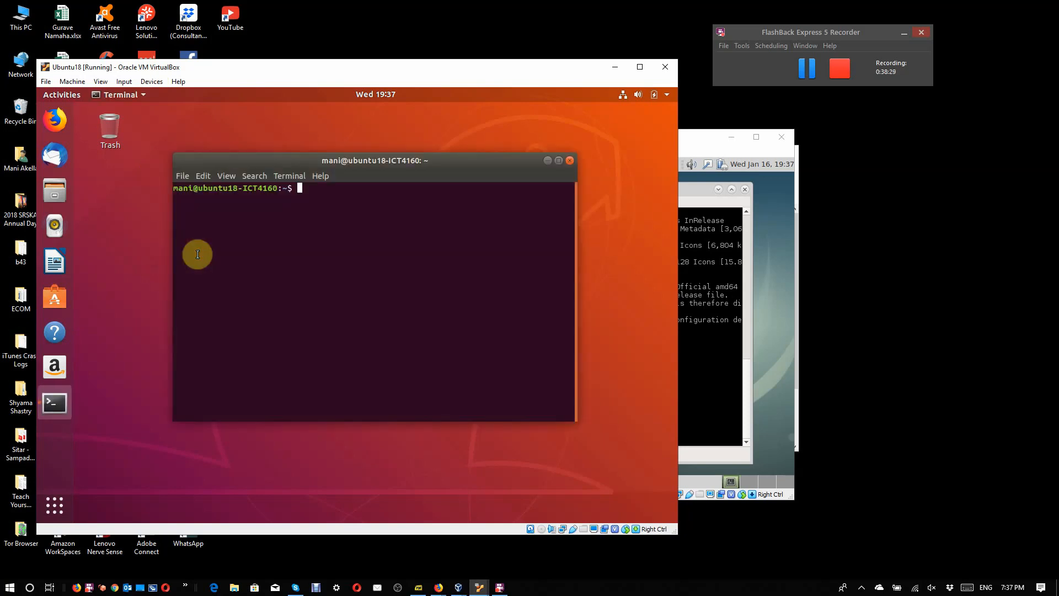
text(sudo apt install build-essential dkms linux-headers-$(uname -r))
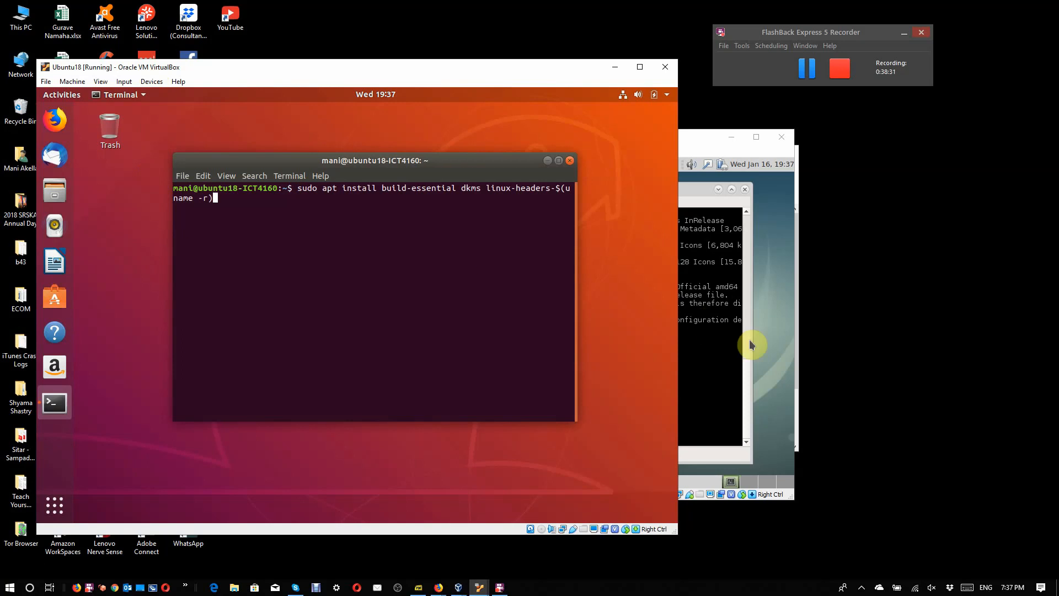
Step: Move the Debian window clear of Ubuntu's terminal and try running "sudo apt install build-essential dkms linux-headers-$9uname -r)" in Konsole
click(714, 374)
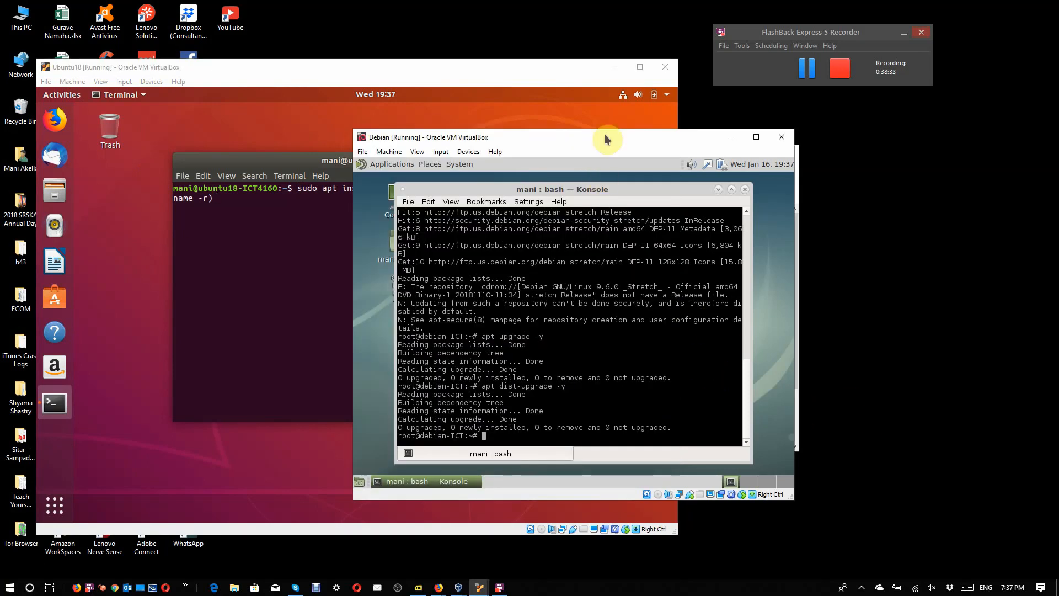
drag(605, 144, 828, 102)
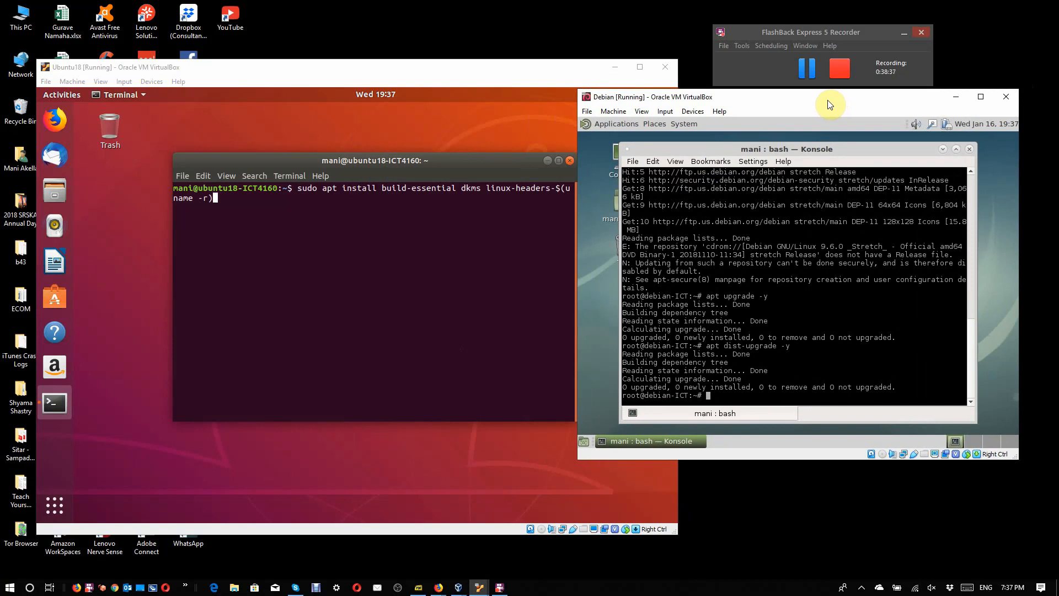
text(sudo apt install build-essential dk)
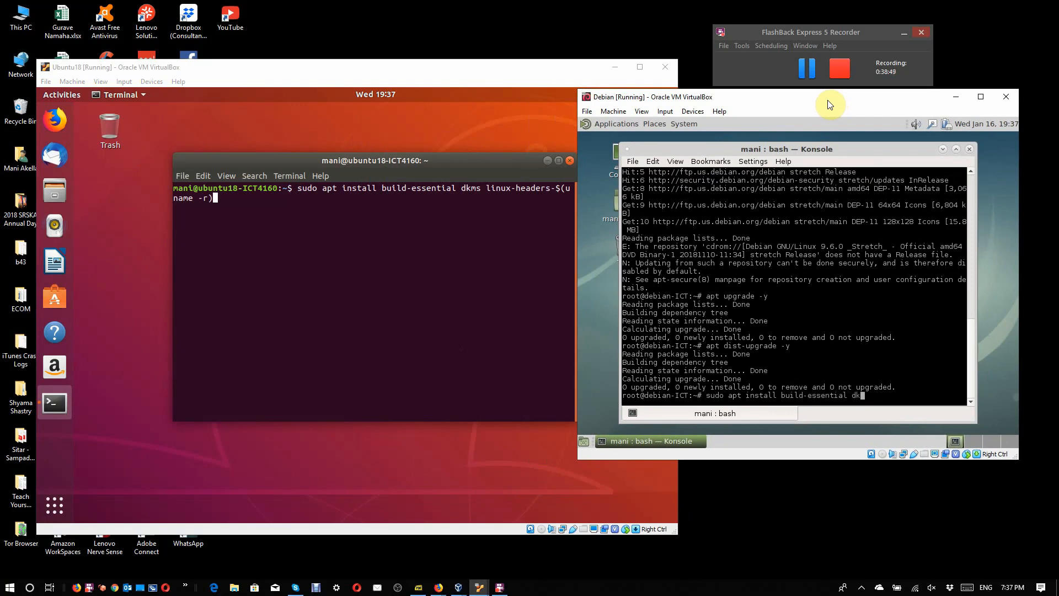
text(ms linux-headers-$9uname -r))
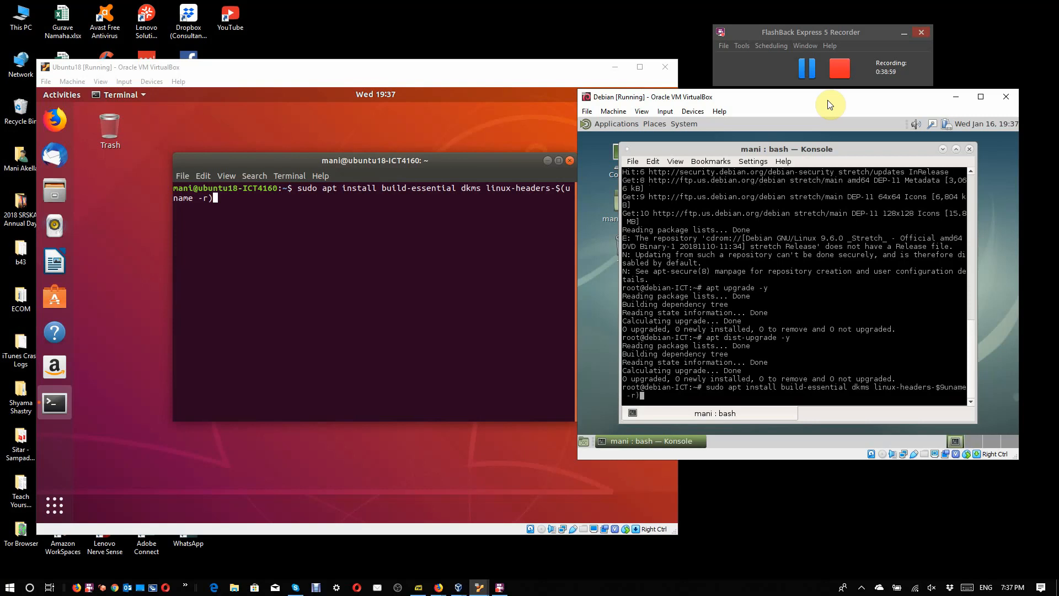
key(Return)
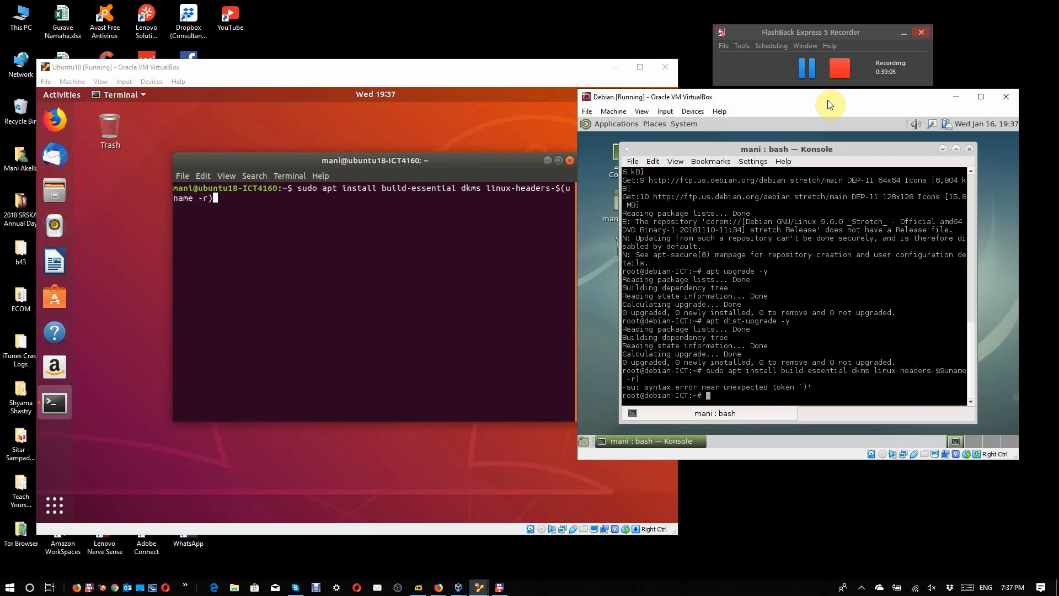
Step: Correct the previous command to "sudo apt install build-essential dkms linux-headers-$(uname -r)", run it in Debian's Konsole and accept the installation
key(Up)
key(Left)
key(Left)
key(Left)
key(Left)
key(Left)
key(Left)
key(Left)
key(Left)
key(Left)
key(Left)
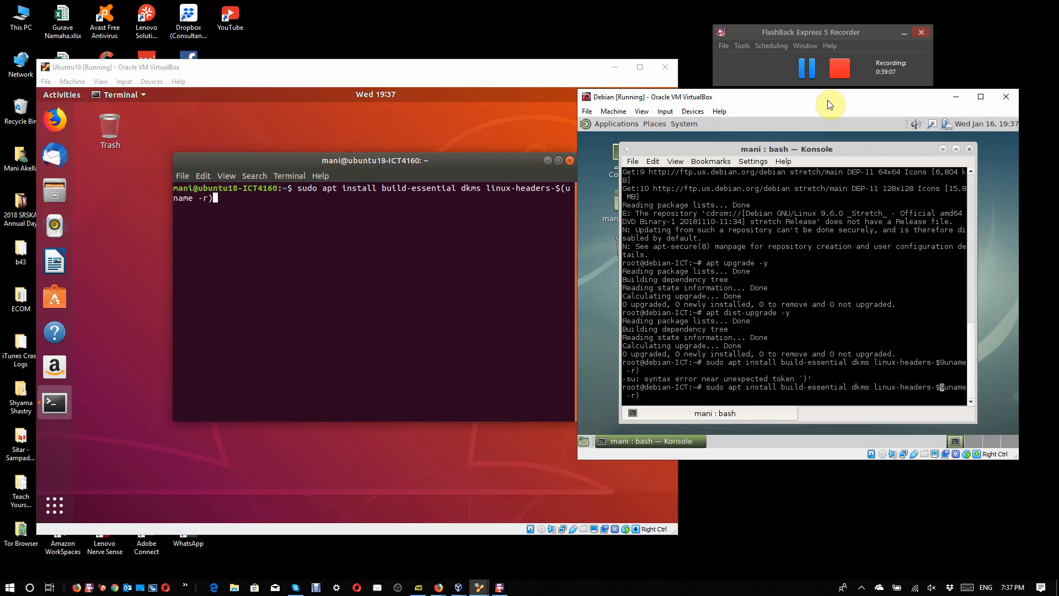
key(Delete)
text(()
key(Return)
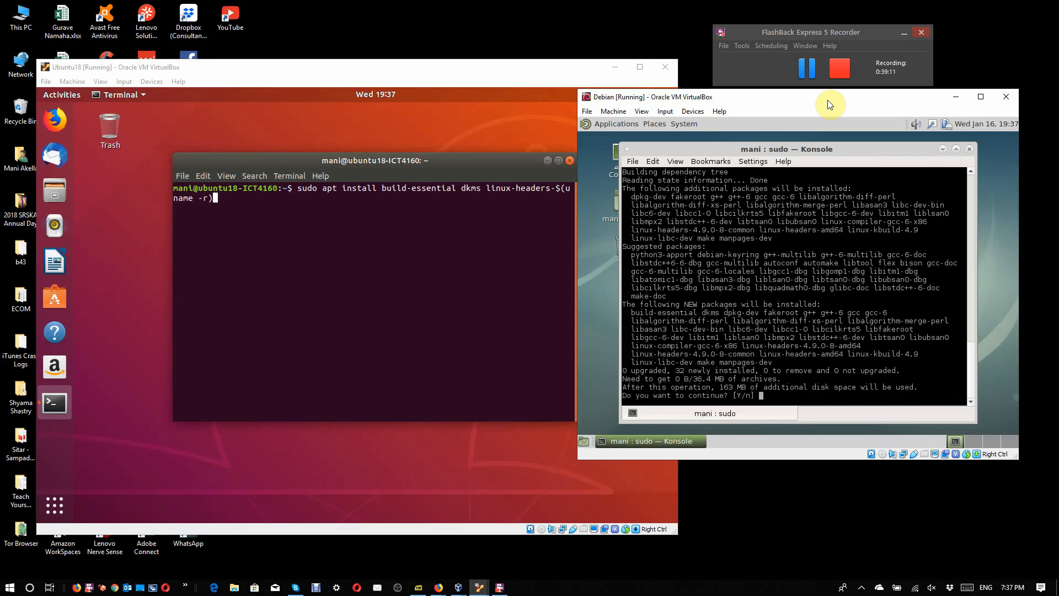
text(y)
key(Return)
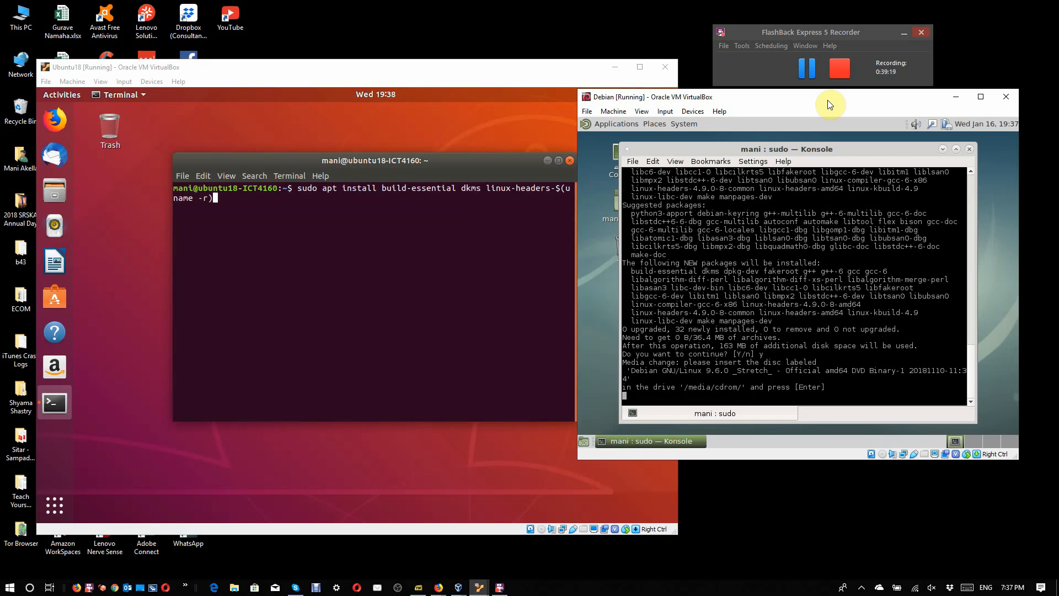
Step: Load debian-9.6.0-amd64-DVD-1.iso into the Debian machine's virtual optical drive and let the package installation continue
click(883, 453)
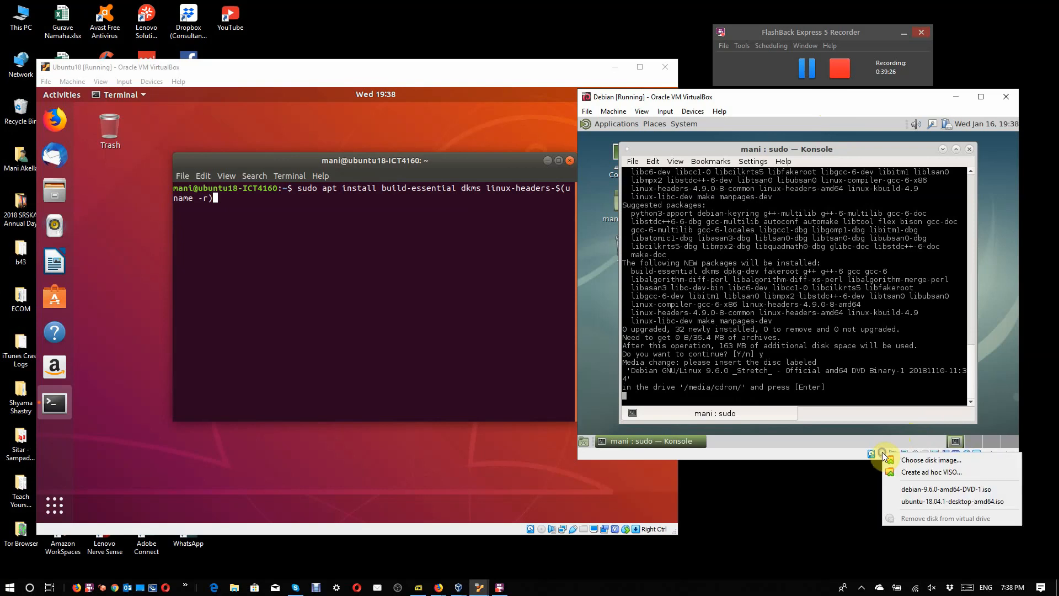
click(906, 490)
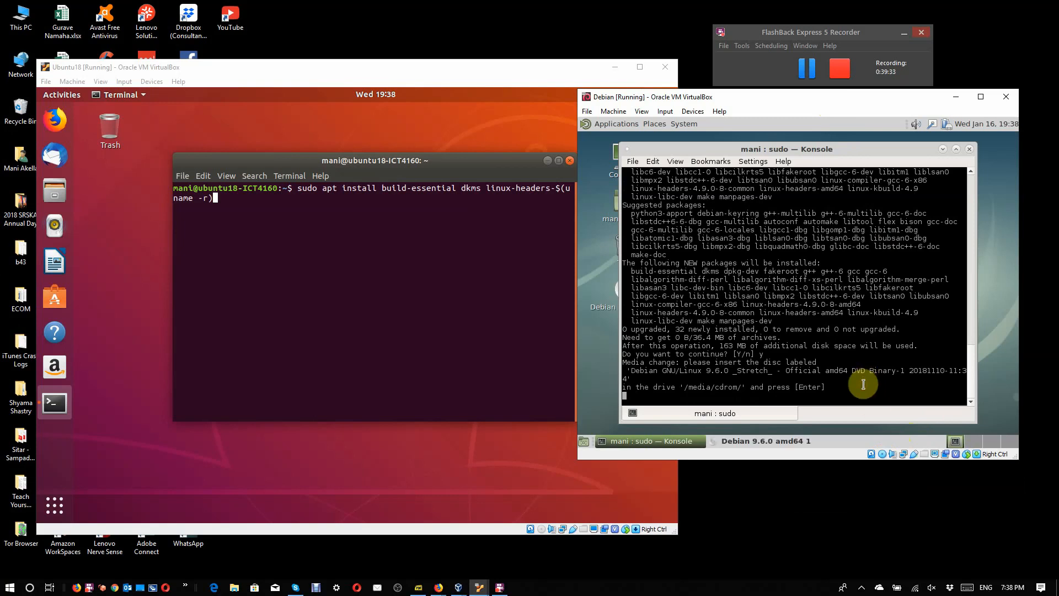
key(Return)
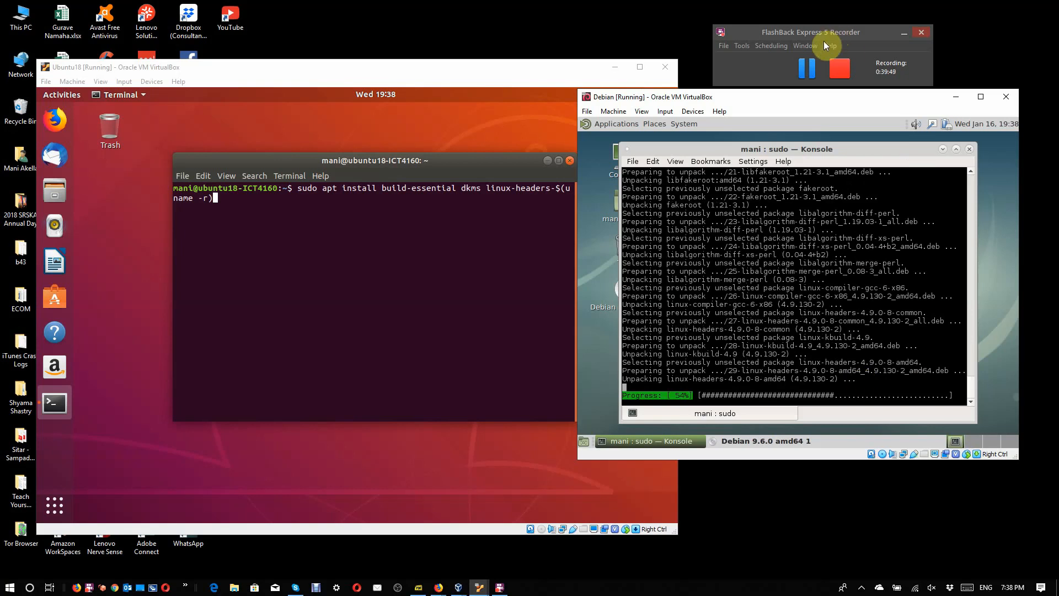
click(812, 65)
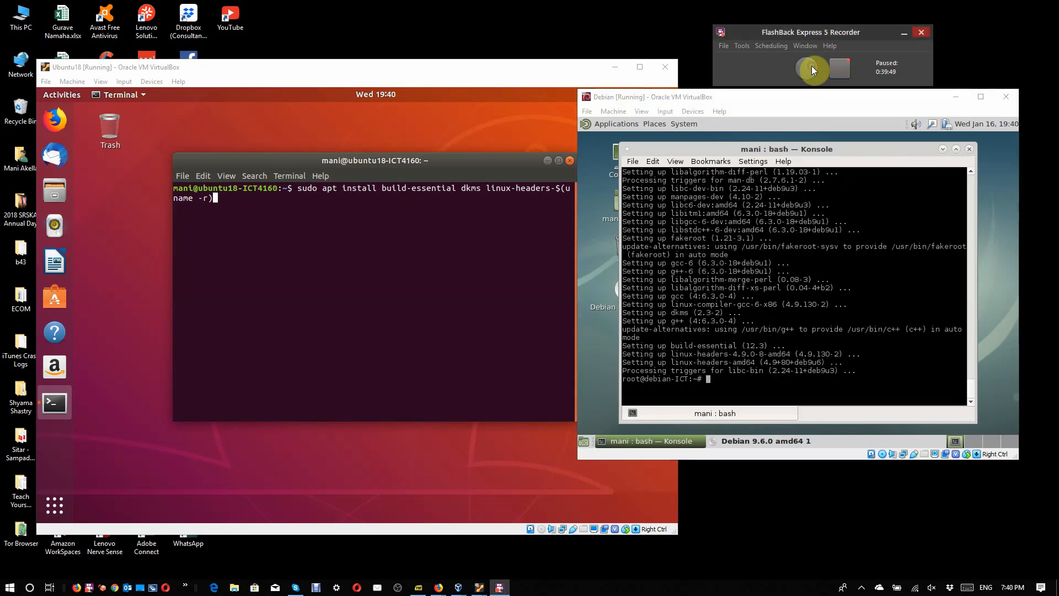
click(808, 323)
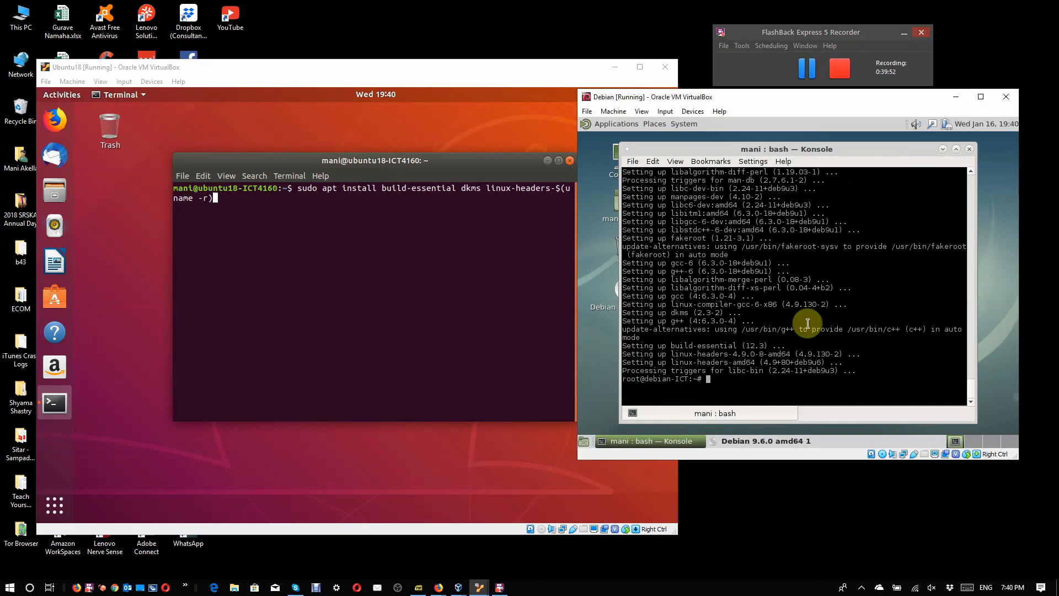
Step: Close Konsole, cancel the Debian inserted-medium dialog and remove the disk from the Debian machine's virtual drive
click(969, 150)
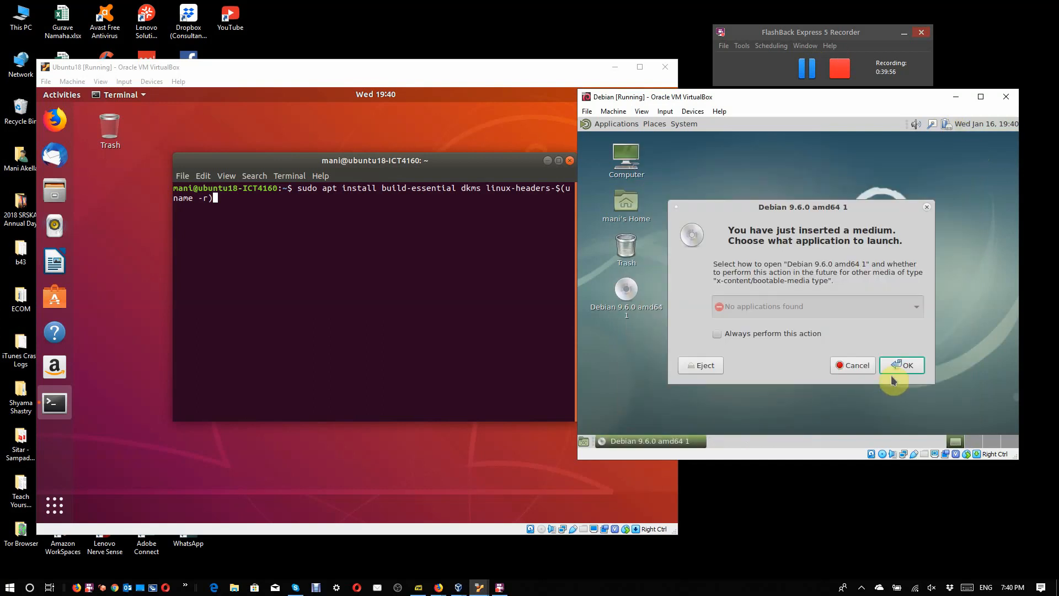
click(861, 368)
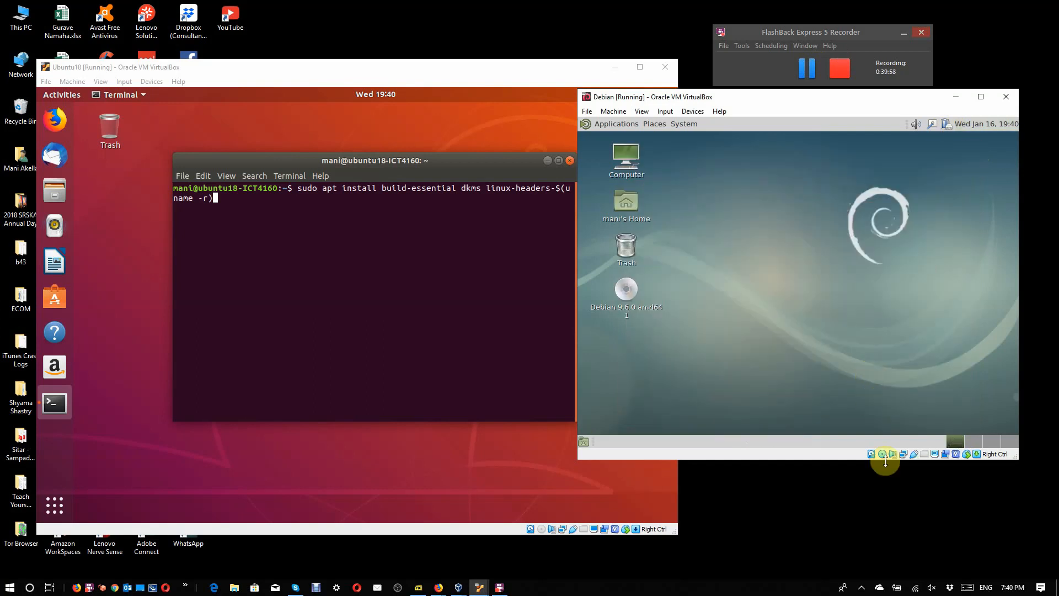
mouse_move(882, 458)
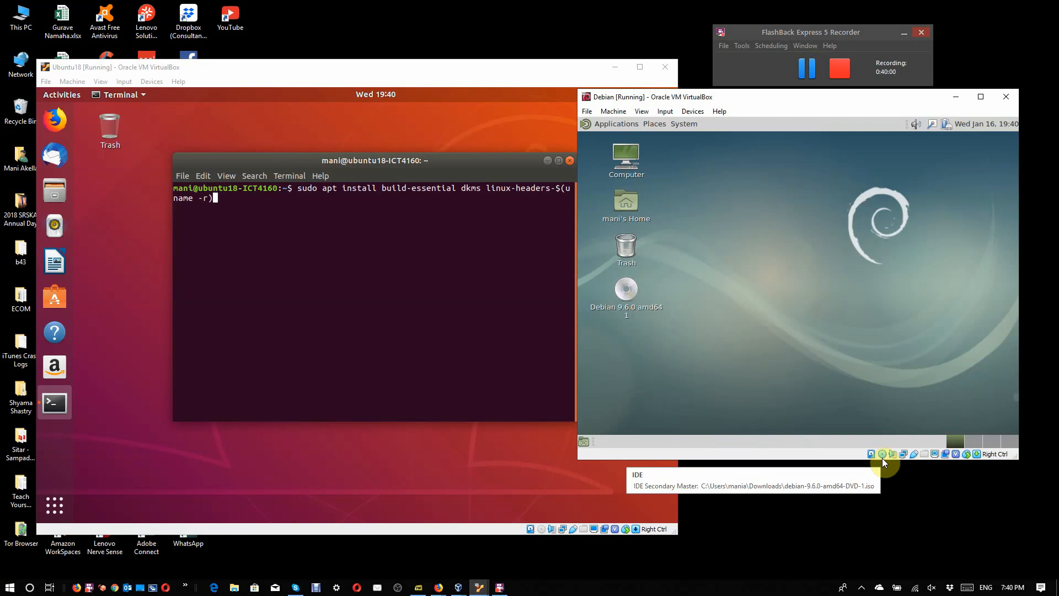
click(881, 454)
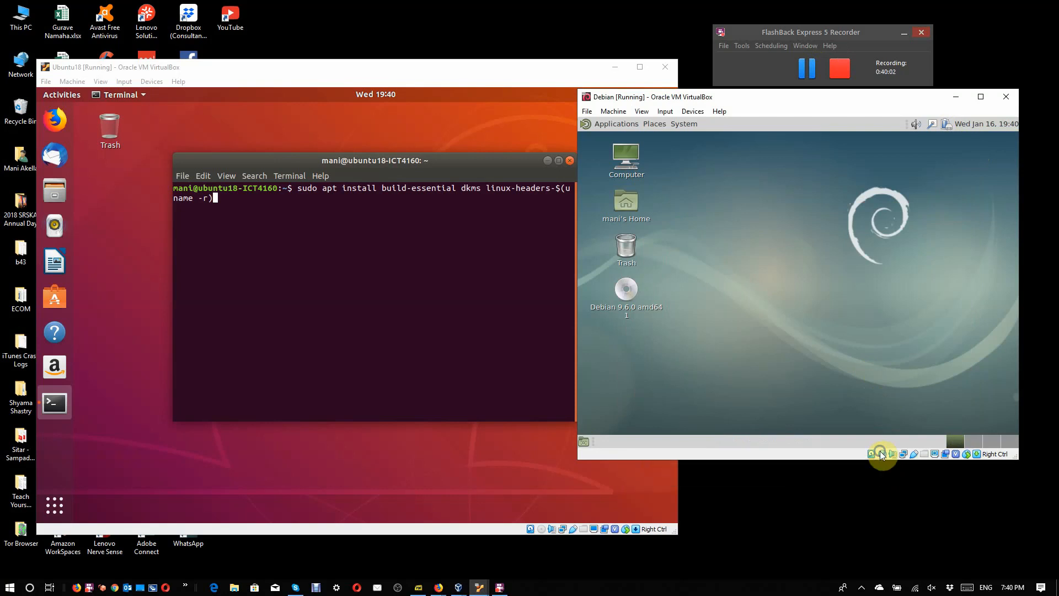
click(897, 517)
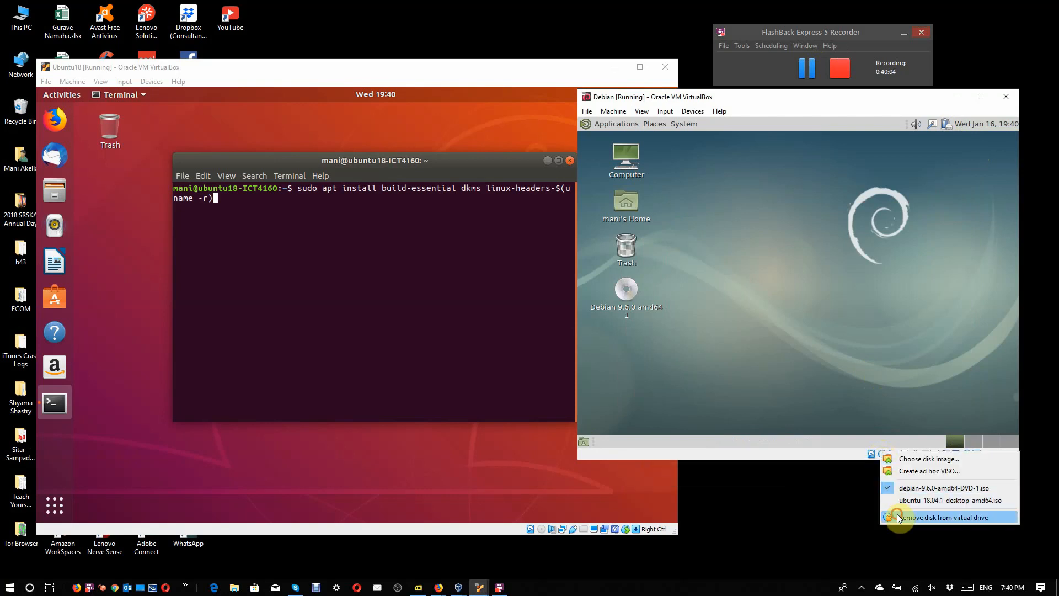
click(775, 319)
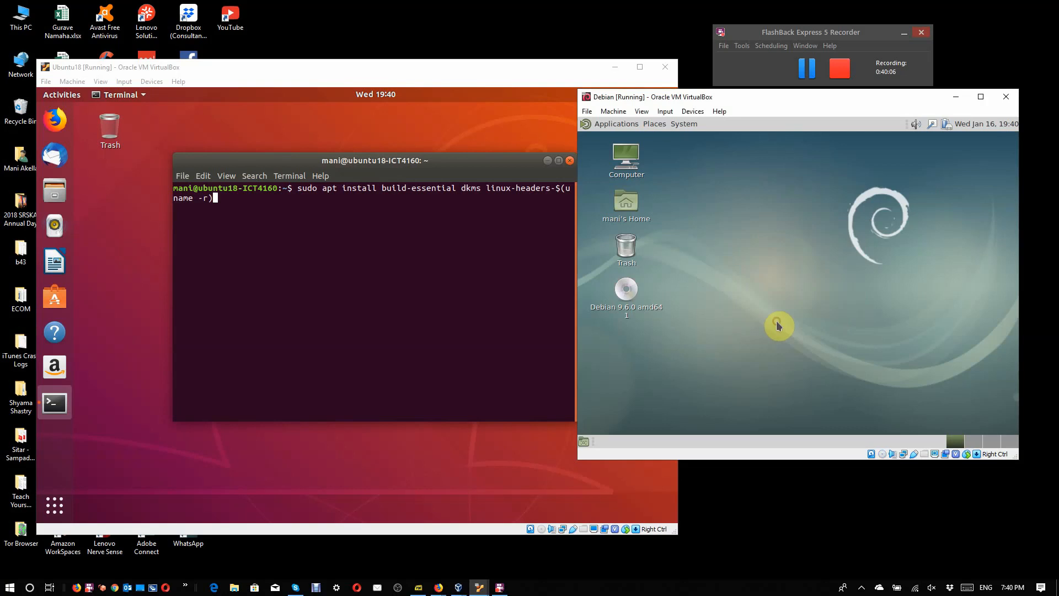
Step: Insert the Guest Additions CD image into the Debian machine and close the open desktop menu
click(684, 123)
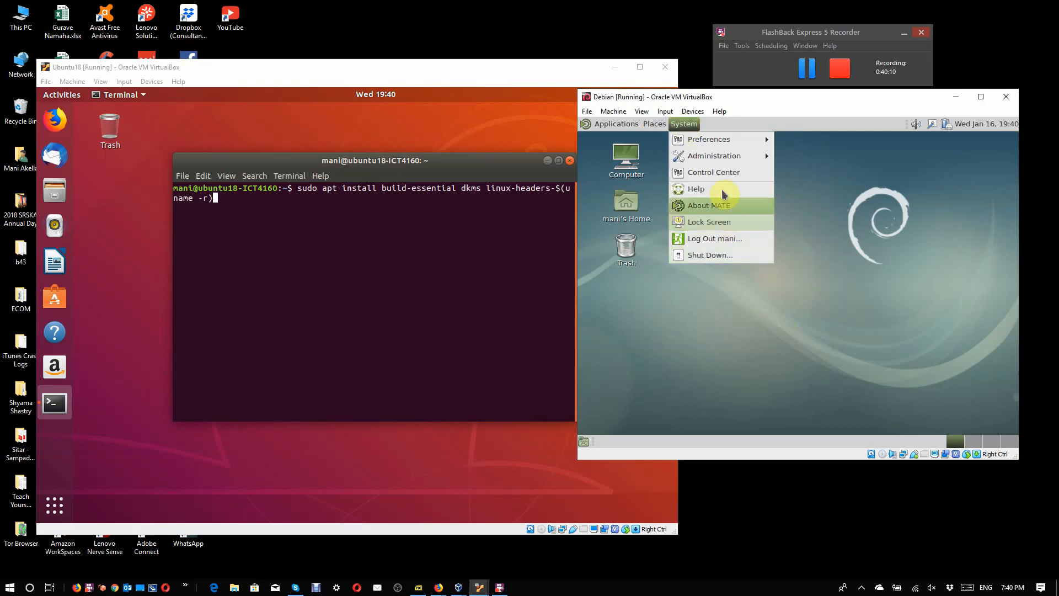
click(655, 124)
click(691, 112)
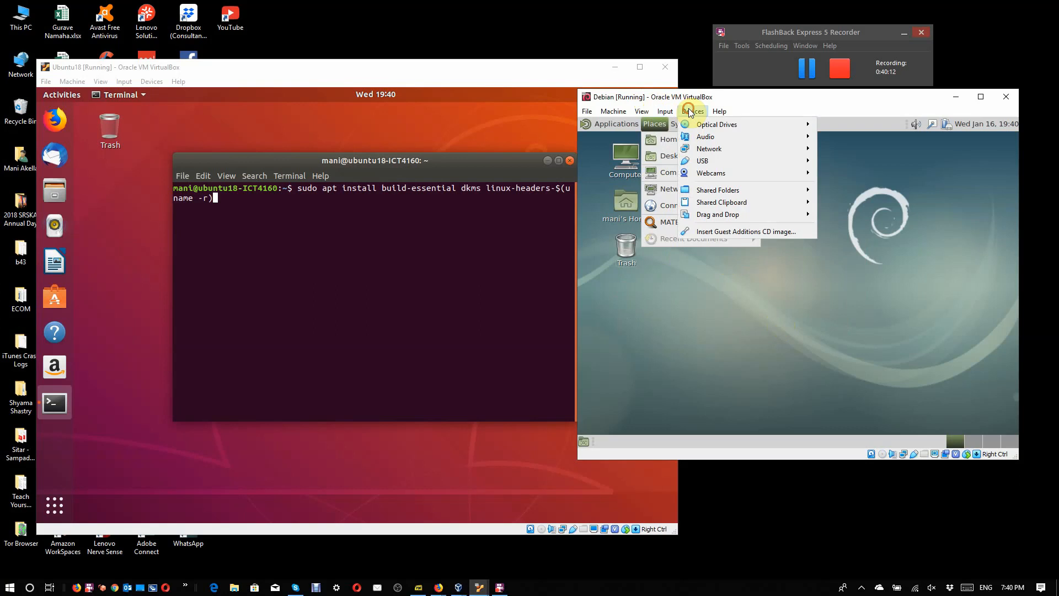
click(713, 230)
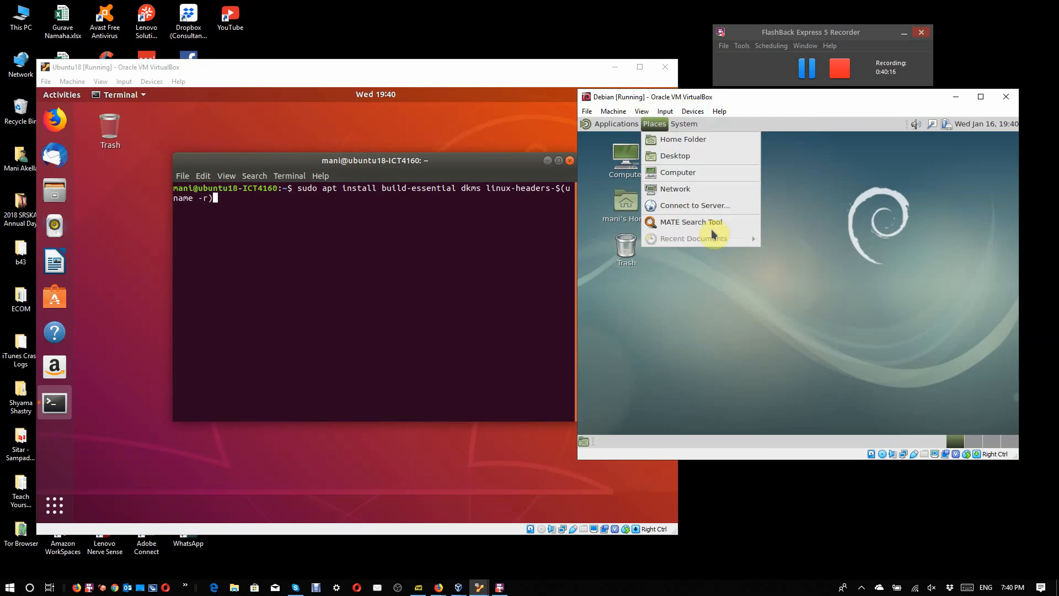
click(744, 271)
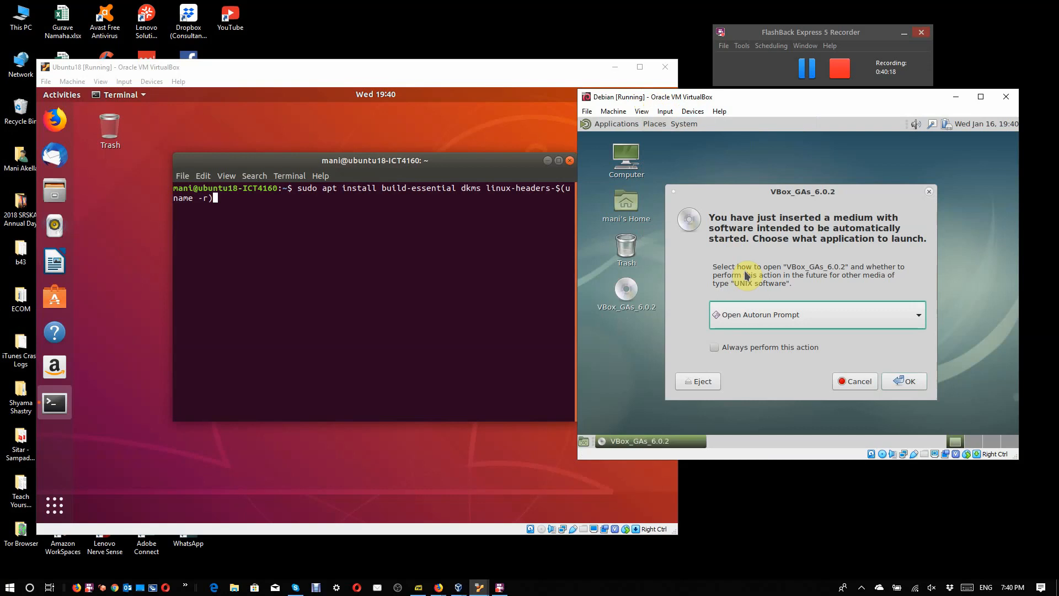
Step: Try to run the VBox_GAs_6.0.2 disc's software through its autorun prompt
click(906, 381)
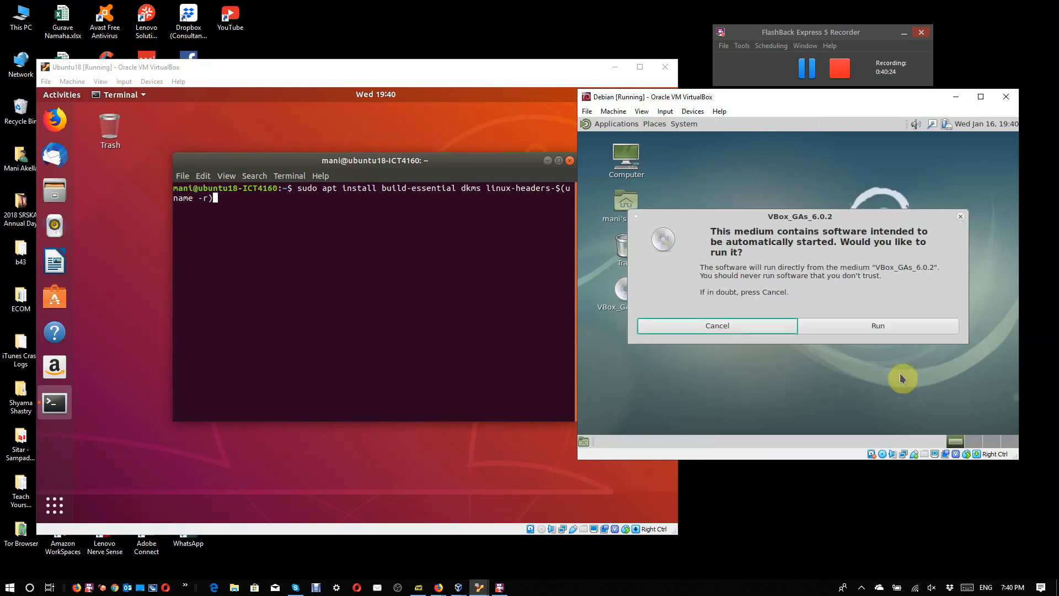
click(882, 327)
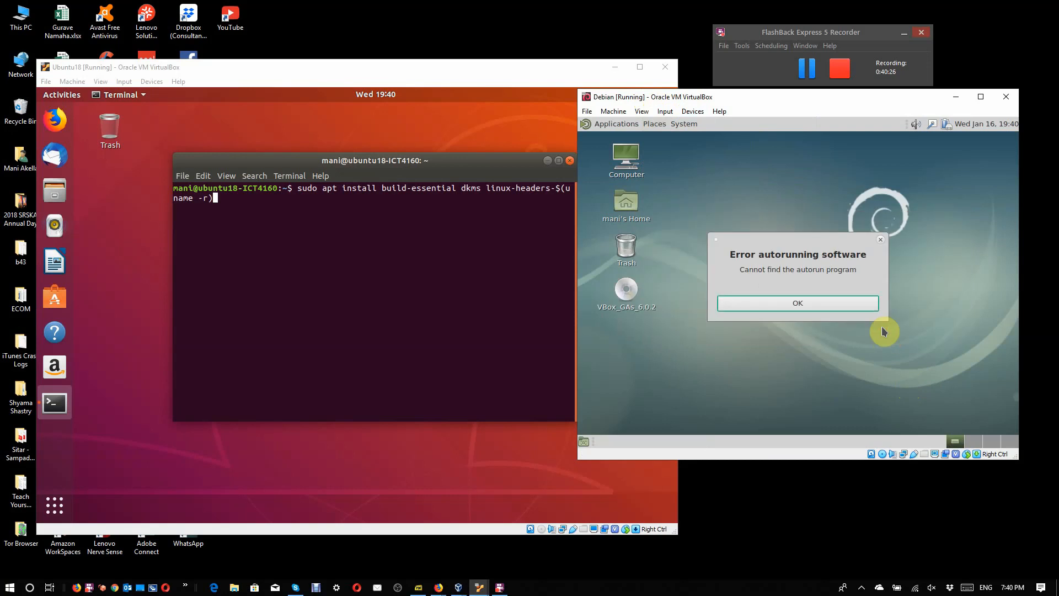
click(827, 304)
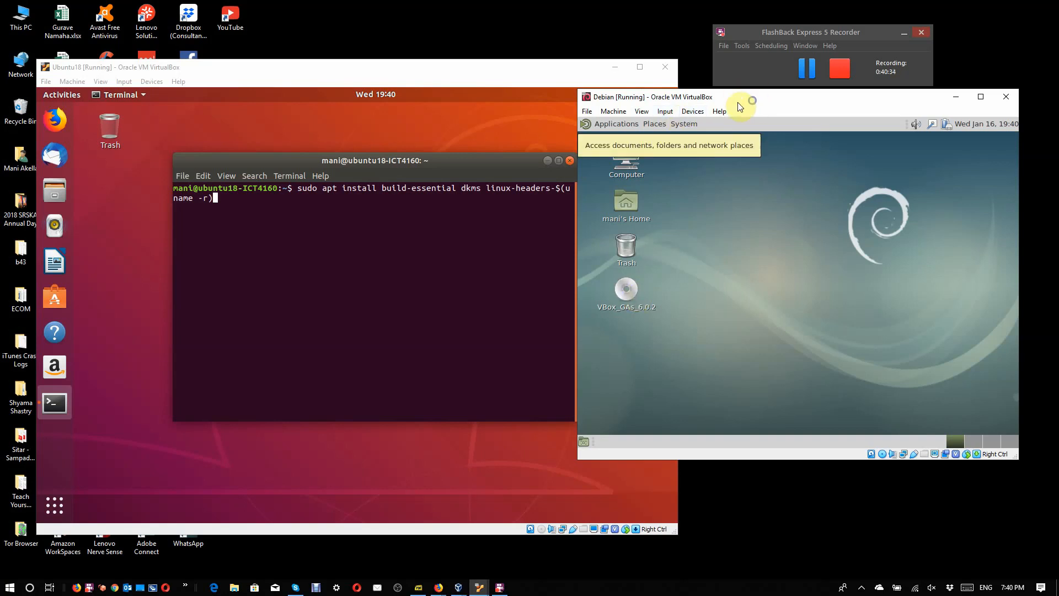
Step: Move the Debian window over the Ubuntu window and open a new Konsole terminal on Debian
drag(775, 101, 416, 35)
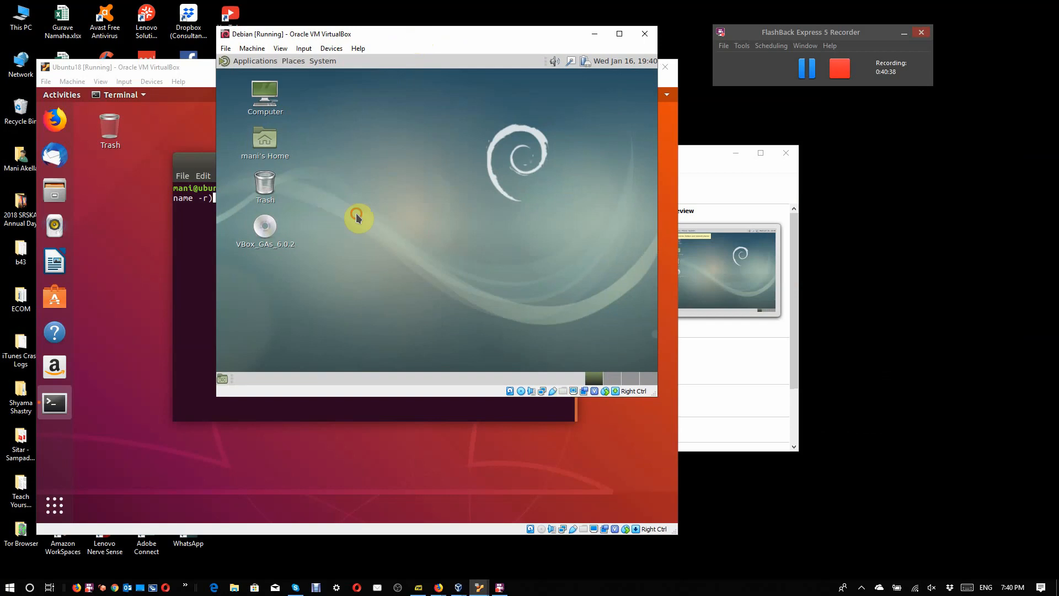
click(323, 62)
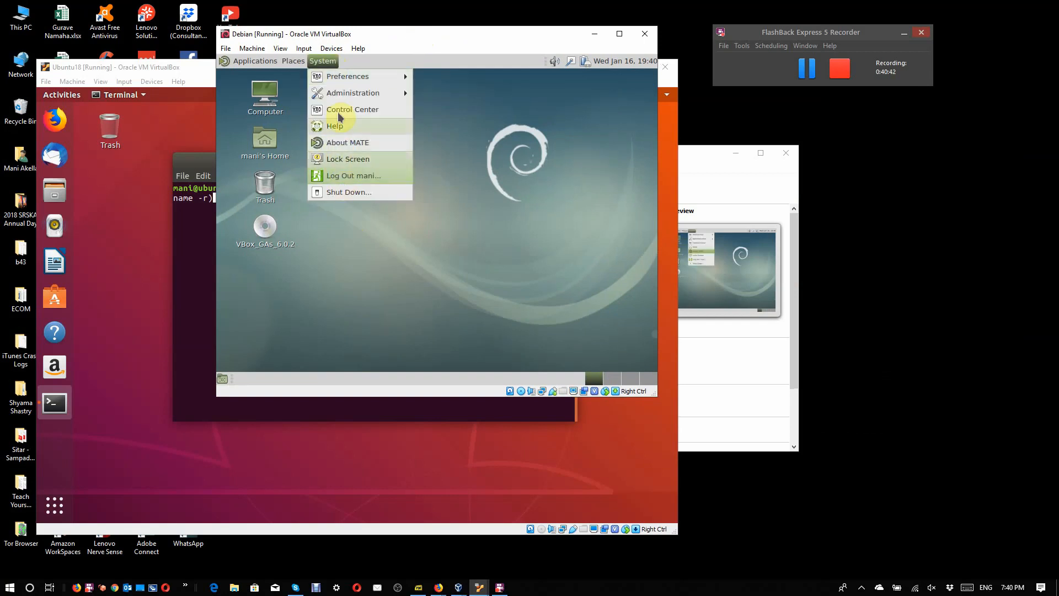
mouse_move(343, 93)
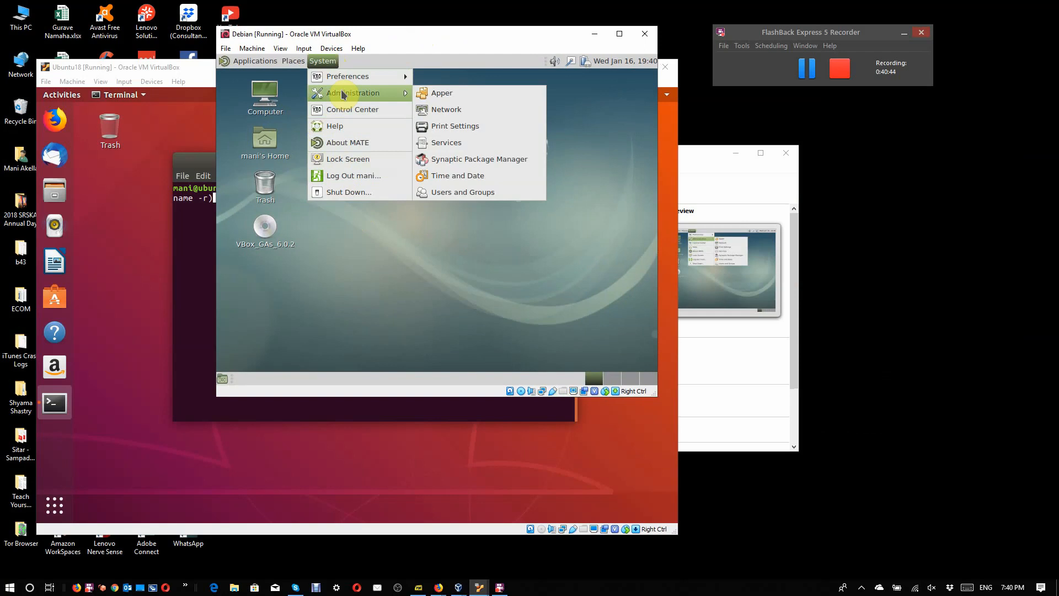
mouse_move(277, 64)
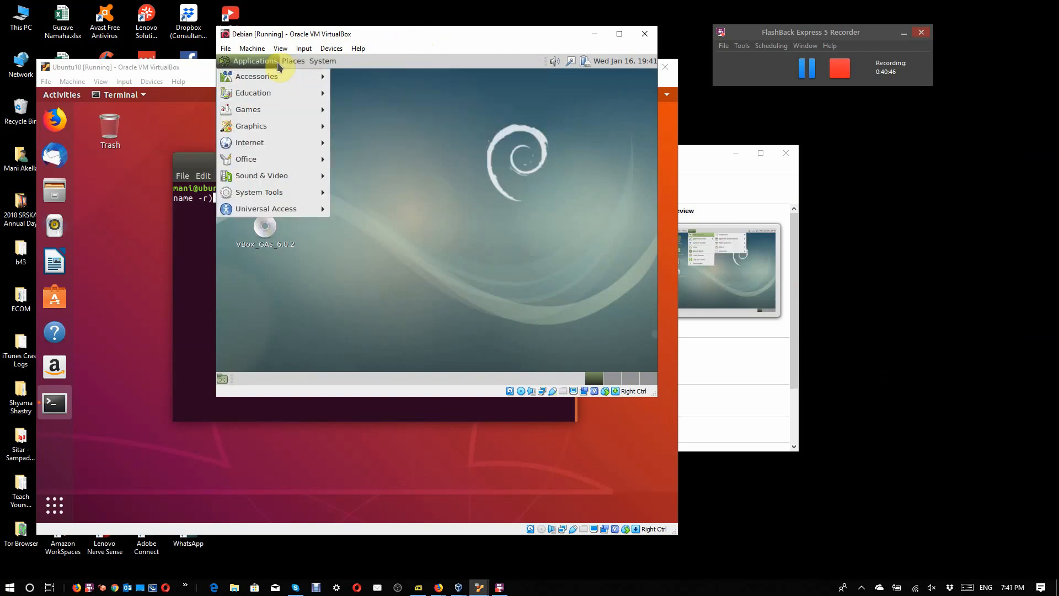
mouse_move(278, 193)
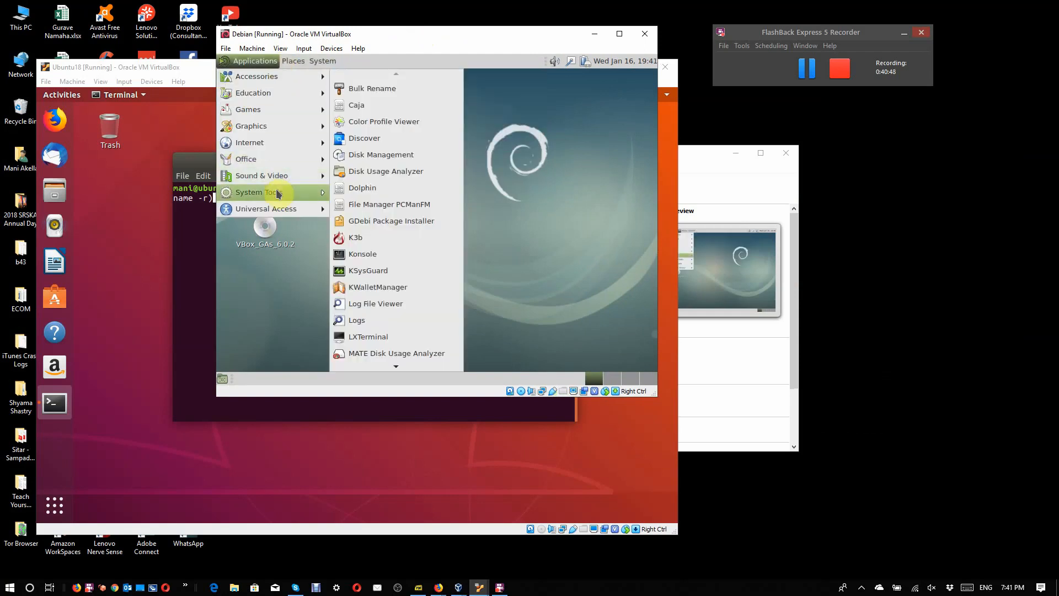
click(359, 254)
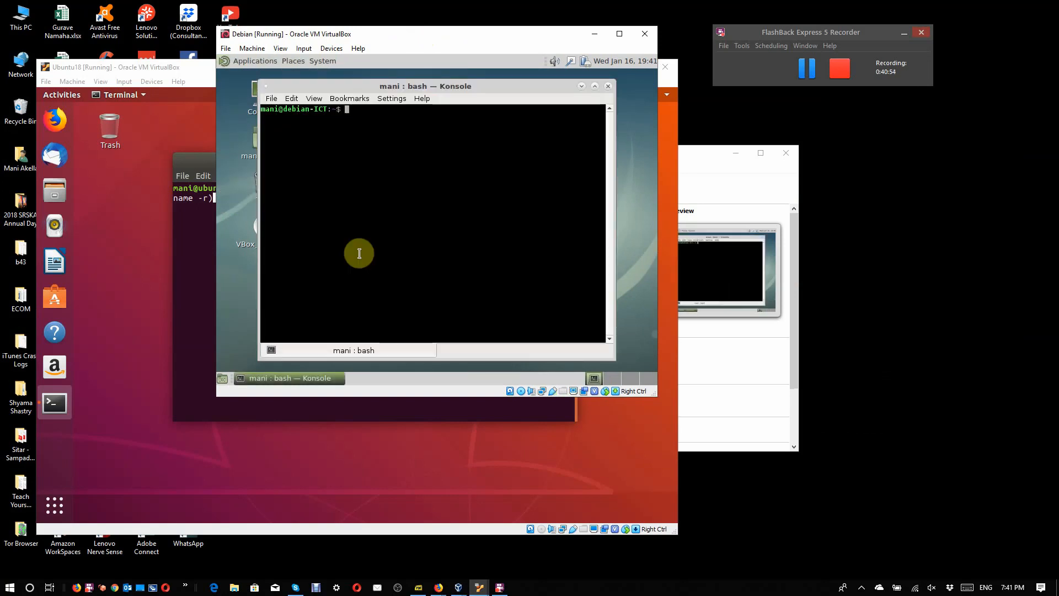
Step: Switch to the root account with "su - root" and enter the root password
text(su - root)
key(Return)
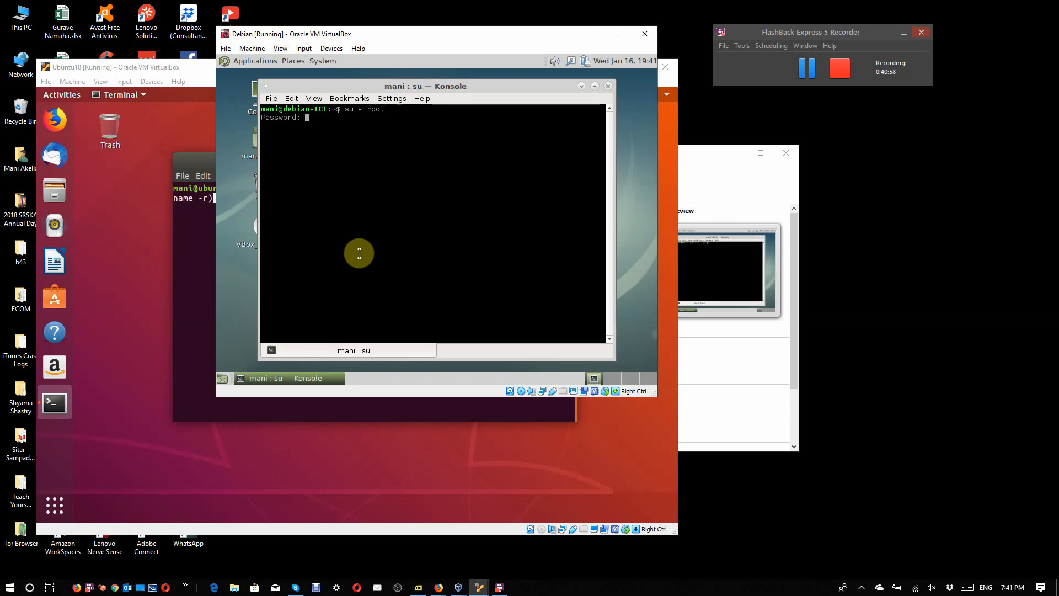
key(Return)
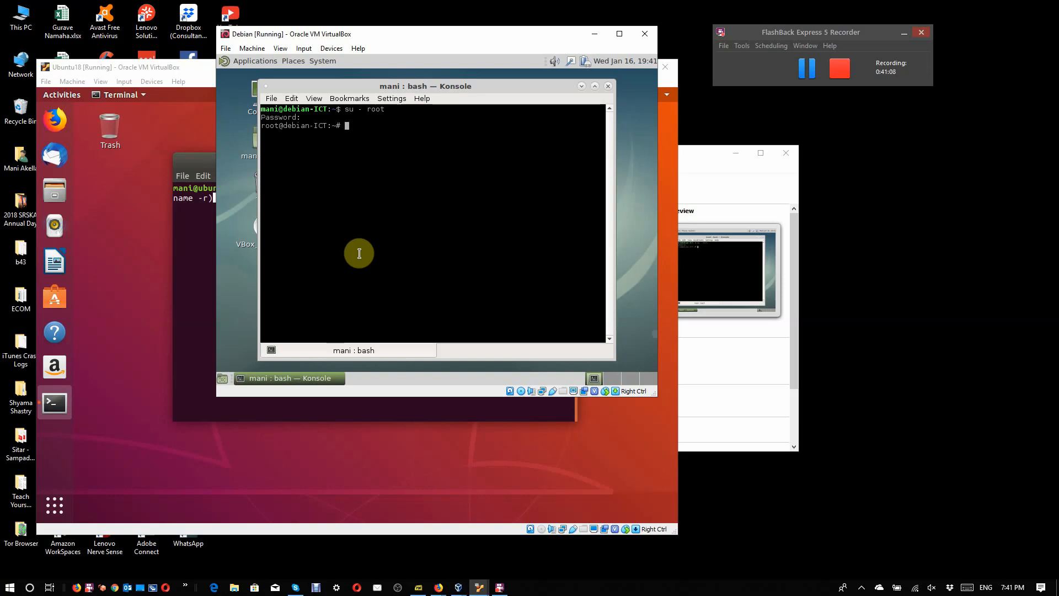
Step: Change to the /media directory and list its contents with "ls -l"
text(cd /med)
text(ia)
key(Return)
text(ls -l)
key(Return)
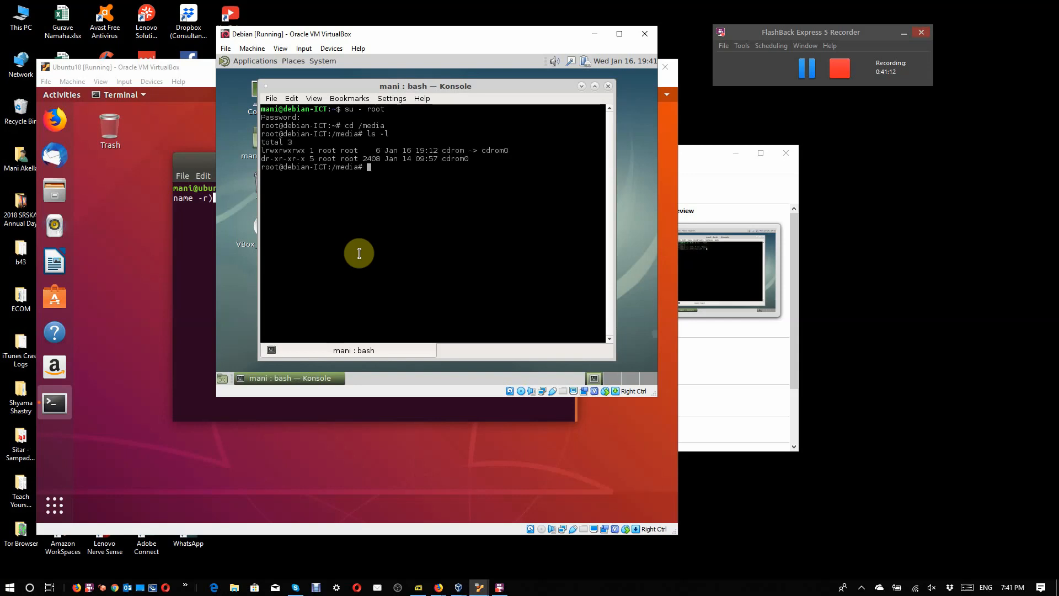
Step: Change into the cdrom0 directory and list the Guest Additions files in long format
text(cd cdrom0)
key(Return)
text(ls -l)
key(Return)
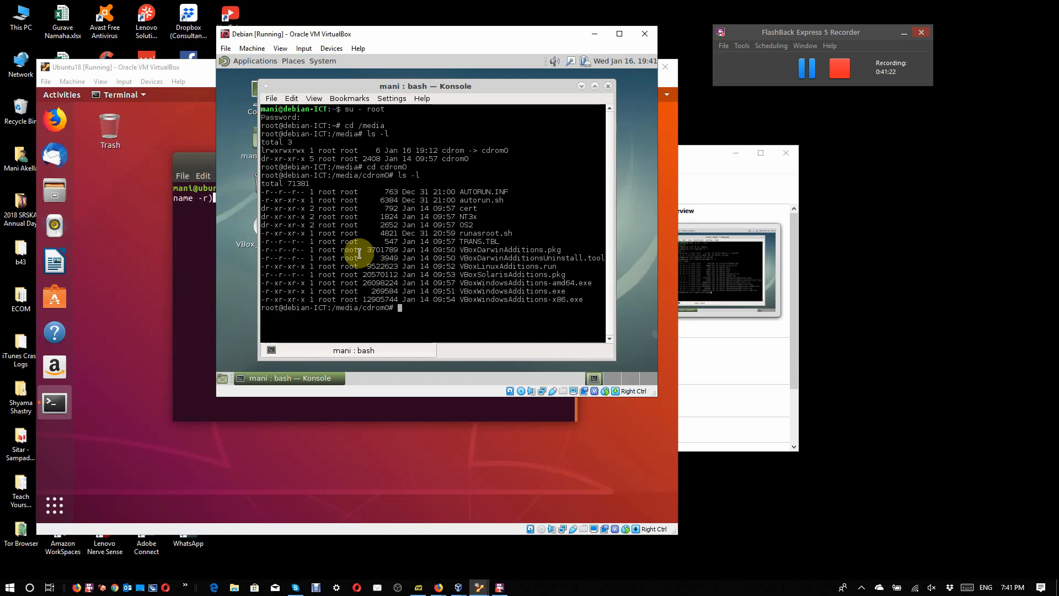
Step: Create the directory /root/vbox and change into it
text(mkdir /root/vbox)
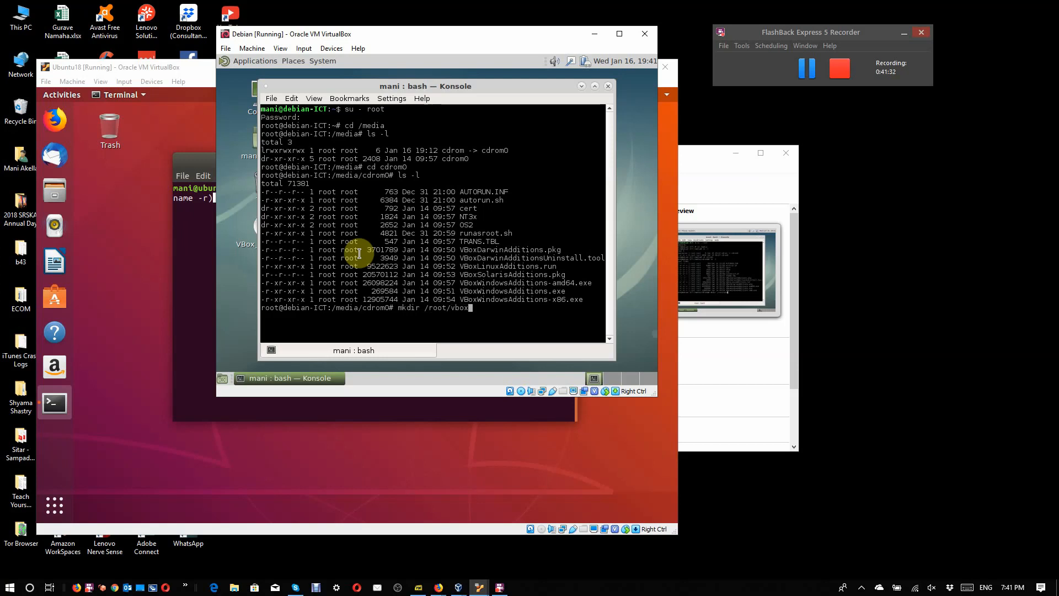
key(Return)
text(cd )
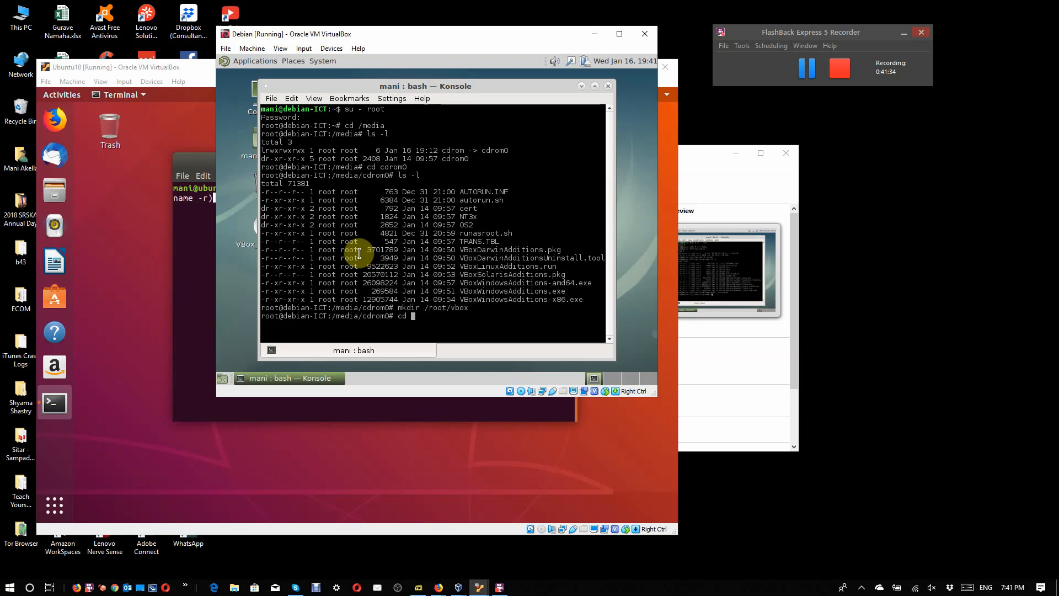
text(/root/vbox)
key(Return)
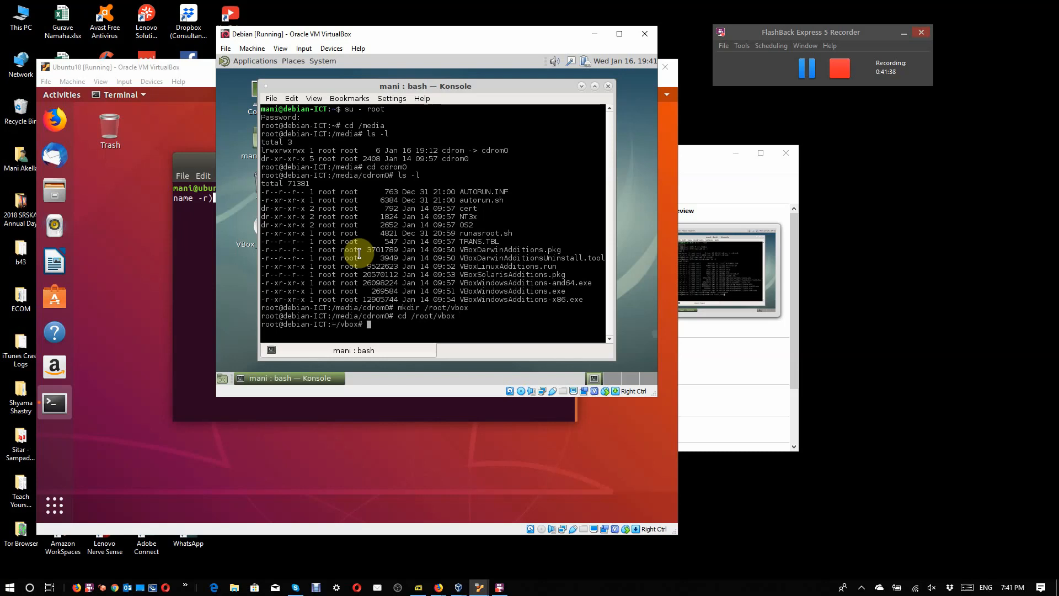
Step: Copy the Guest Additions disc contents into the current directory with "cp -r /media/cdrom0/ ."
text(cp -r /media/cdrom0)
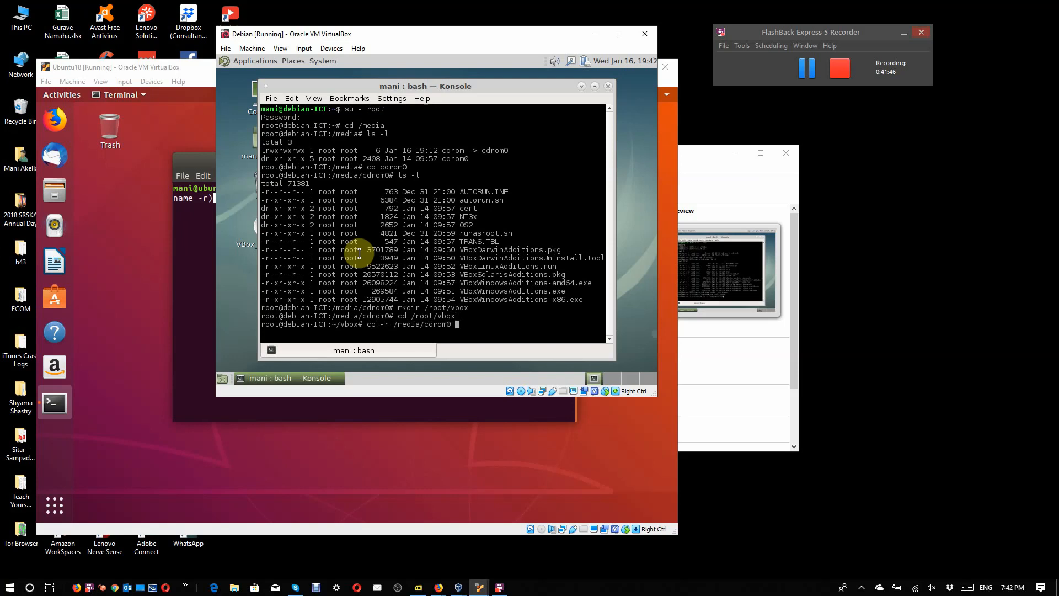
key(BackSpace)
text(/.)
key(BackSpace)
key(BackSpace)
text(/ )
text(.)
key(Return)
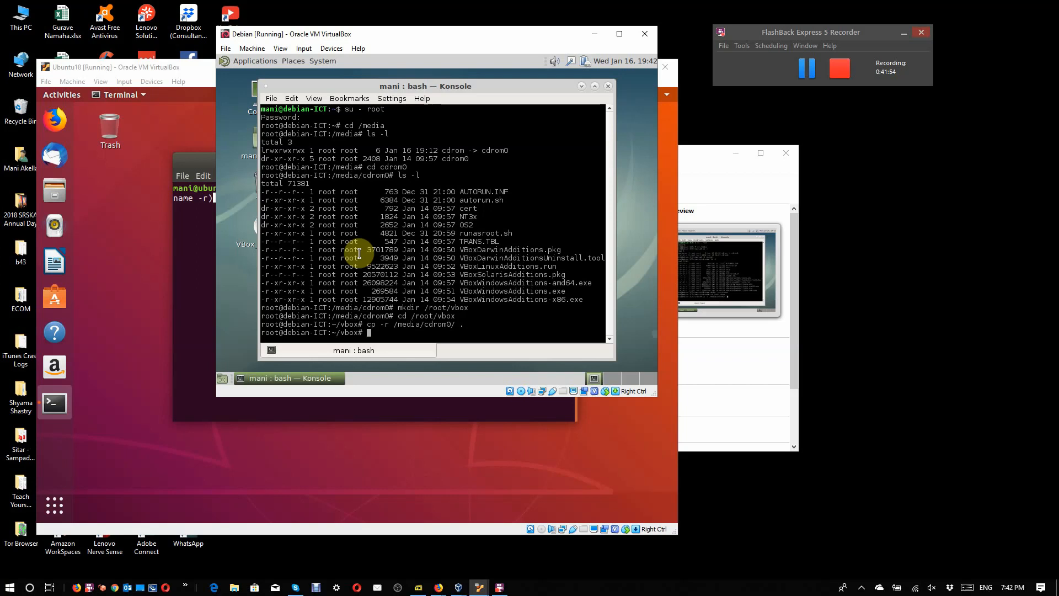
Step: List the current directory, then change into the copied cdrom0 directory and list its files in long format
text(ls -l)
key(Return)
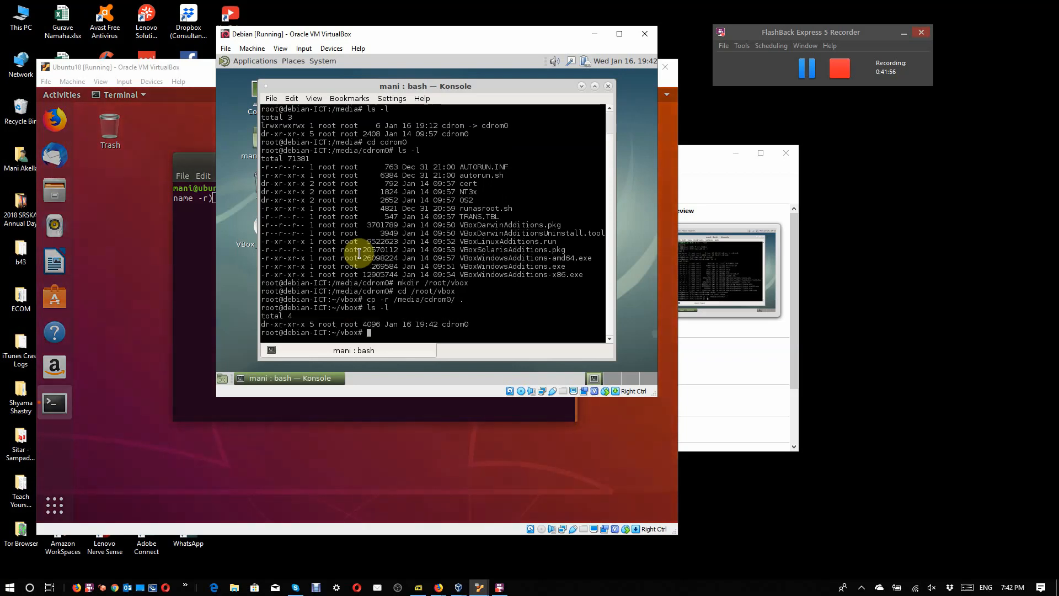
text(cd cdrom0/)
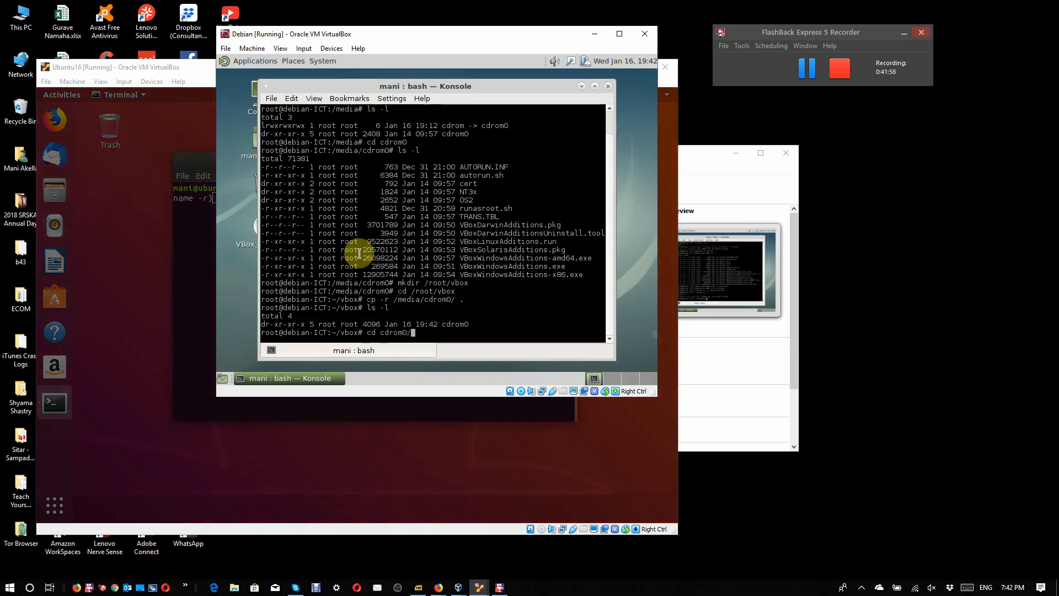
key(Return)
text(ls -l)
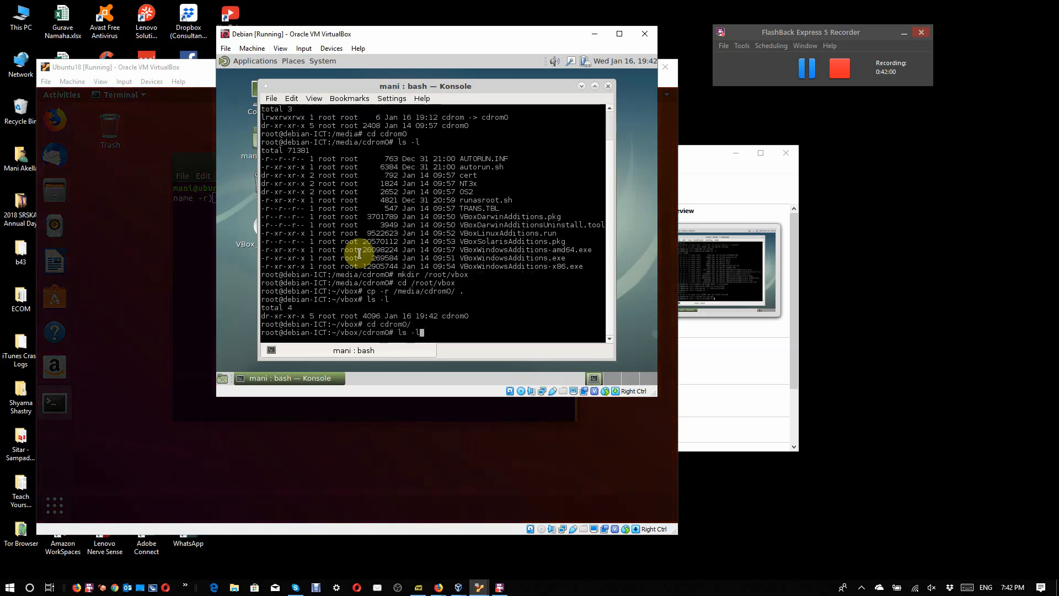
key(Return)
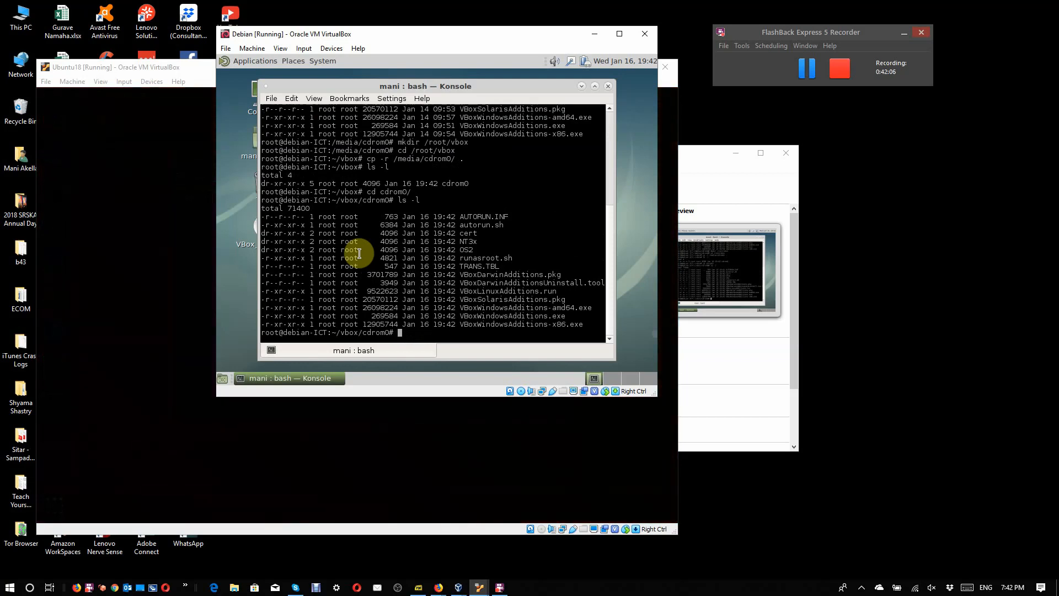
Step: Run ./VBoxLinuxAdditions.run to install the Guest Additions in the Debian machine
text(./VBoxL)
key(Tab)
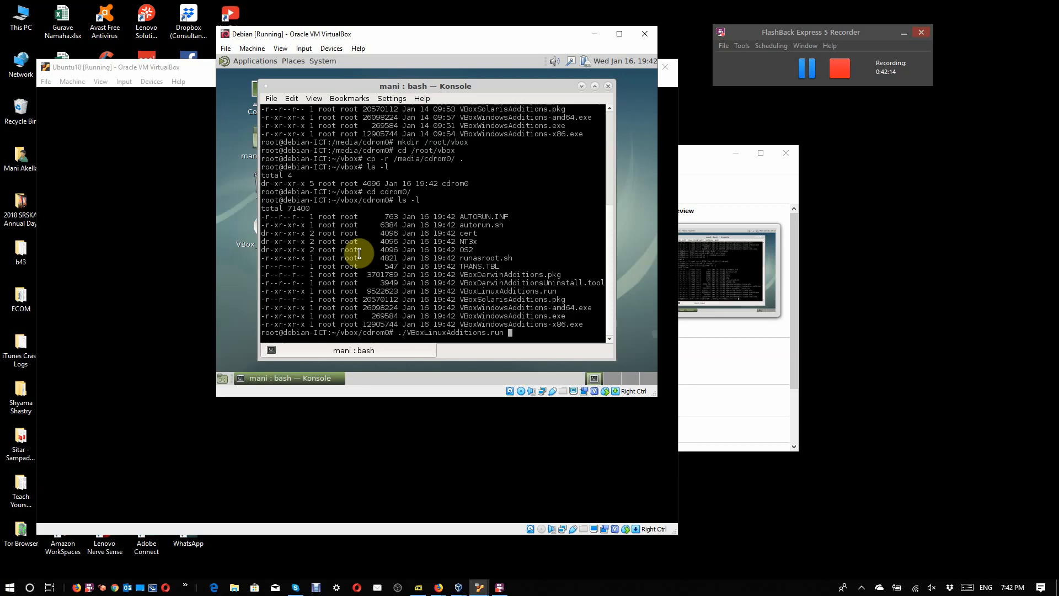
key(Return)
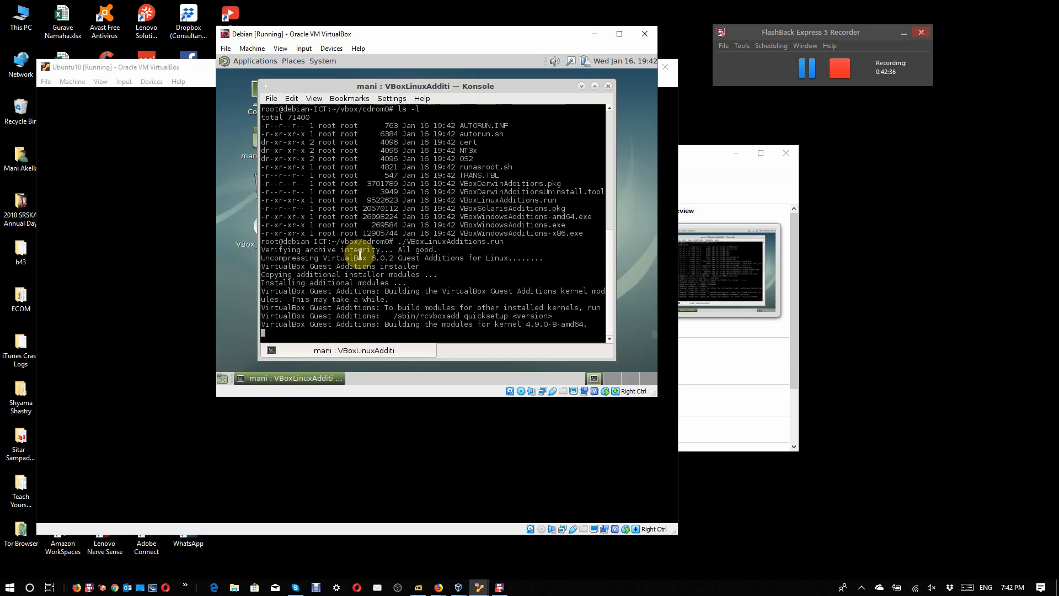
click(812, 66)
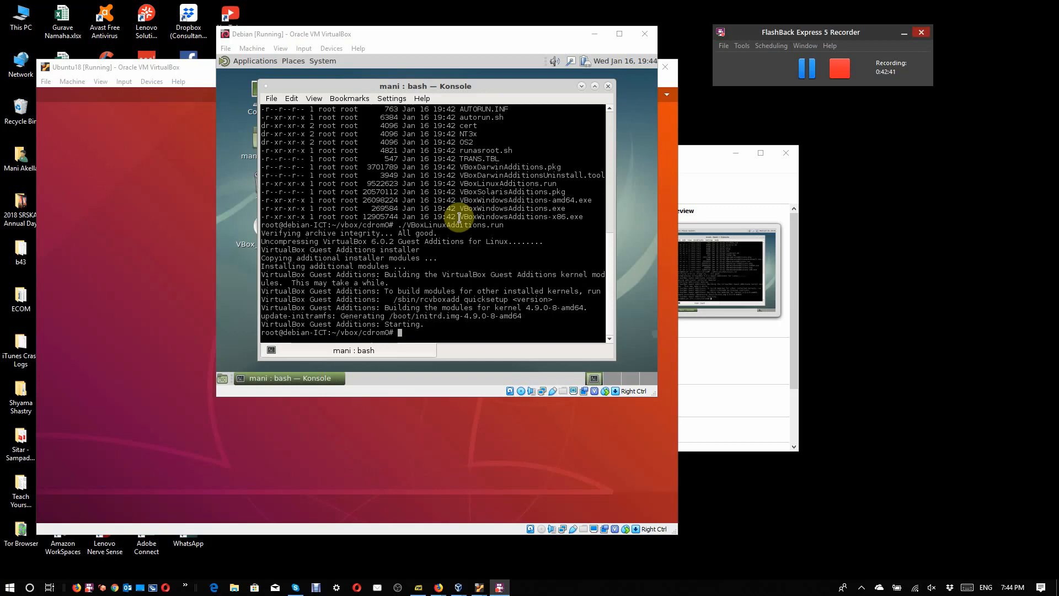
Step: Close the Konsole window and restart the Debian machine from its desktop, booting it to the login screen
click(609, 86)
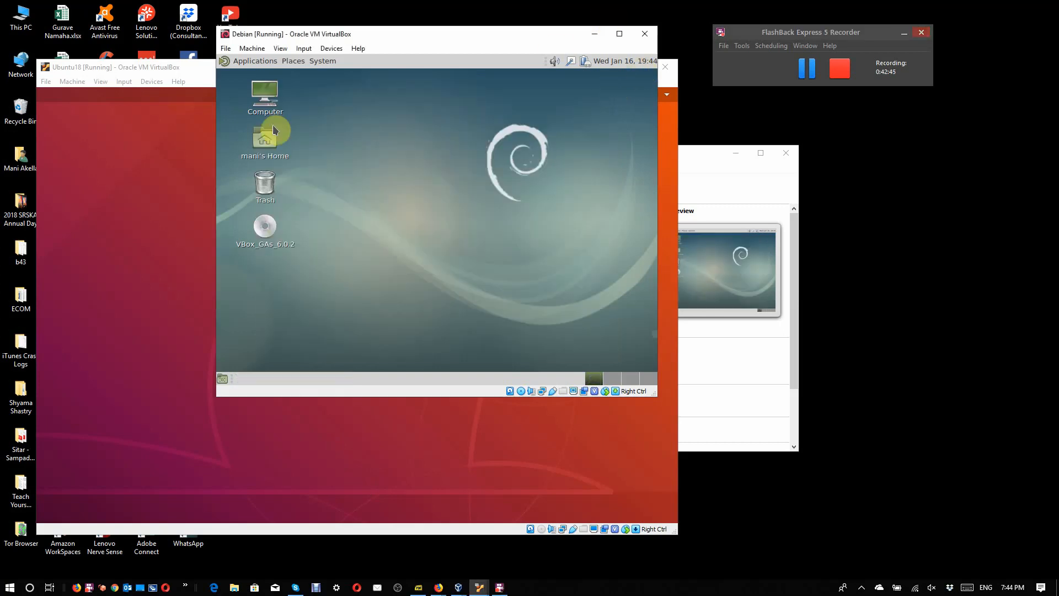
click(222, 63)
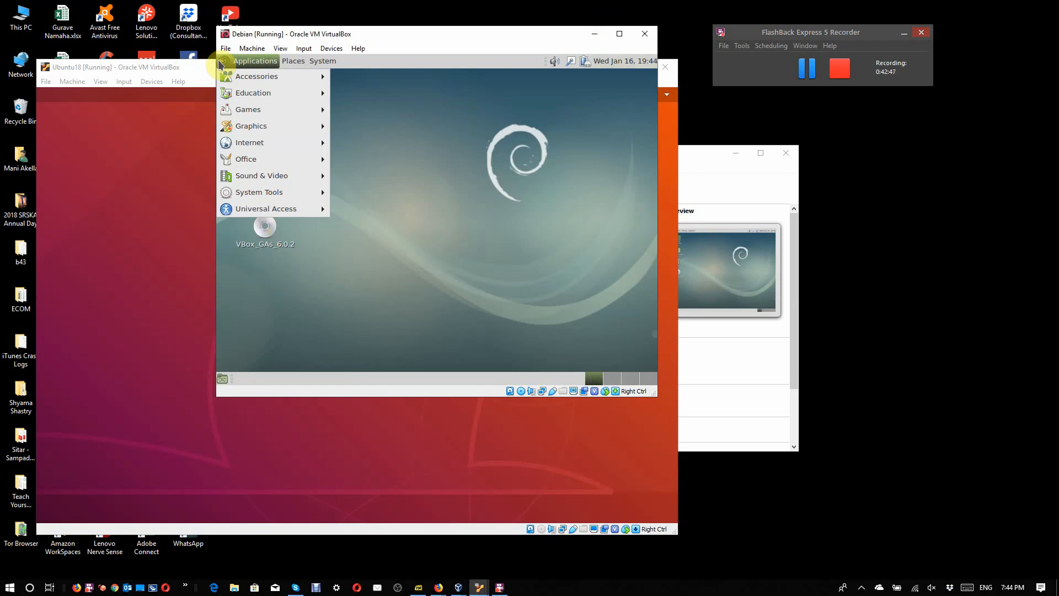
click(432, 312)
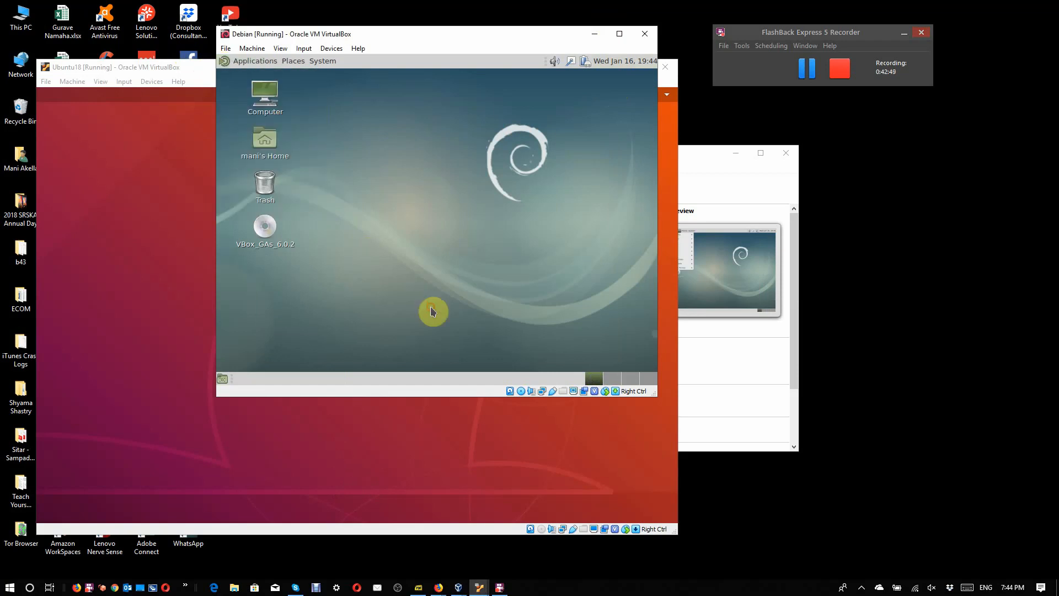
click(633, 63)
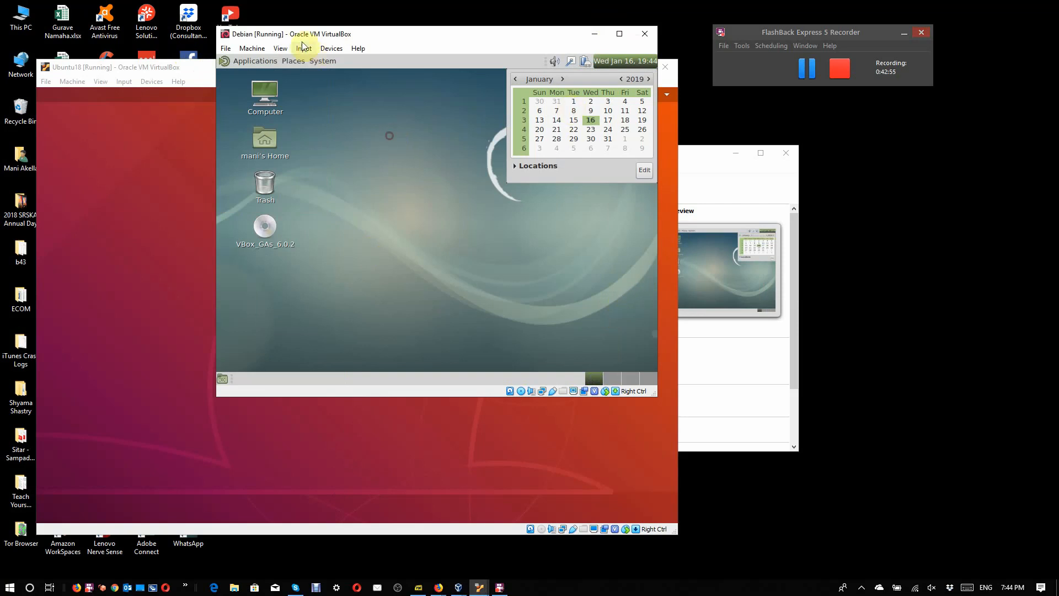
click(312, 61)
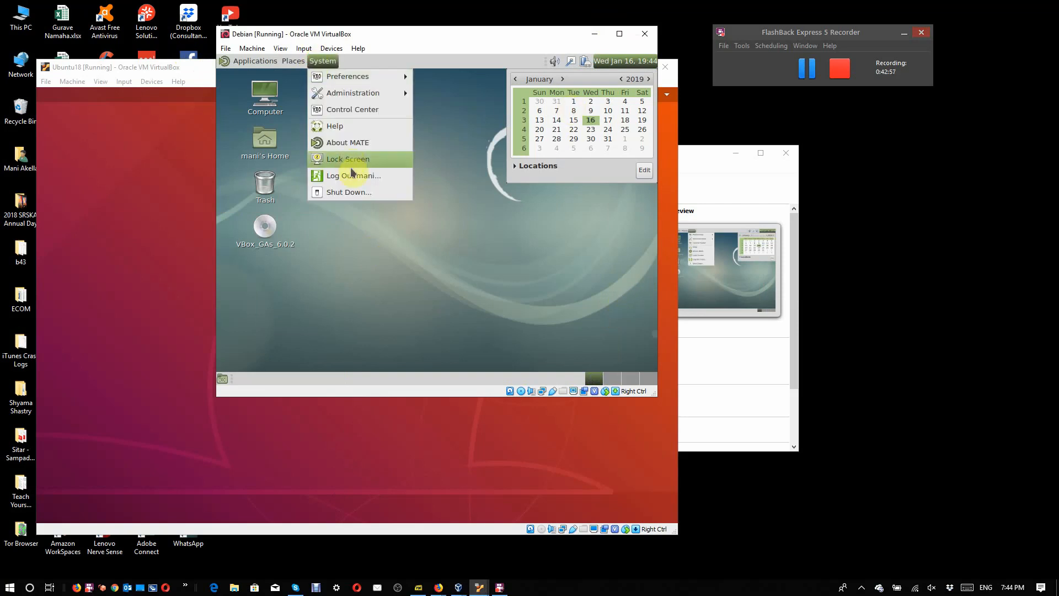
click(350, 192)
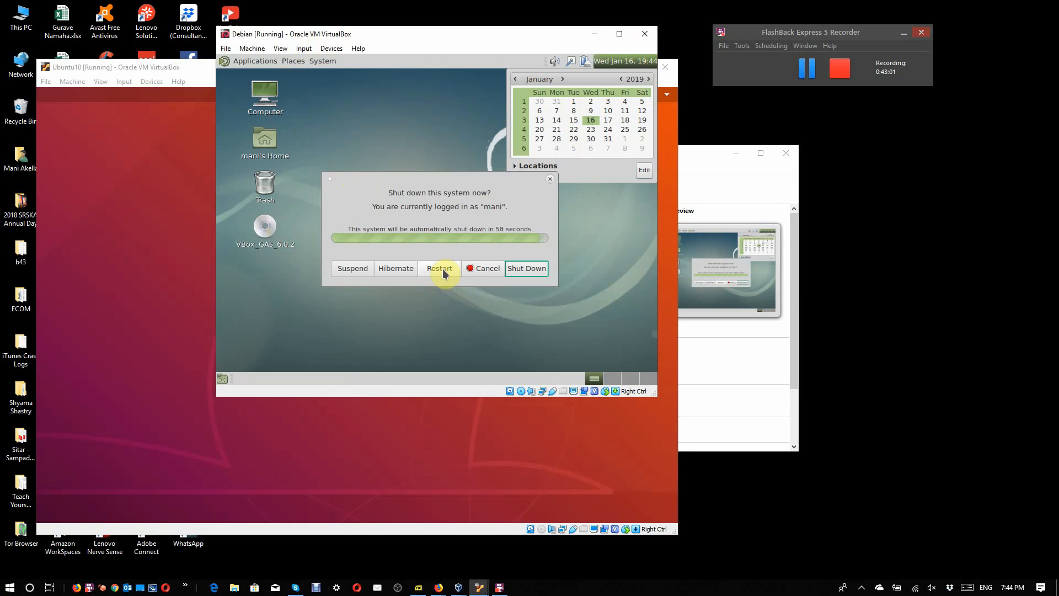
click(441, 271)
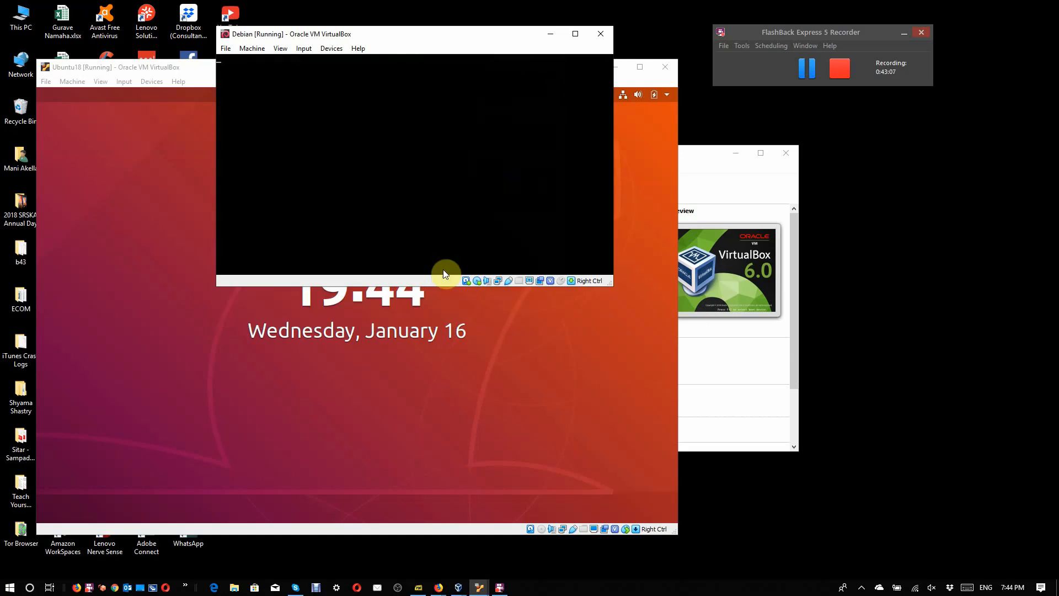
key(Return)
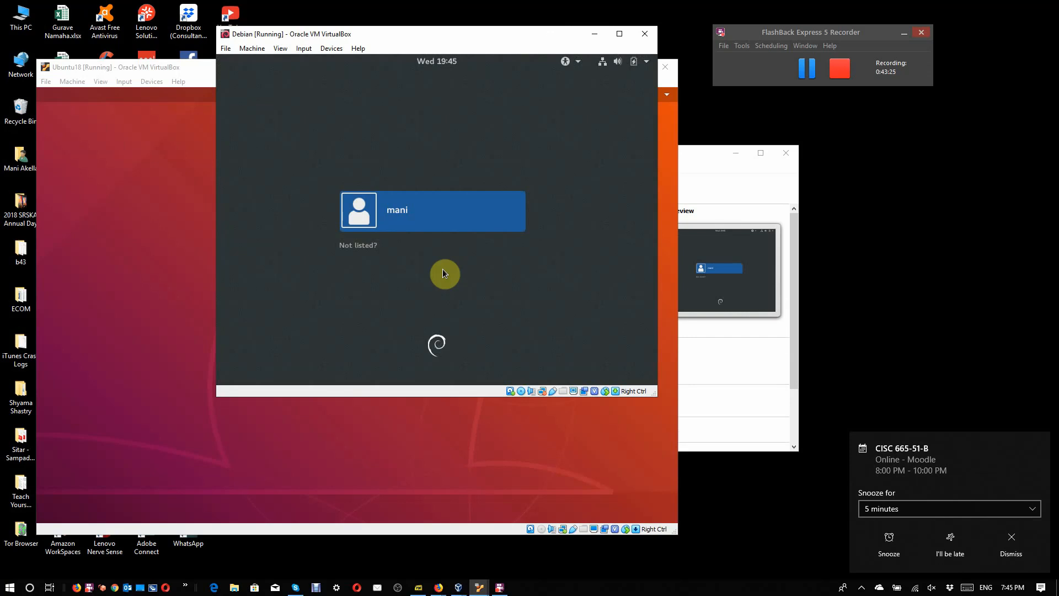
Step: Sign in to the Debian desktop with the account password and snooze the host's calendar reminder for 5 minutes
key(Return)
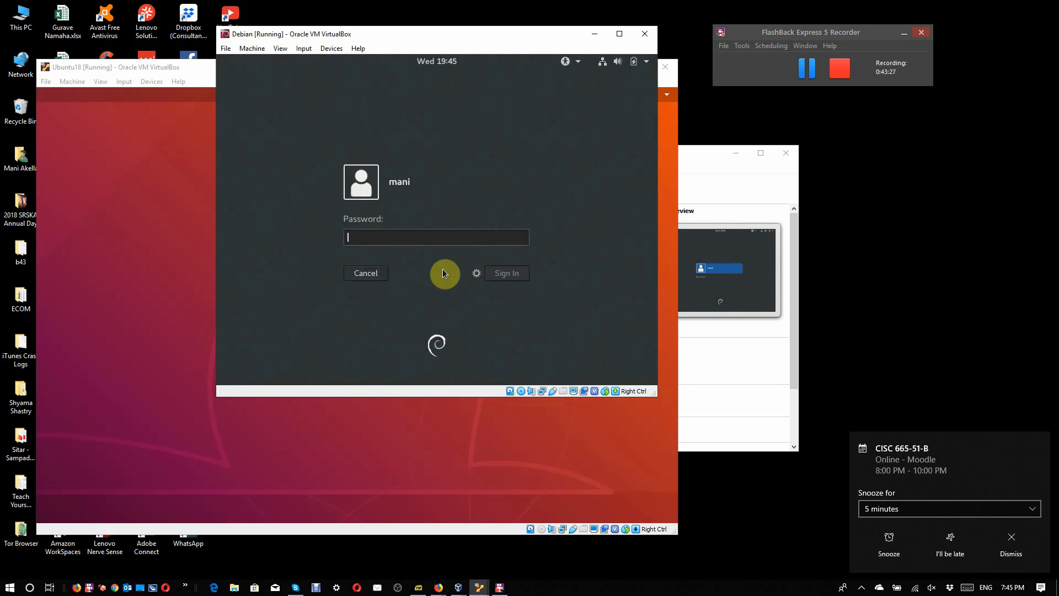
text(********)
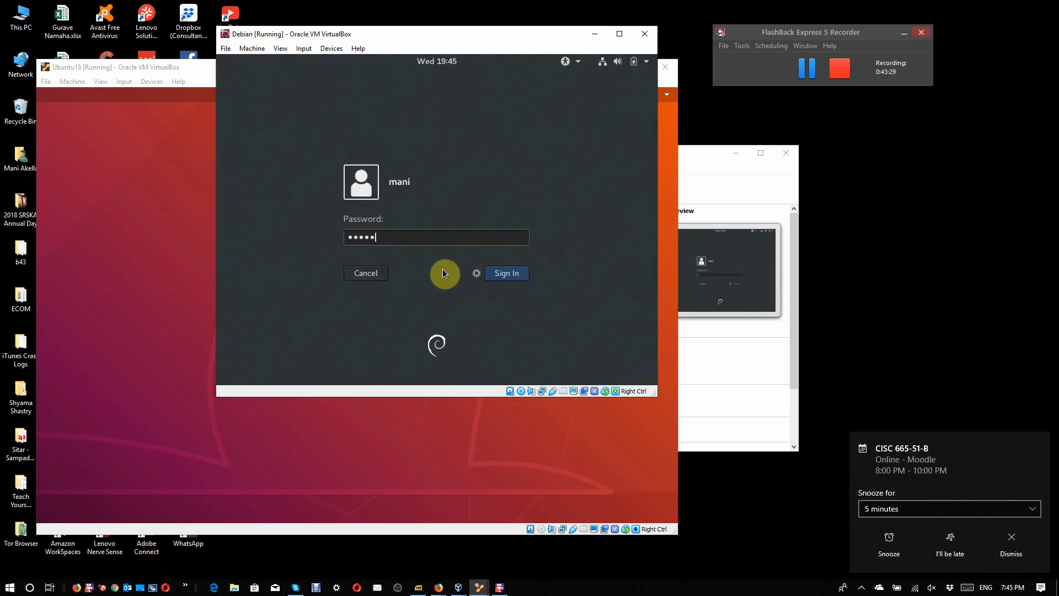
key(Return)
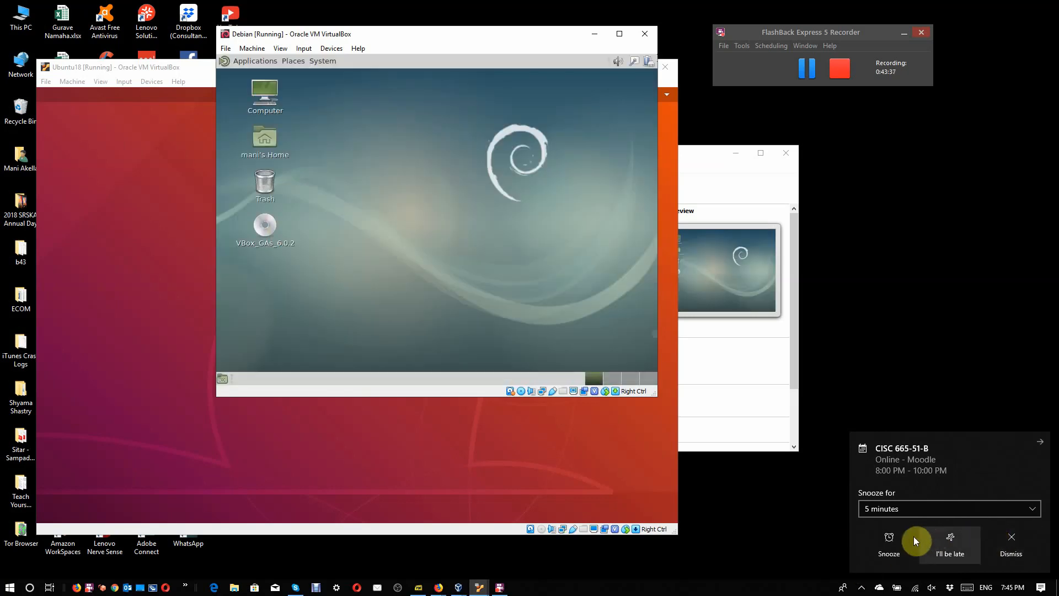
click(898, 538)
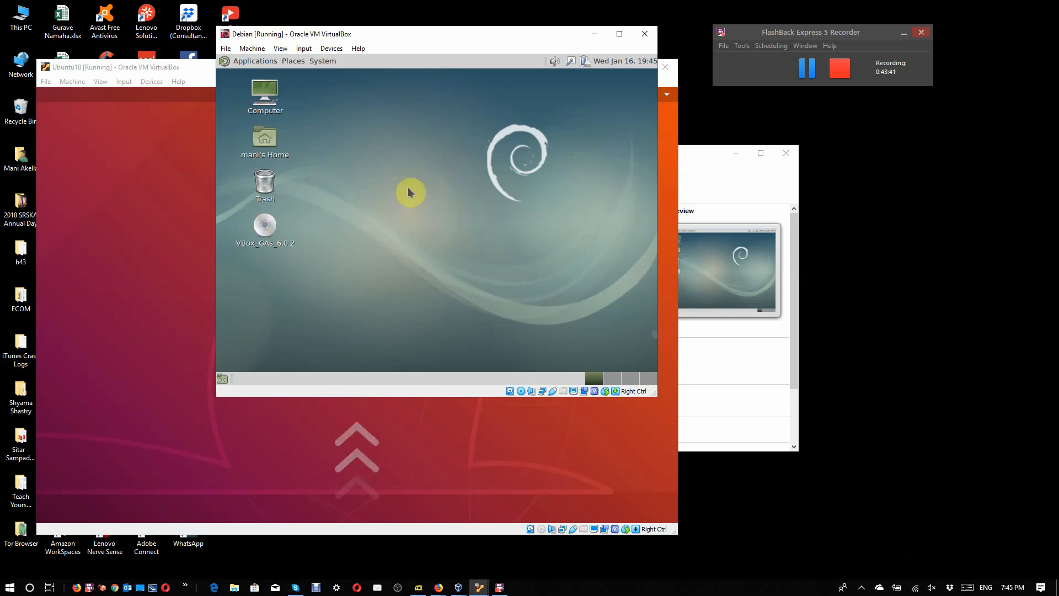
Step: Force-unmount the Guest Additions disk from Debian's virtual optical drive and enlarge the Debian machine window
right_click(517, 381)
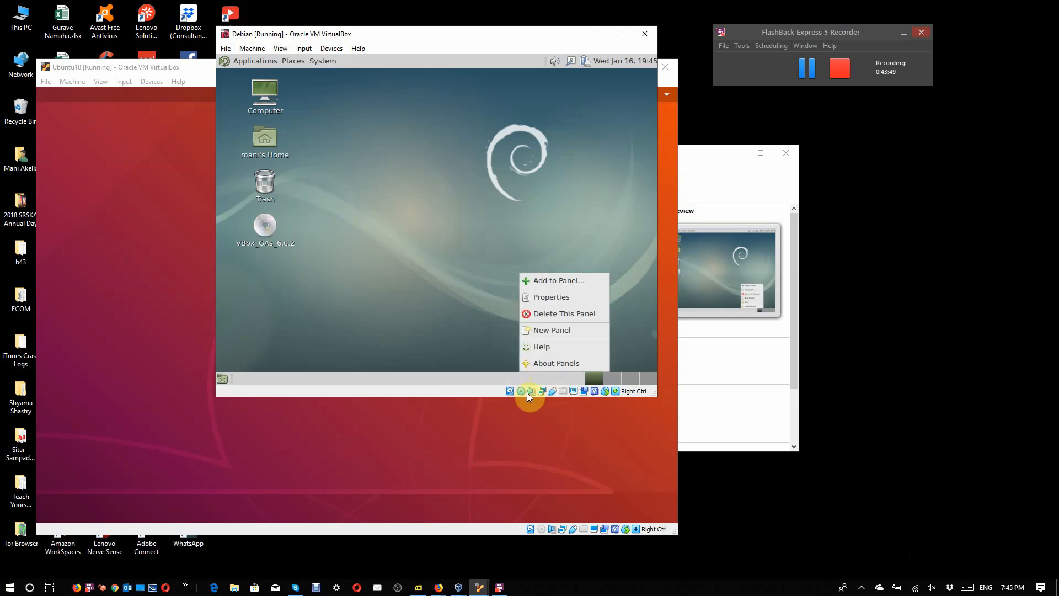
click(522, 391)
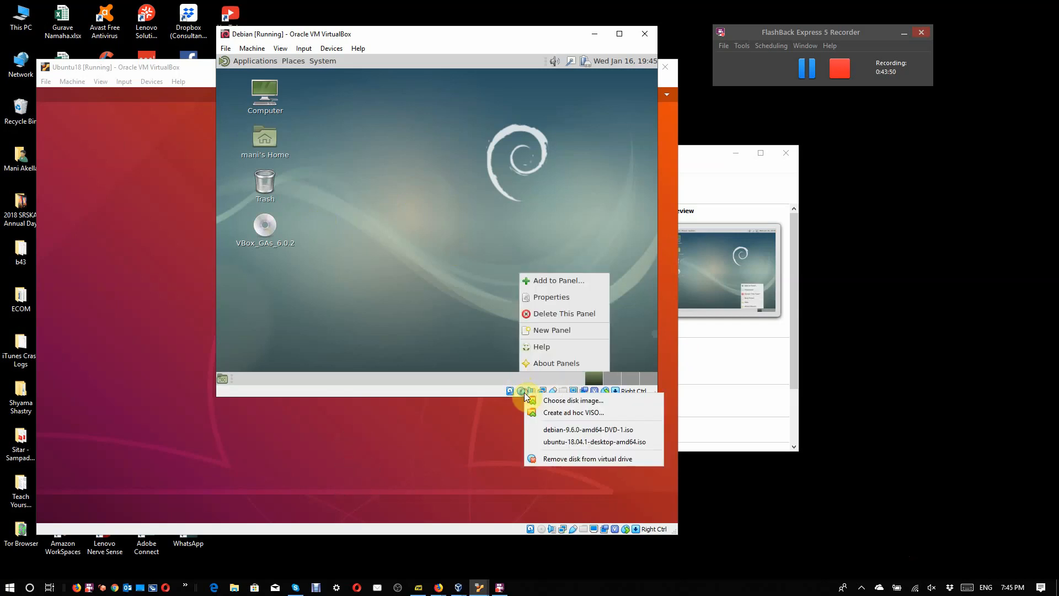
click(550, 459)
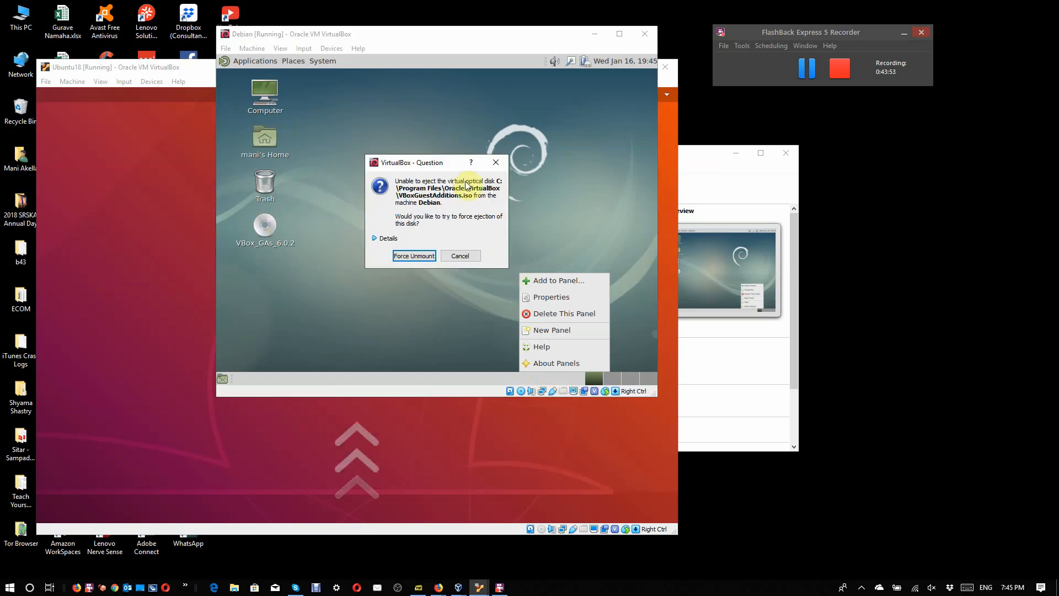
click(405, 257)
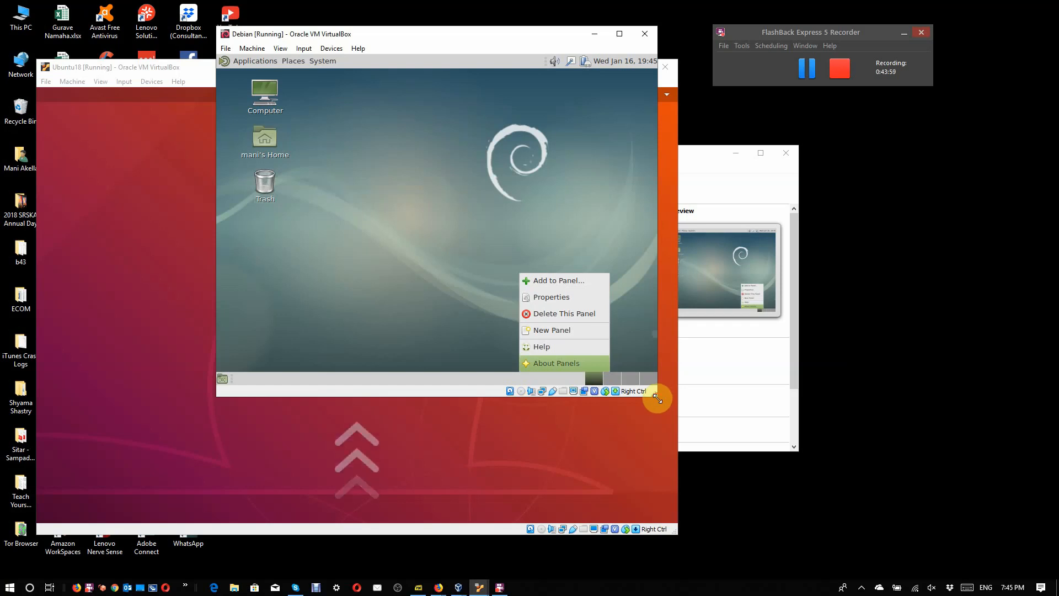
drag(656, 398, 974, 499)
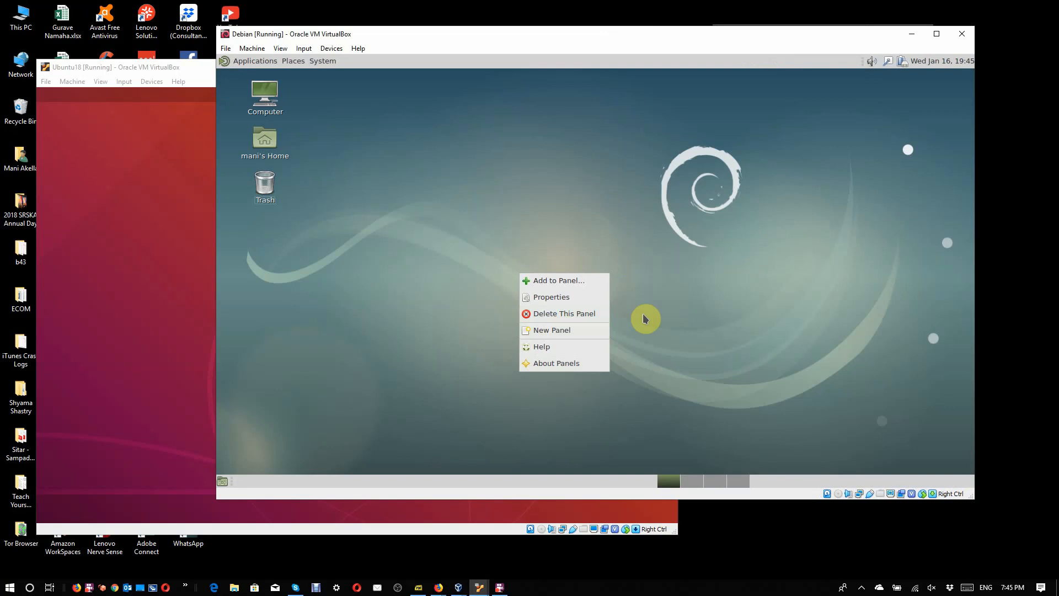
click(643, 315)
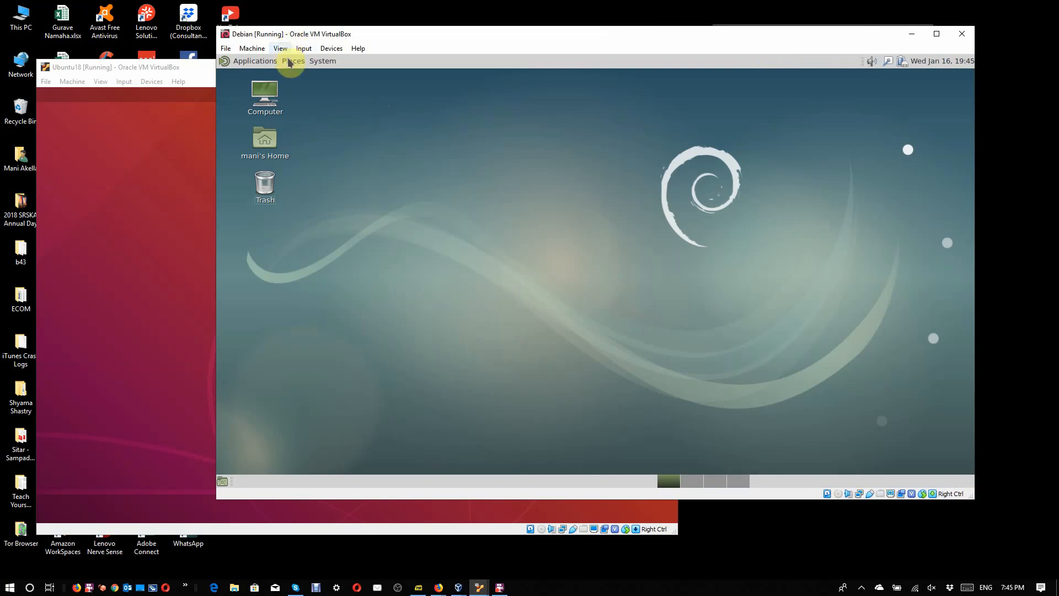
Step: Open Konsole in Debian and try to list all network interfaces with "ifconfig -a"
click(257, 63)
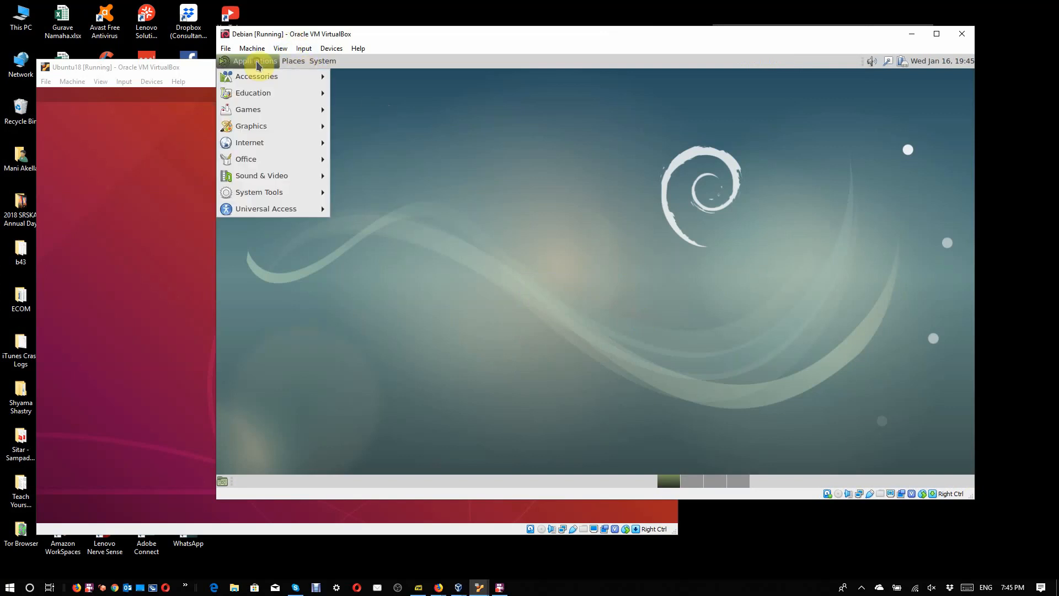
click(277, 193)
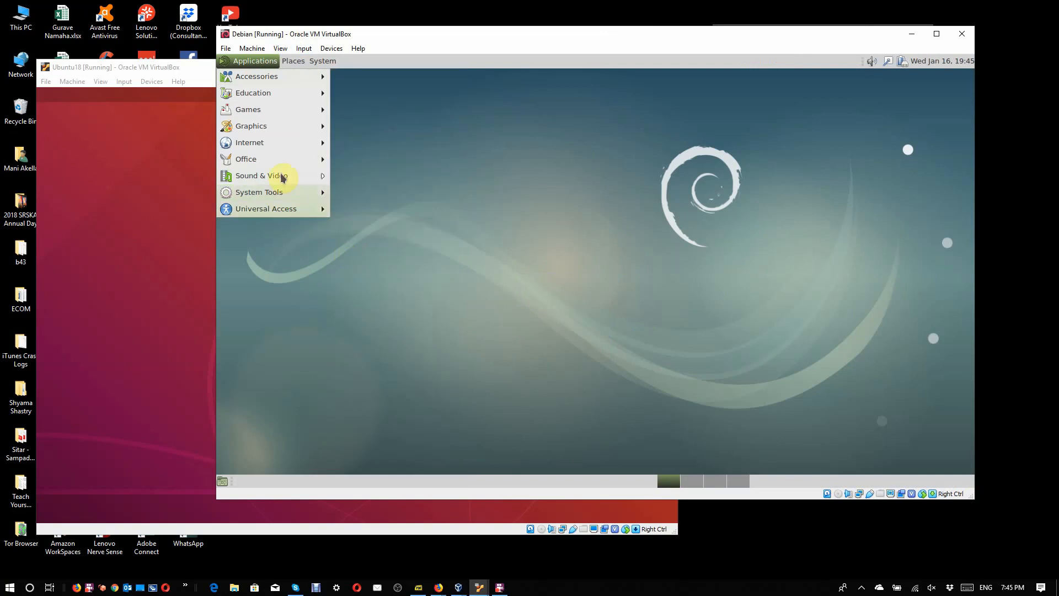
mouse_move(283, 192)
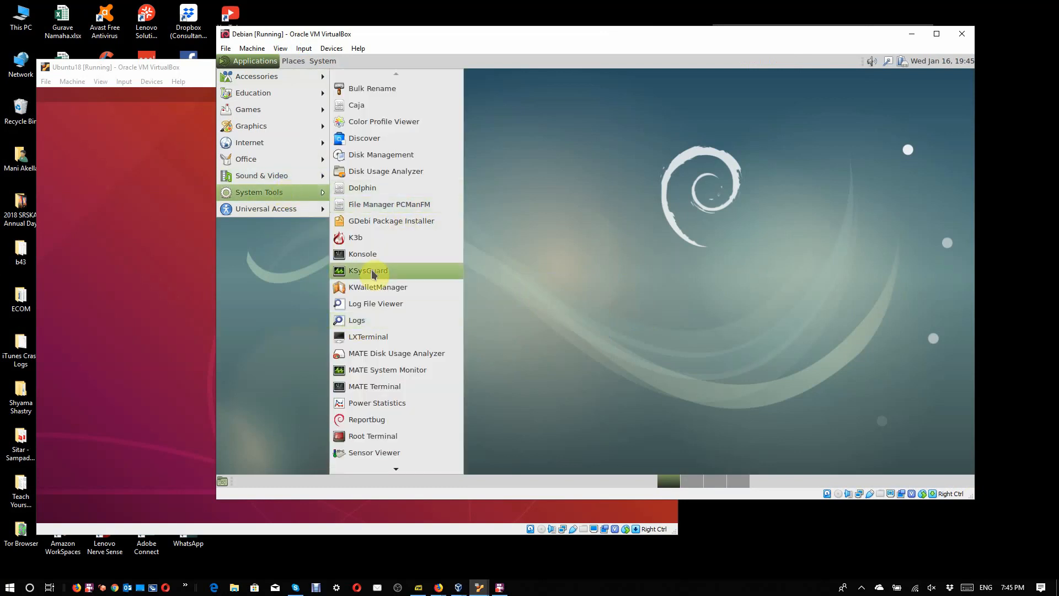
click(373, 255)
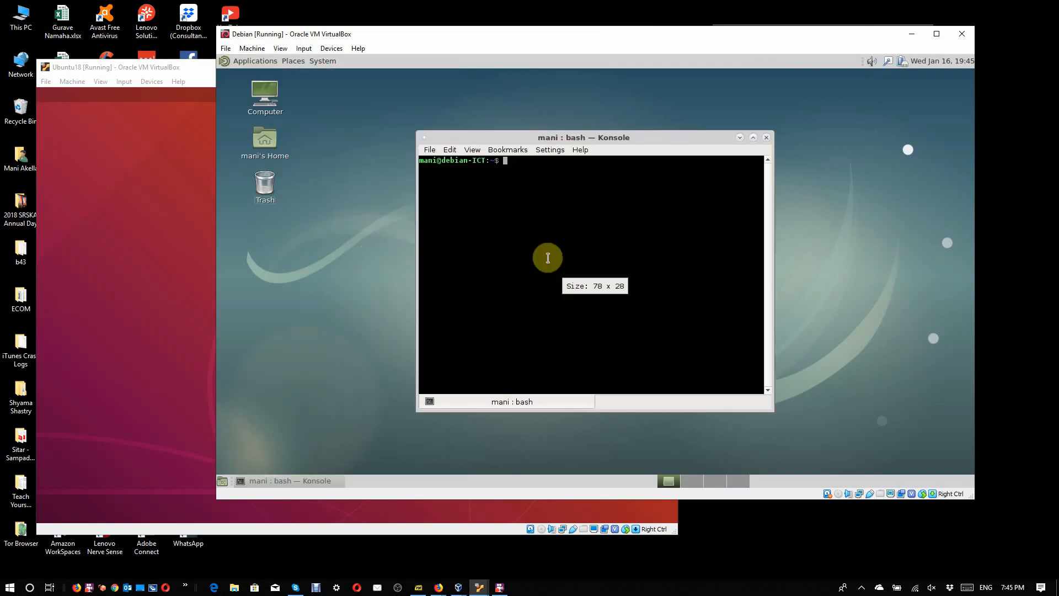
text(ifco)
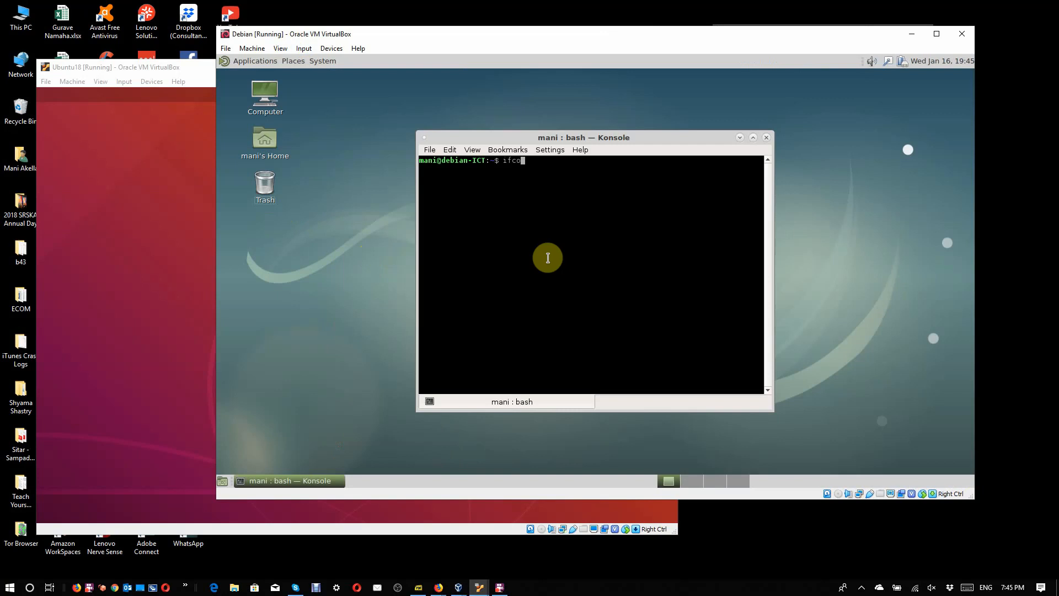
text(nfig -a)
key(Return)
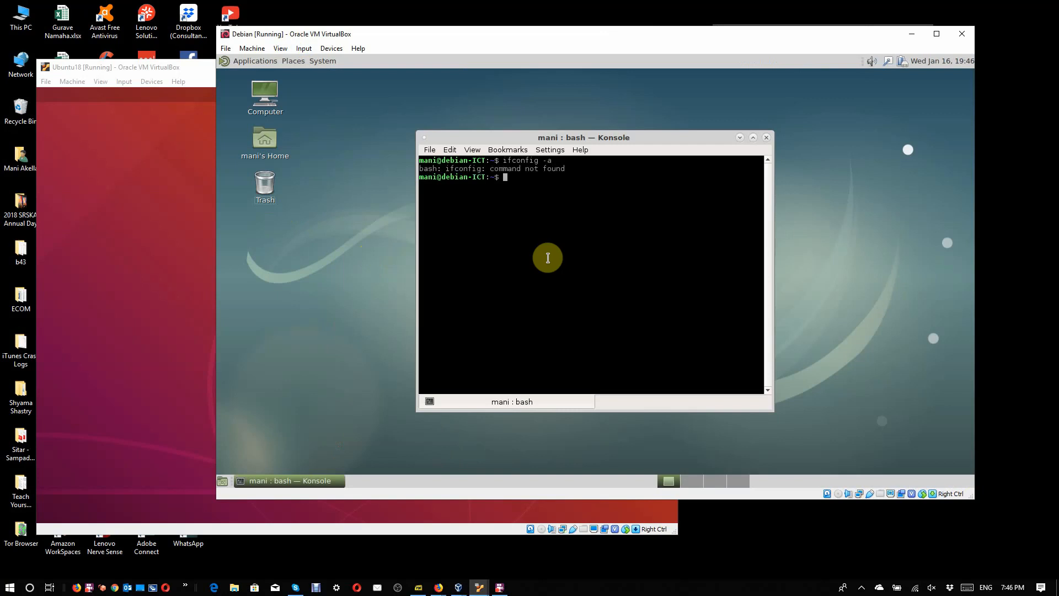
Step: Switch to the root account in the new Konsole session with "su - root" and the root password
text(su - root)
key(Return)
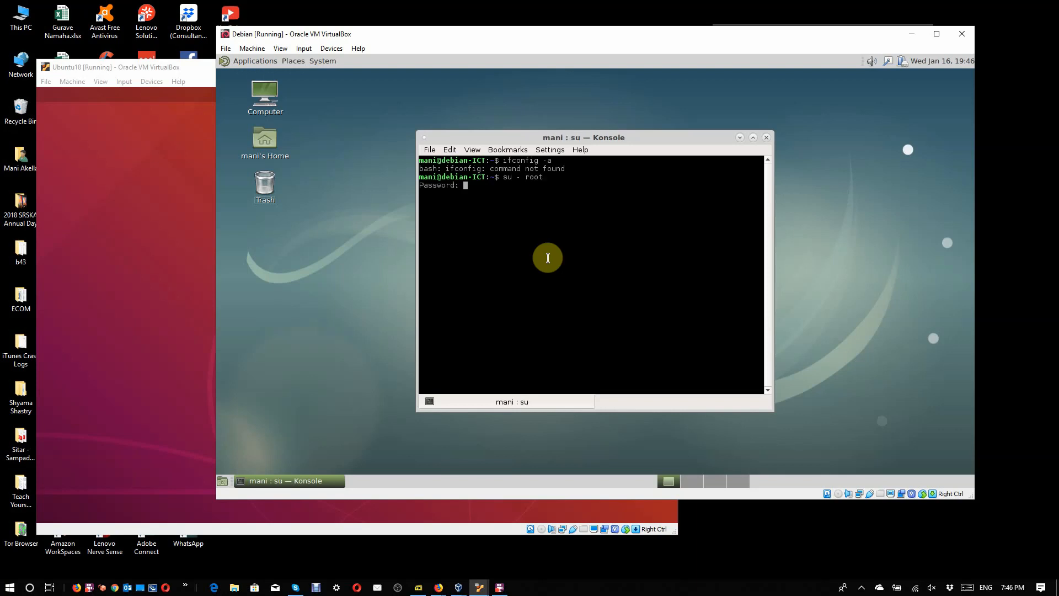
key(Return)
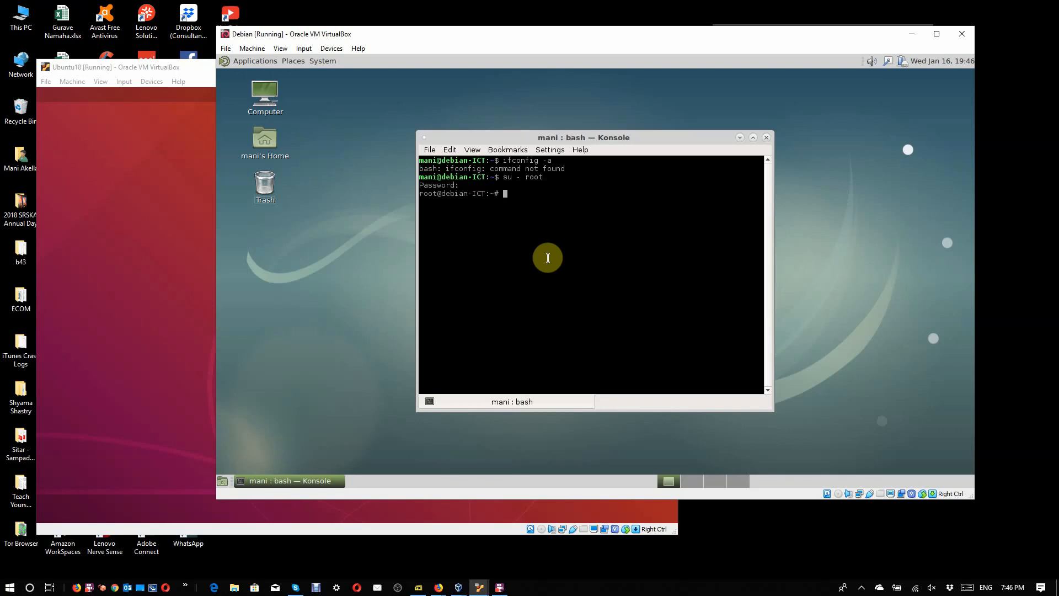
Step: List all of Debian's network interfaces from the root session with "ifconfig -a"
text(ifconfig -a)
key(Return)
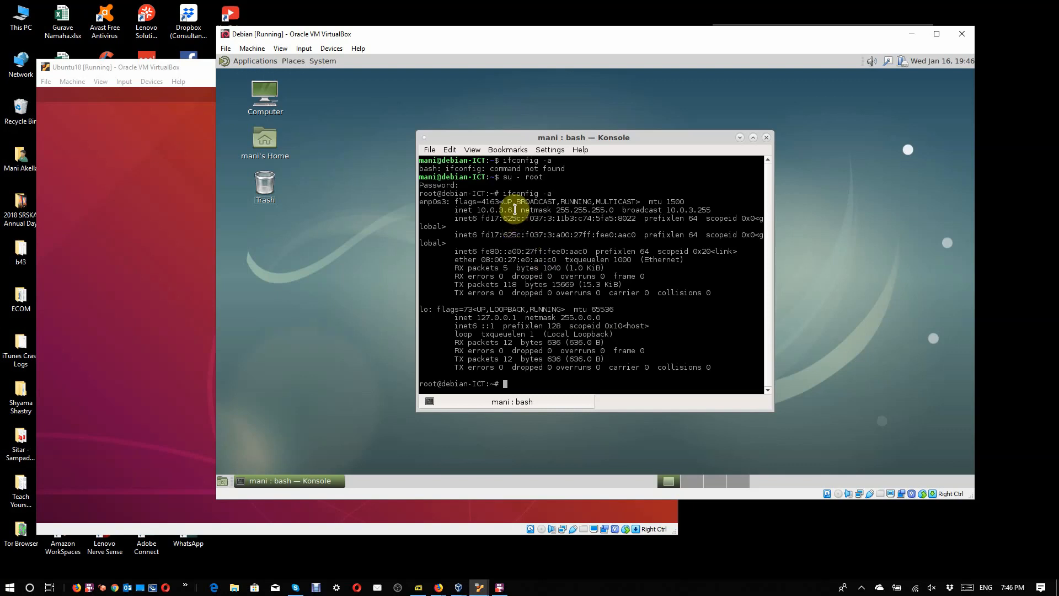
Step: Switch to the Ubuntu18 machine and unlock its screen with the account password
click(172, 251)
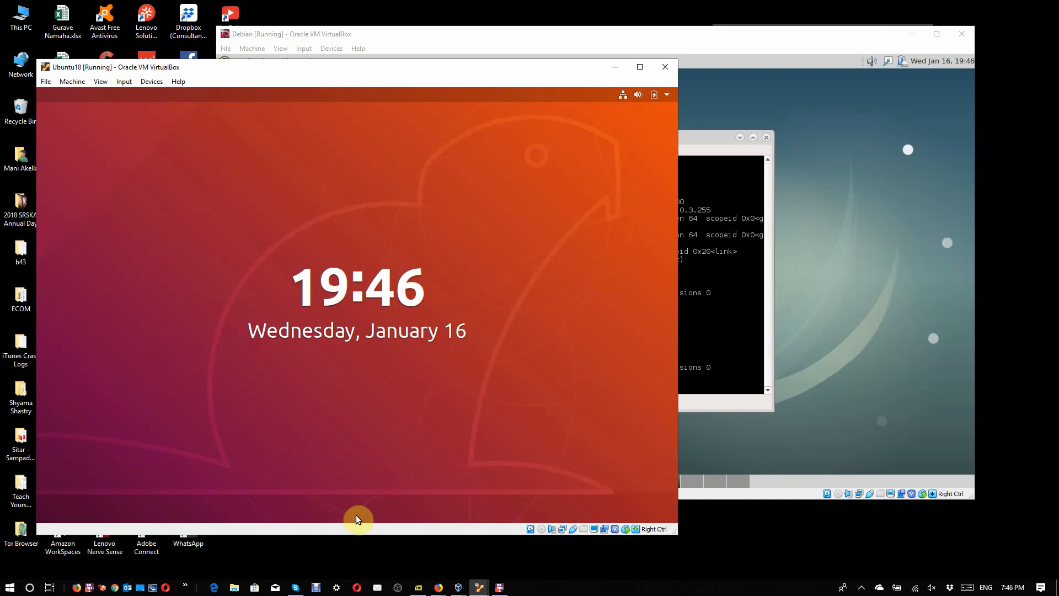
drag(356, 514, 378, 100)
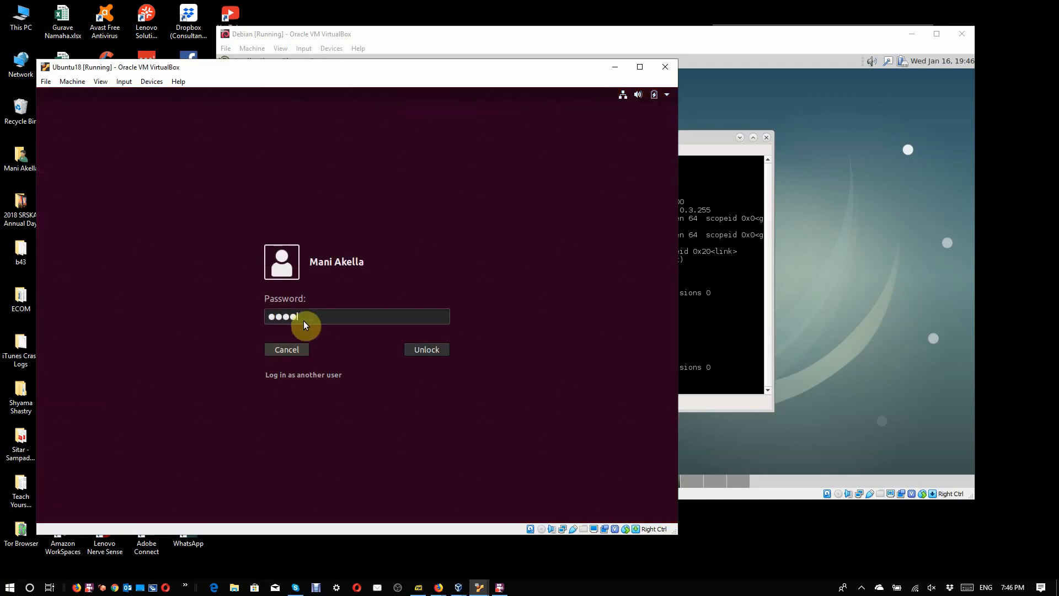
text(*)
key(Return)
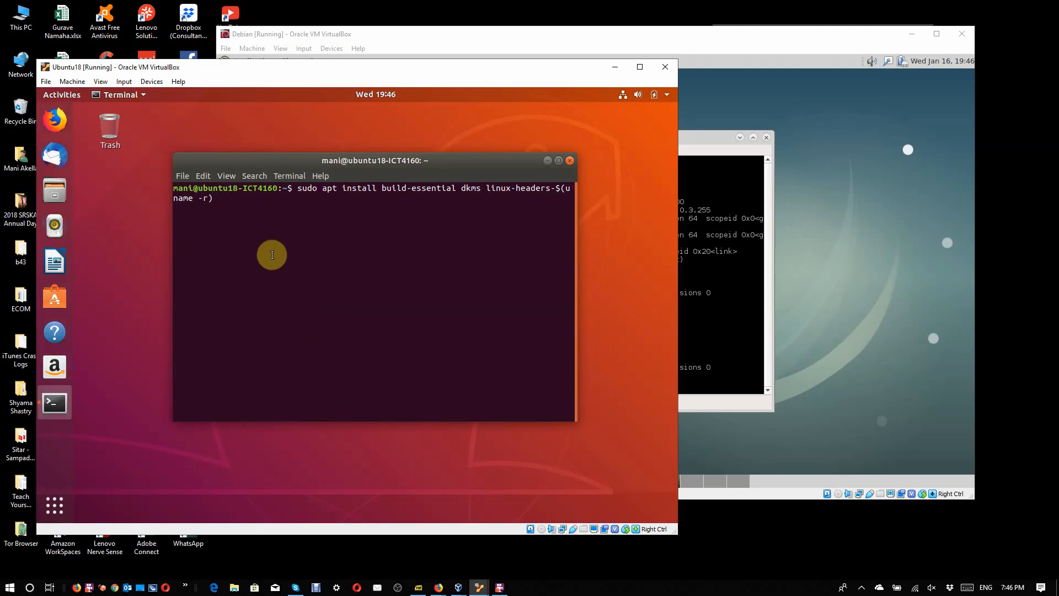
Step: Discard the pending apt install command in Ubuntu's terminal and try to list all network interfaces with "ifconfig -a"
key(ctrl+c)
text(ifconfig)
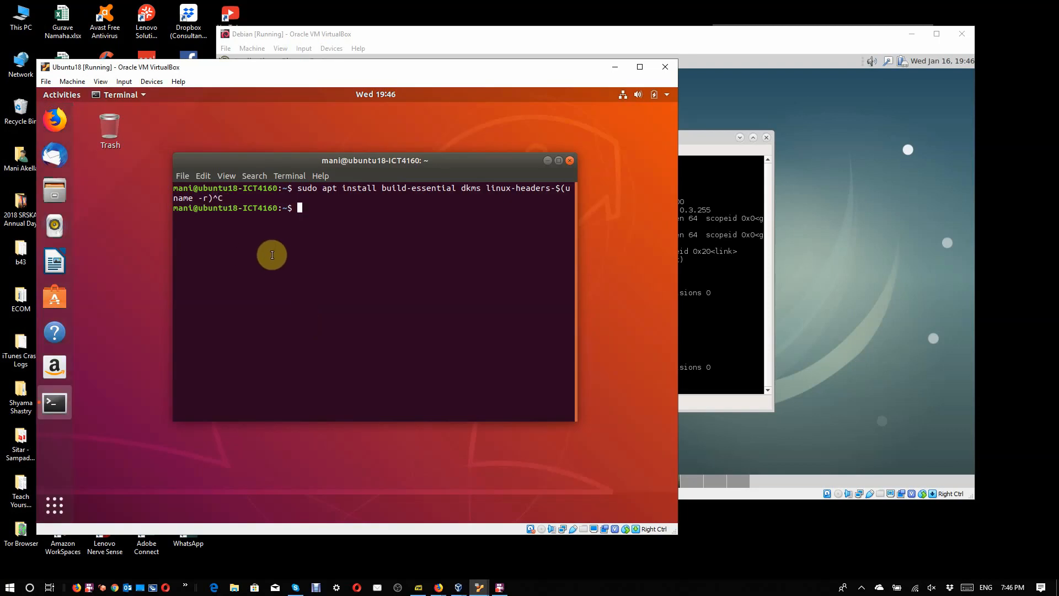
text( -a)
key(Return)
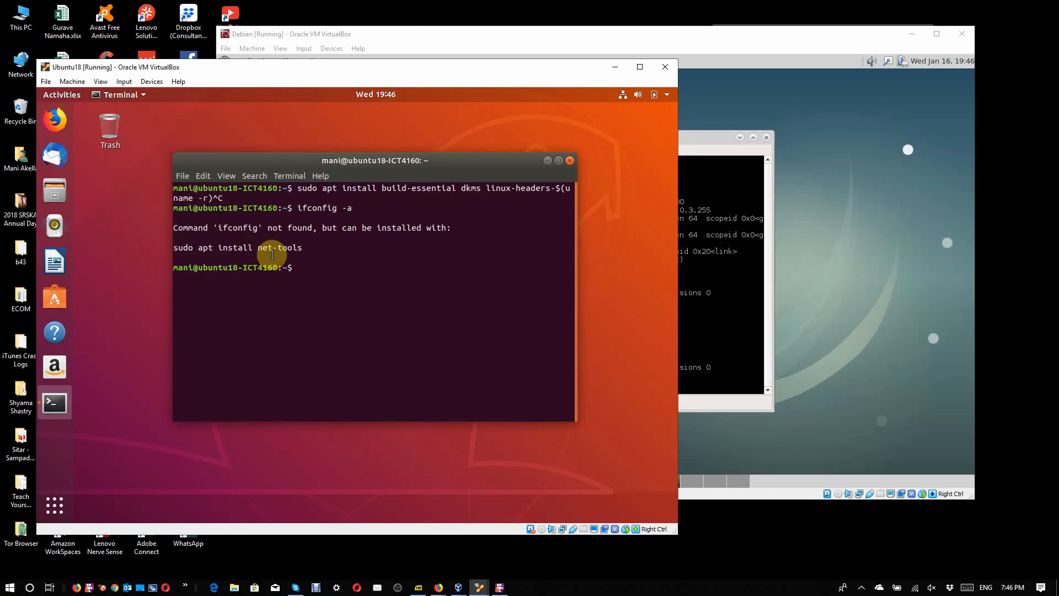
Step: Try "sudo ifconfig -a" in Ubuntu's terminal, authenticating with the account password
text(sudo ifconfig -a)
key(Return)
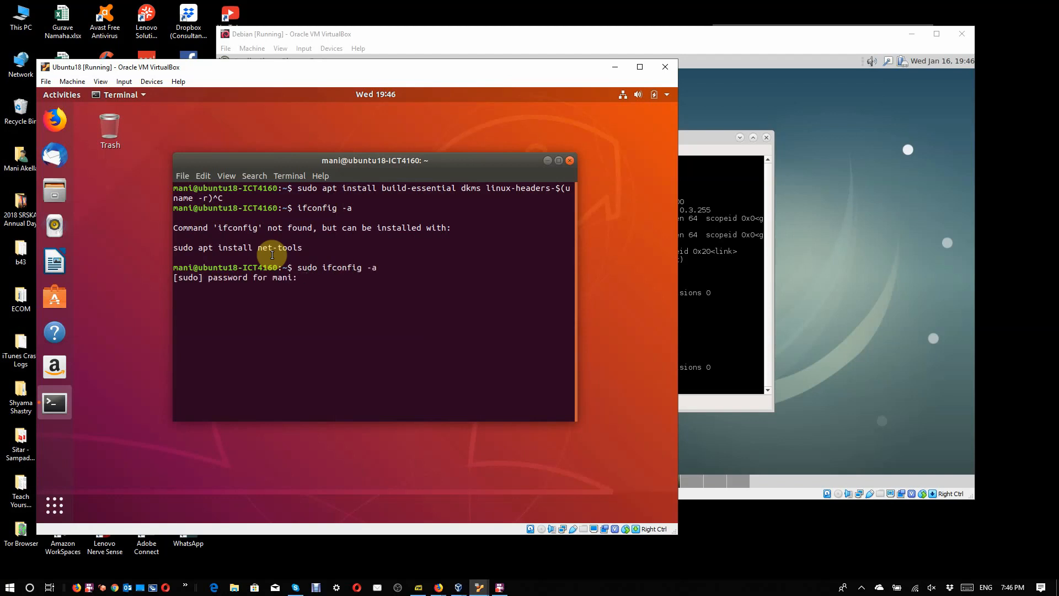
key(Return)
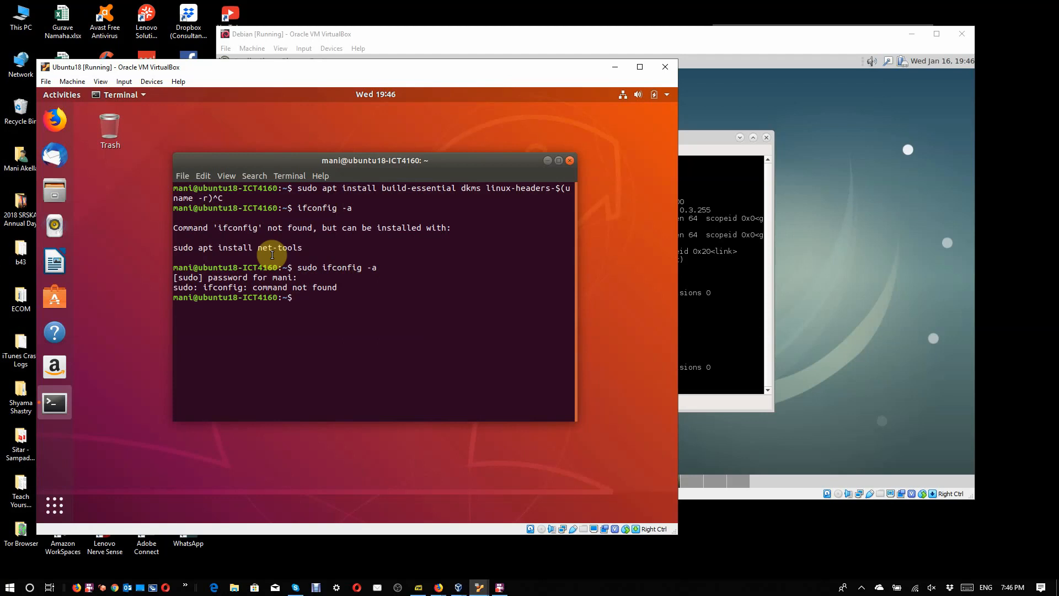
Step: Open a root login shell in Ubuntu with "sudo bash" and "su -", and try "ifconfig -a" as root
text(sudo bash)
key(Return)
text(su -)
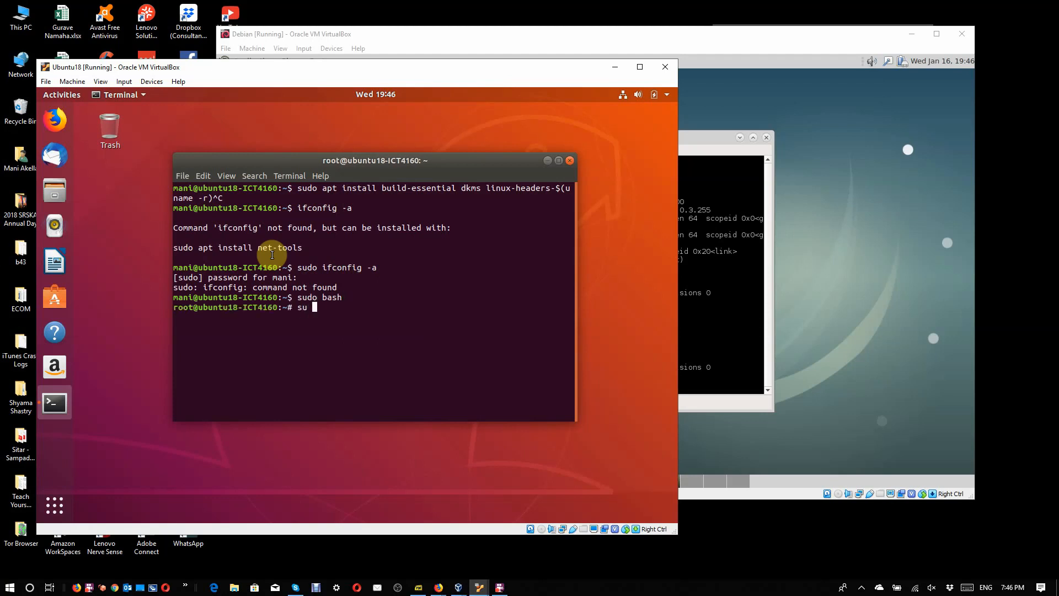
key(Return)
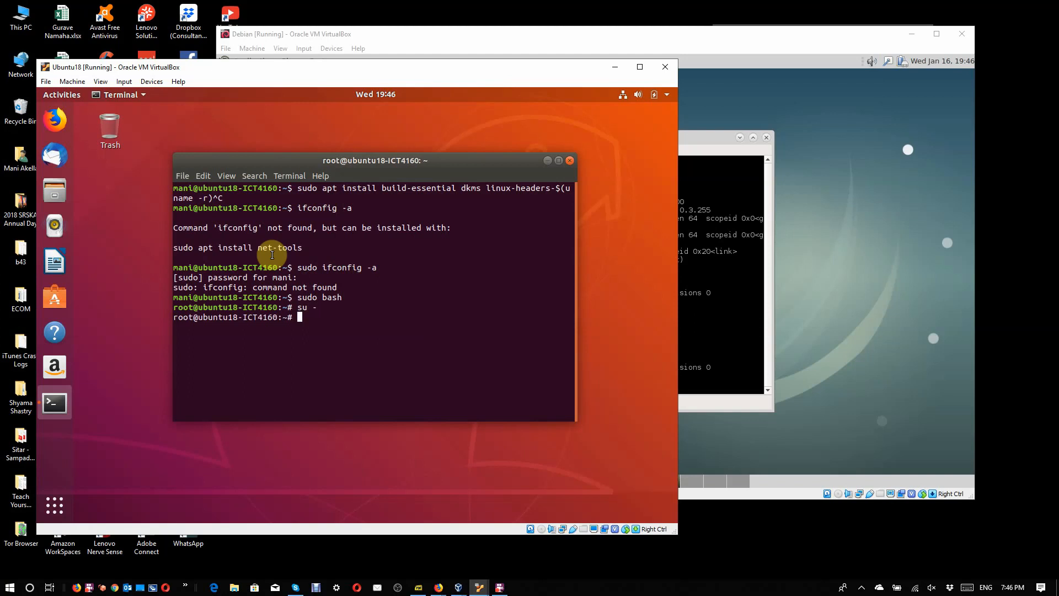
text(ifconfig -a)
key(Return)
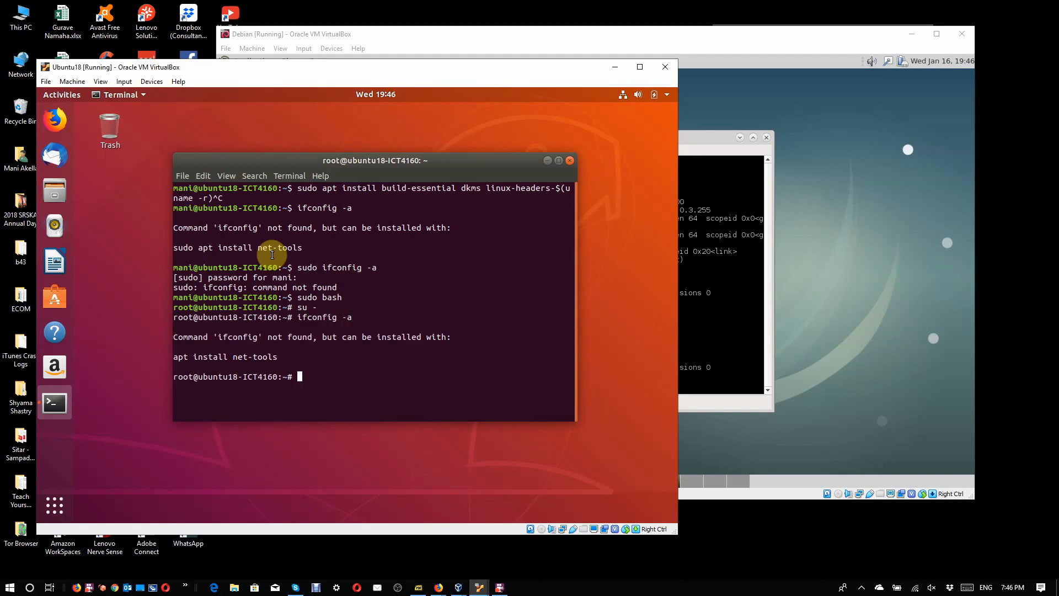
Step: Install the net-tools package in Ubuntu with "apt install net-tools"
text(apt install net-tools)
key(Return)
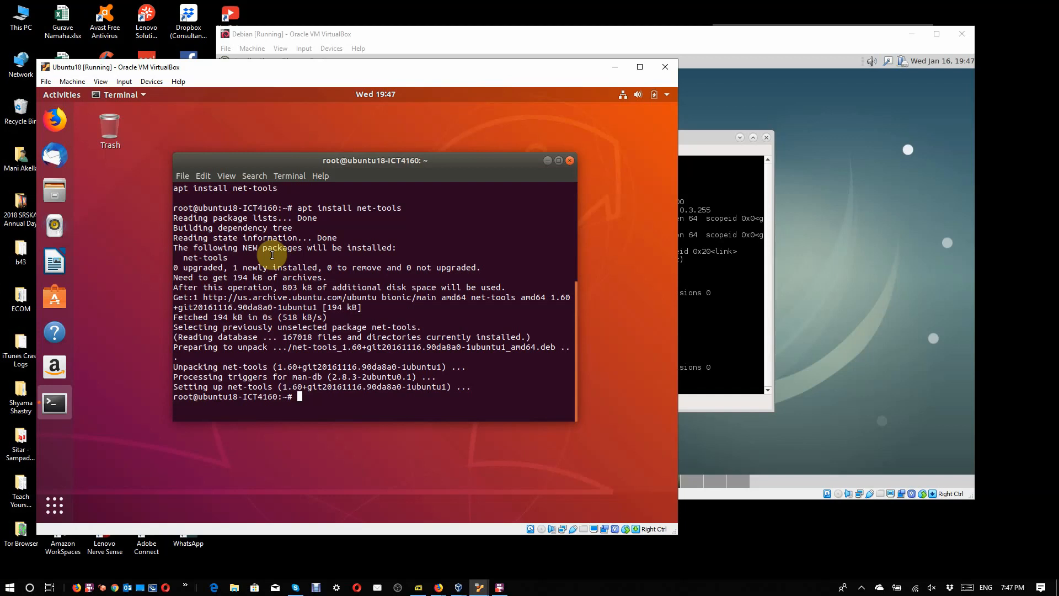
Step: List all of Ubuntu's network interfaces by rerunning "ifconfig -a" in the root shell
key(Up)
key(Up)
key(Return)
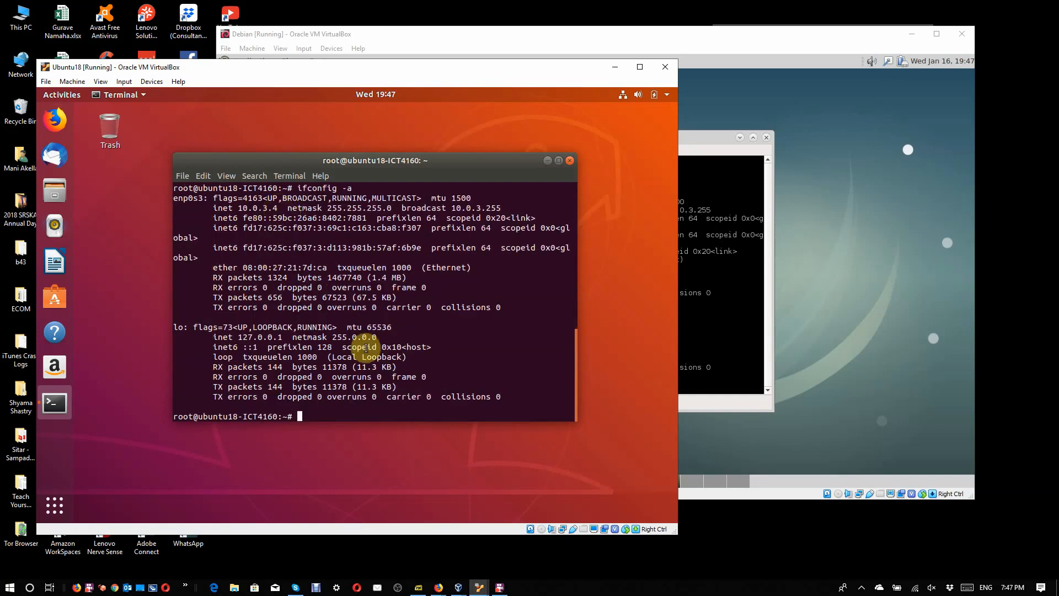
Step: Test the connection from Ubuntu to the Debian machine by pinging 10.0.3.6, and stop the ping after a few replies
text(ping 10.0.3.6)
key(Return)
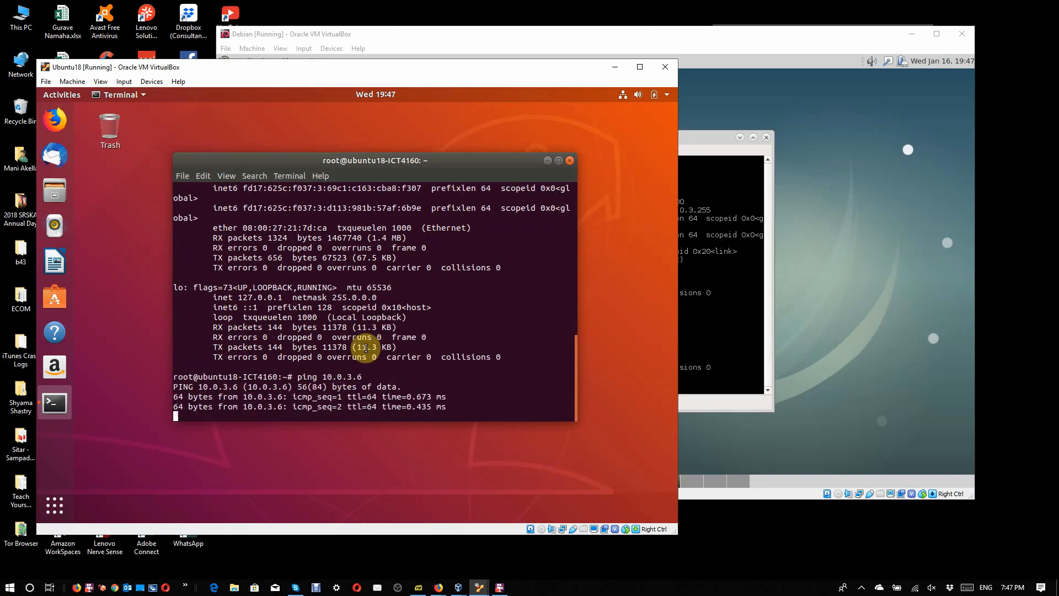
key(ctrl+c)
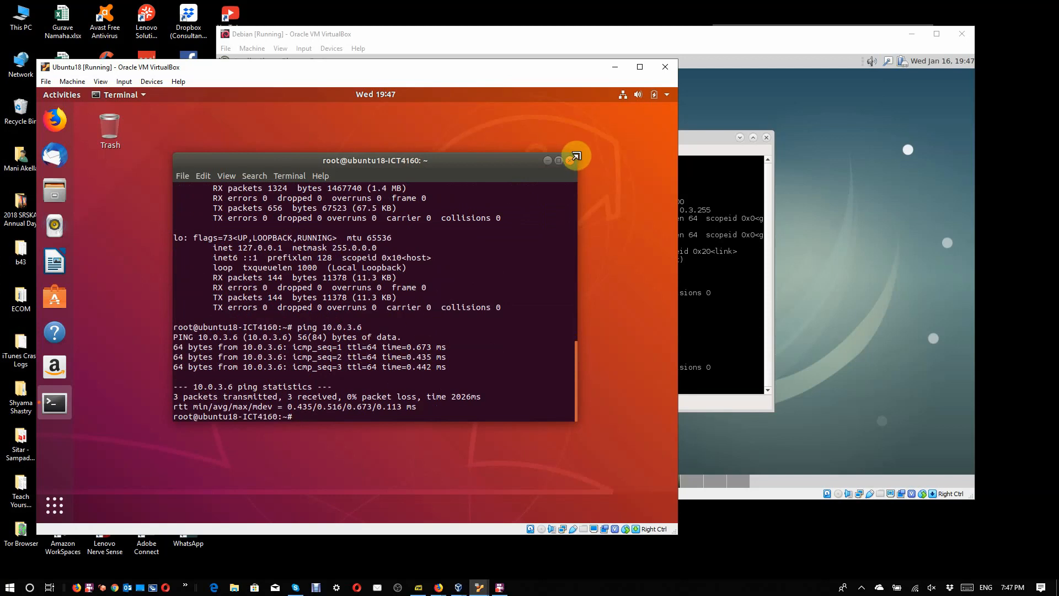
Step: Bring the Debian machine window to the front and move it lower on the host desktop
click(550, 253)
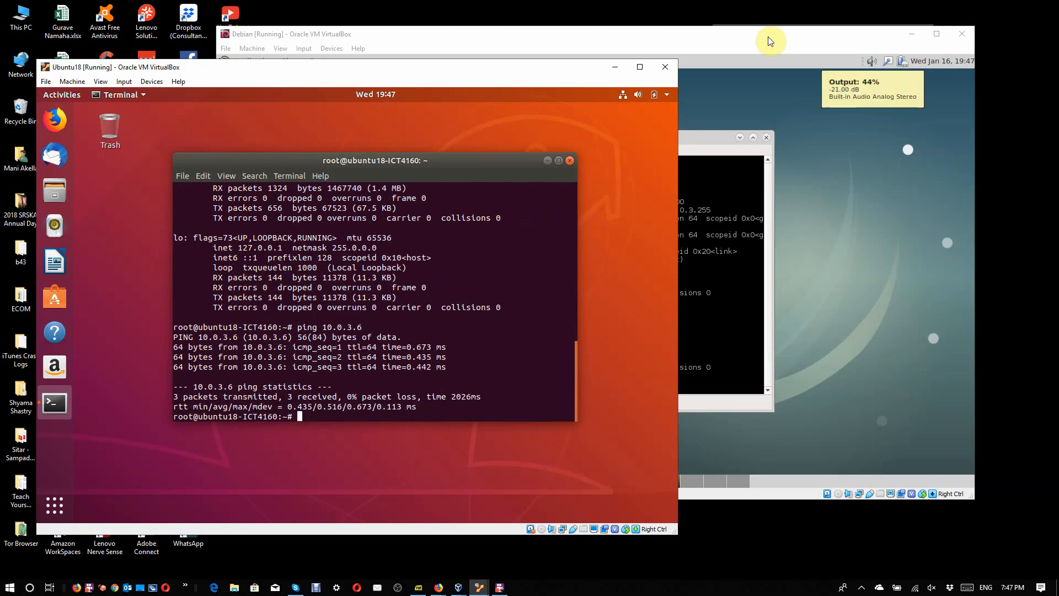
drag(770, 41, 769, 99)
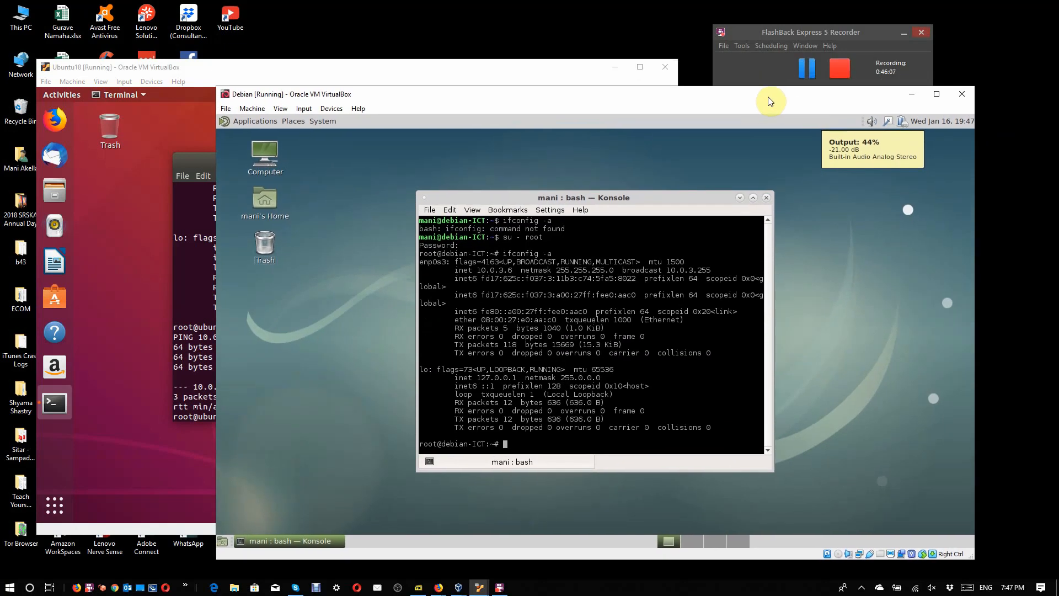